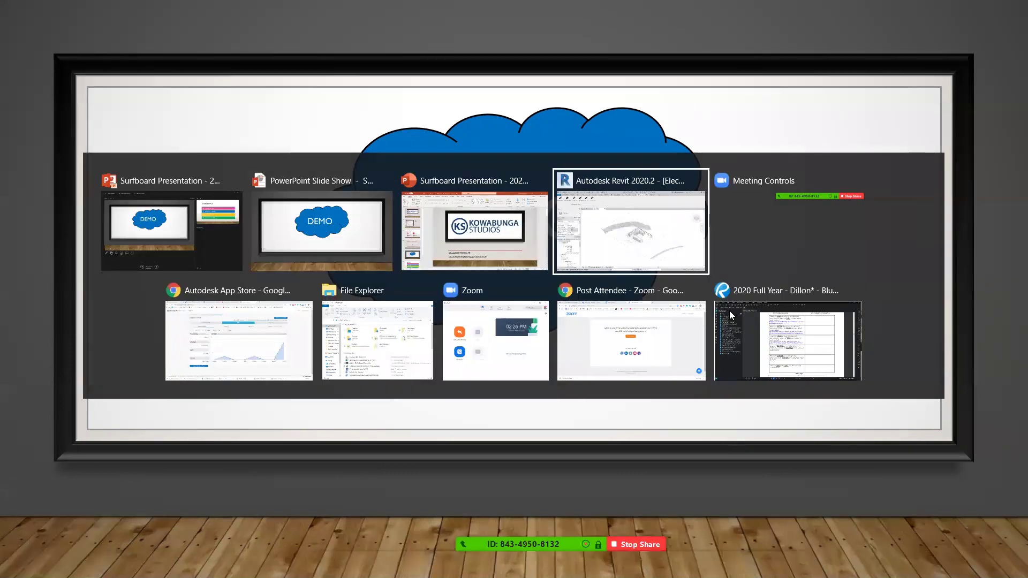
- Orbit the 3D view and confirm in Manage Links that rac_advanced_sample_projectv20.rvt is loaded
scroll(600, 292, up, 4)
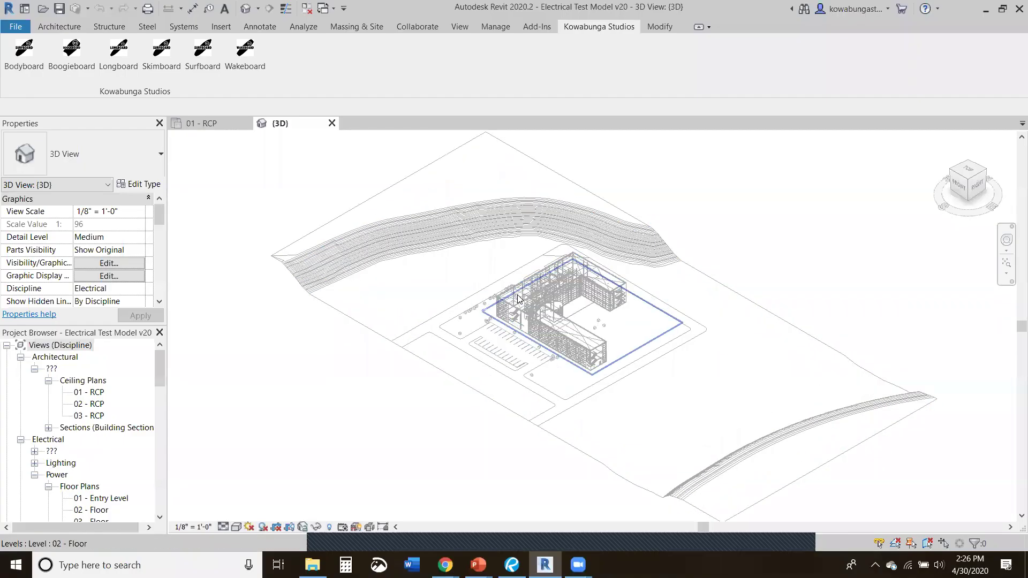
scroll(600, 292, up, 3)
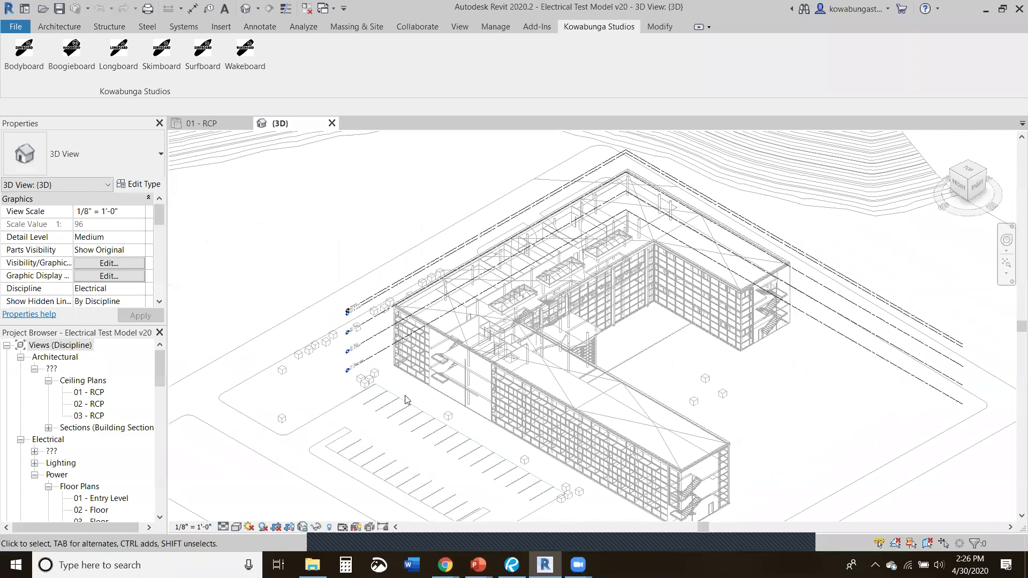
shift+middle_drag(778, 430, 600, 316)
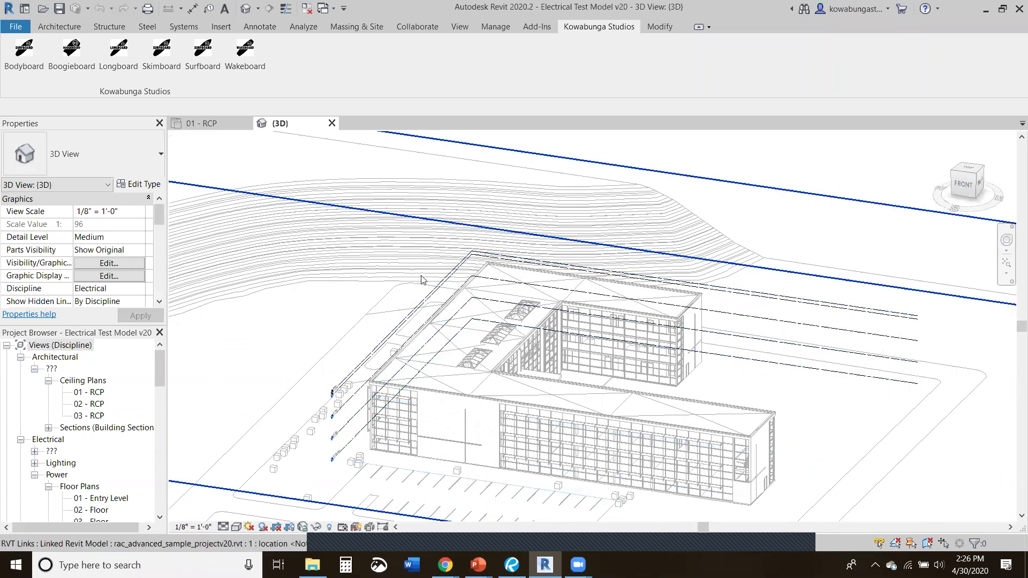
click(491, 30)
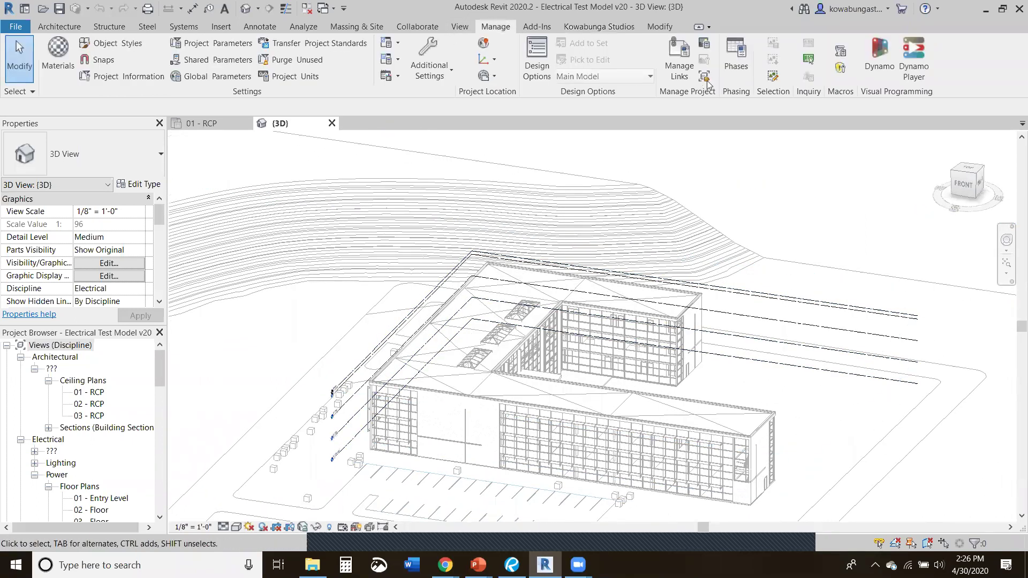
click(681, 60)
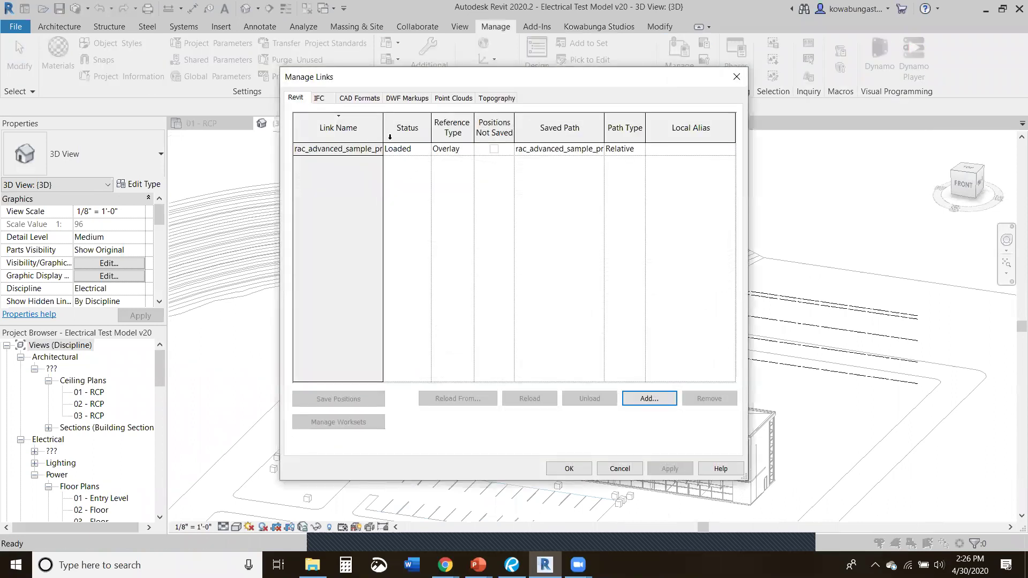
drag(384, 135, 457, 134)
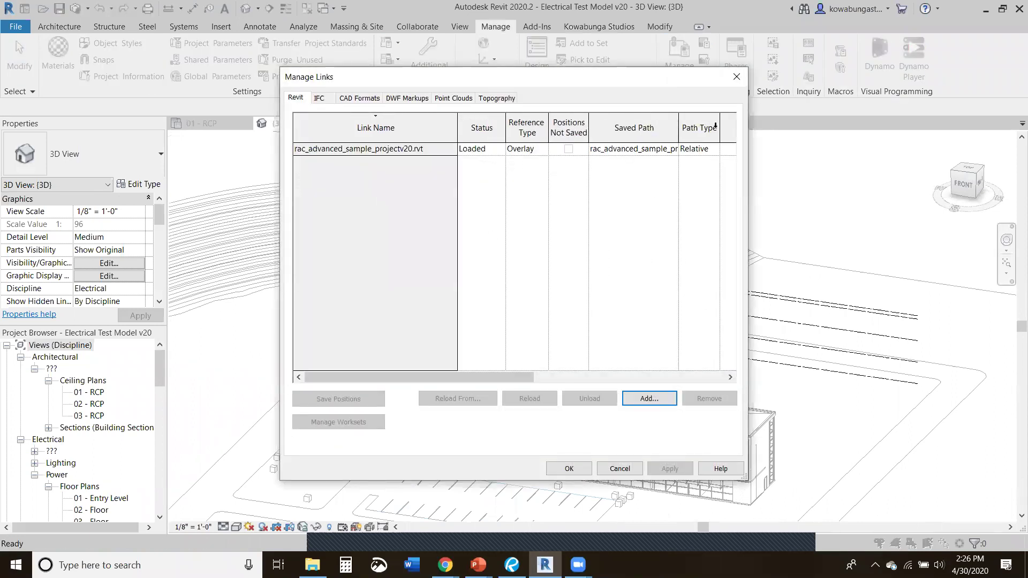
click(737, 77)
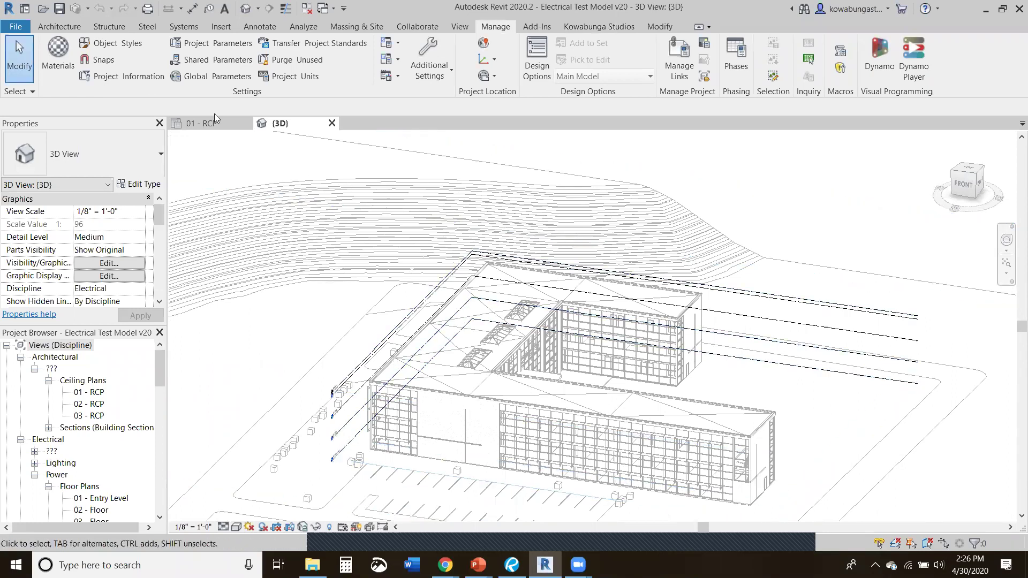
- From 01 - RCP, go to the Section 2 view and inspect its lighting reference planes
click(188, 128)
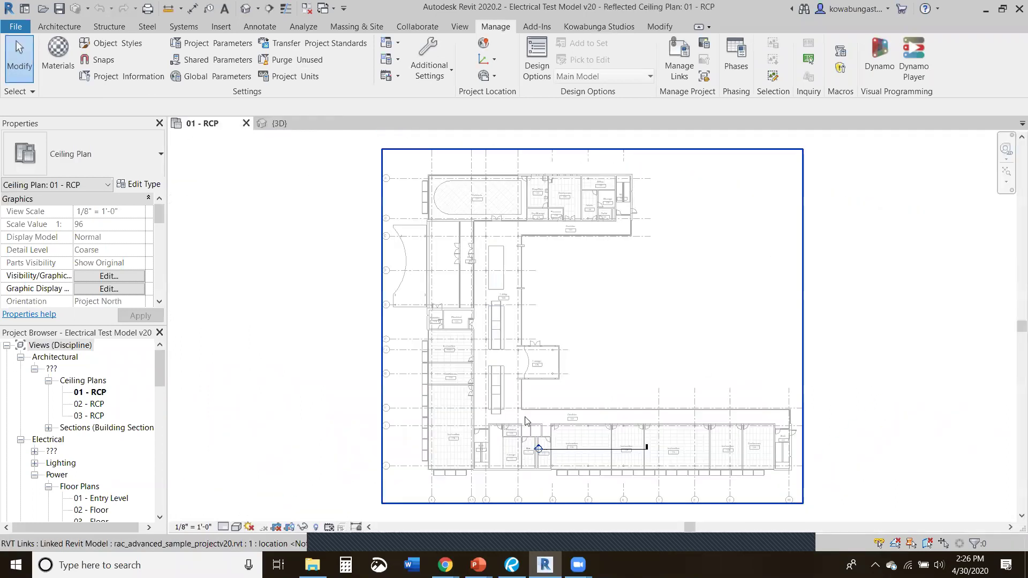
click(562, 451)
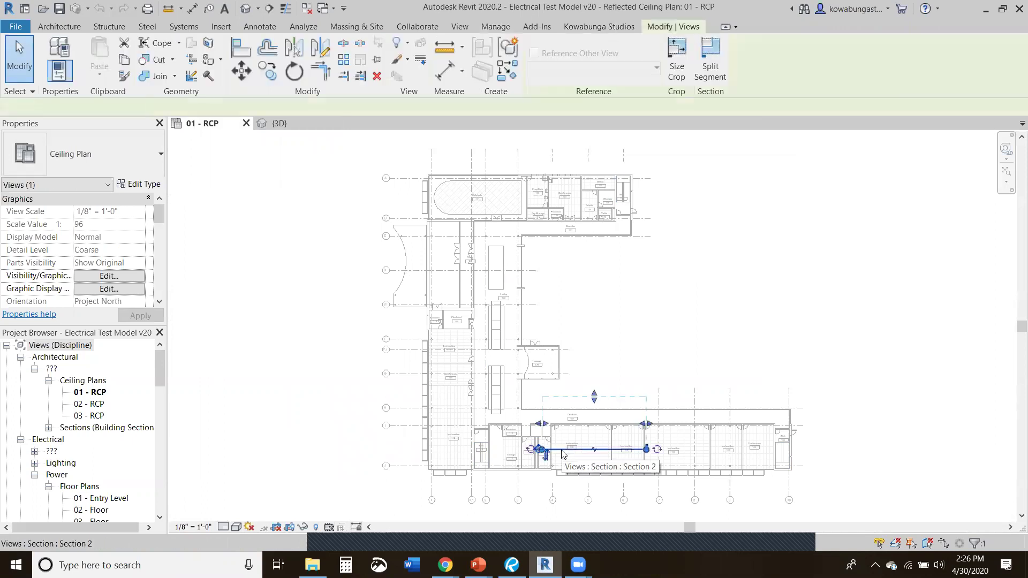
right_click(561, 452)
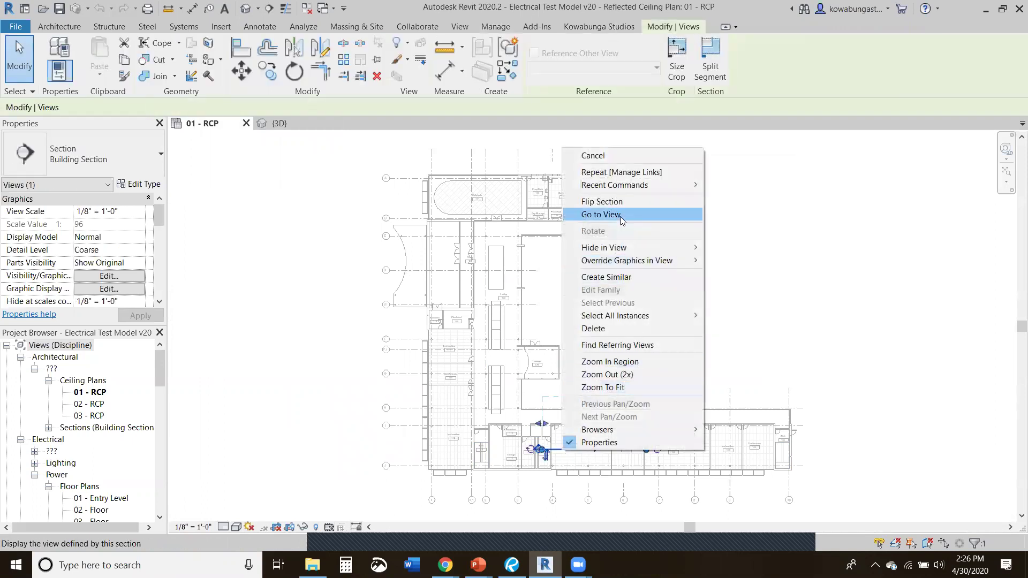
click(660, 213)
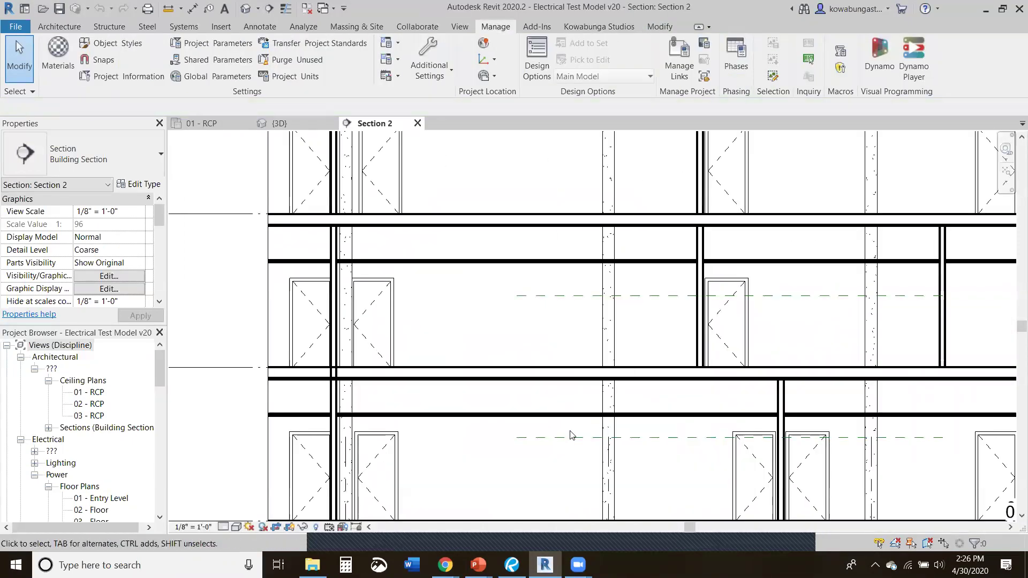
click(560, 438)
click(540, 297)
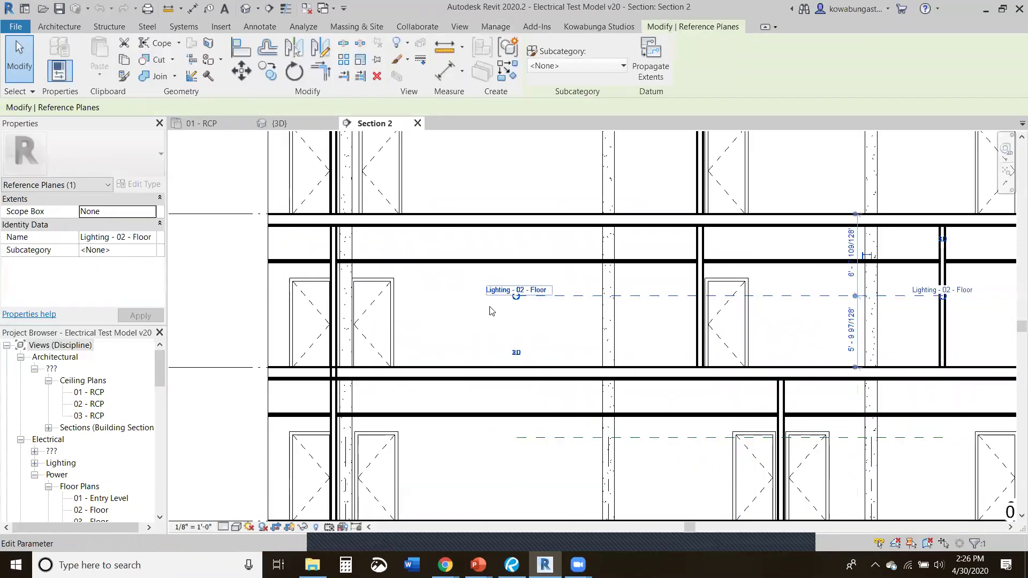
key(Escape)
scroll(480, 329, down, 4)
middle_drag(479, 329, 473, 300)
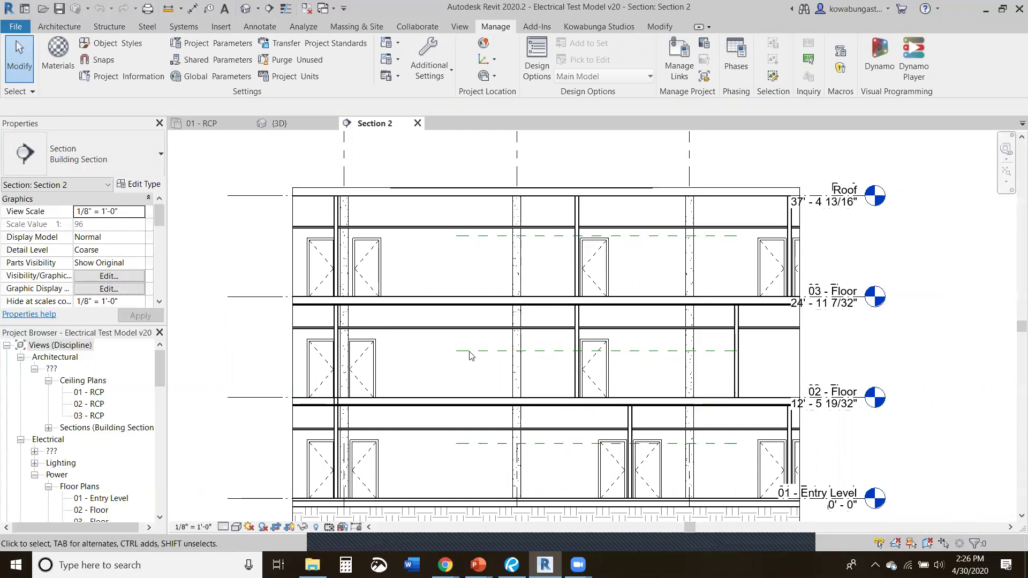
- Return to 01 - RCP and launch the Kowabunga Studios Surfboard lighting tool
click(205, 126)
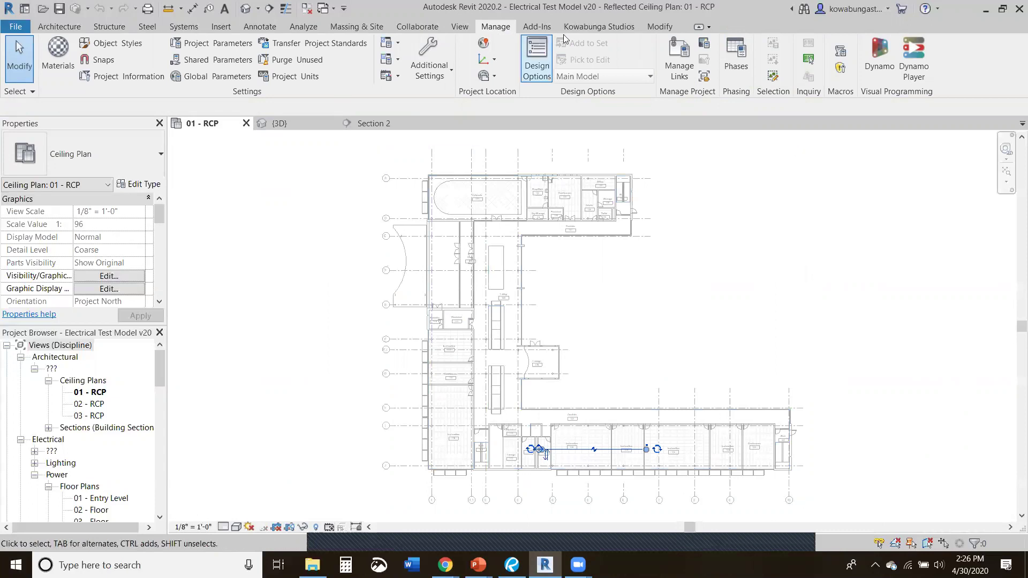
click(599, 27)
click(202, 68)
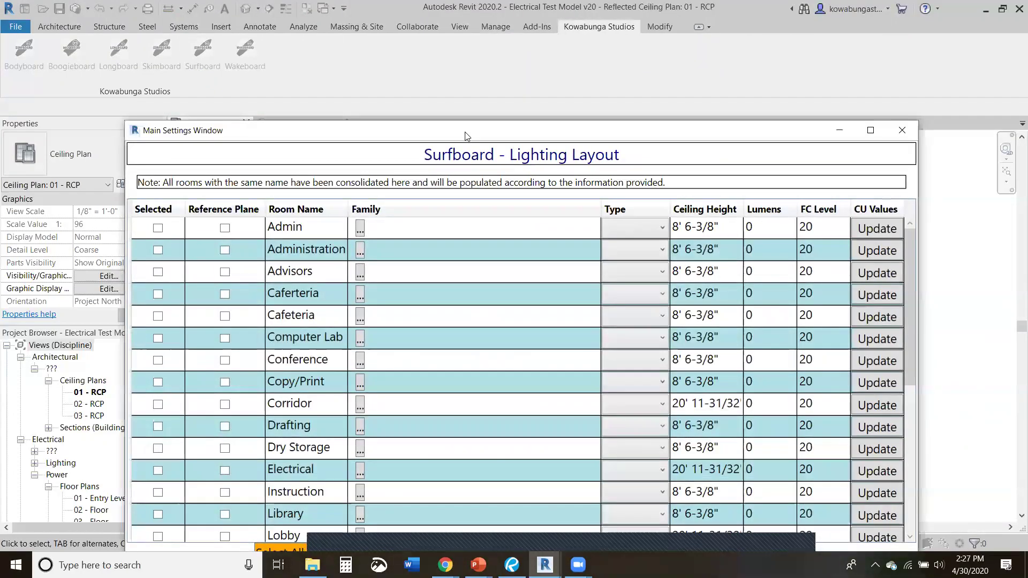
- Move the Surfboard Main Settings Window up so its bottom buttons are visible
drag(465, 135, 489, 53)
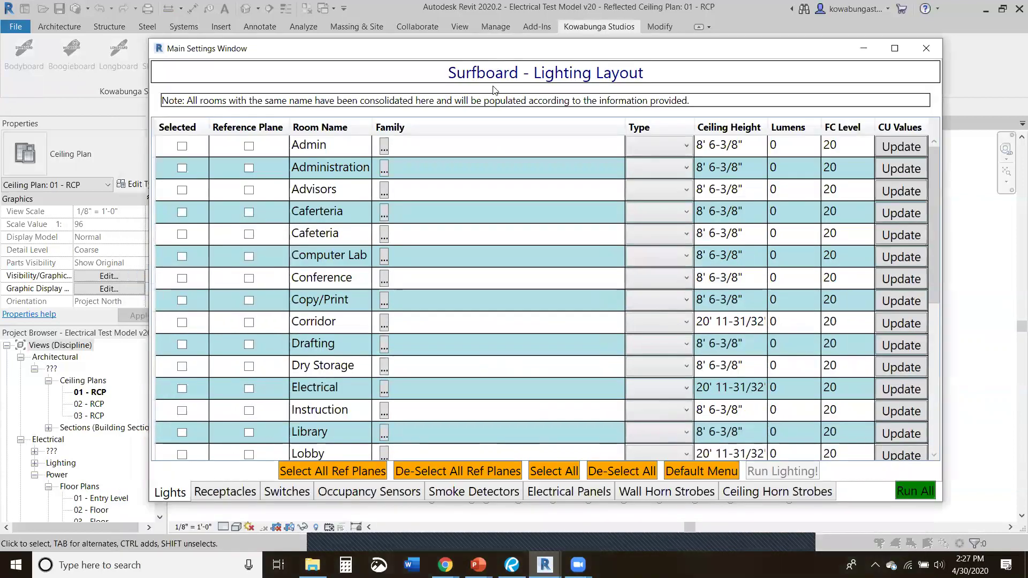
- Revert rooms to default values and choose fixture type FTF2 in Lighting Default Settings
click(696, 473)
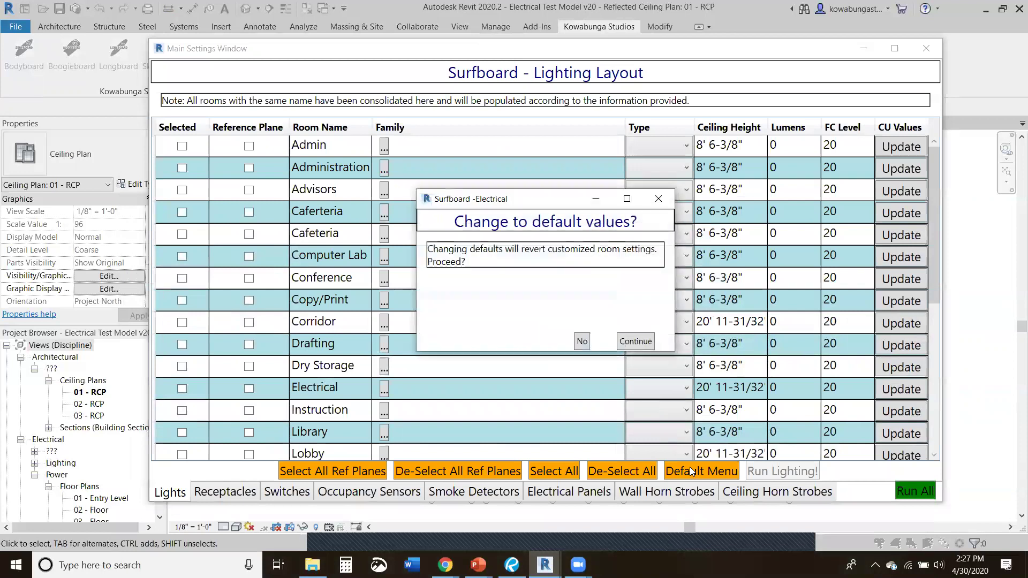
click(630, 342)
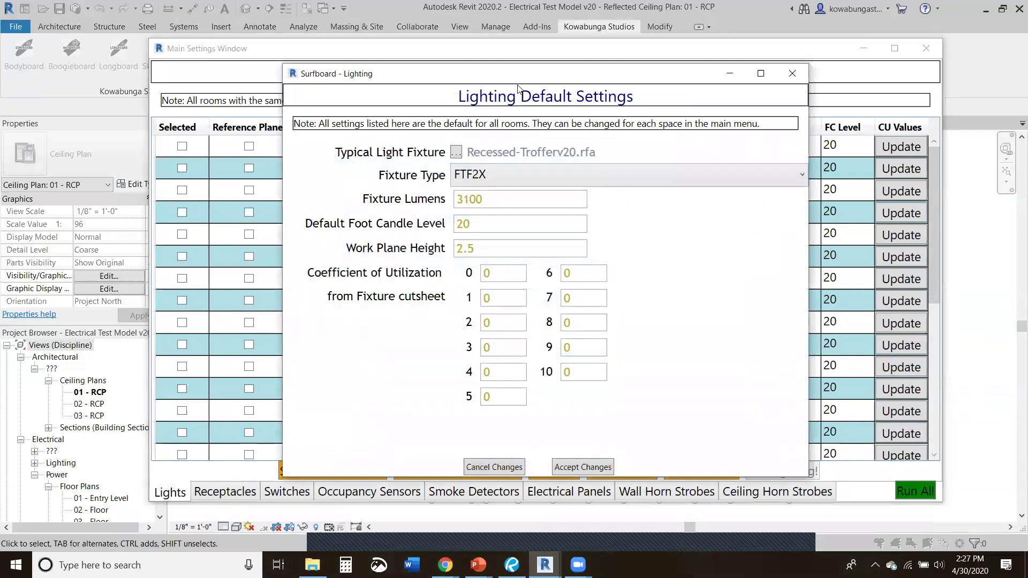
drag(524, 82, 517, 82)
click(528, 168)
click(532, 220)
- Enter 4000 fixture lumens and a 40 foot-candle default level, then switch to the cutsheet PDF
drag(492, 199, 405, 199)
text(44)
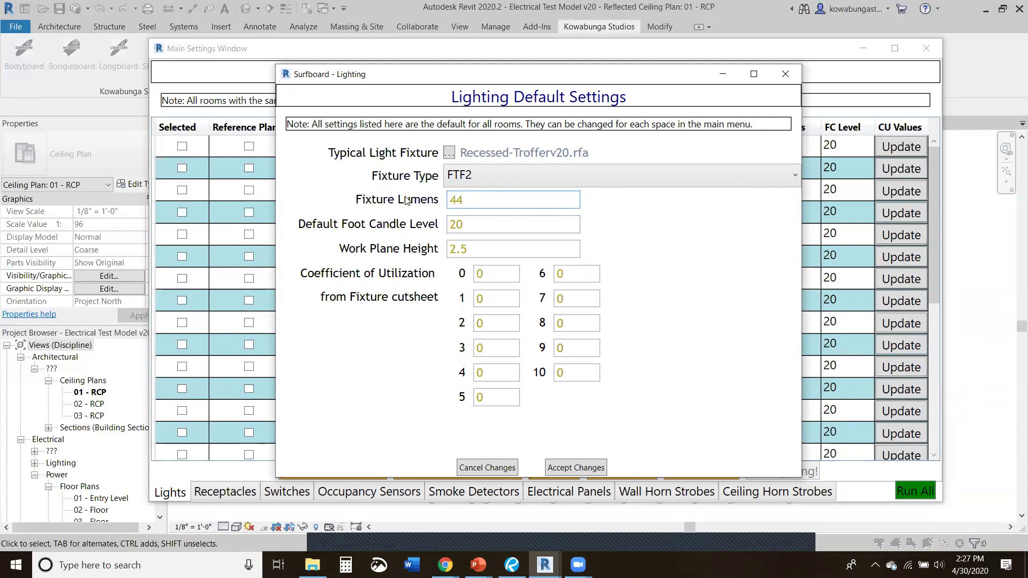
key(BackSpace)
text(000)
double_click(470, 227)
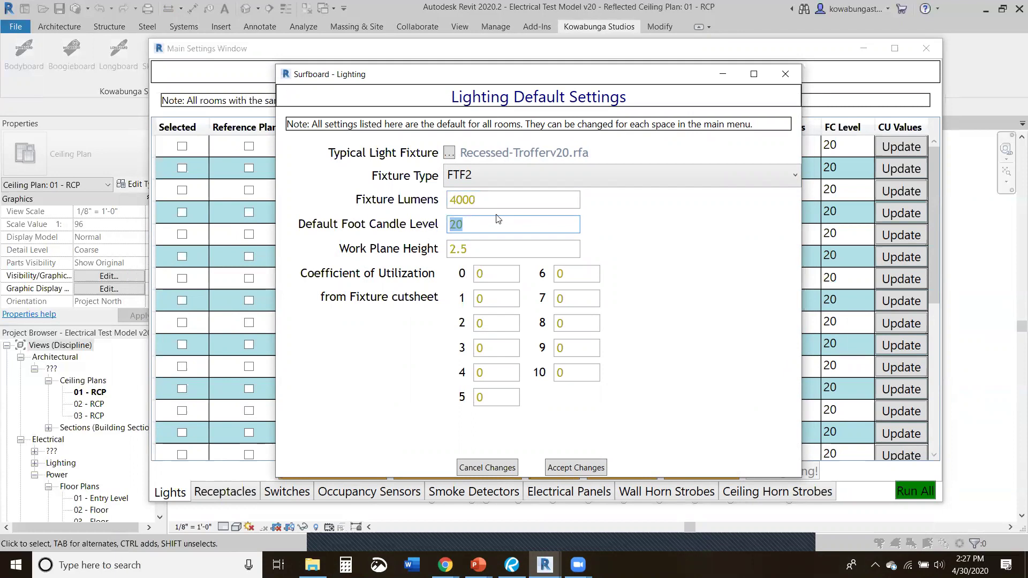
text(40)
double_click(492, 273)
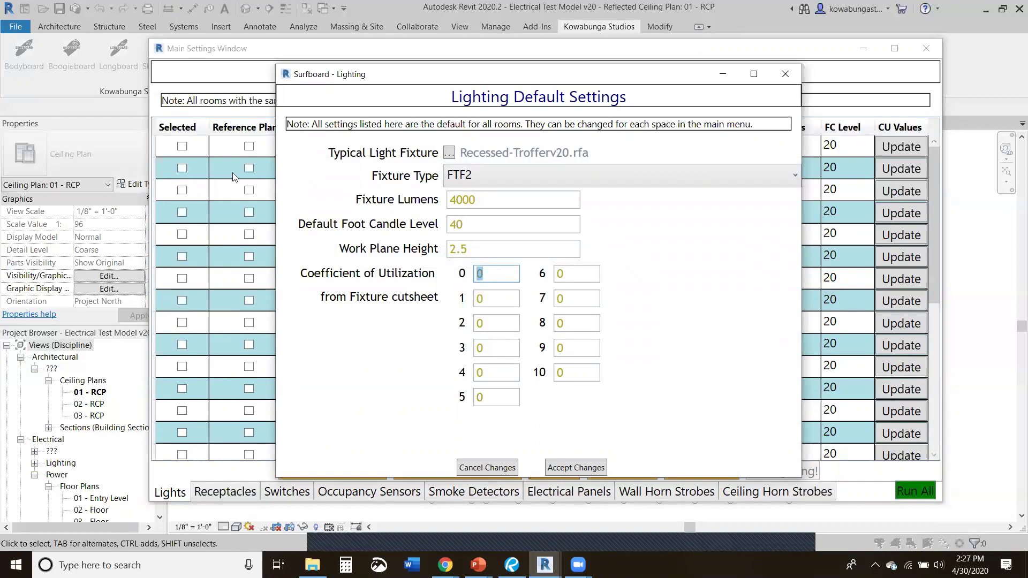
key(alt+Tab)
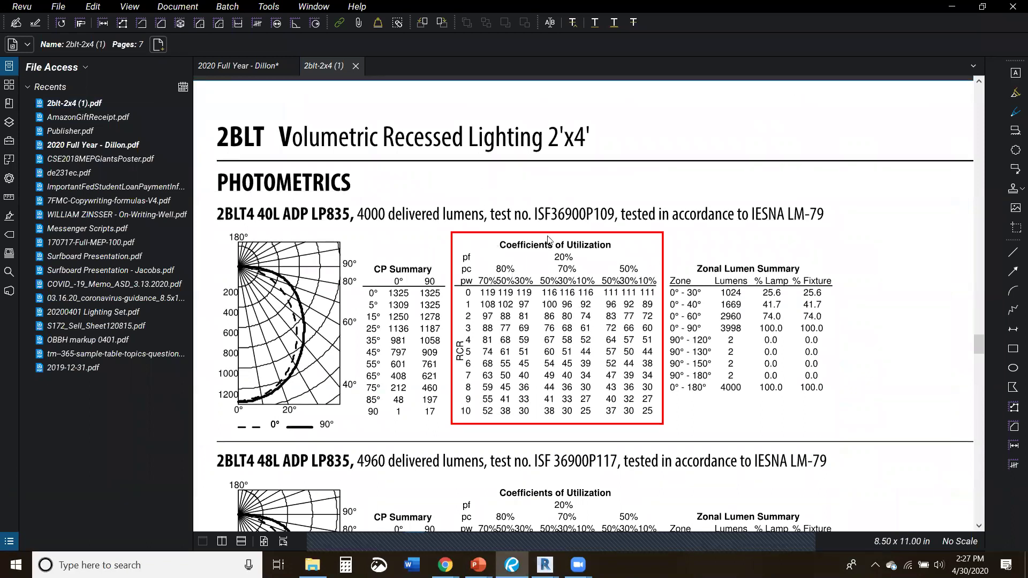
- Scroll the 2BLT cutsheet to its Coefficients of Utilization table, then return to Revit
scroll(554, 230, down, 1)
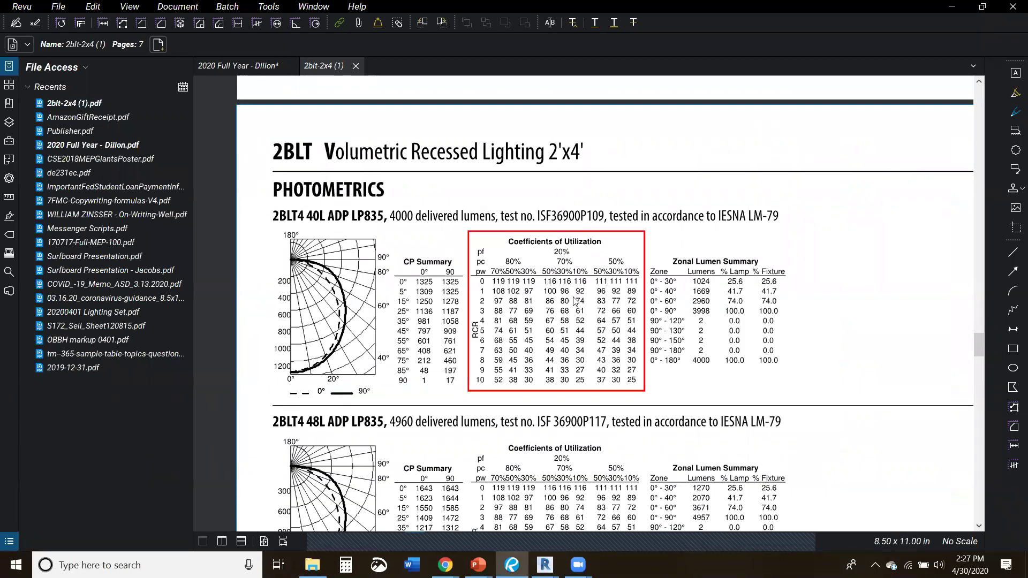
scroll(539, 332, up, 2)
scroll(539, 332, down, 4)
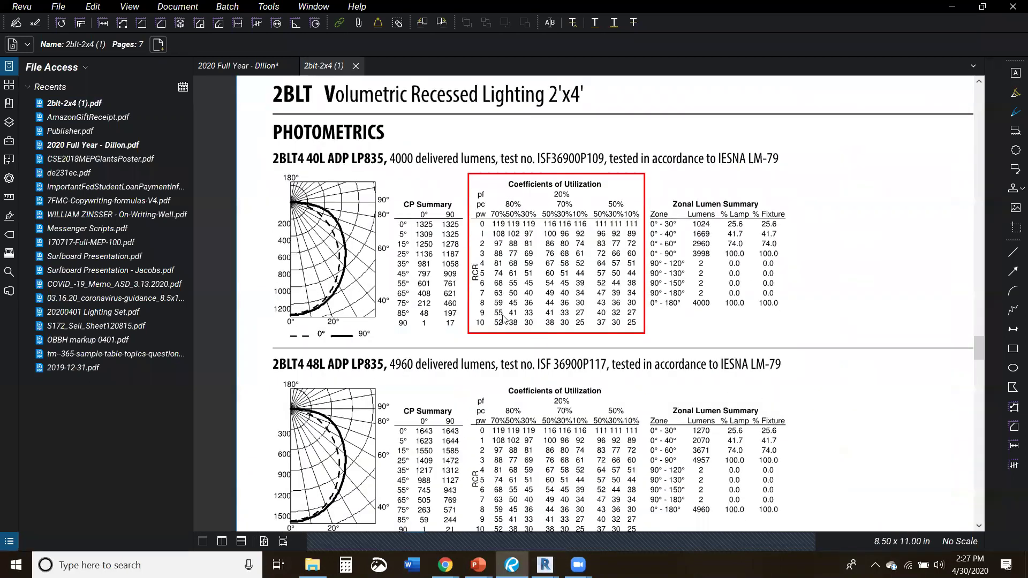
scroll(502, 300, up, 2)
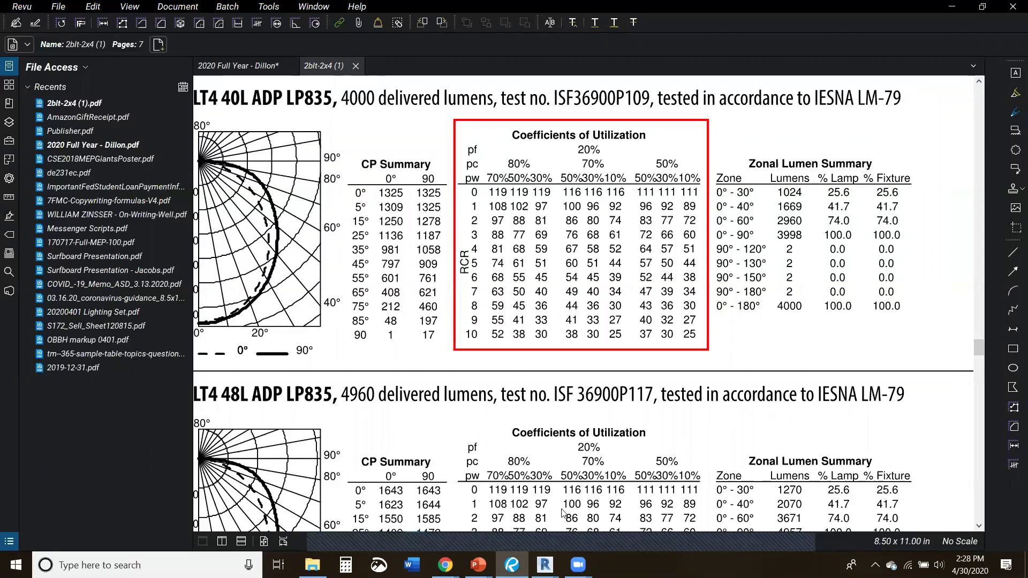
click(551, 563)
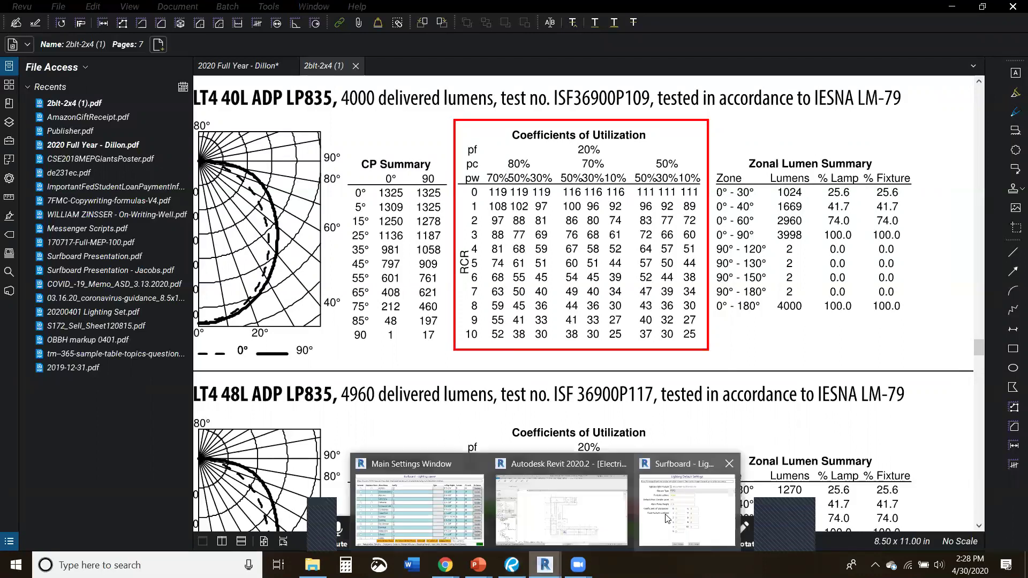
- Enter CU values 119, 102, 88, 77, 65, 61, 55, 50, 45, 41, 38 into fields 0–10 and accept
click(667, 519)
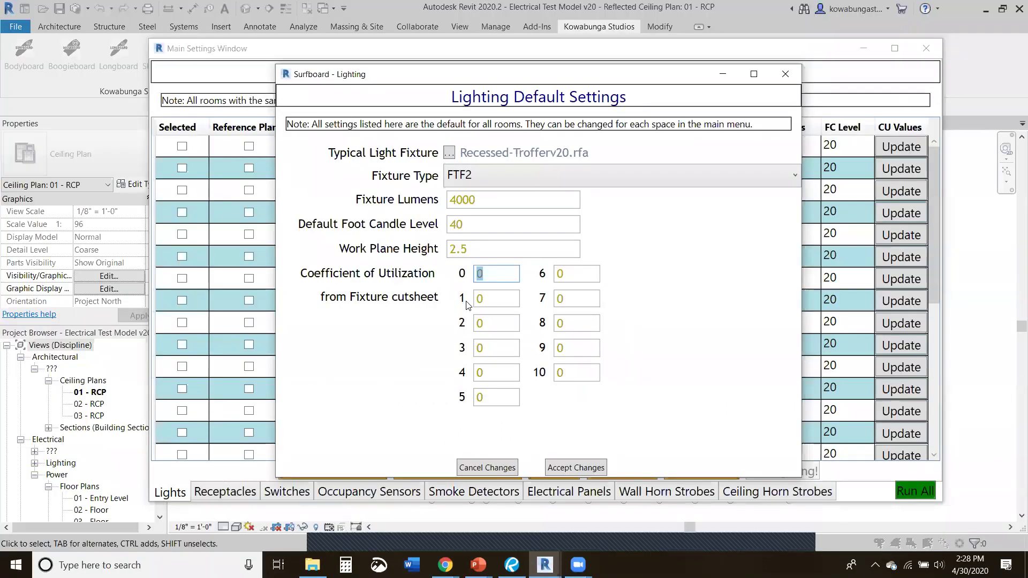
text(119)
key(Tab)
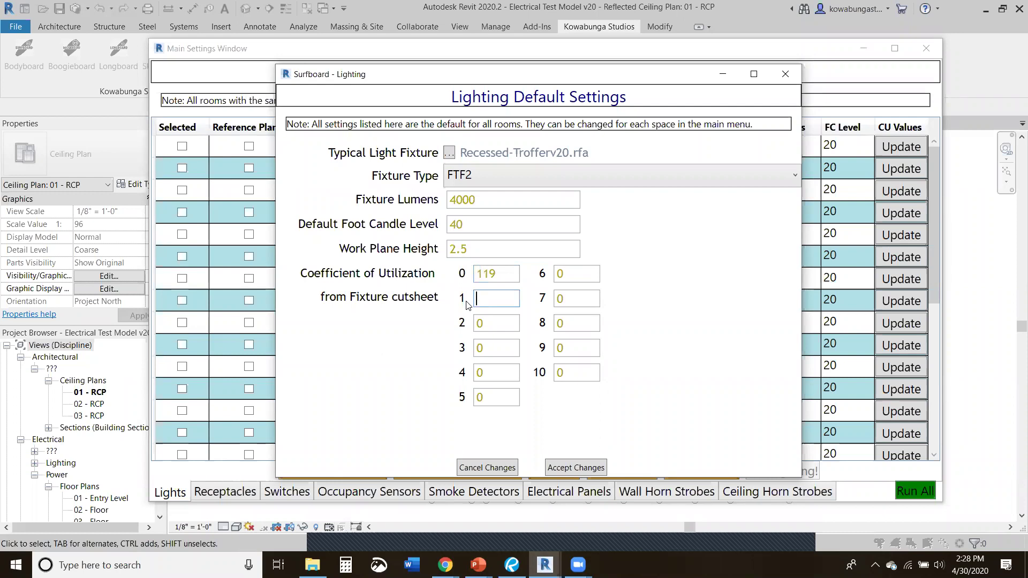
text(102)
key(Tab)
text(88)
key(Tab)
text(77)
key(Tab)
text(65)
key(Tab)
text(61)
key(Tab)
text(55)
key(Tab)
text(50)
key(Tab)
text(45)
key(Tab)
text(41)
key(Tab)
text(38)
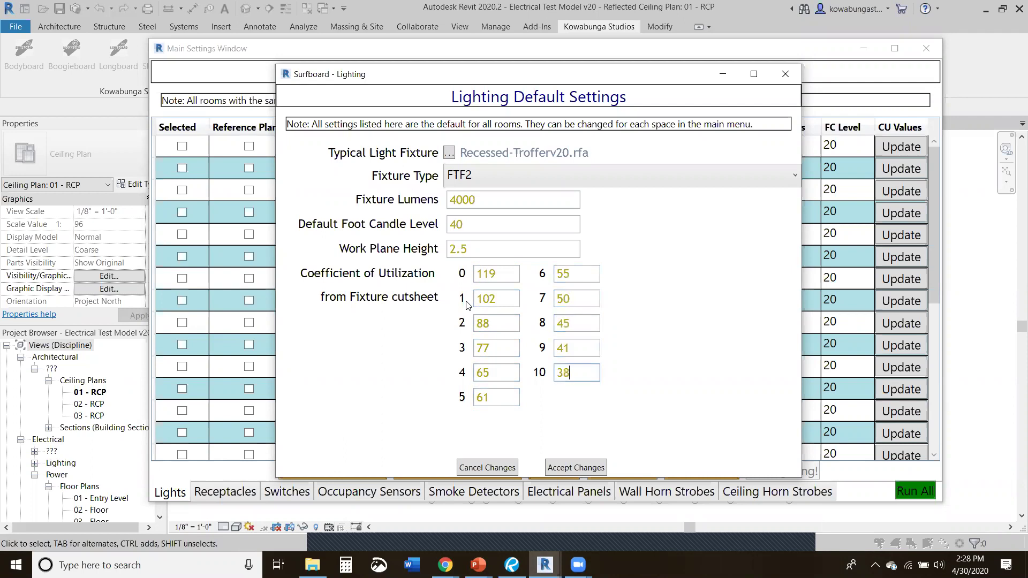
click(599, 467)
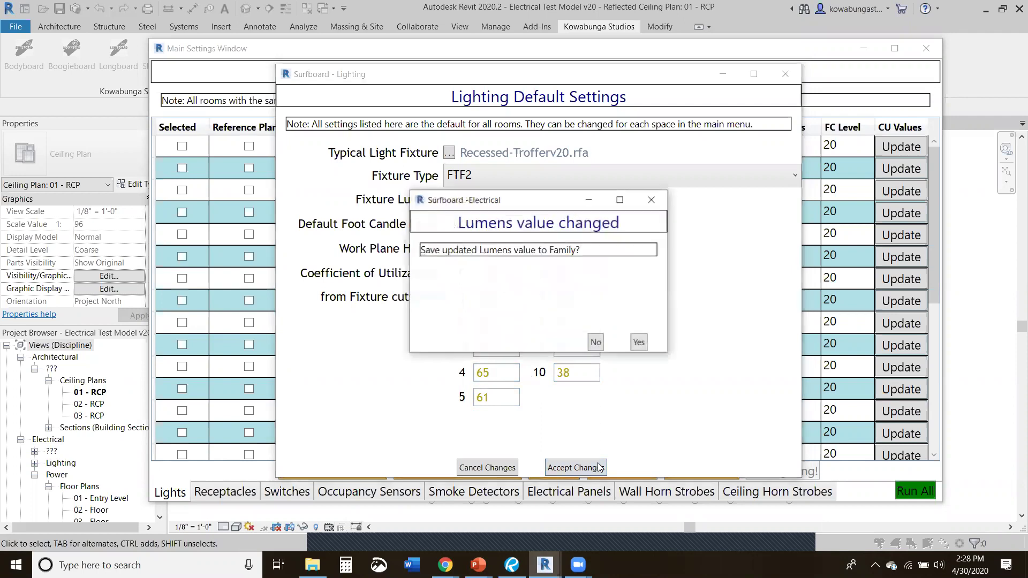
- Confirm the new lighting defaults, select all rooms and set Corridor's FC Level to 20
click(635, 345)
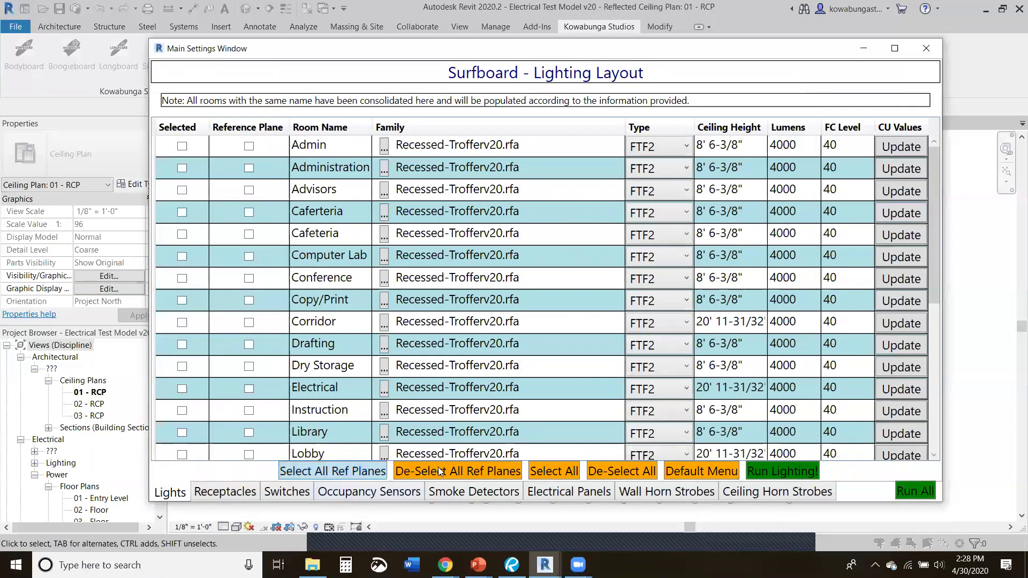
click(555, 471)
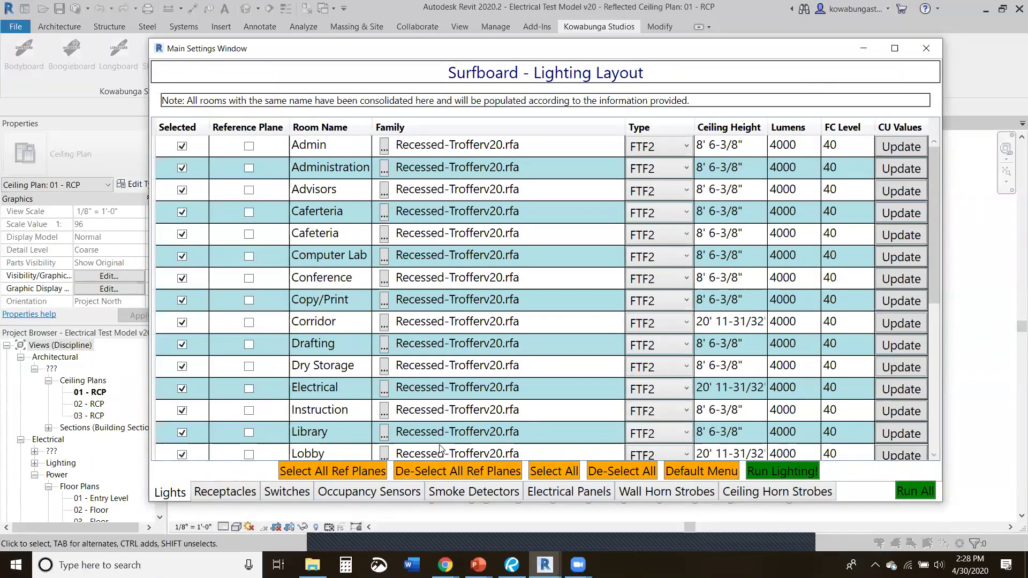
click(848, 327)
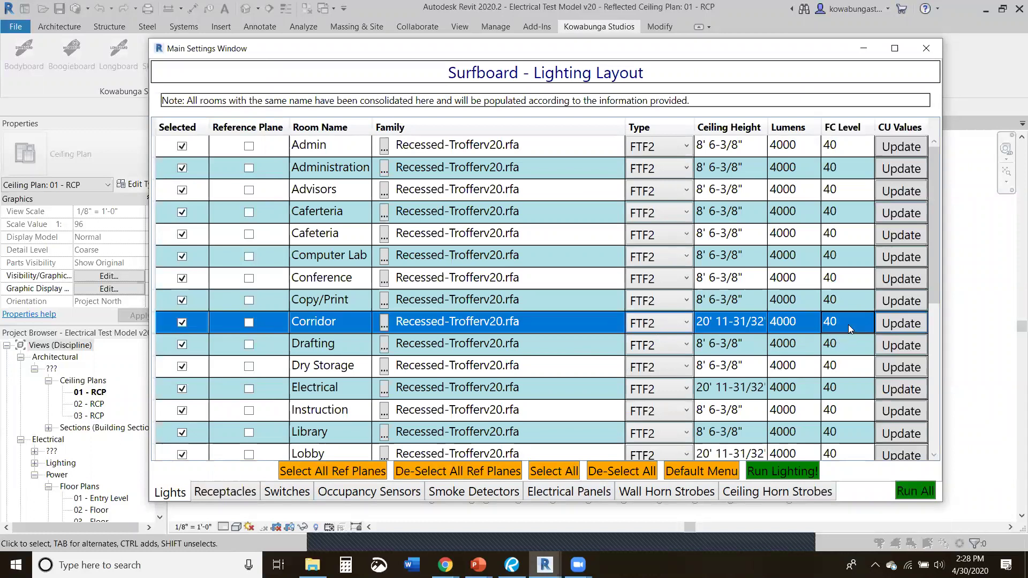
text(20)
key(Return)
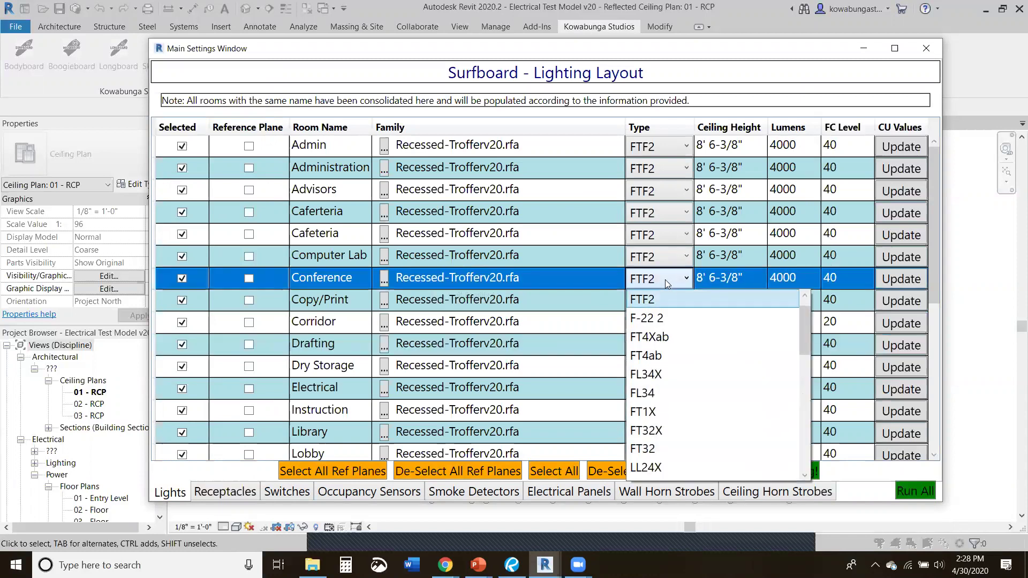
- Change Conference's fixture type to FTF2X and close the lighting defaults dialog
scroll(670, 302, up, 1)
click(671, 302)
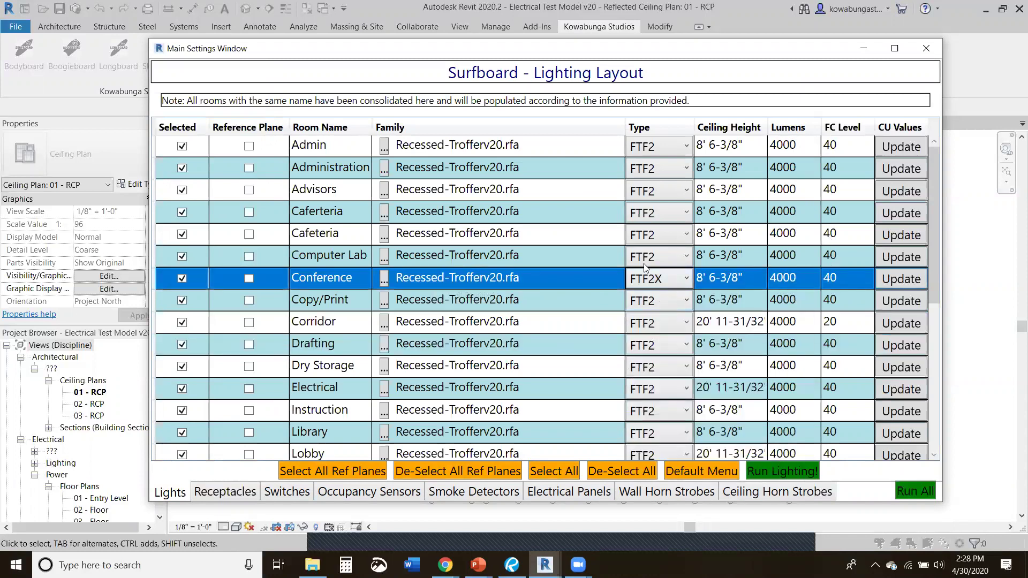
click(894, 281)
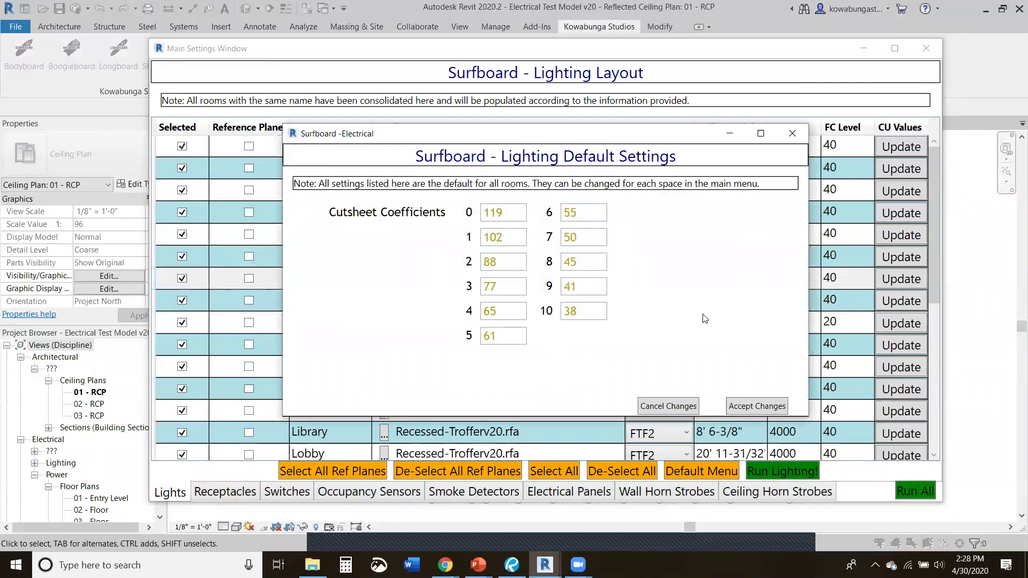
click(755, 406)
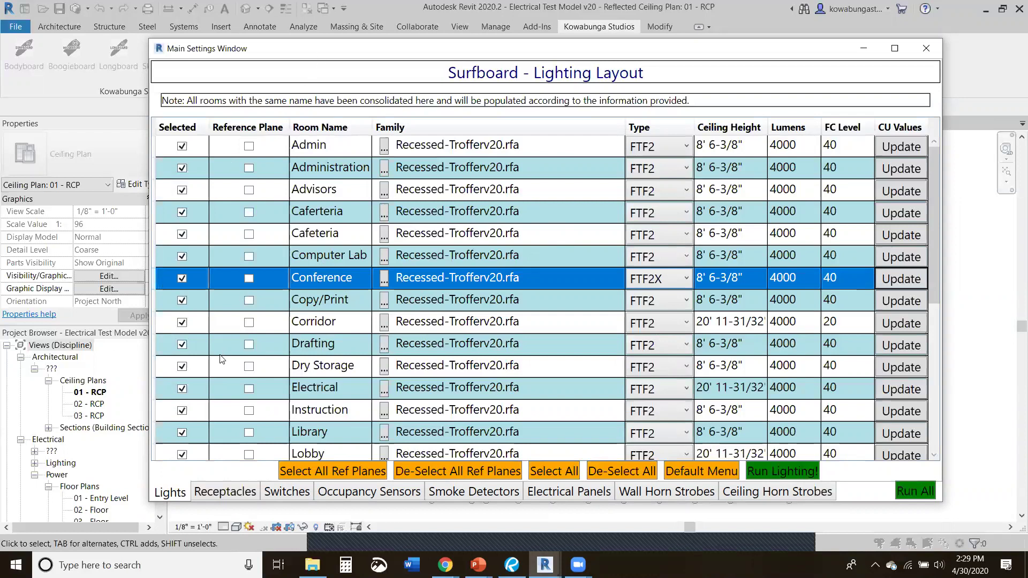
- Turn on Lounge's reference plane and set Lounge and Electrical ceiling heights to 9
scroll(270, 397, down, 1)
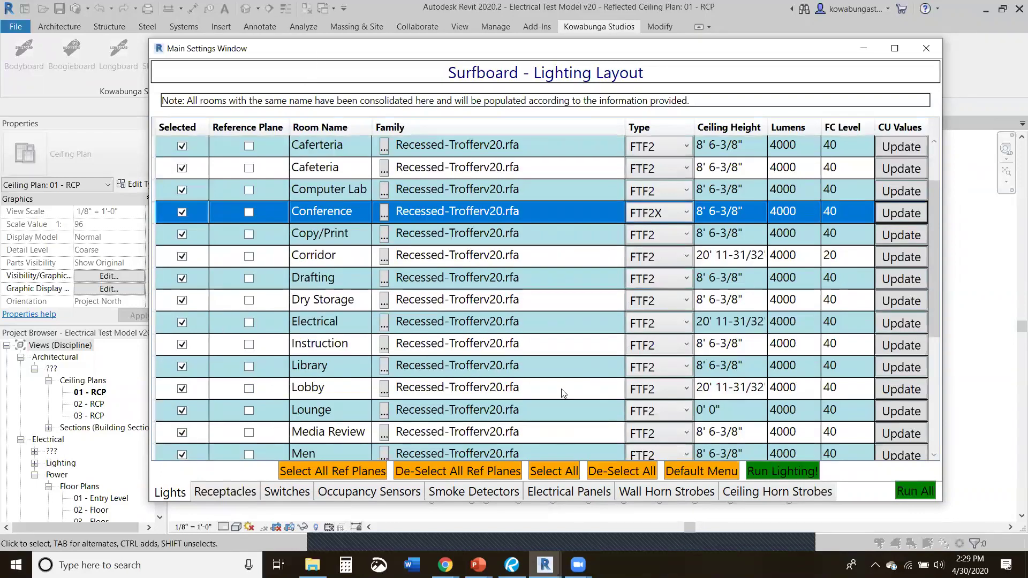
click(249, 411)
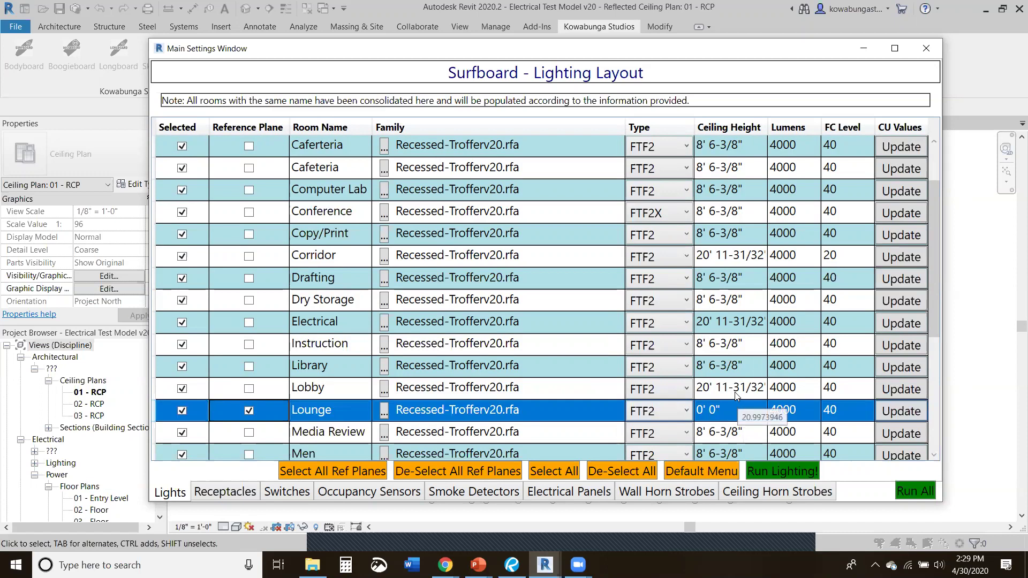
click(750, 407)
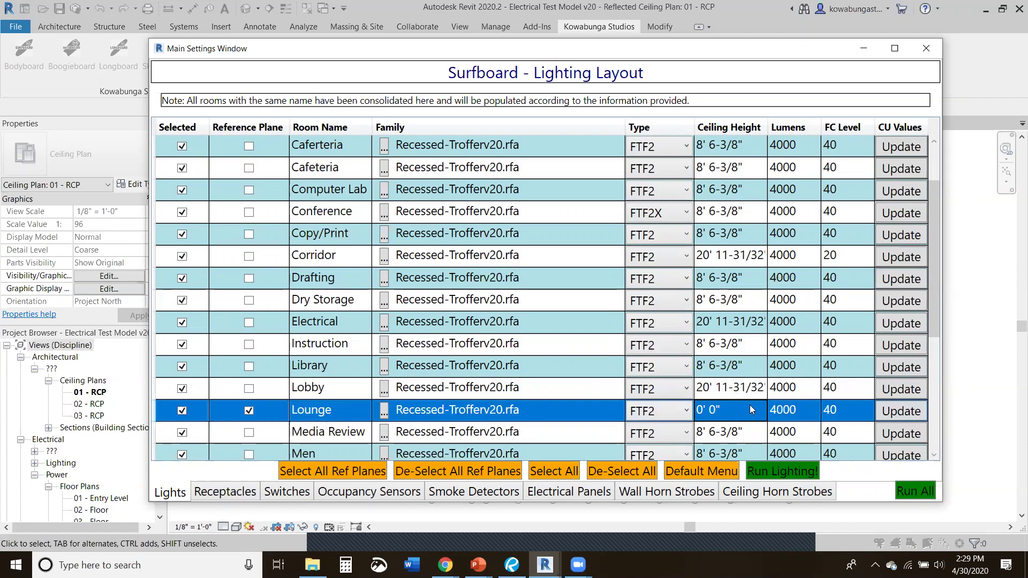
text(9)
key(Return)
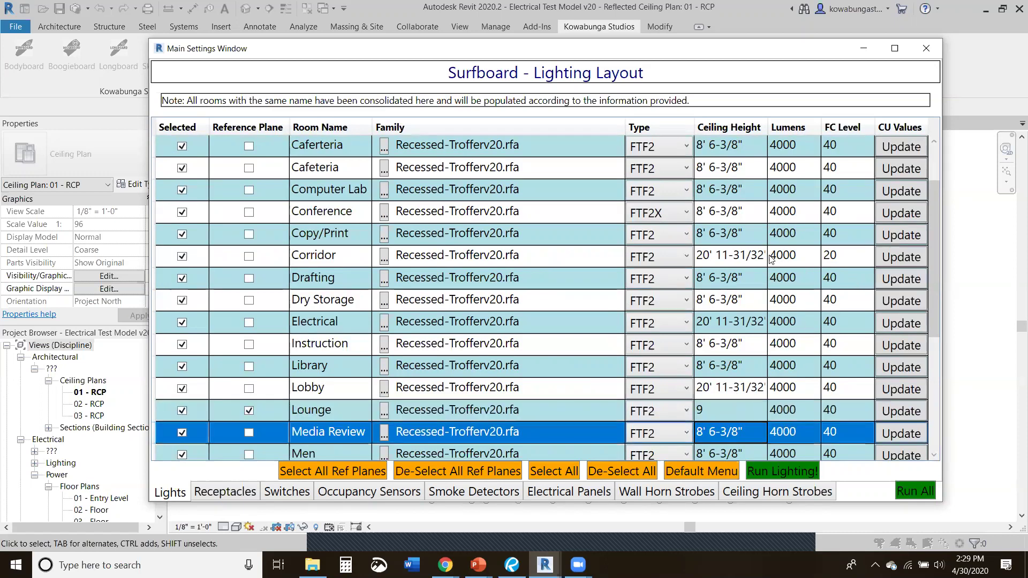
click(740, 321)
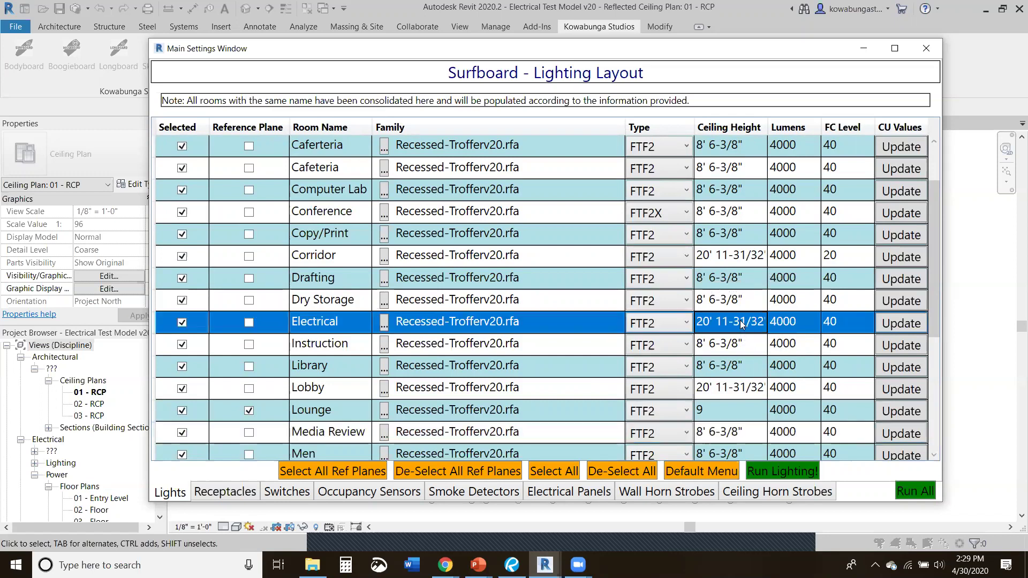
text(9)
key(Return)
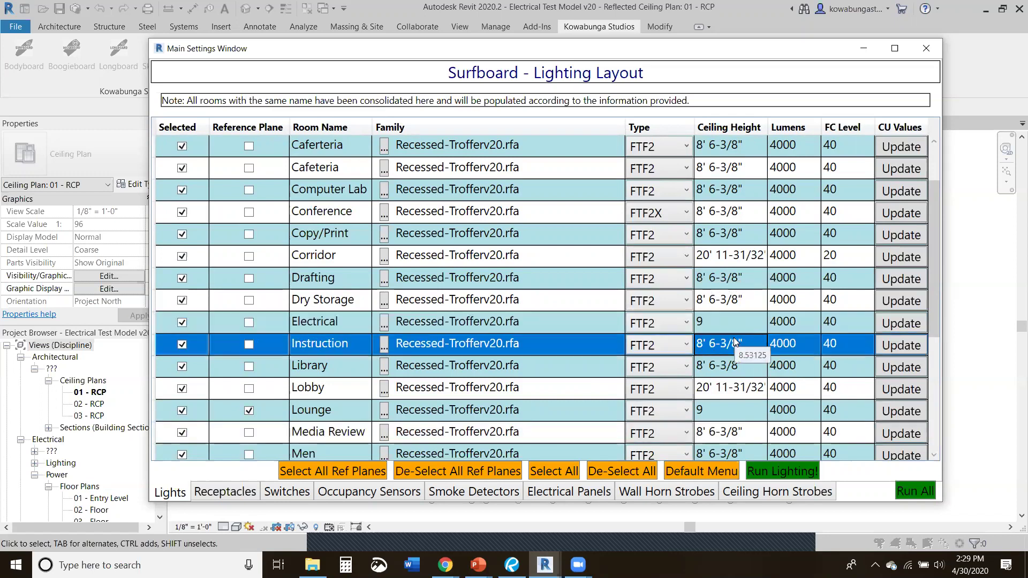
- Set the FC Level to 20 for the Men, Toilet and Women rooms
scroll(729, 321, down, 1)
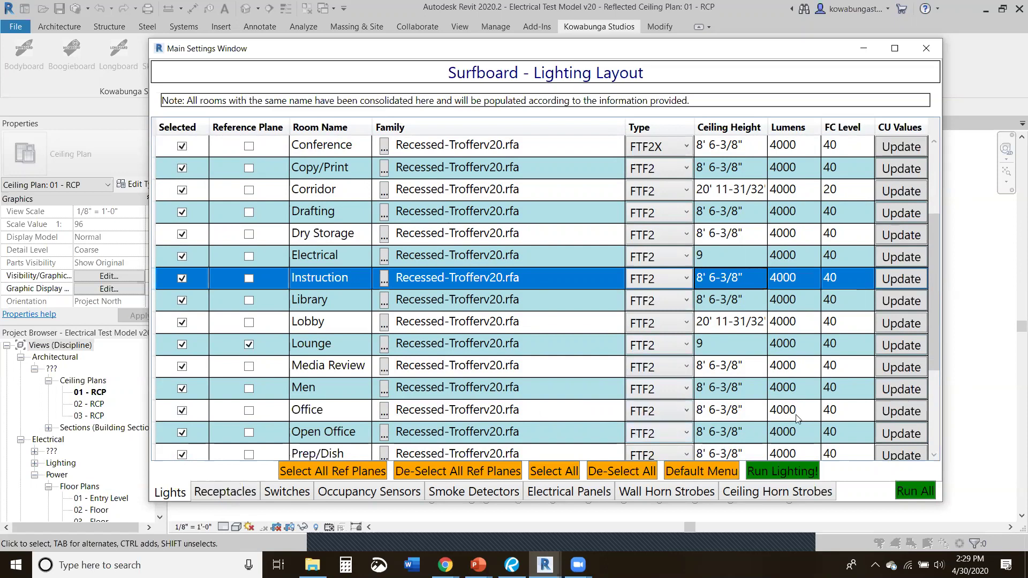
click(852, 386)
text(20)
key(Return)
scroll(724, 423, down, 2)
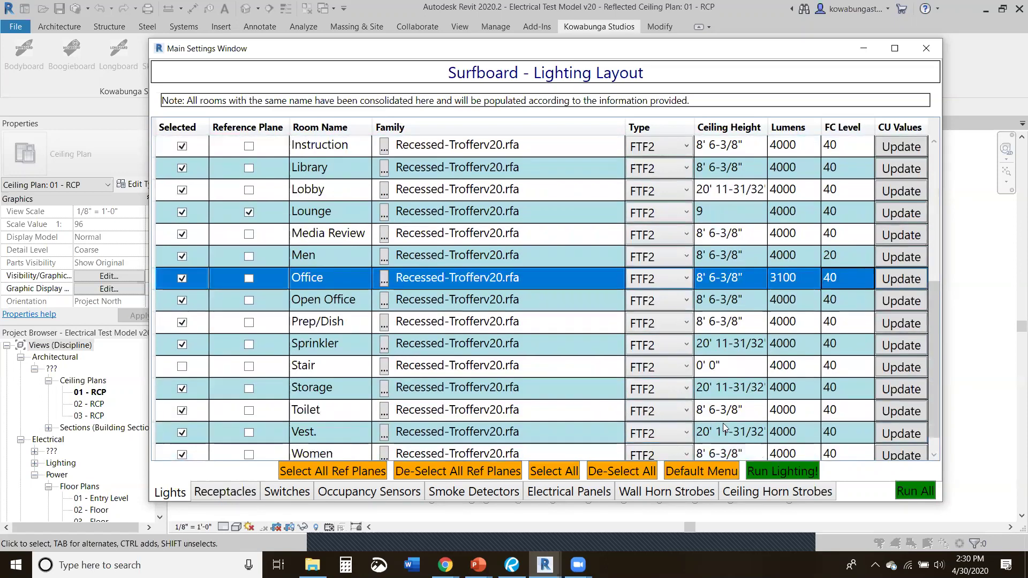
scroll(724, 423, down, 1)
click(849, 385)
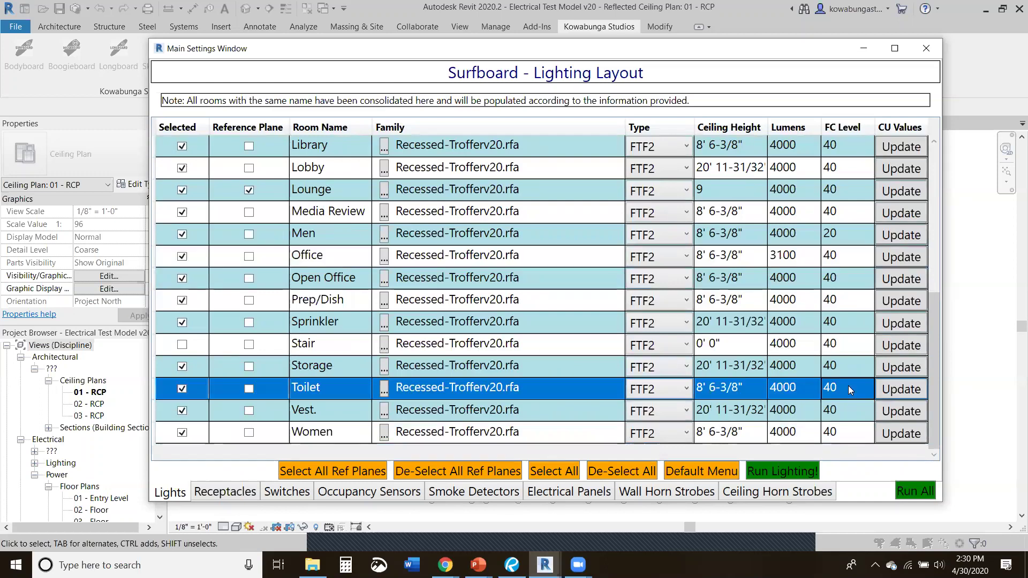
text(20)
key(Return)
click(844, 433)
text(20)
key(Return)
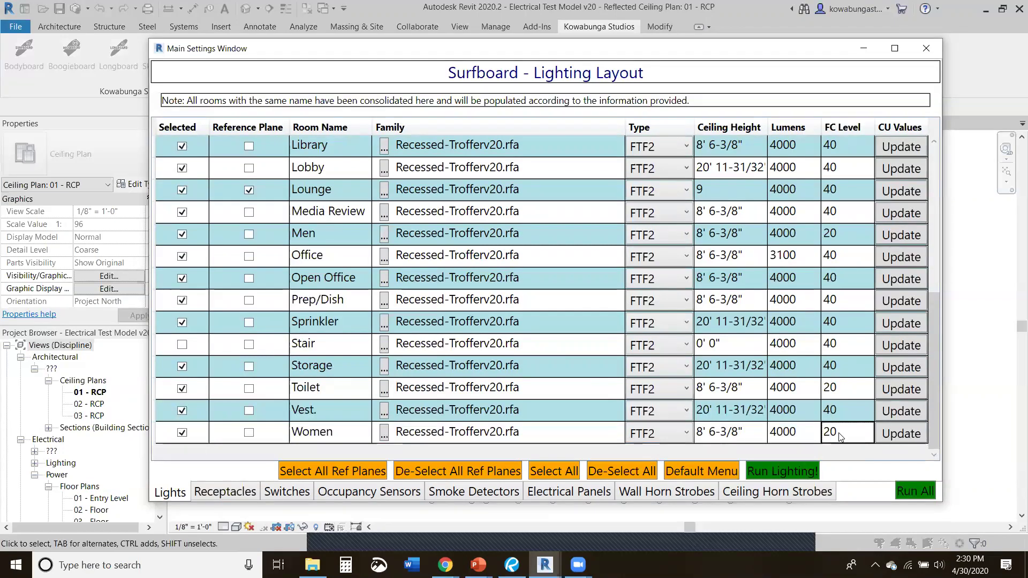
- Reset the receptacle layout to defaults with Standard receptacle type applied to every room
click(227, 494)
click(555, 473)
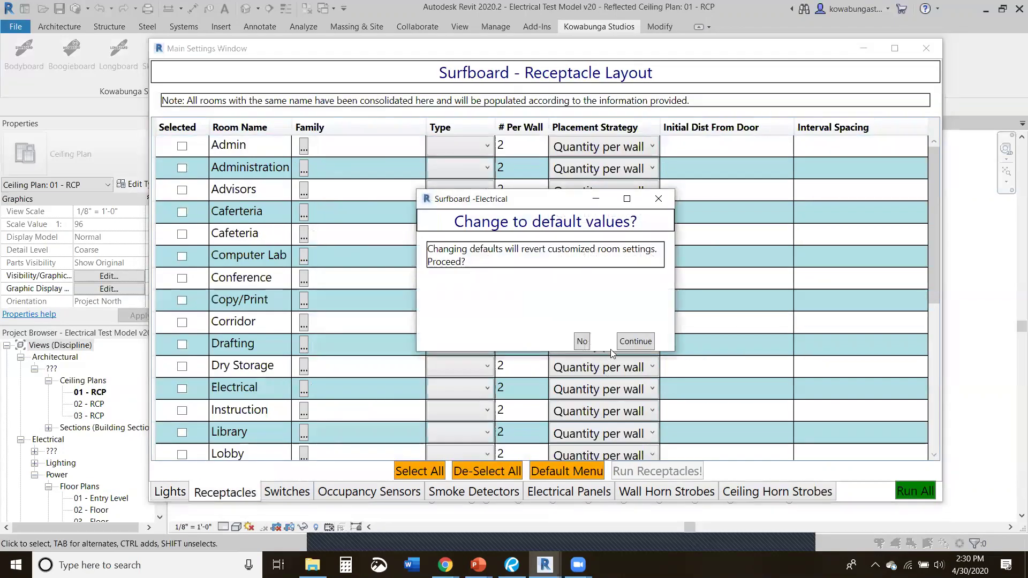
click(636, 342)
click(519, 270)
click(530, 311)
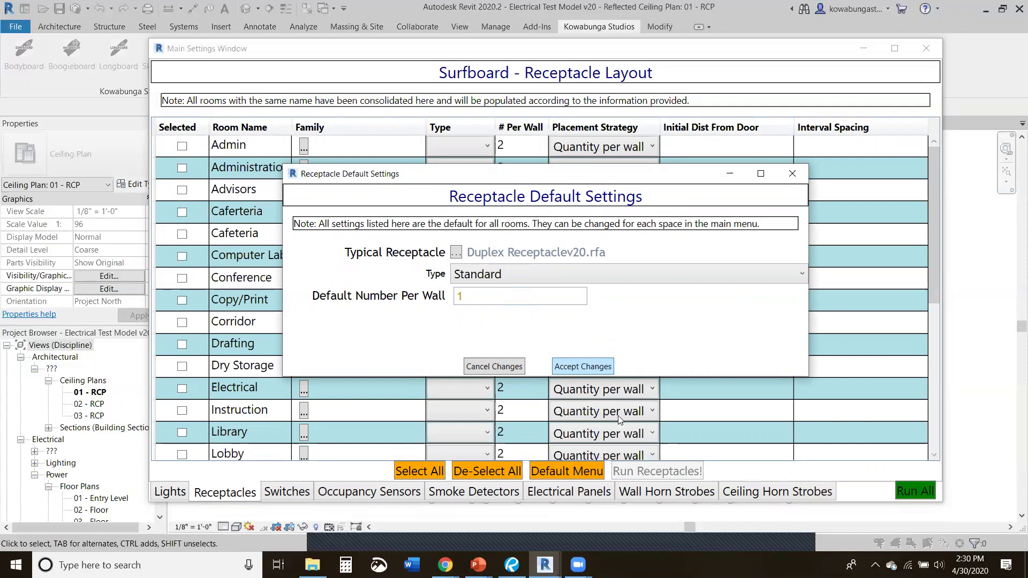
click(578, 367)
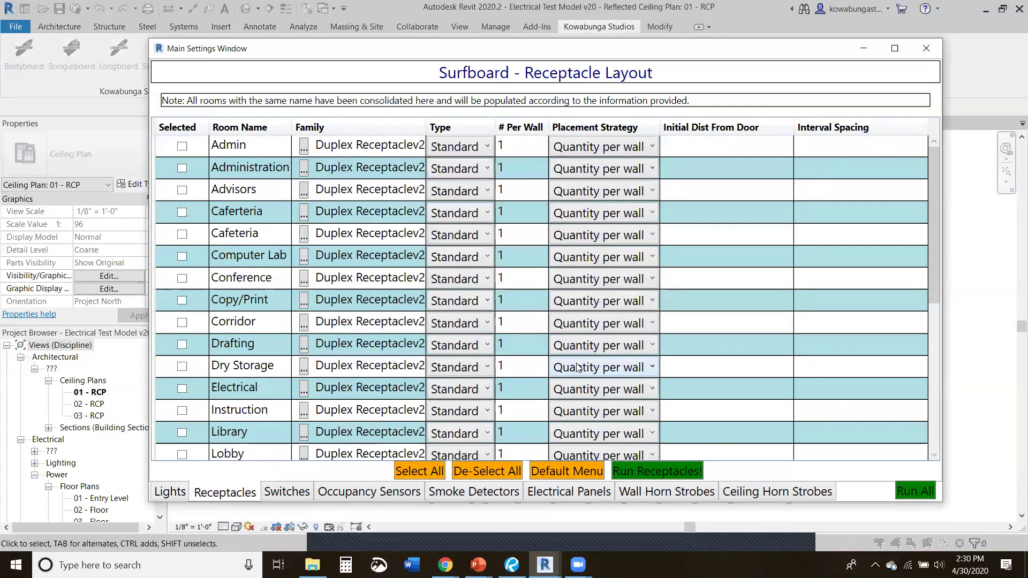
- Select all rooms except Corridor and give Conference 2 receptacles per wall
click(420, 470)
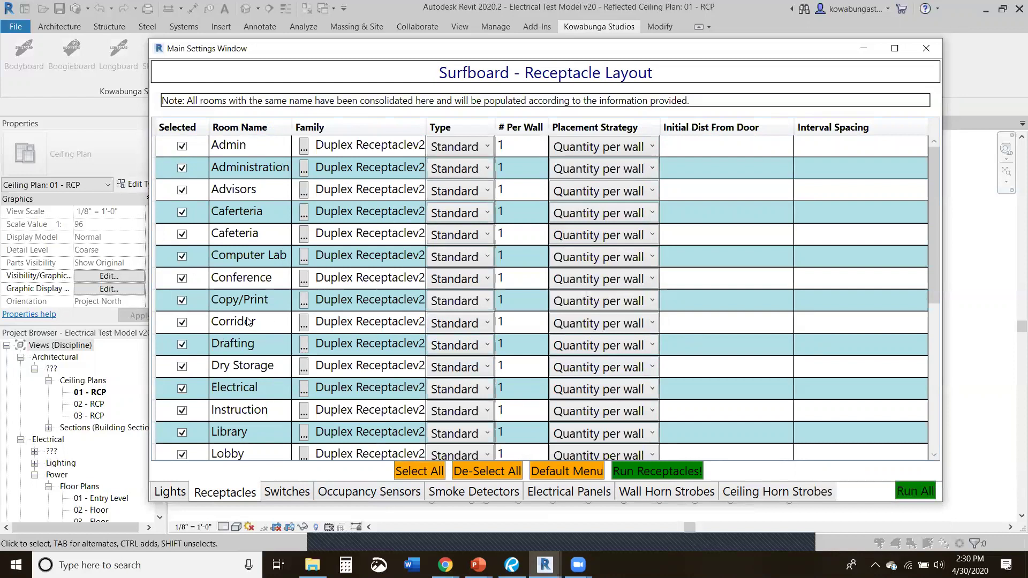
click(183, 322)
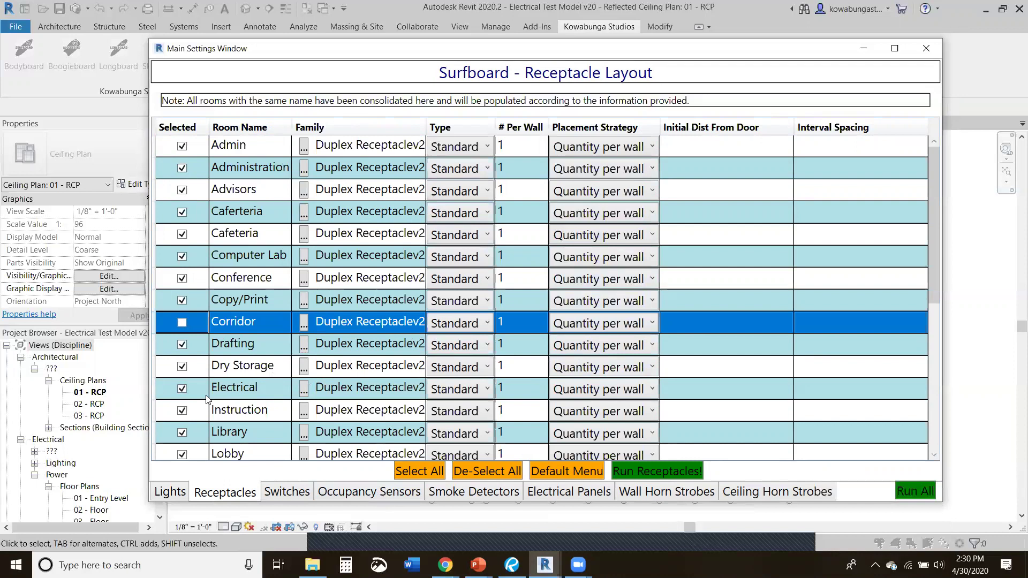
click(532, 284)
text(2)
key(Return)
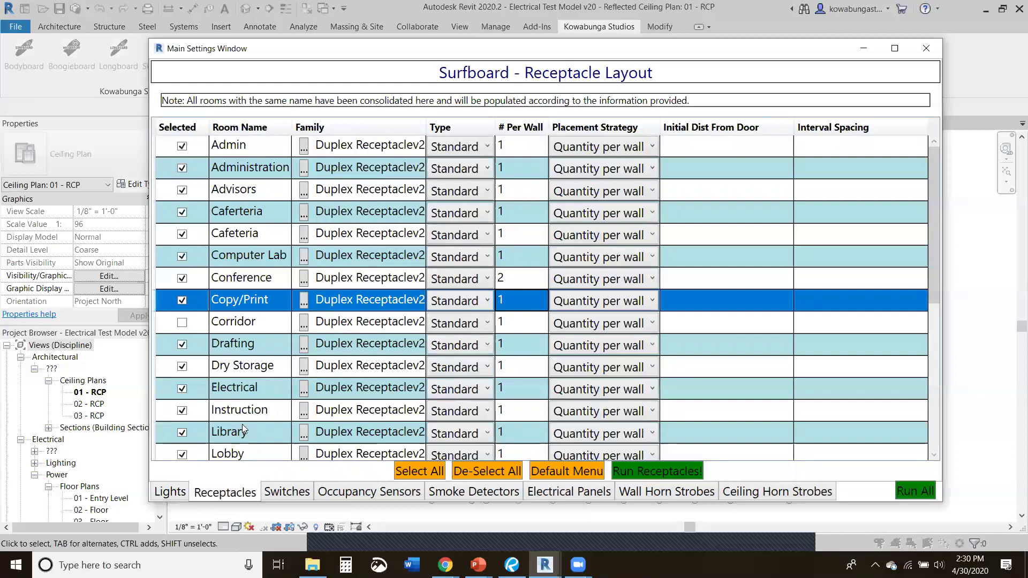
- Give Instruction Perimeter Spacing with initial door distance 6 and interval spacing 12
click(599, 412)
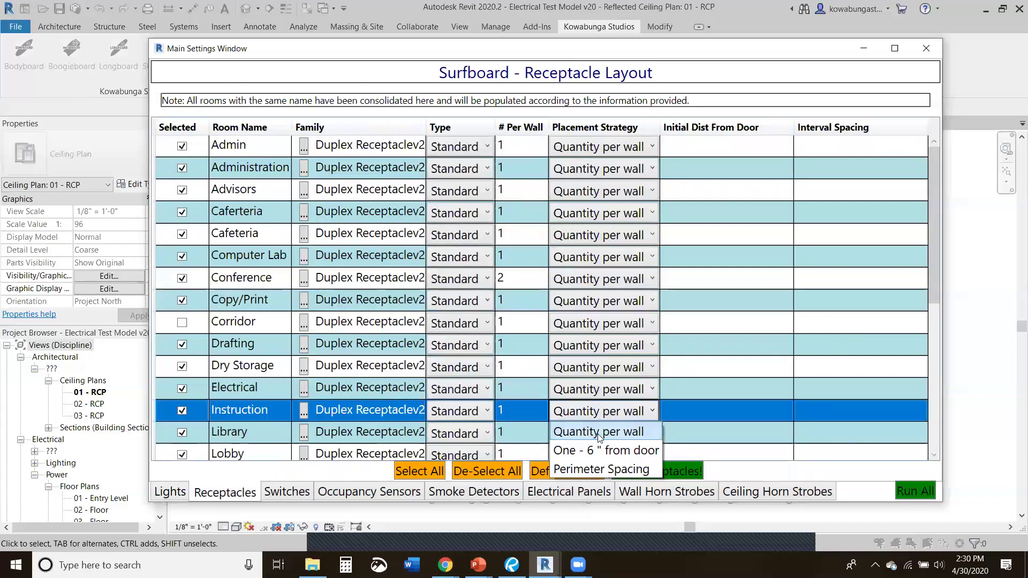
click(604, 461)
click(724, 410)
click(725, 409)
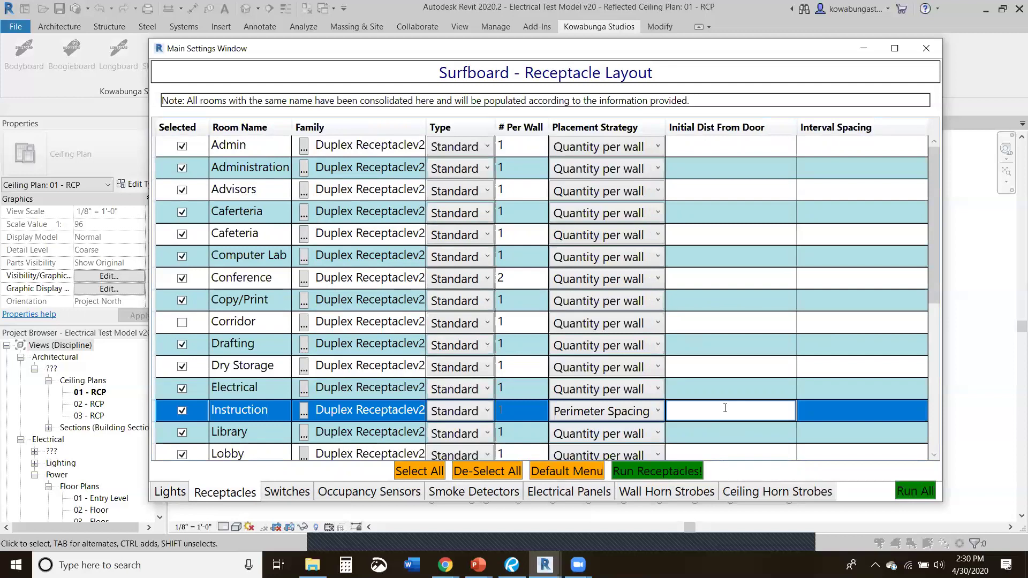
text(6)
click(870, 413)
text(12)
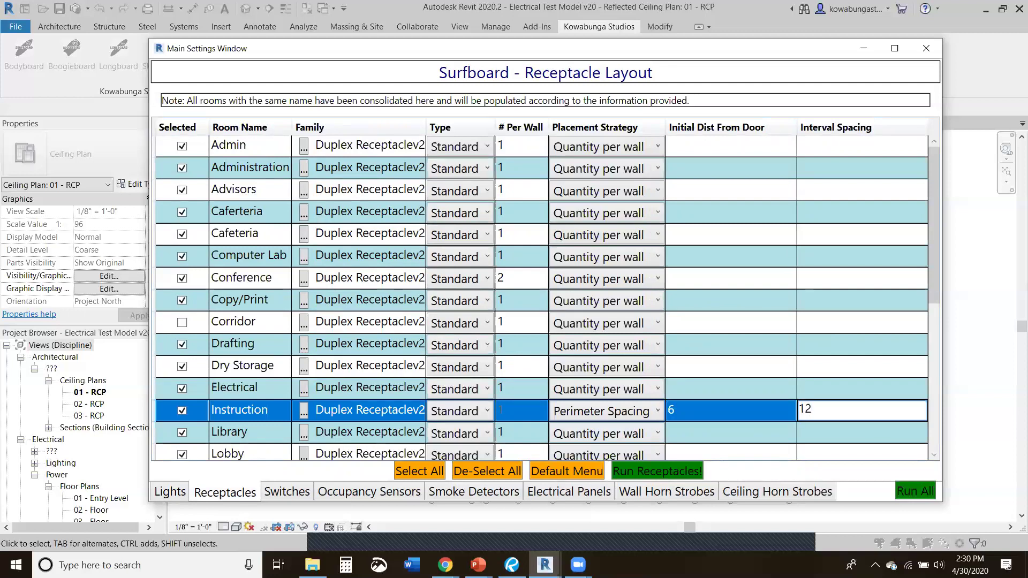
key(Return)
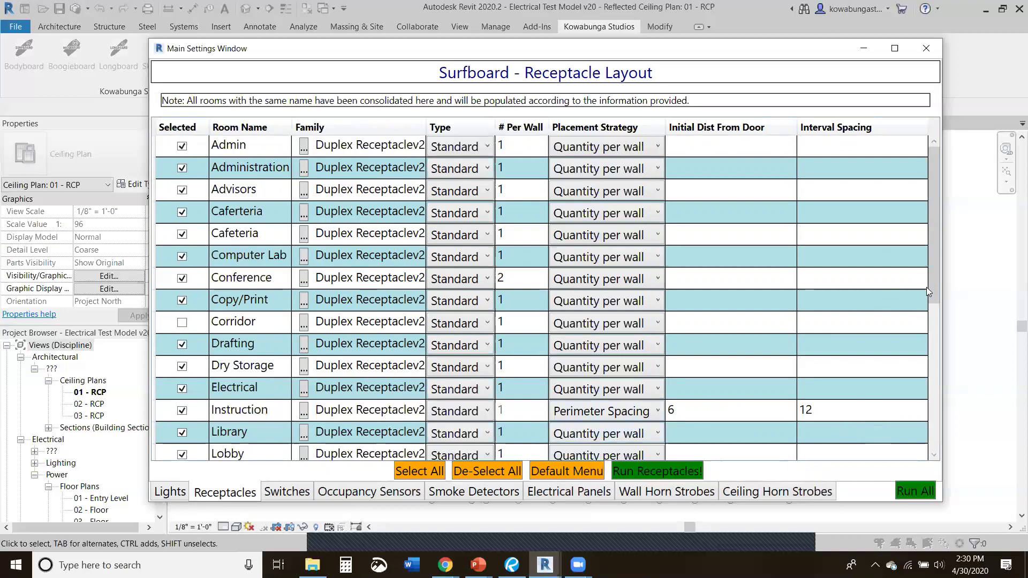
drag(931, 288, 925, 384)
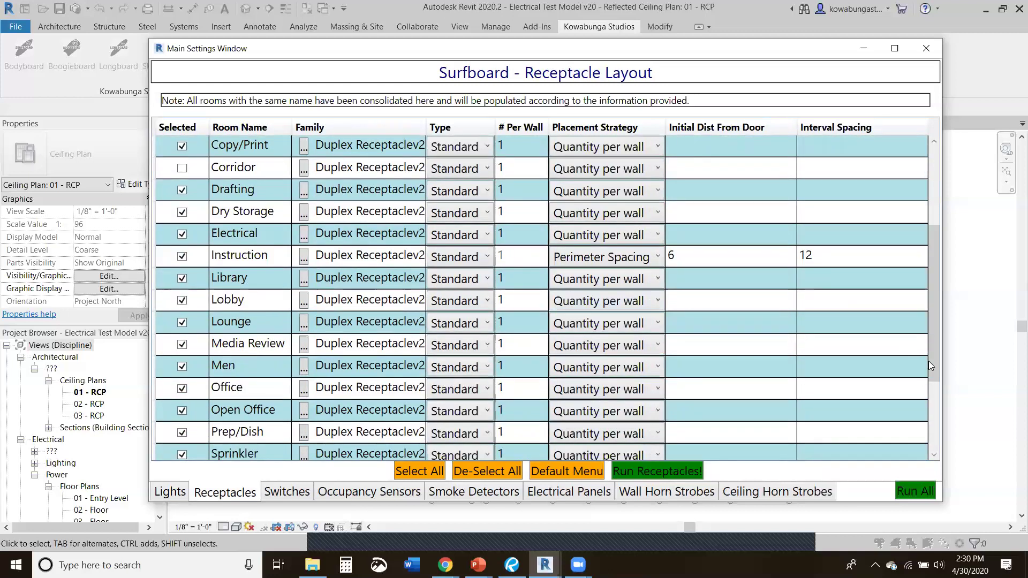
drag(929, 377, 930, 419)
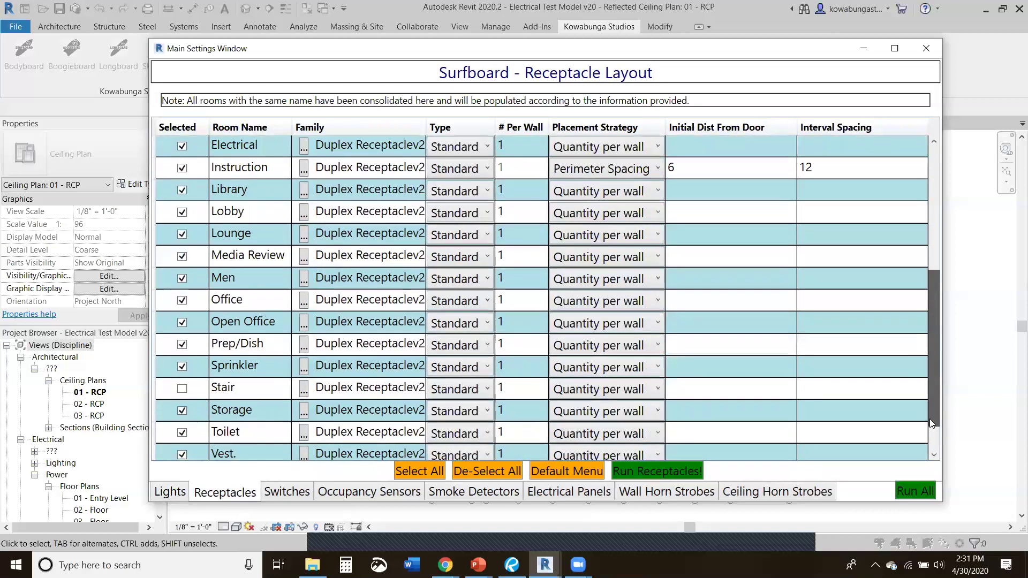
- Make the Men room receptacles GFCI, placed one 6" from the door
click(473, 280)
click(473, 279)
click(474, 298)
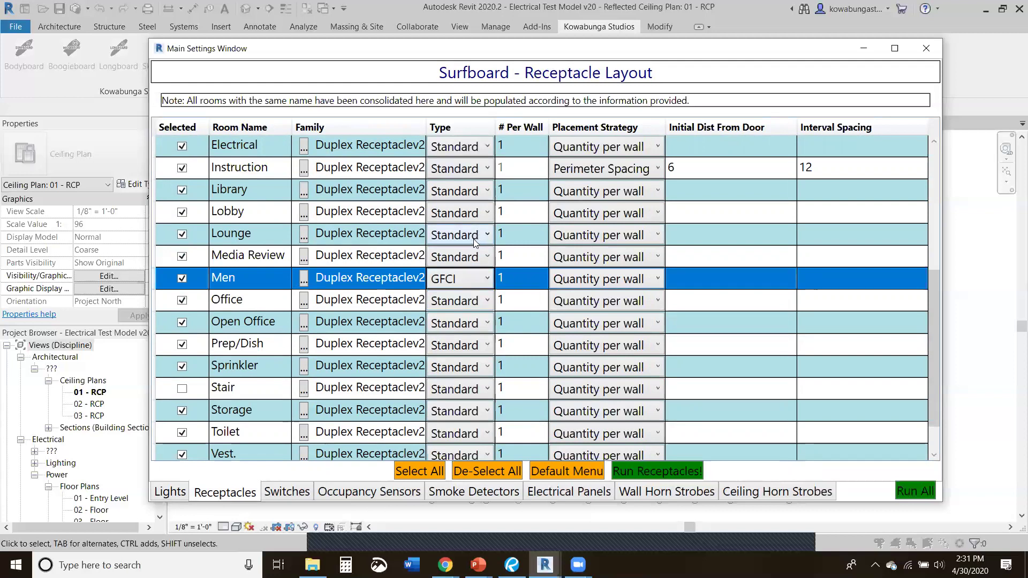
click(581, 281)
click(579, 311)
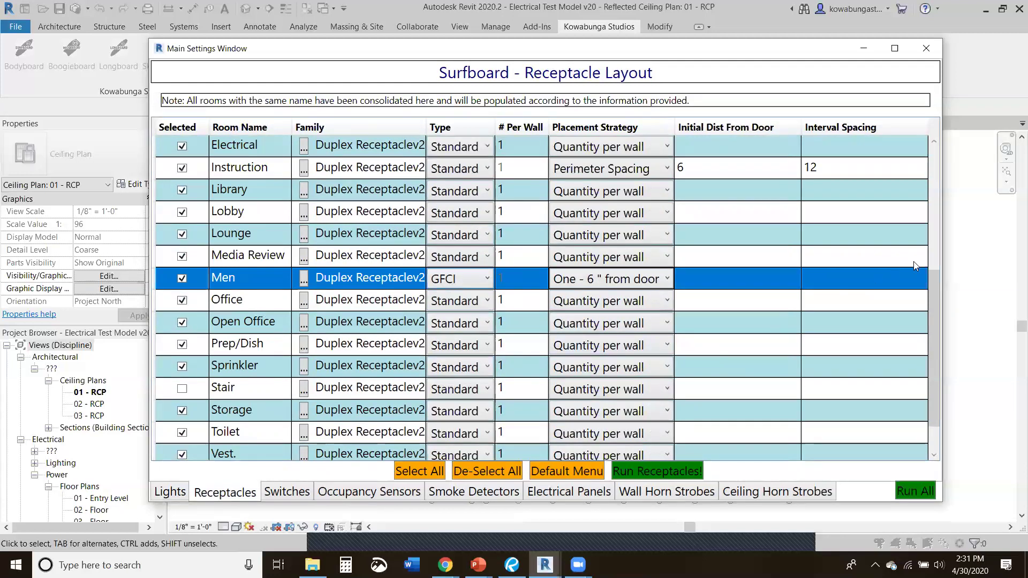
- Give Toilet and Women GFCI receptacles placed one 6" from the door, then show the switch layout
scroll(932, 341, down, 1)
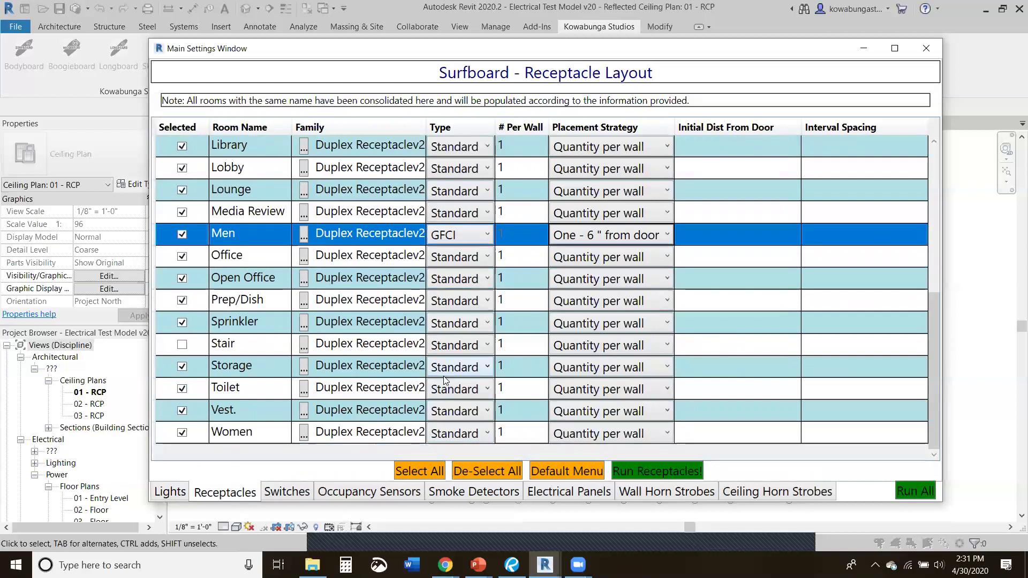
click(458, 390)
click(454, 414)
click(596, 397)
click(596, 428)
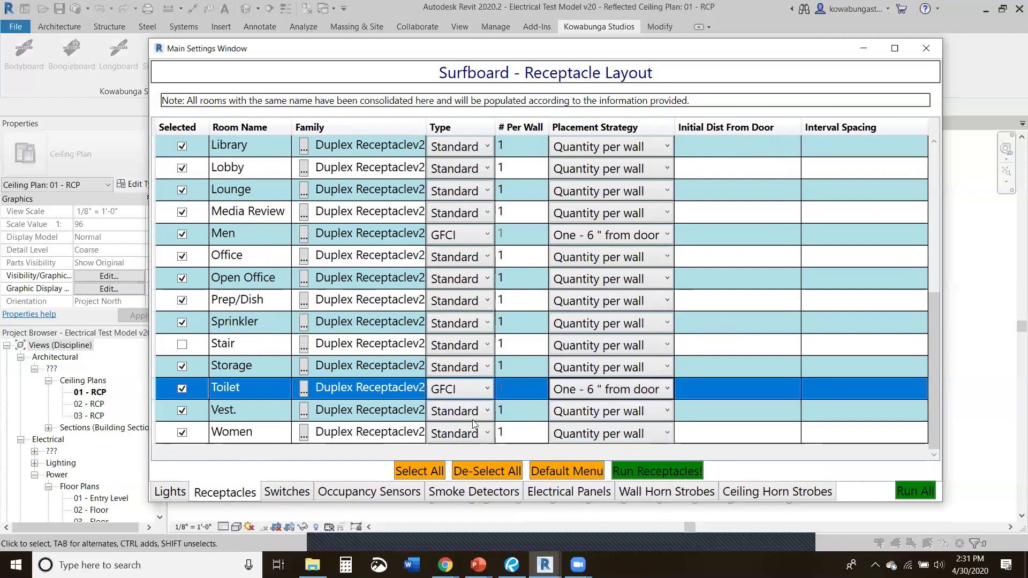
click(473, 432)
click(462, 455)
click(608, 434)
click(606, 472)
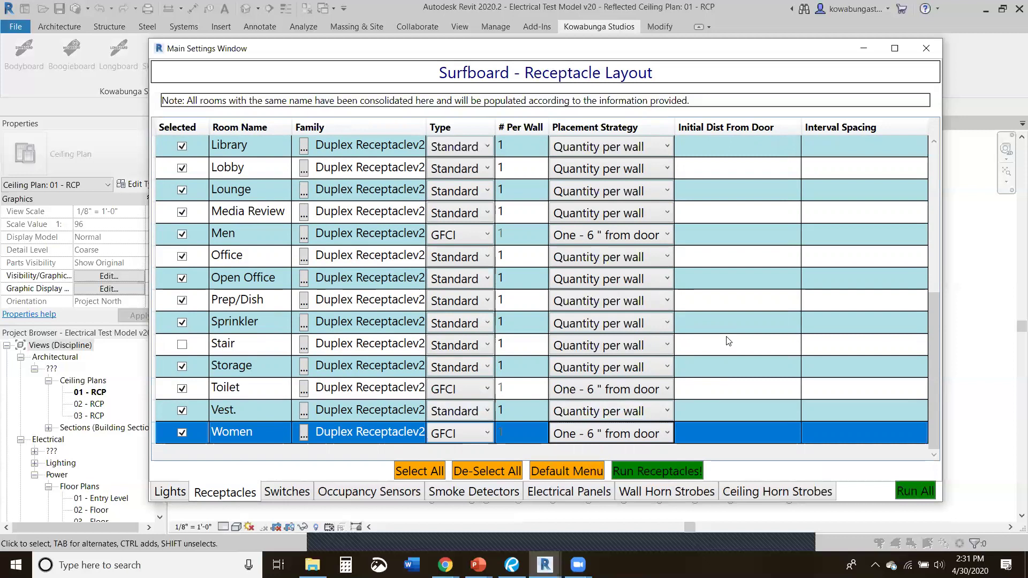
click(303, 493)
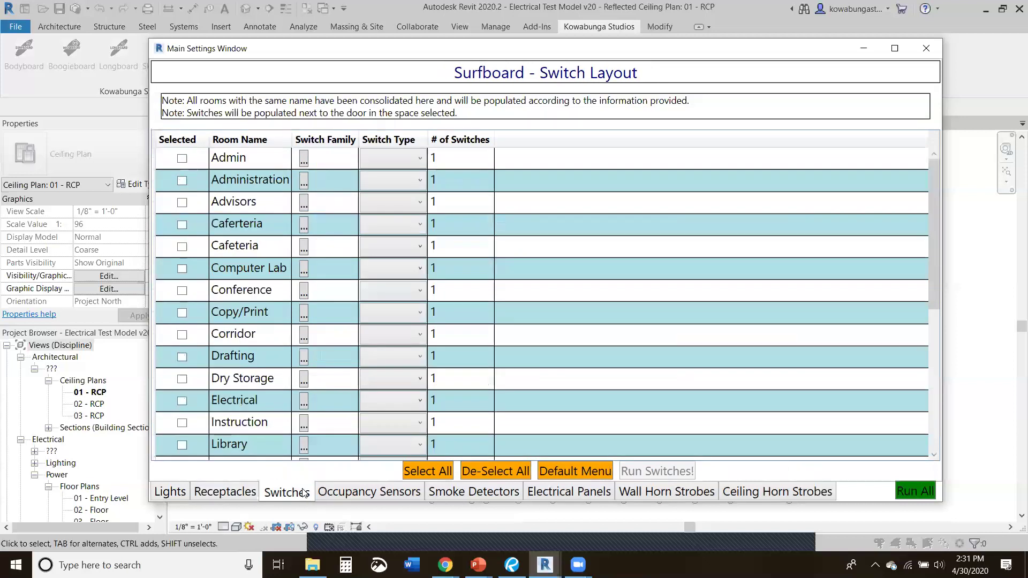
- Reset all rooms to Lighting Switchesv20.rfa Dimmer switches and select all rooms
click(563, 470)
click(631, 337)
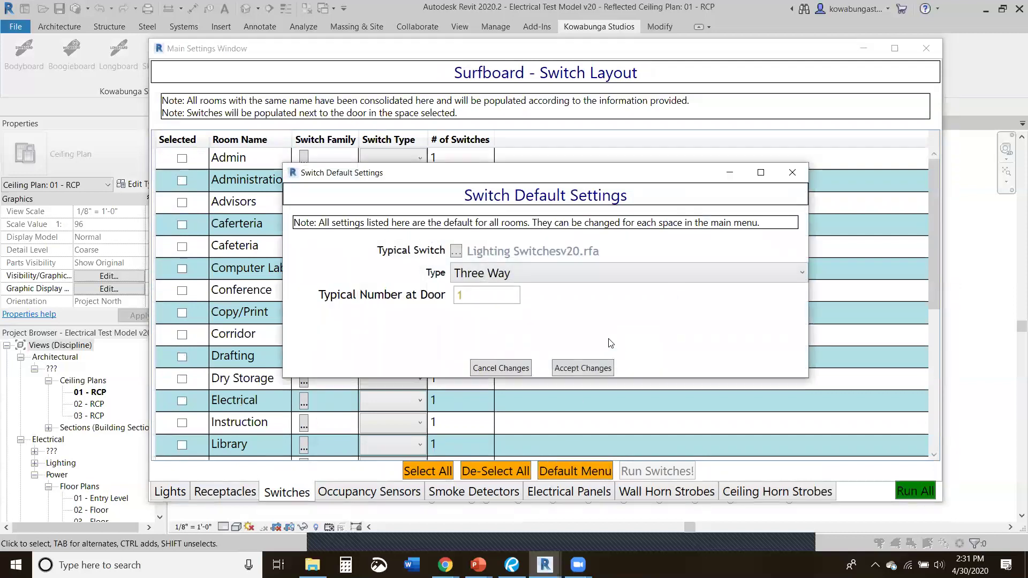
click(612, 274)
click(606, 368)
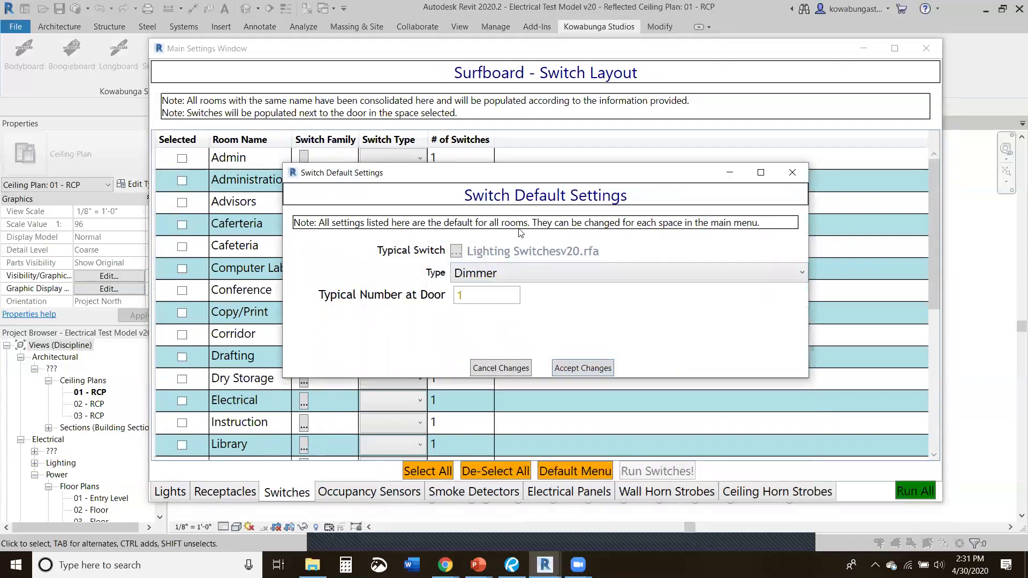
click(586, 369)
click(425, 472)
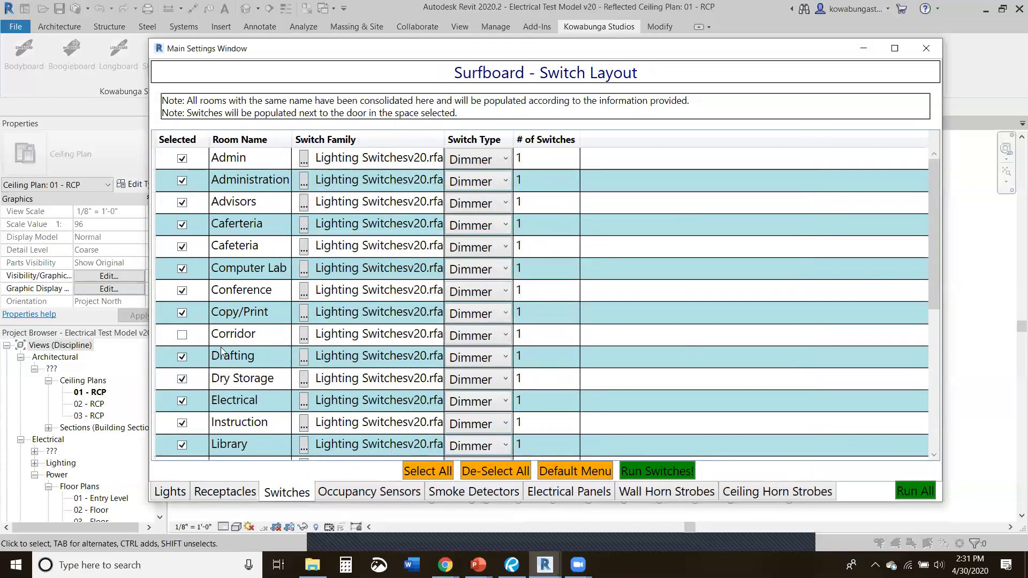
- Change the switch type to Single Pole for Electrical, Men, Storage, Toilet and Women
click(478, 402)
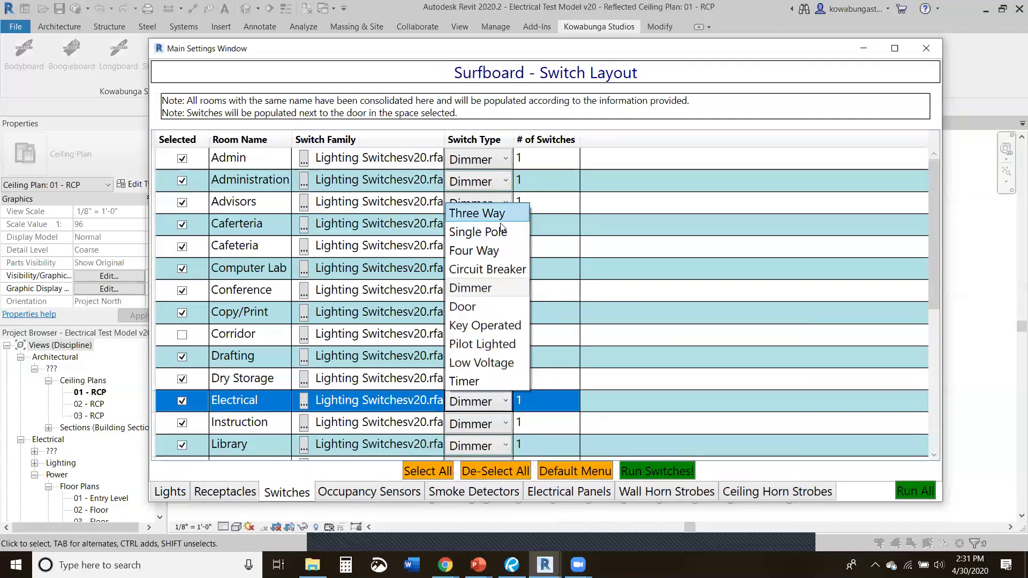
click(484, 233)
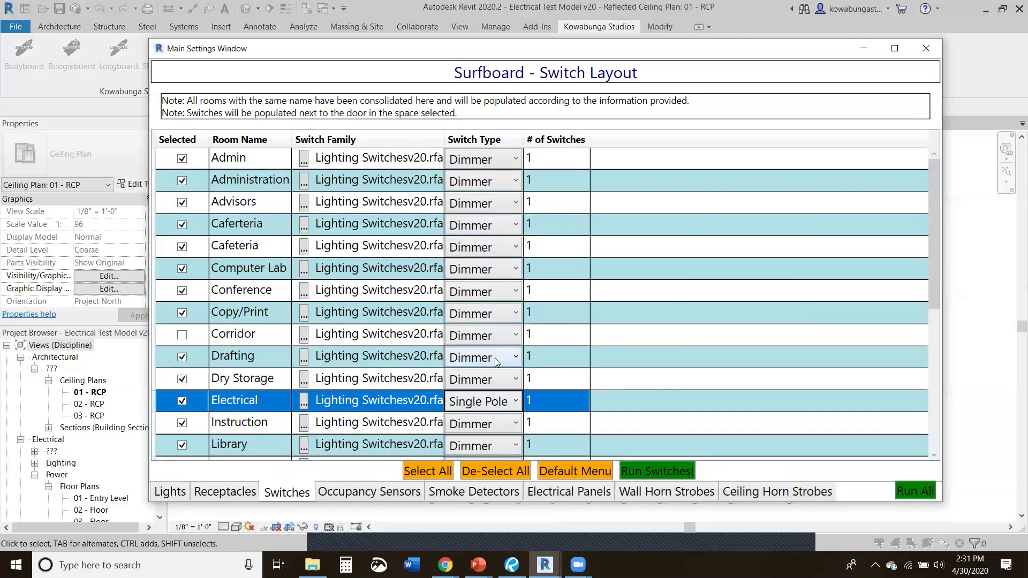
key(Down)
scroll(593, 268, down, 4)
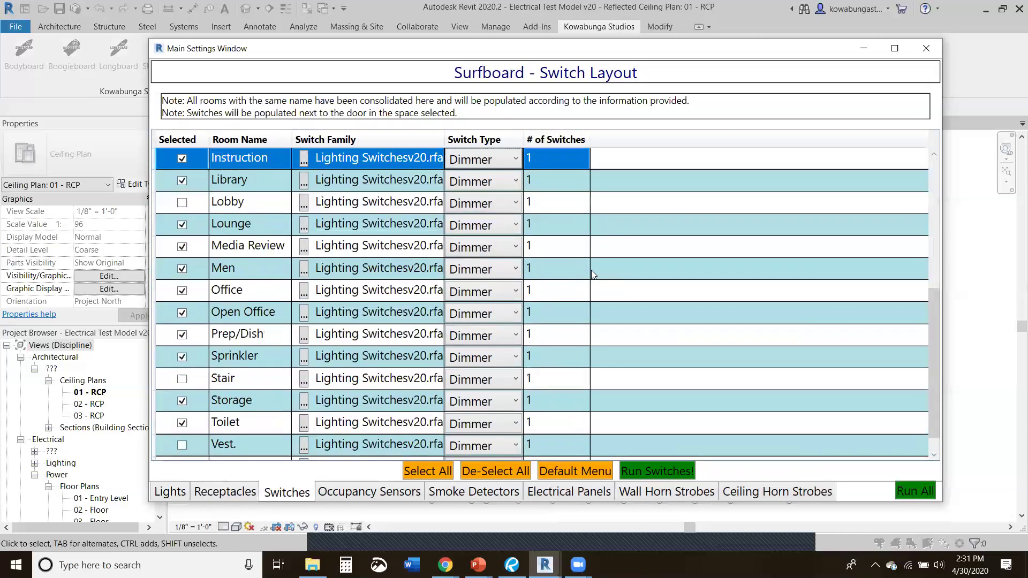
click(485, 269)
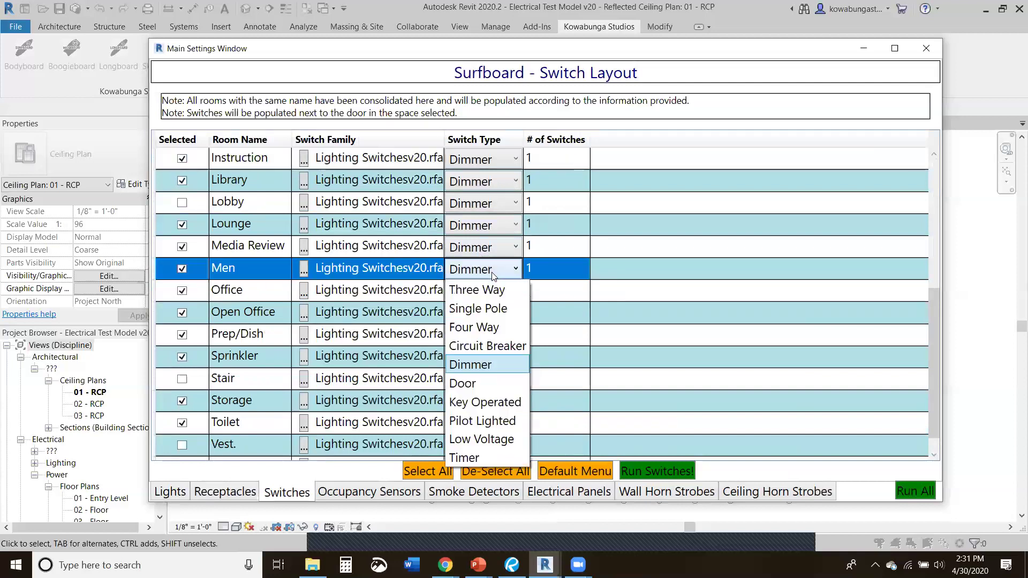
click(479, 309)
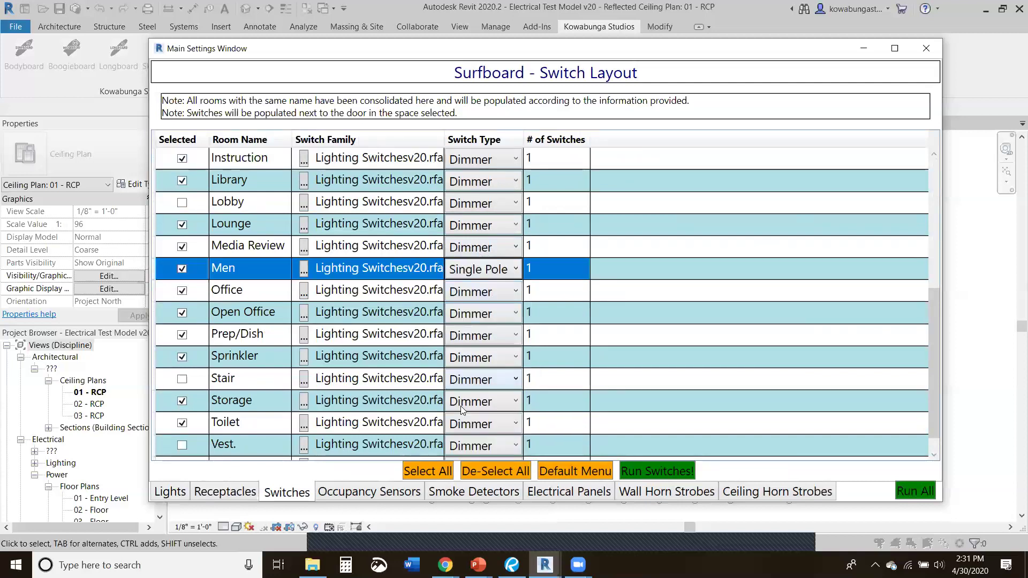
click(488, 408)
click(478, 231)
click(493, 424)
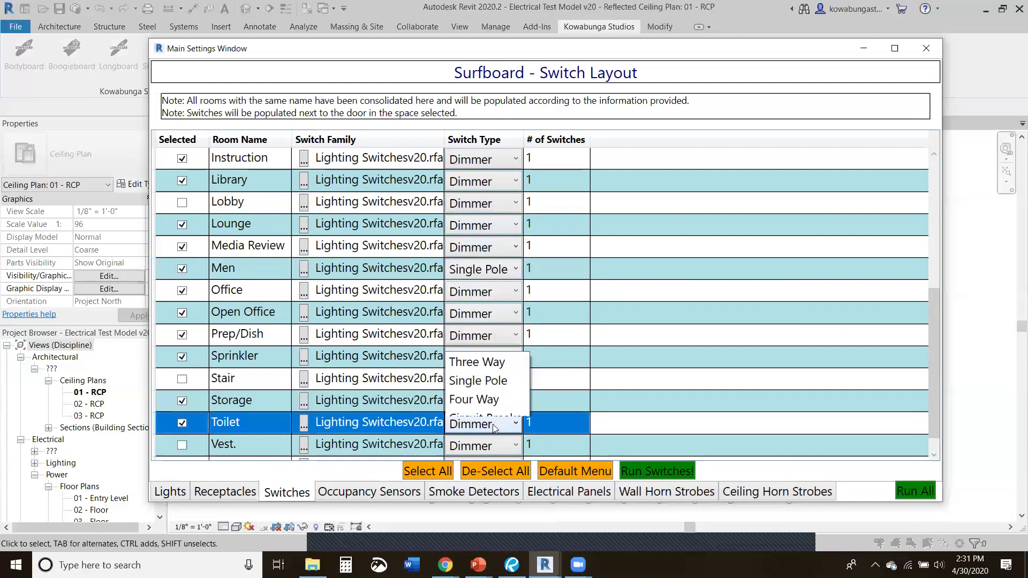
click(478, 255)
scroll(557, 385, down, 1)
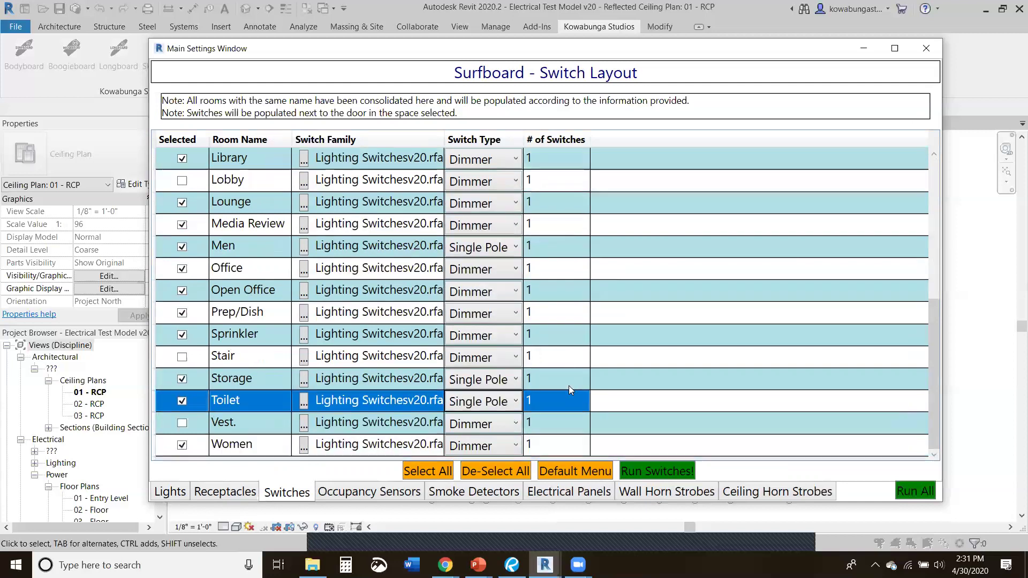
click(488, 446)
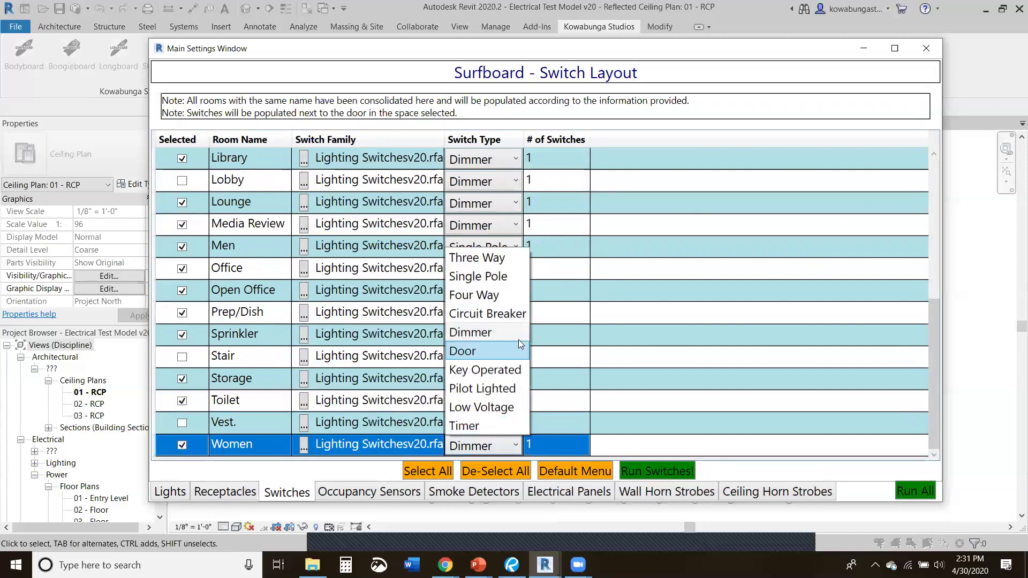
click(490, 281)
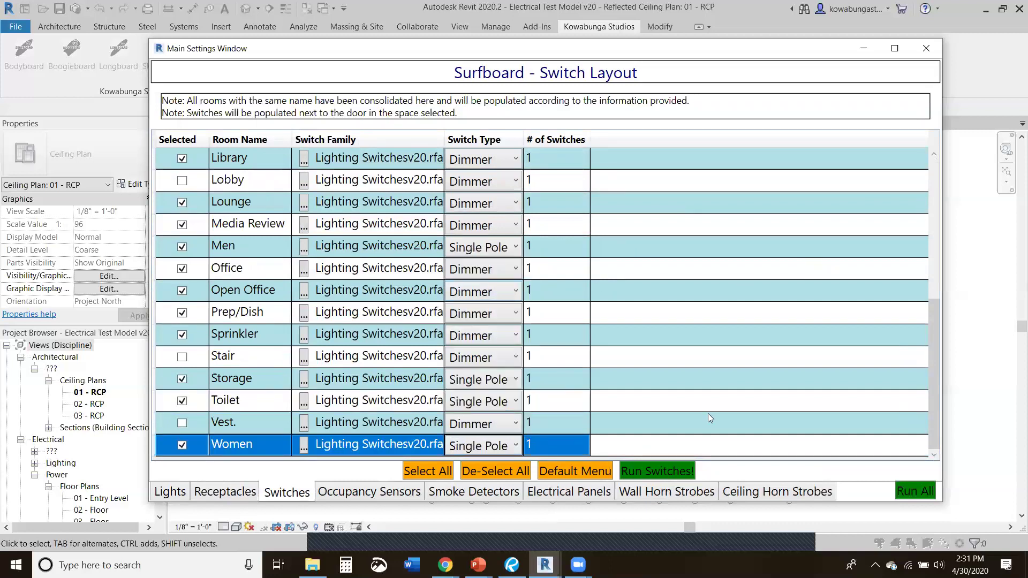
scroll(568, 275, up, 3)
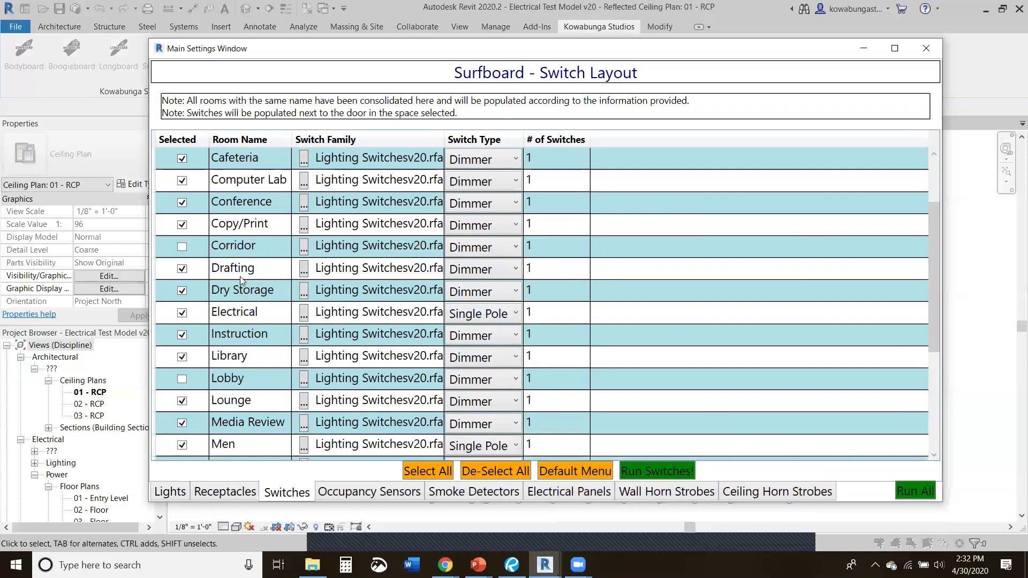
- Set the Instruction room's number of switches to 2
click(551, 336)
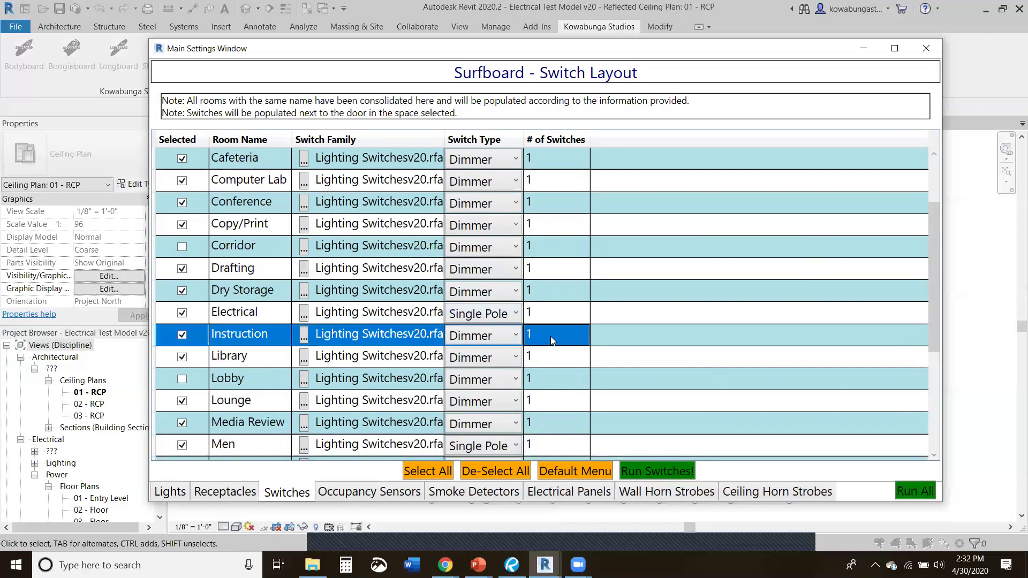
text(2)
key(Return)
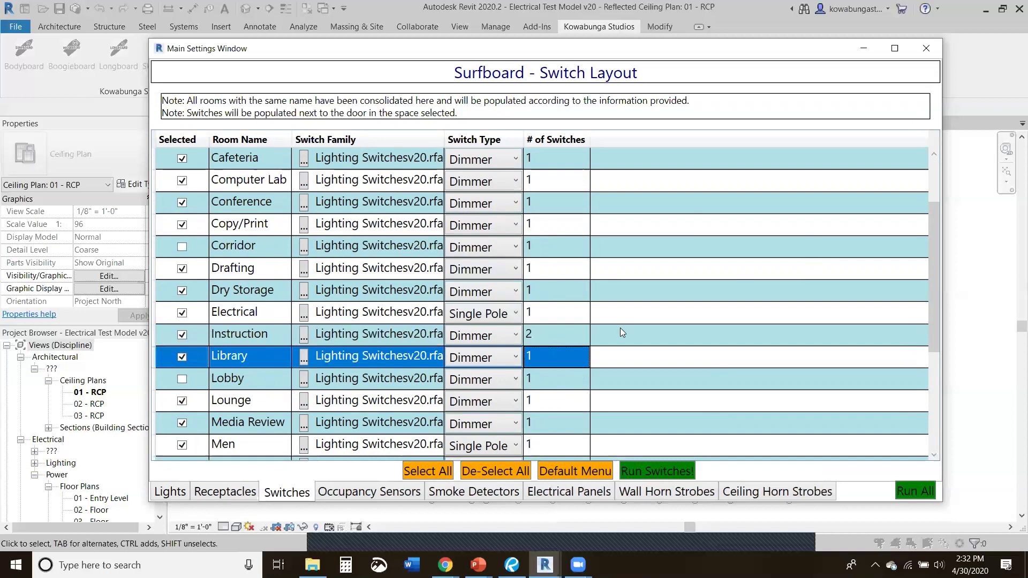
- Reset all rooms to Occupancy_Sensor-CM_v20.rfa with Dual Technology - 360 Pattern sensors
click(398, 493)
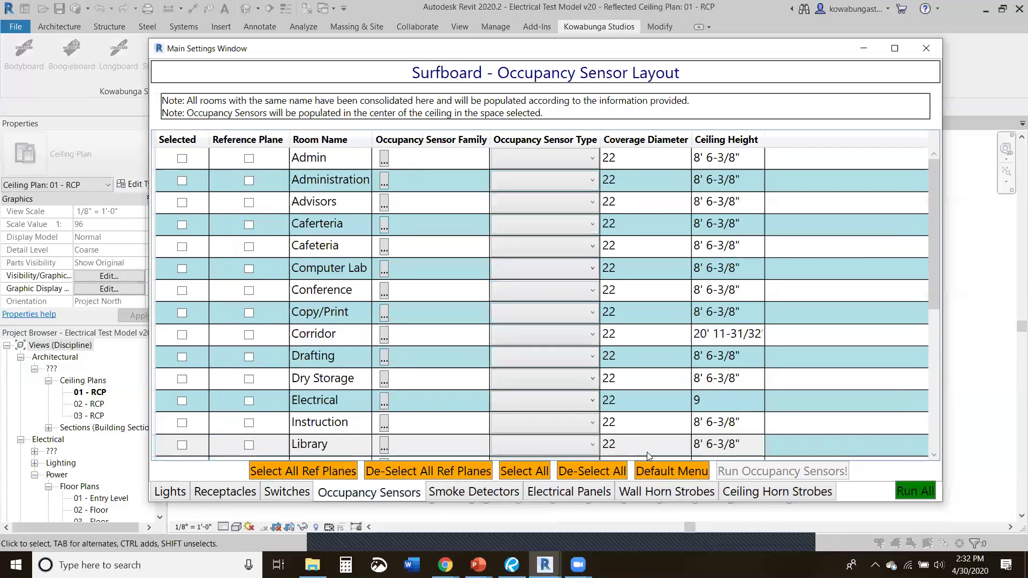
click(664, 471)
click(630, 342)
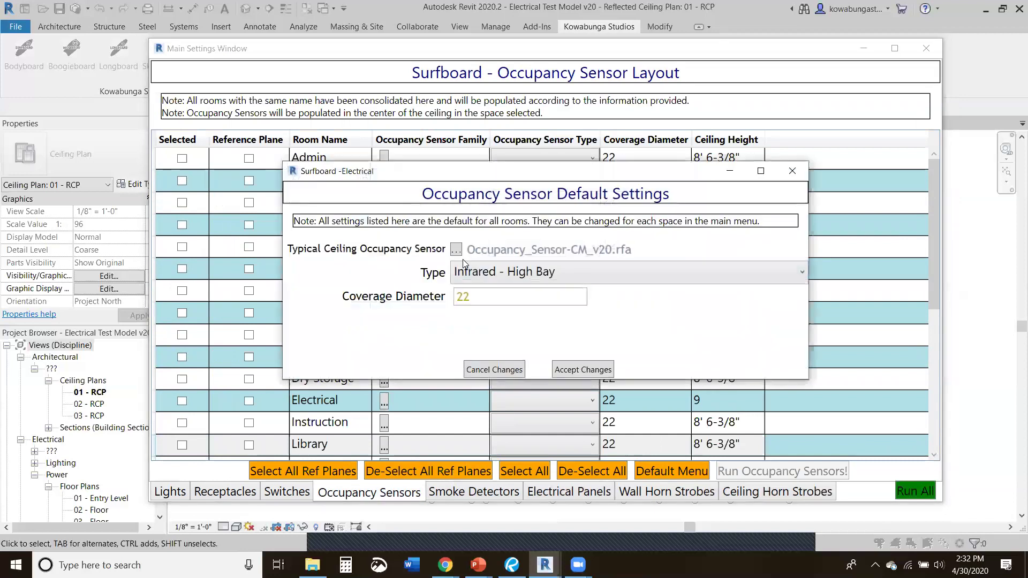
click(485, 273)
click(514, 343)
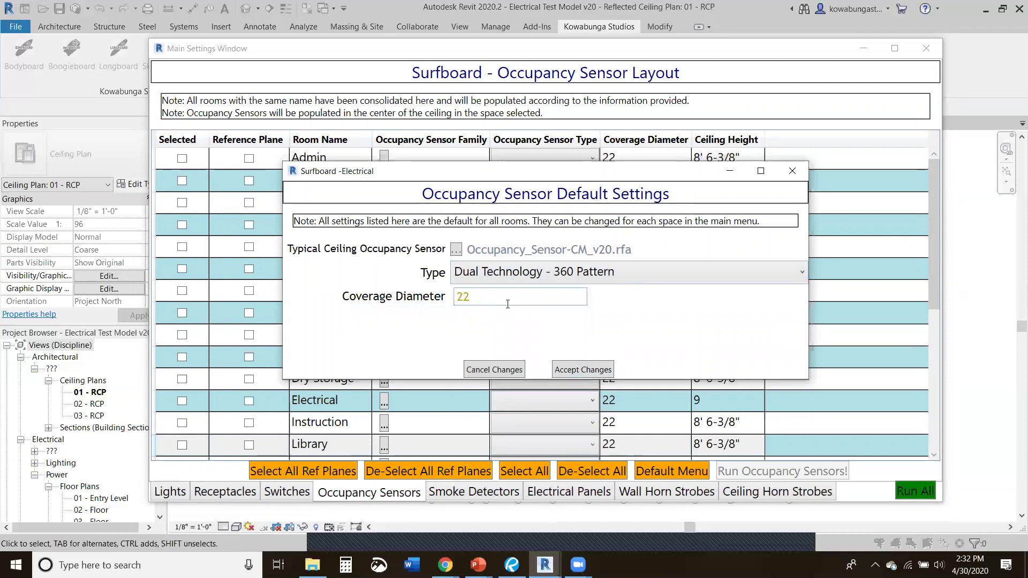
click(584, 370)
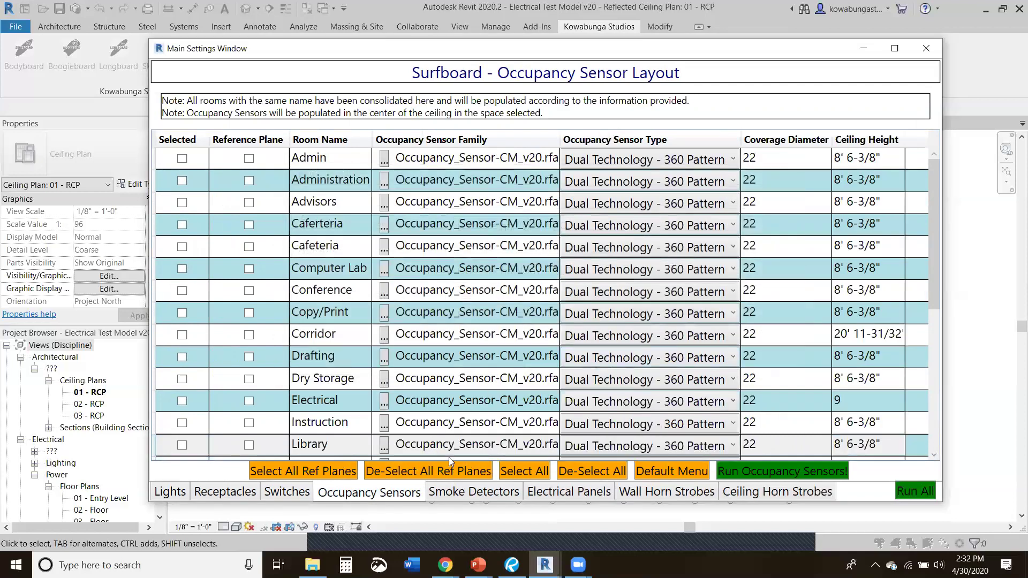
- Select all rooms for occupancy sensors except Men, Women, Toilet, Storage, Sprinkler and Dry Storage, then open the smoke detector layout
click(525, 471)
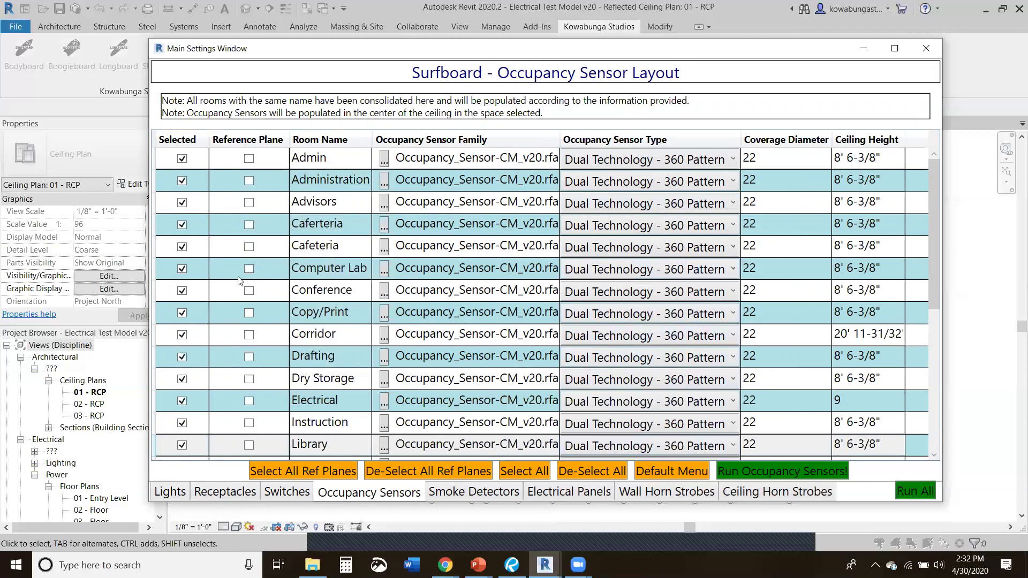
scroll(291, 236, down, 3)
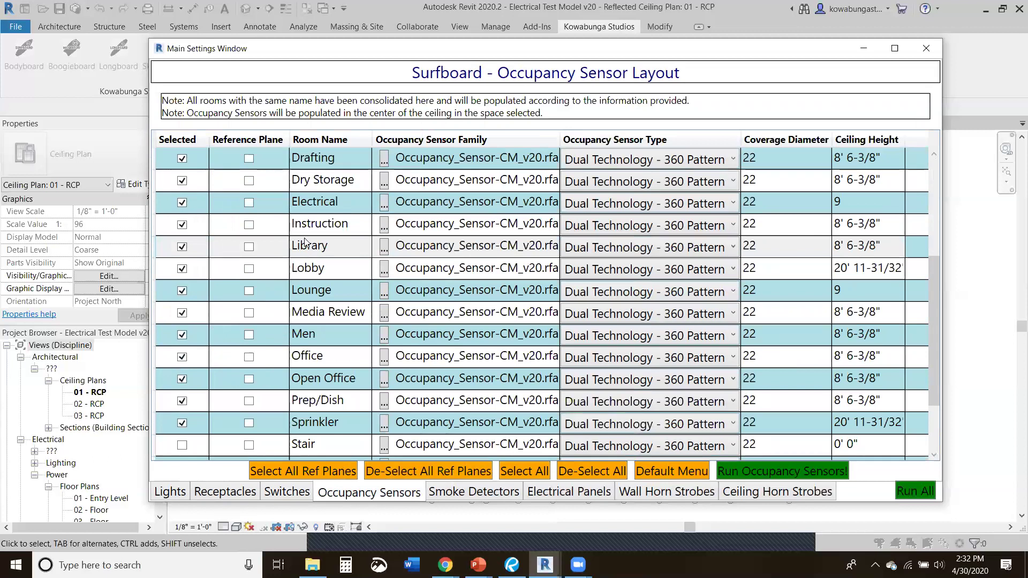
scroll(293, 274, down, 1)
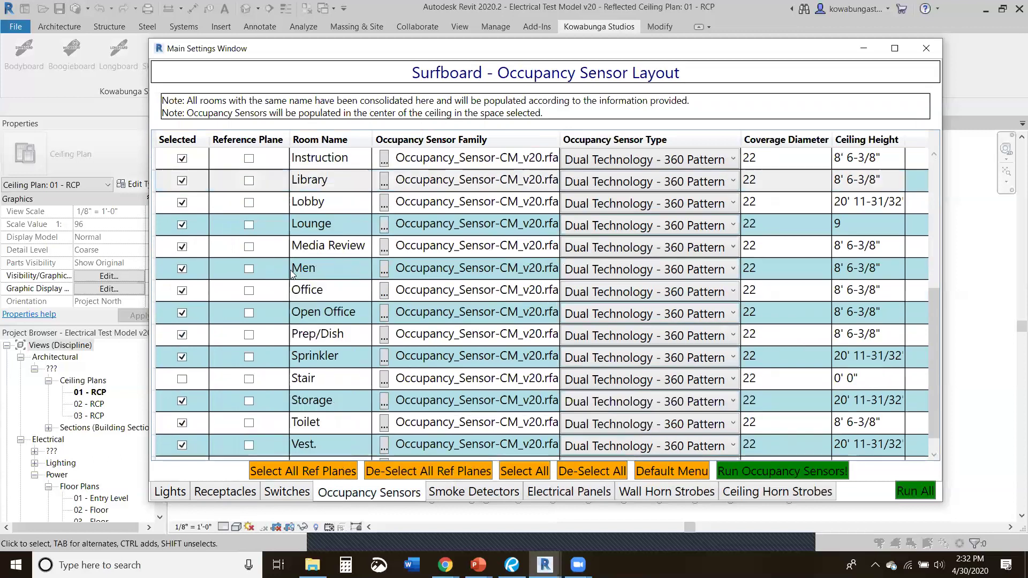
click(182, 269)
scroll(187, 281, down, 1)
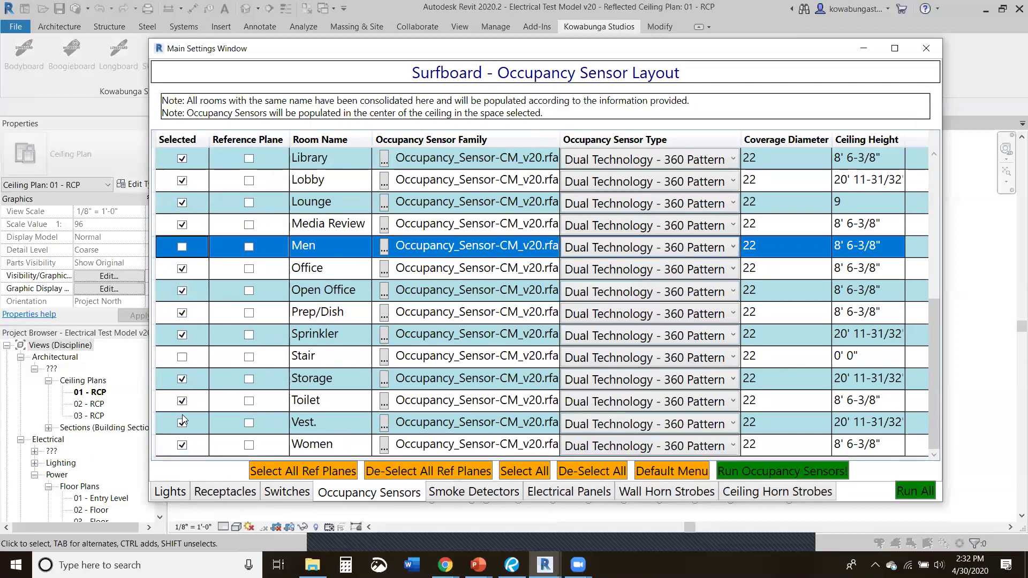
click(182, 445)
click(184, 401)
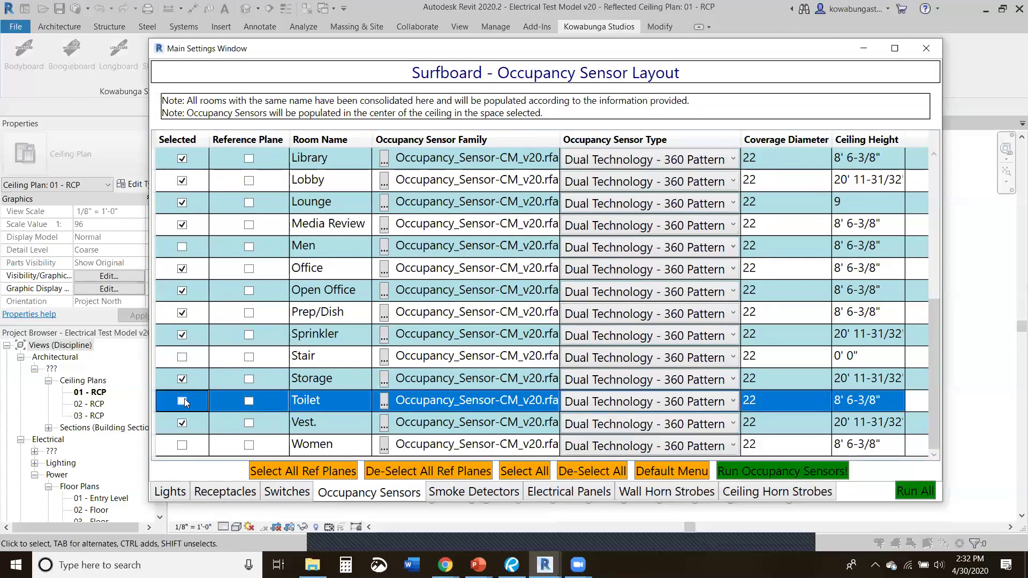
click(183, 379)
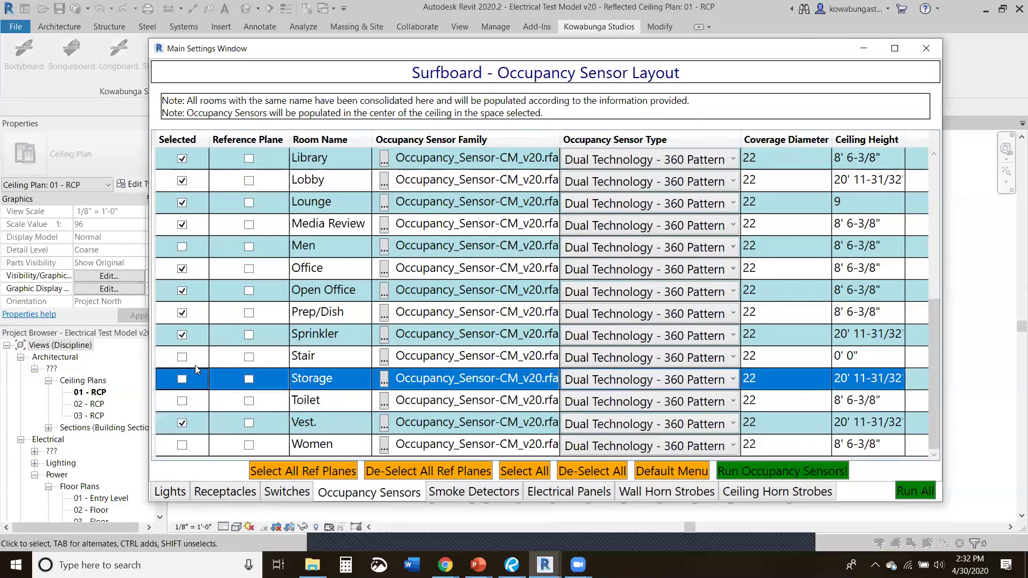
click(182, 334)
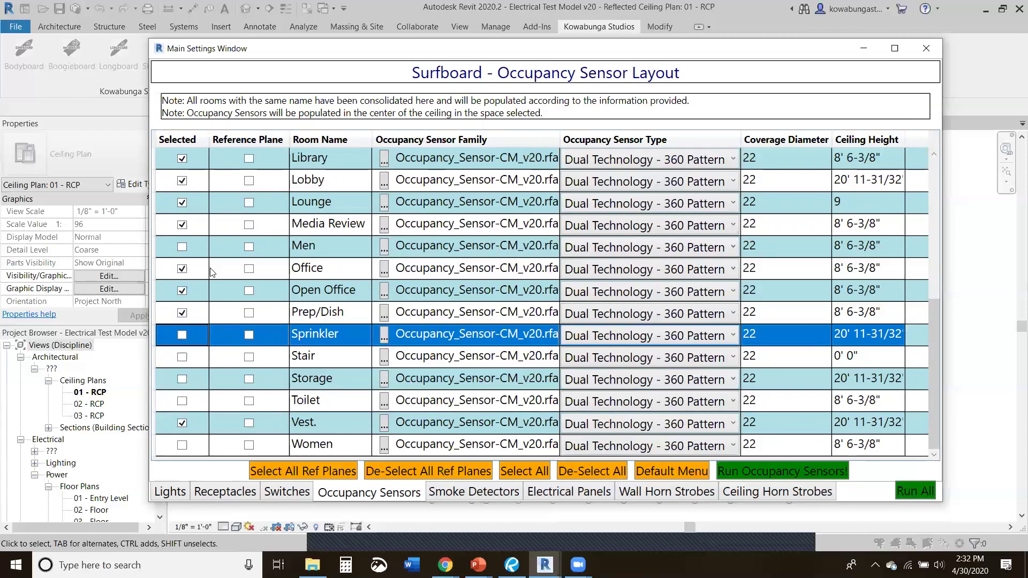
scroll(266, 276, up, 3)
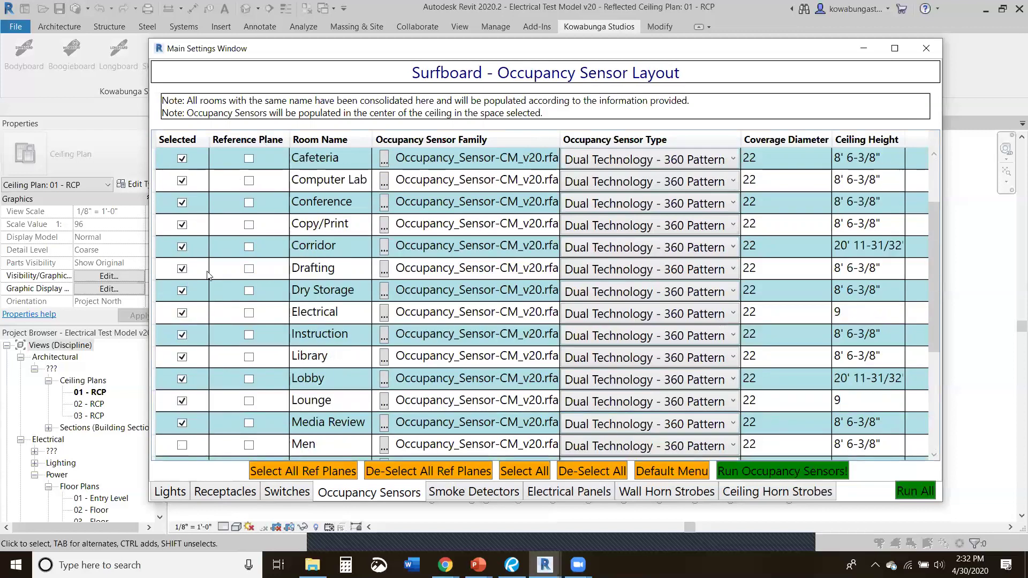
click(182, 291)
scroll(213, 313, up, 2)
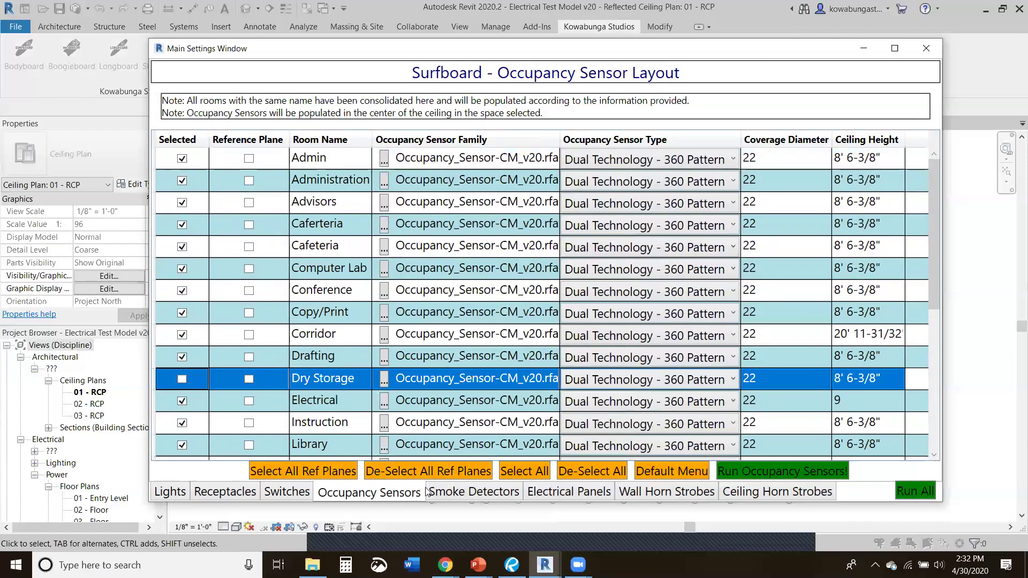
click(473, 492)
- Revert all rooms to Photoelectric_Smoke-CMv20 smoke detectors and select every room
click(658, 471)
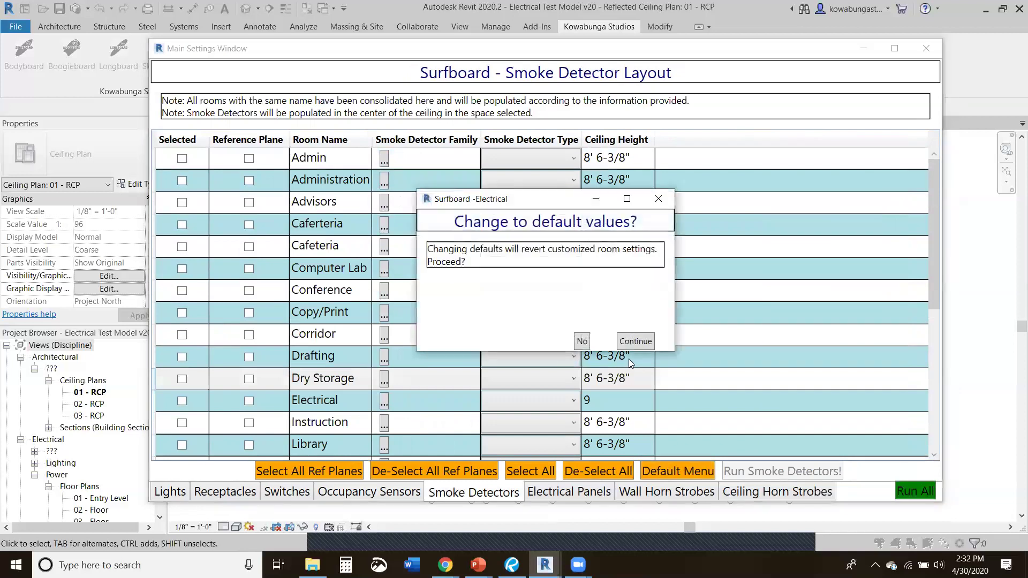
click(625, 343)
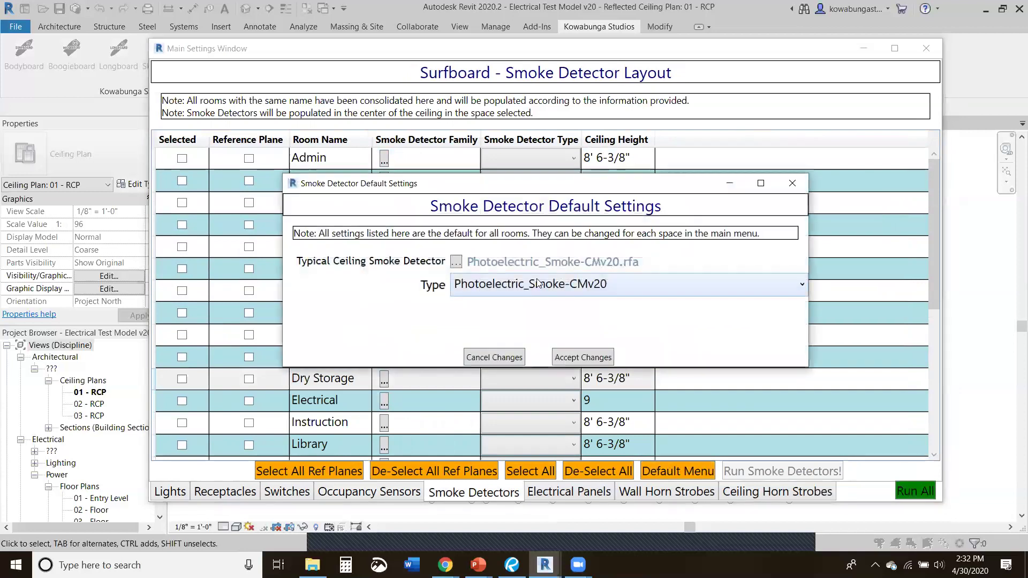
click(576, 356)
click(530, 470)
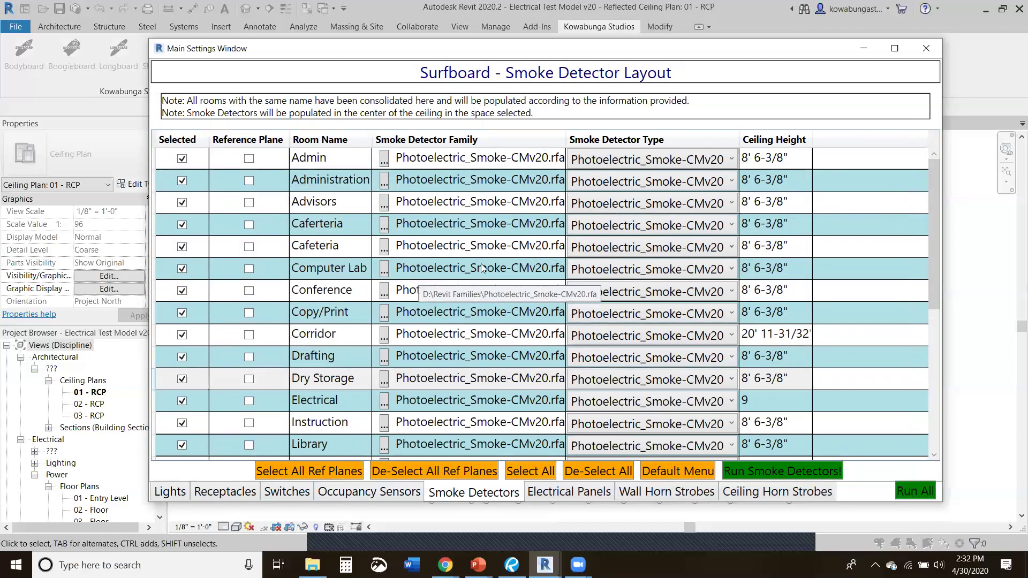
- Default every room to two 225 A surface panelboards, and select only the Electrical room
click(572, 493)
click(581, 472)
click(626, 342)
click(525, 273)
click(524, 312)
key(Tab)
text(2)
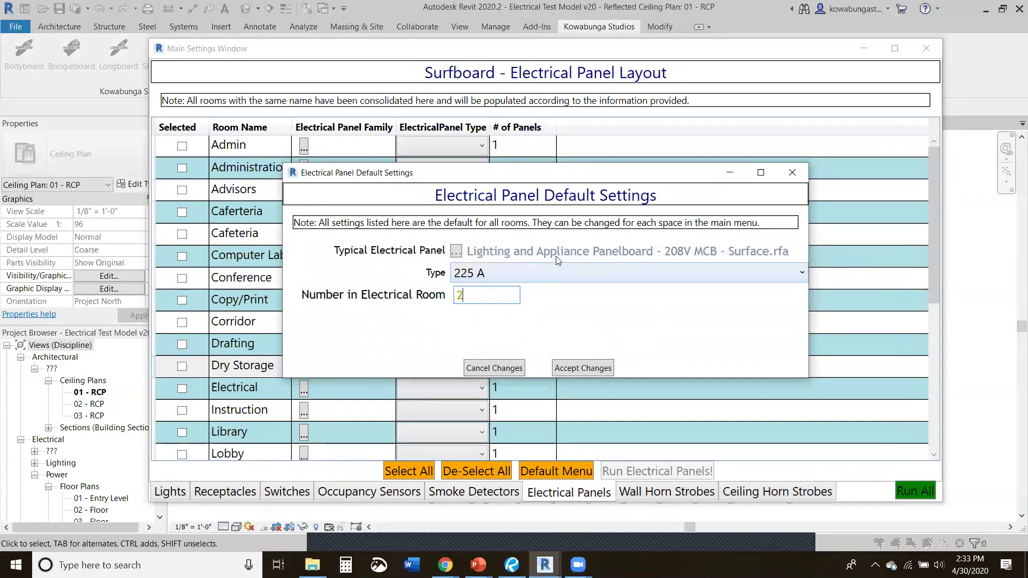
click(583, 368)
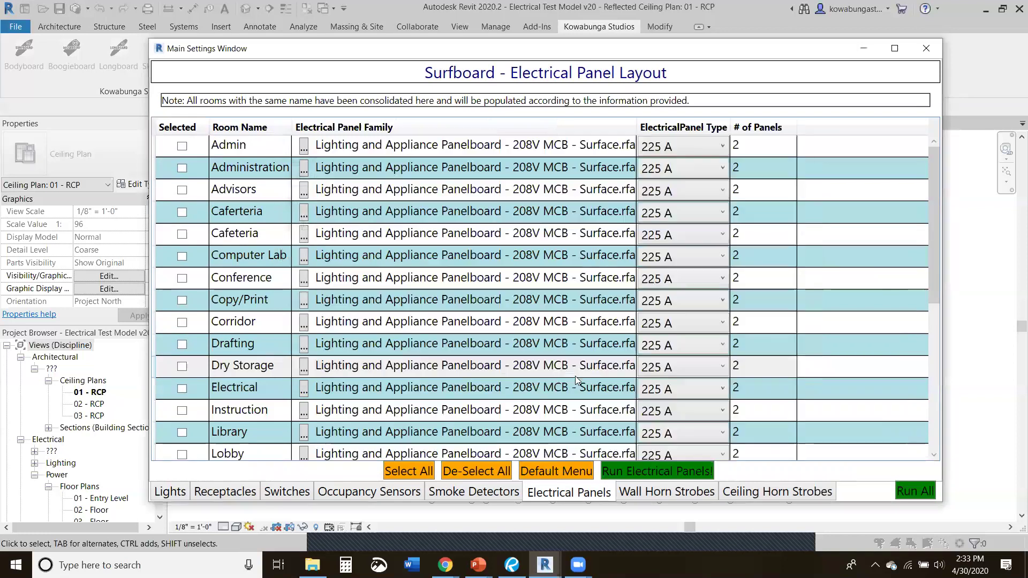
click(182, 389)
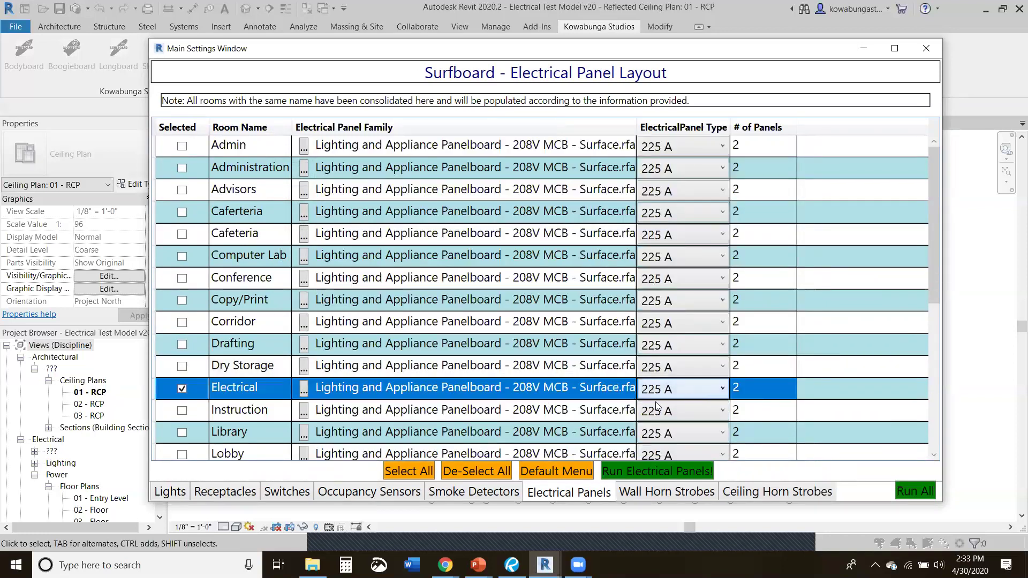
- Default all rooms to 75 cd wall horn strobes and exclude the Corridor
click(672, 492)
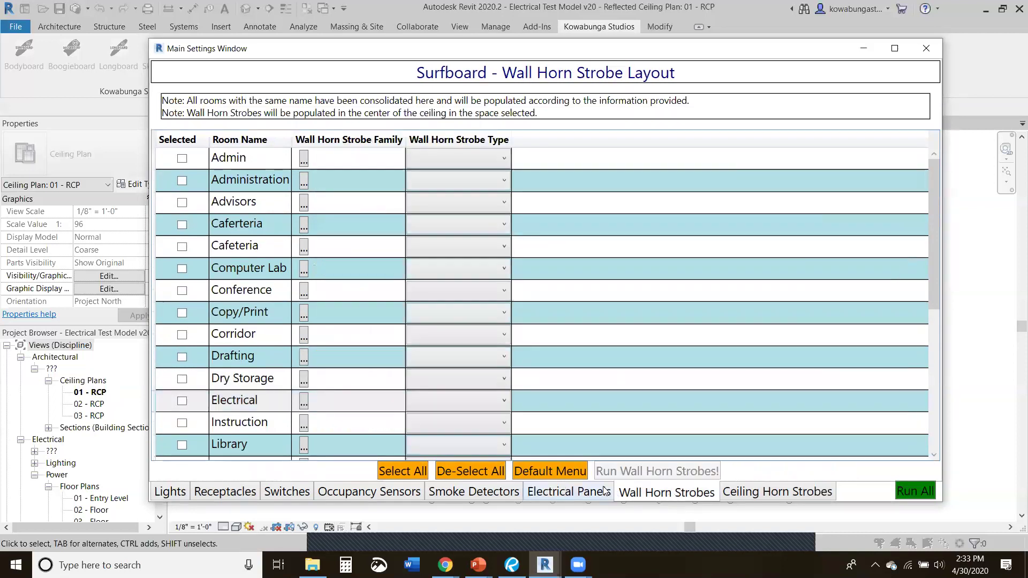
click(563, 472)
click(624, 343)
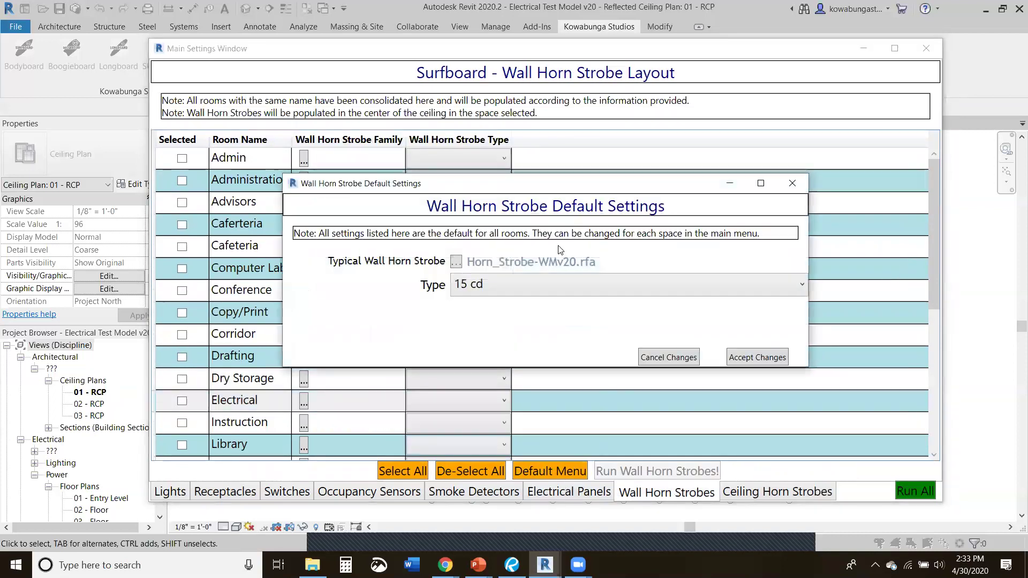
click(560, 284)
click(562, 328)
click(596, 289)
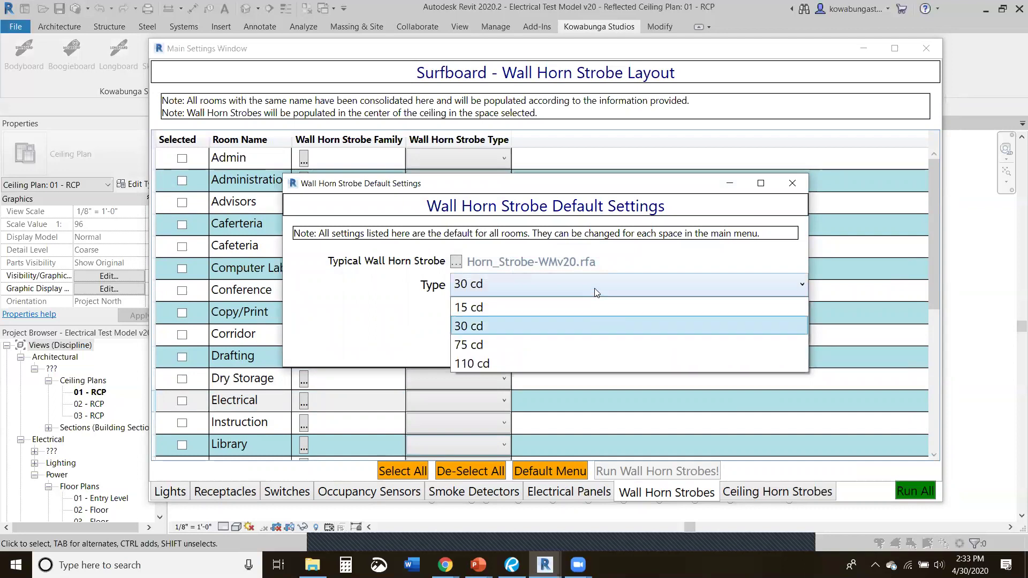
click(599, 345)
click(753, 356)
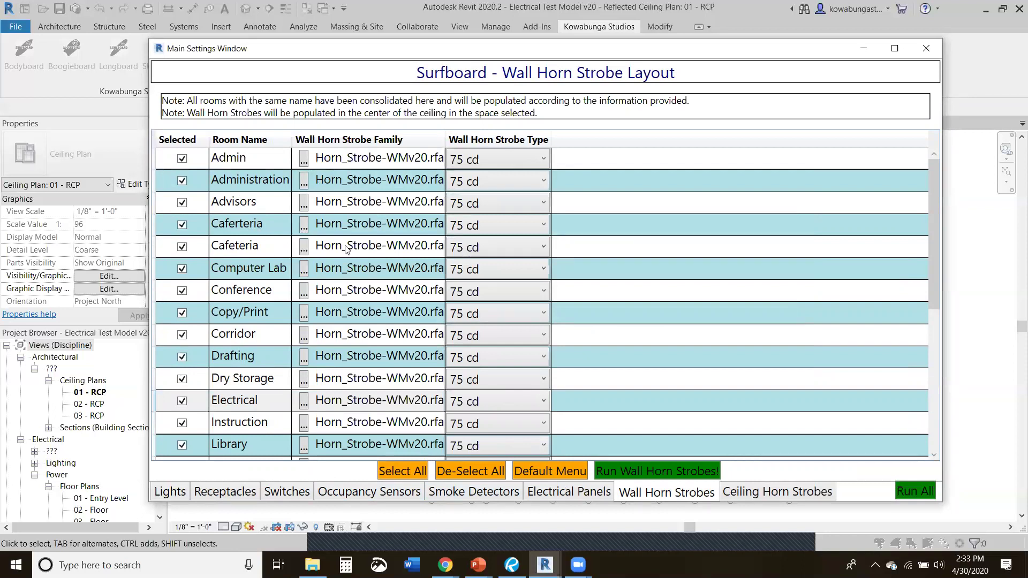
click(182, 335)
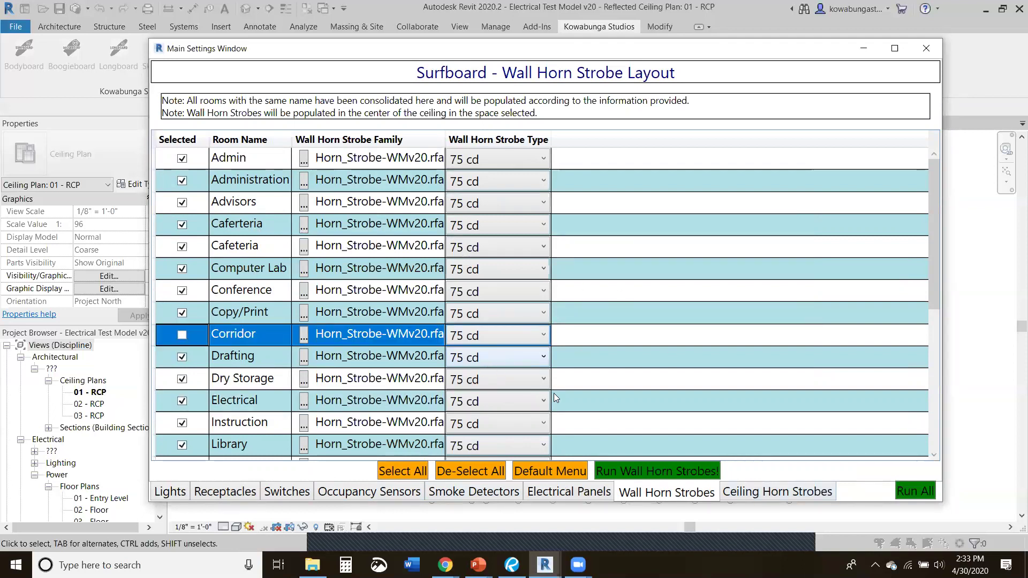
- Set Dry Storage strobes to 30 cd, and Men and Sprinkler strobes to 15 cd
scroll(664, 407, down, 1)
click(523, 320)
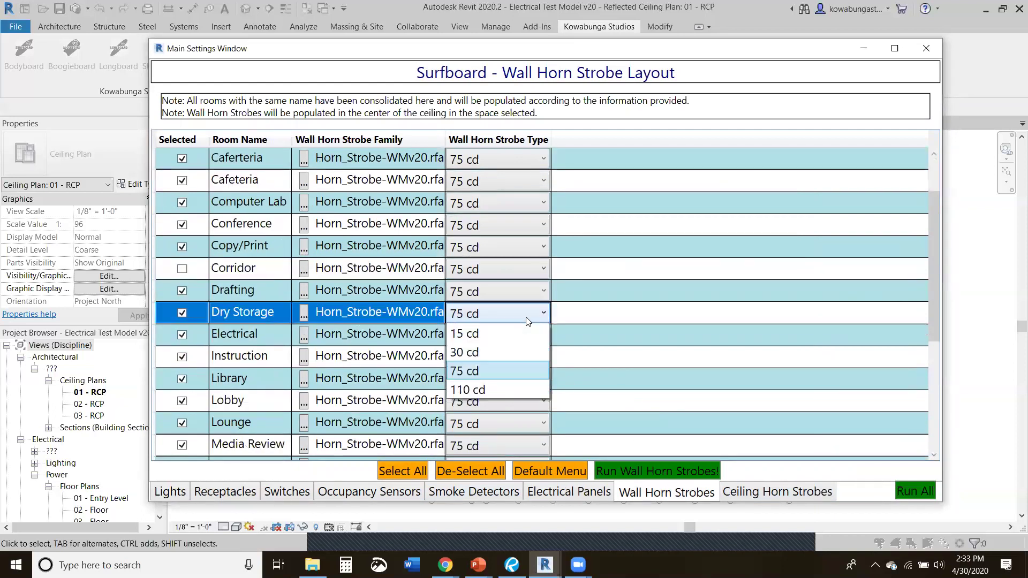
click(508, 353)
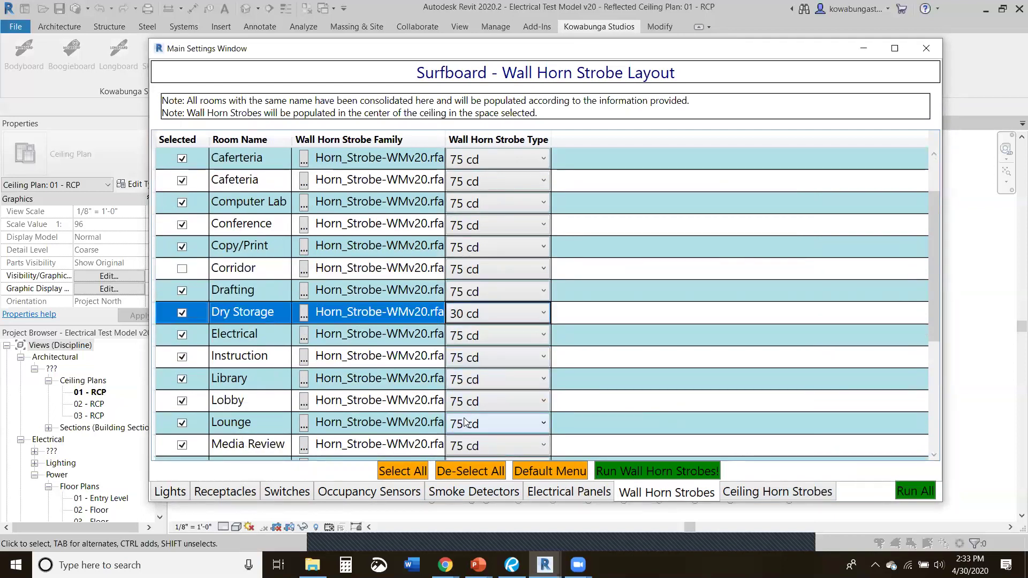
scroll(612, 416, down, 2)
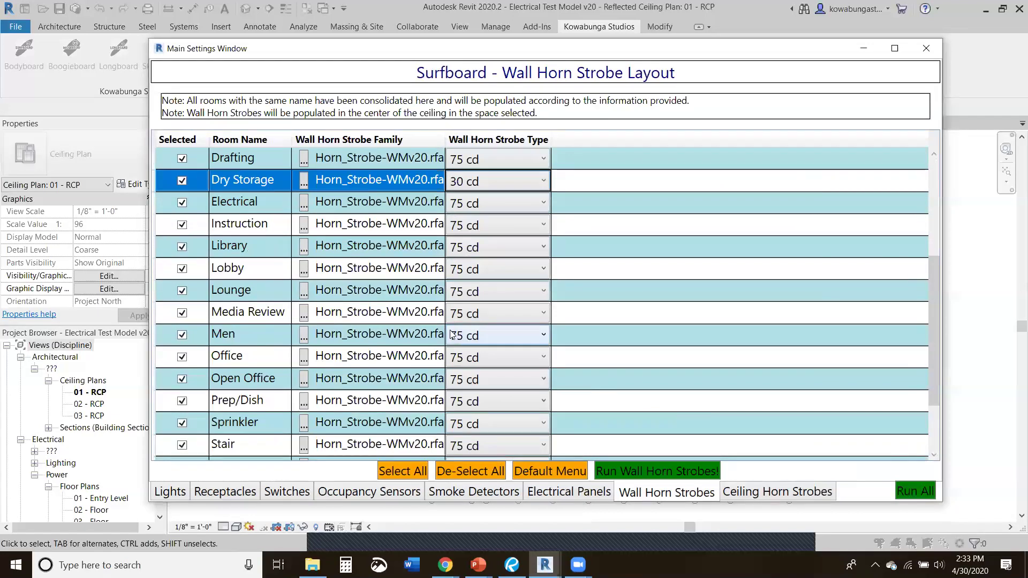
click(463, 336)
click(464, 357)
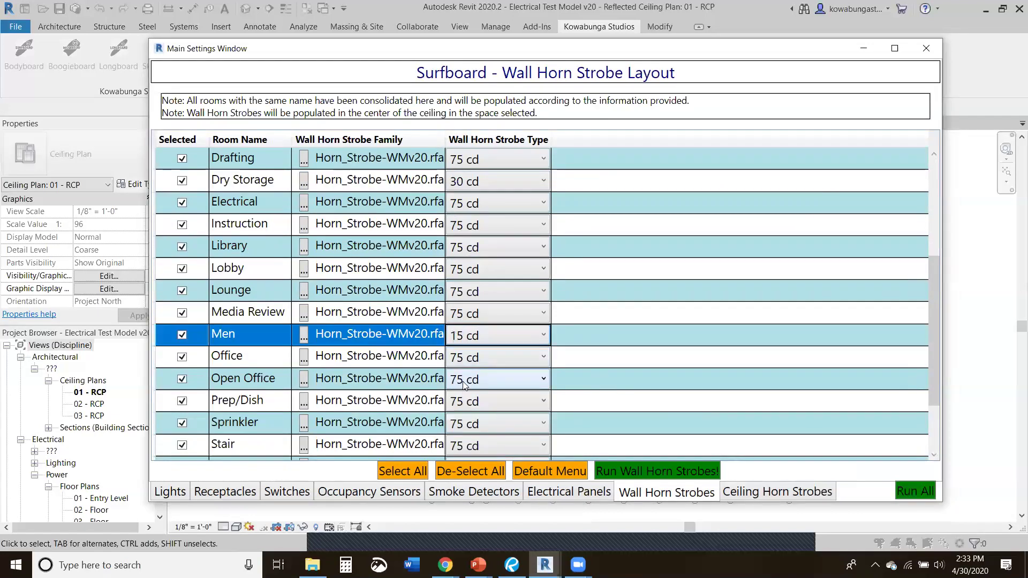
click(472, 424)
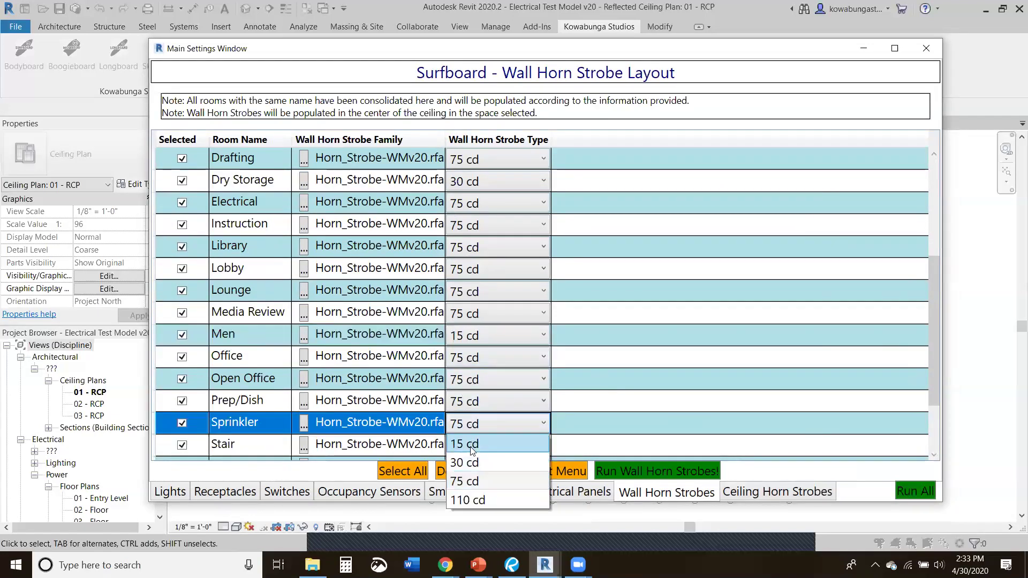
click(466, 444)
- Set Stair strobes to 30 cd, and Toilet and Women strobes to 15 cd
scroll(695, 420, down, 2)
click(489, 358)
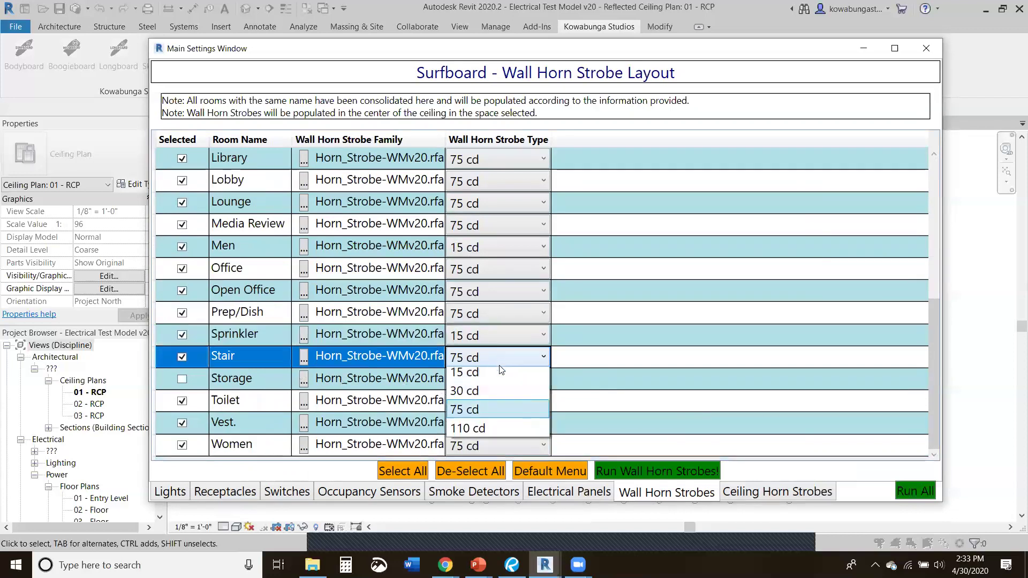
click(493, 395)
click(509, 399)
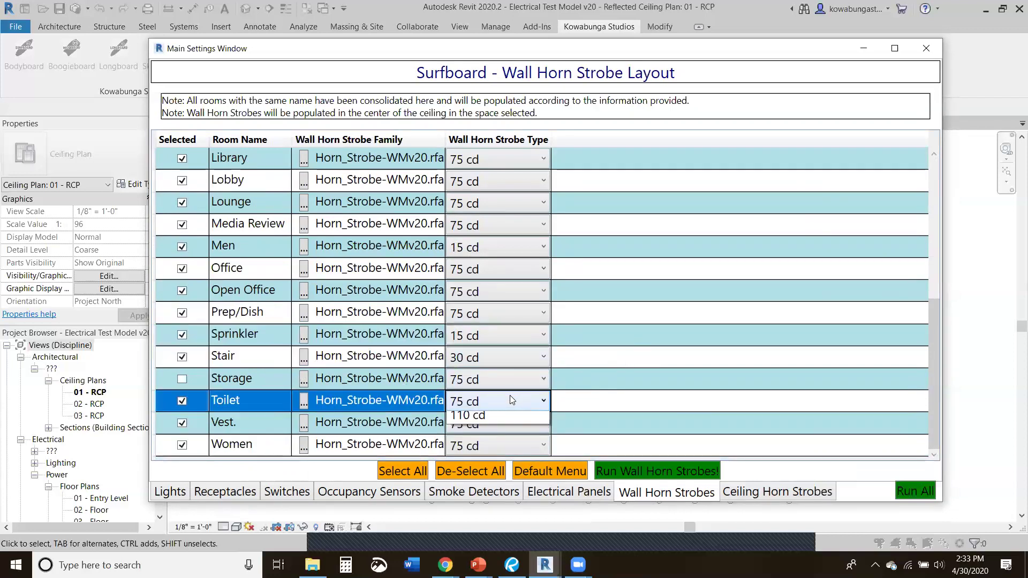
click(499, 430)
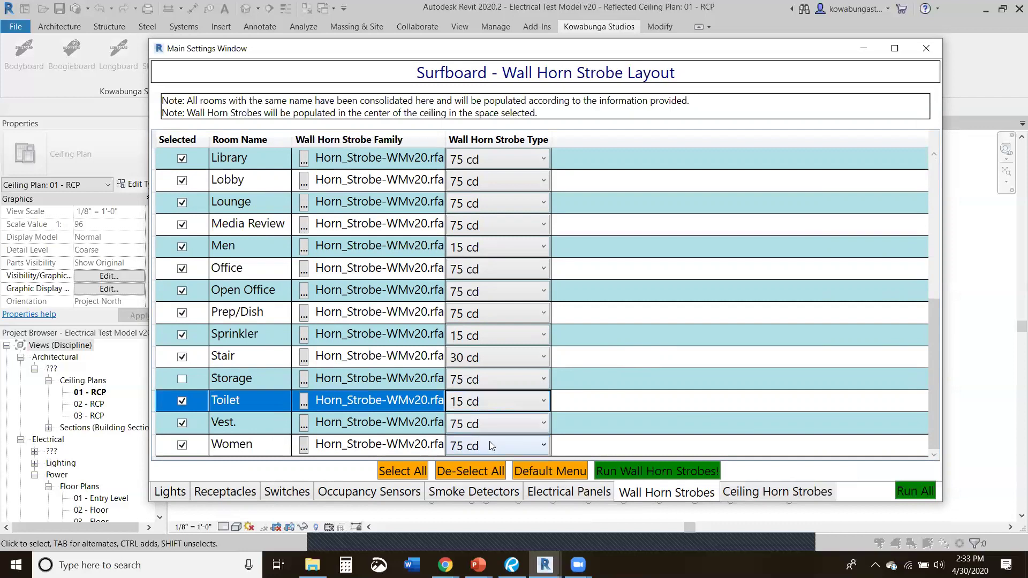
click(489, 442)
click(488, 459)
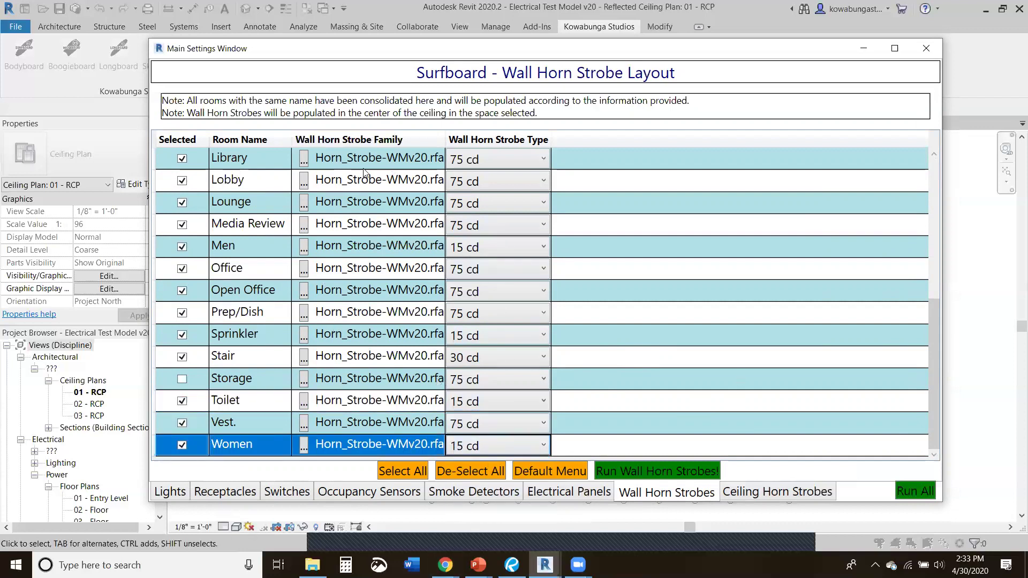
- Apply 15 cd ceiling horn strobe defaults, put Corridor's strobes on its reference plane, and run all placements
click(773, 495)
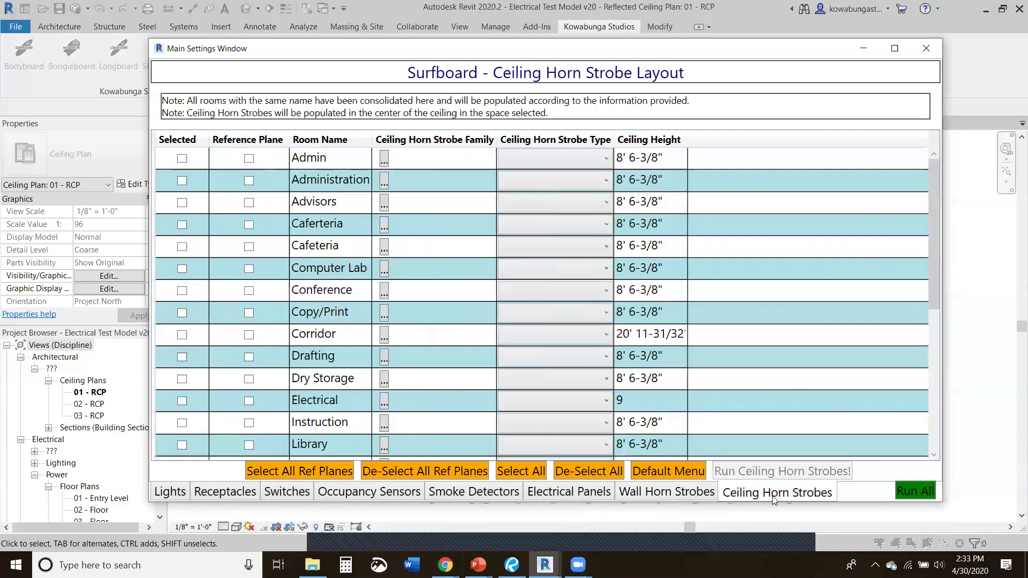
click(674, 472)
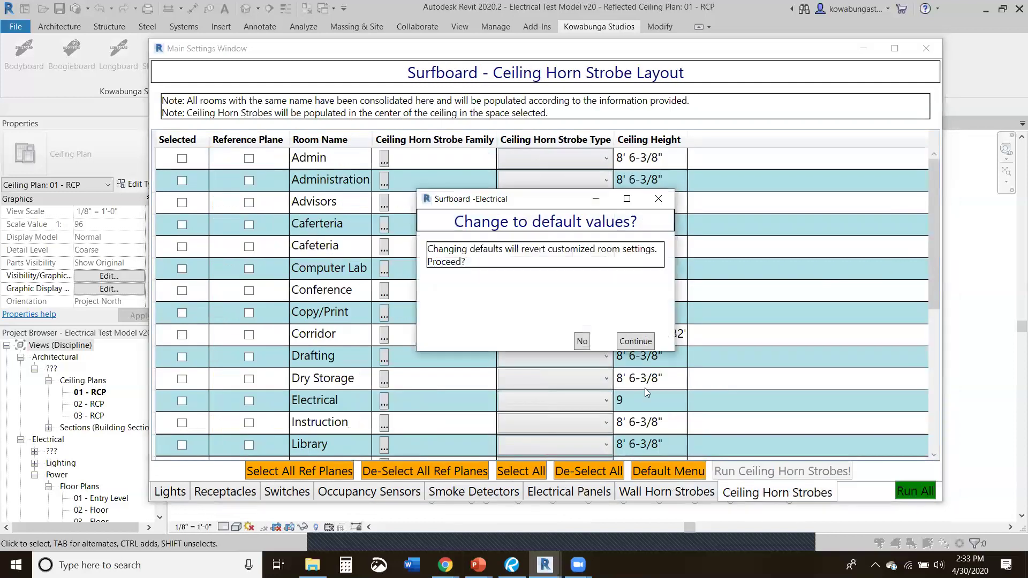
click(632, 340)
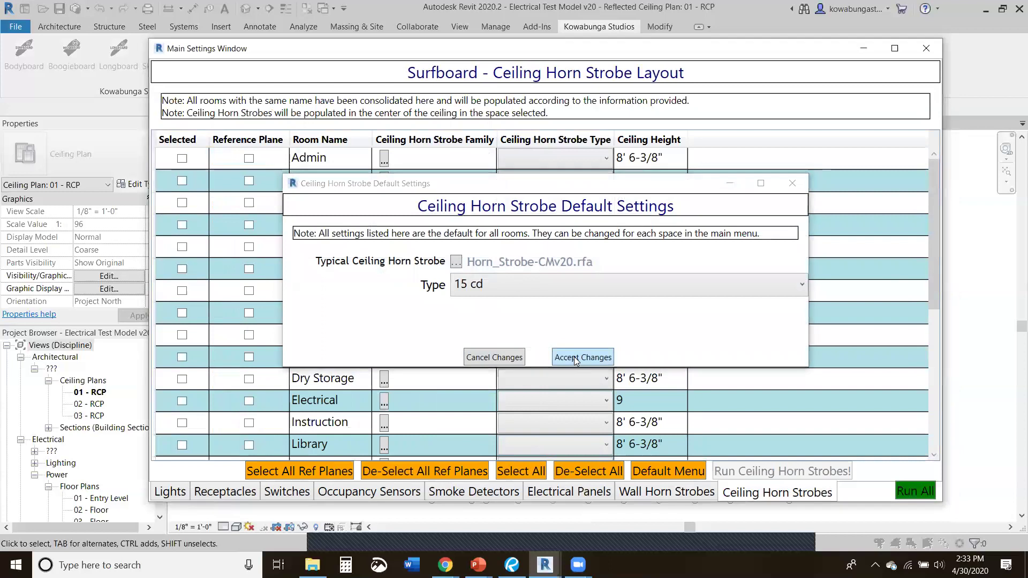
click(567, 357)
click(182, 334)
click(249, 335)
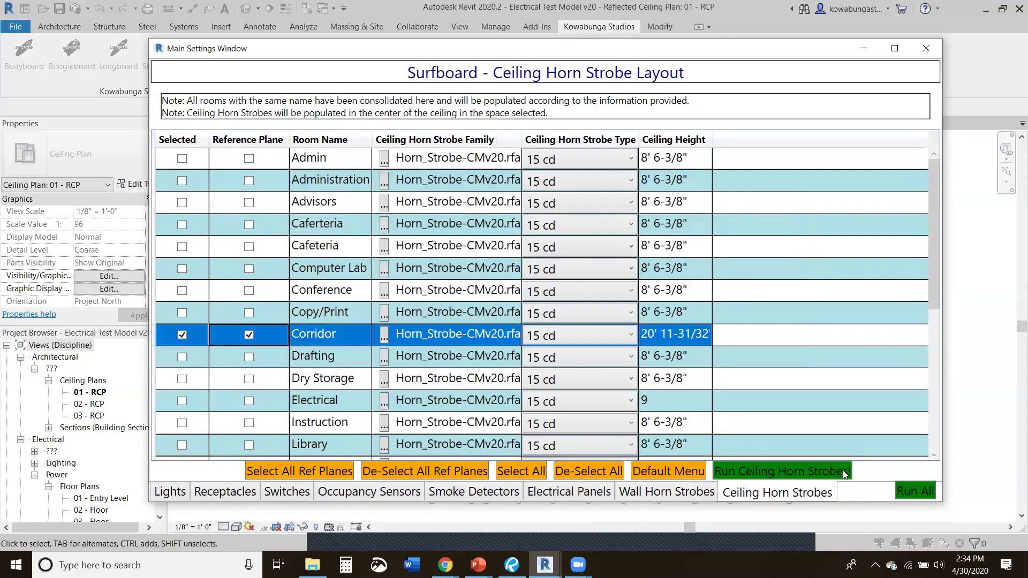
click(914, 491)
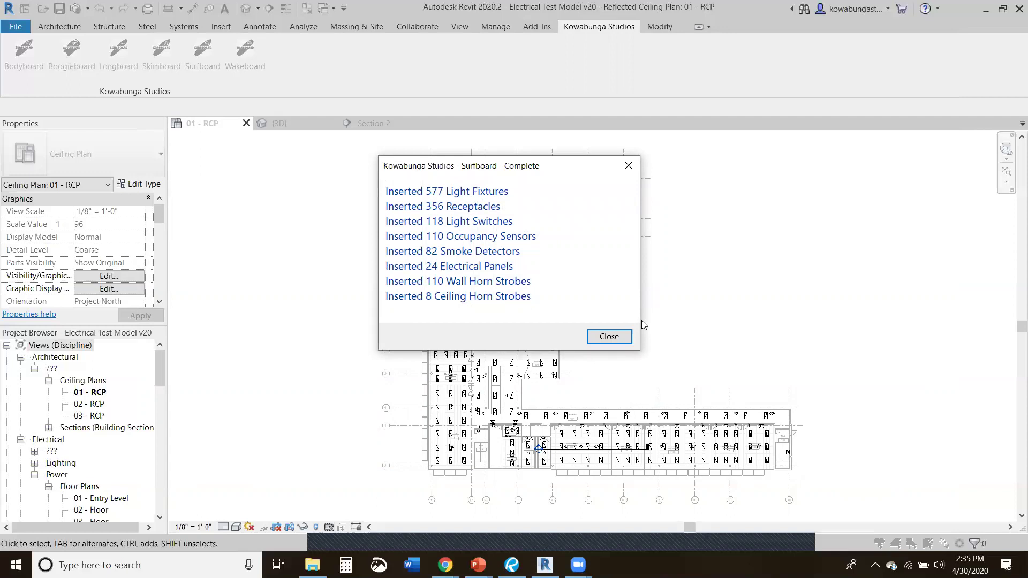
- Total the inserted device counts 577+356+118+110+82+24+110+8 in Calculator to get 1,385, then close it
click(346, 565)
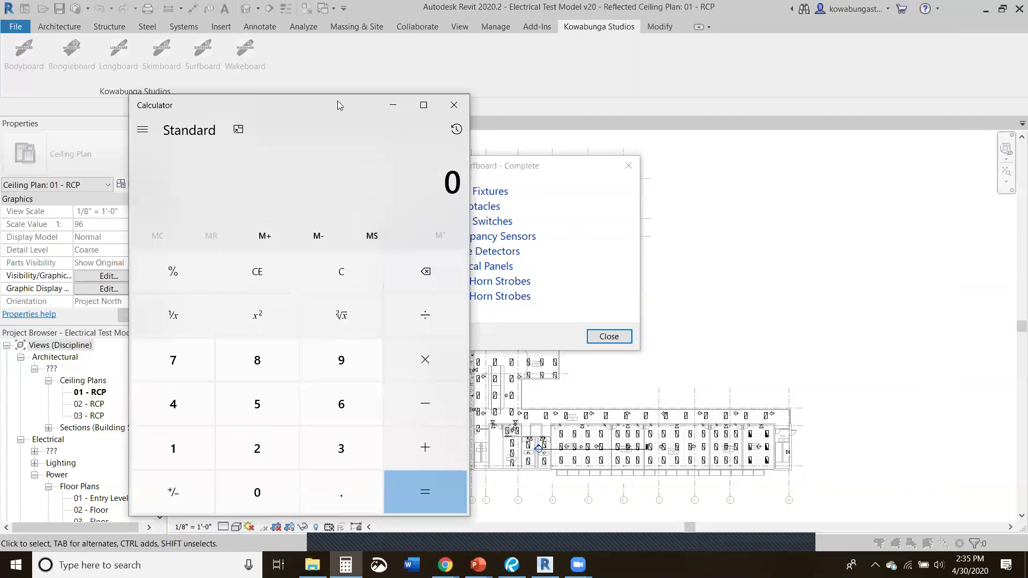
drag(338, 100, 779, 77)
text(577+)
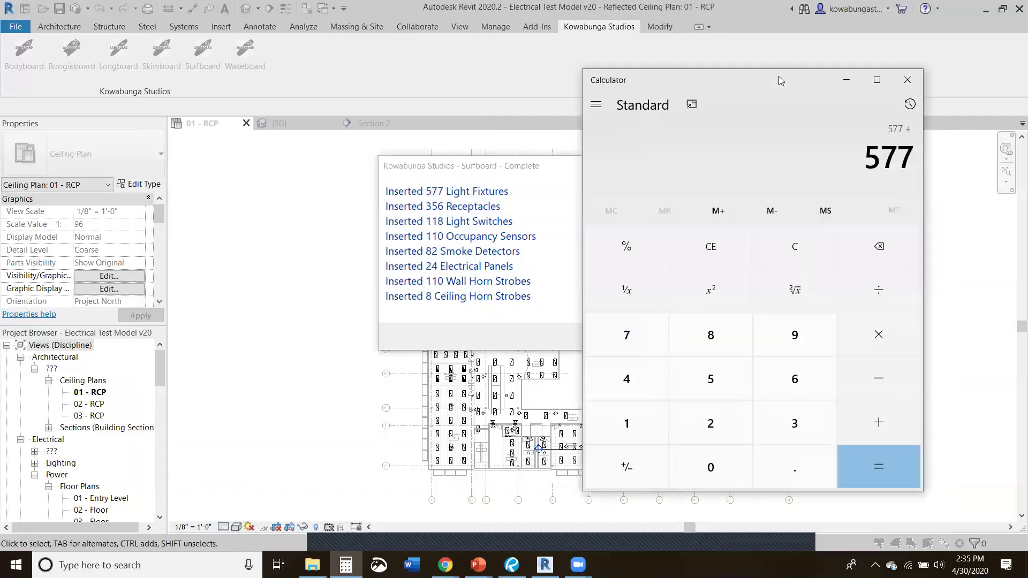
text(356)
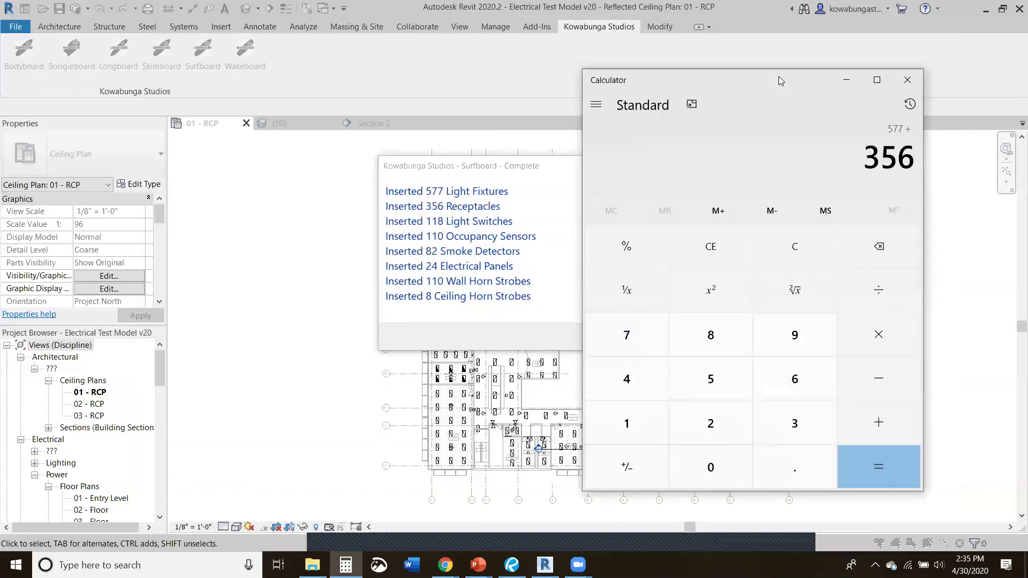
text(+118+)
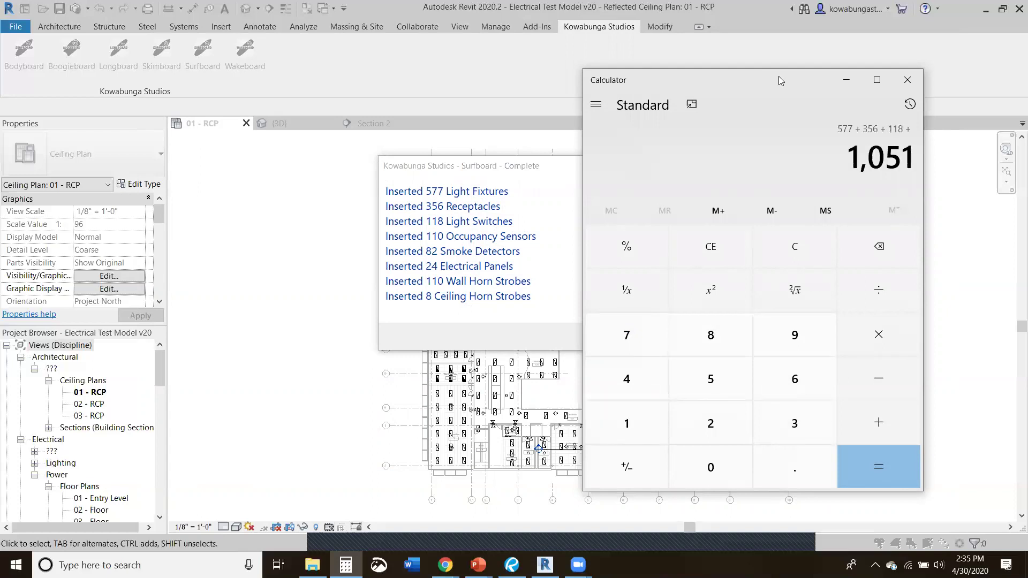
text(110+)
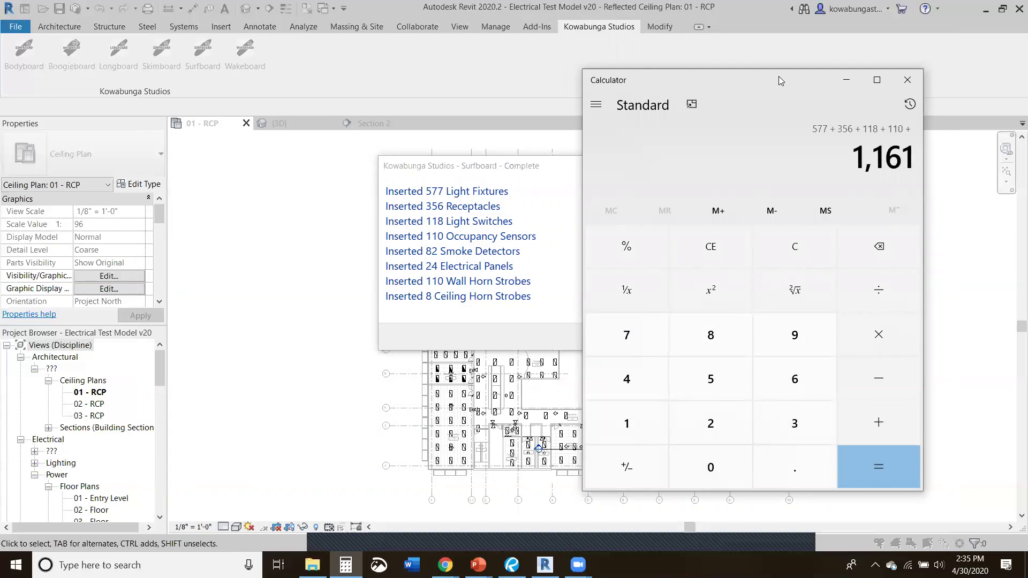
text(82+2)
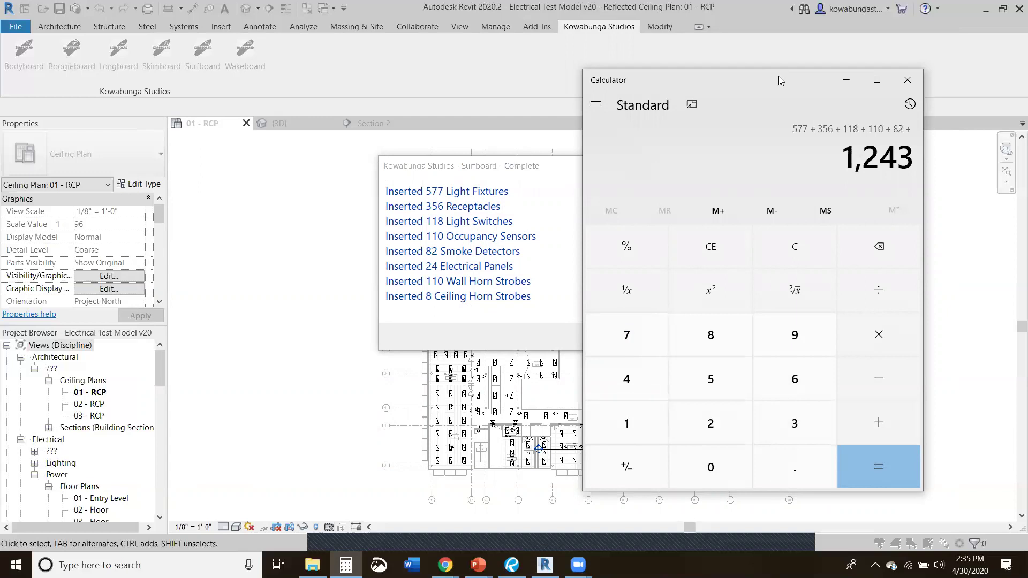
text(4+110)
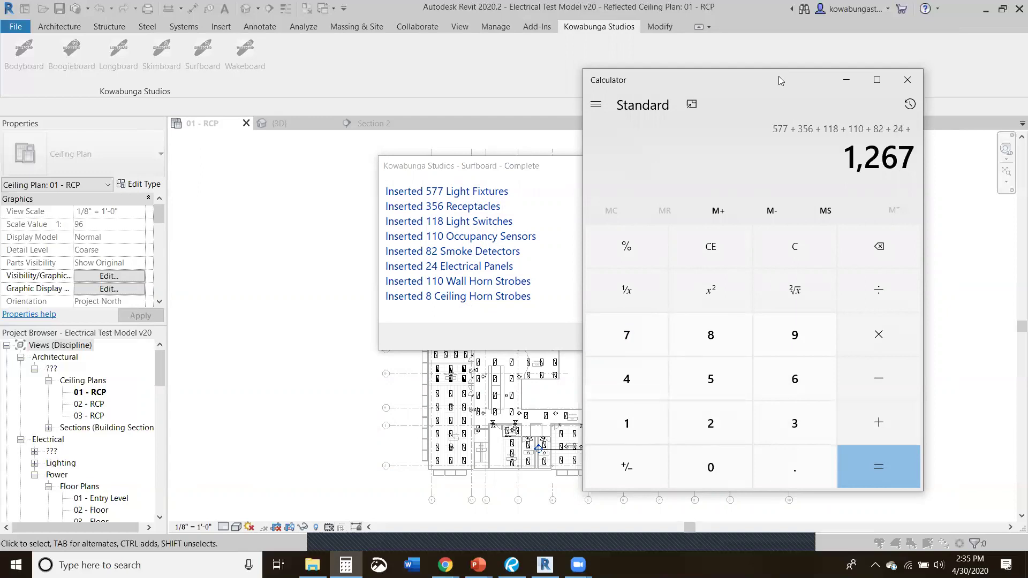
text(+8)
key(Return)
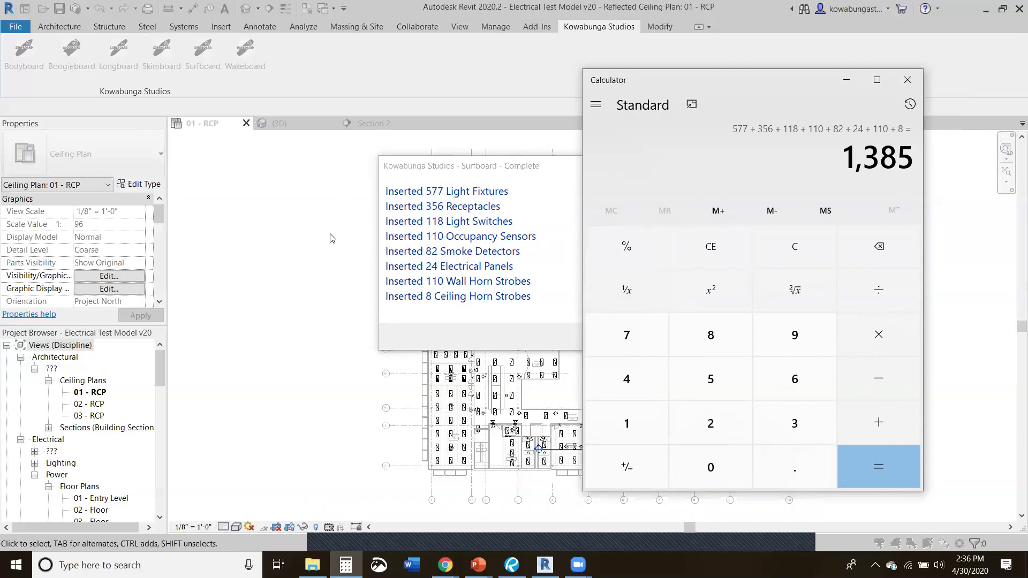
click(904, 84)
- Dismiss the Surfboard Complete summary and no-fixture message, then zoom into the Instruction rooms
click(608, 336)
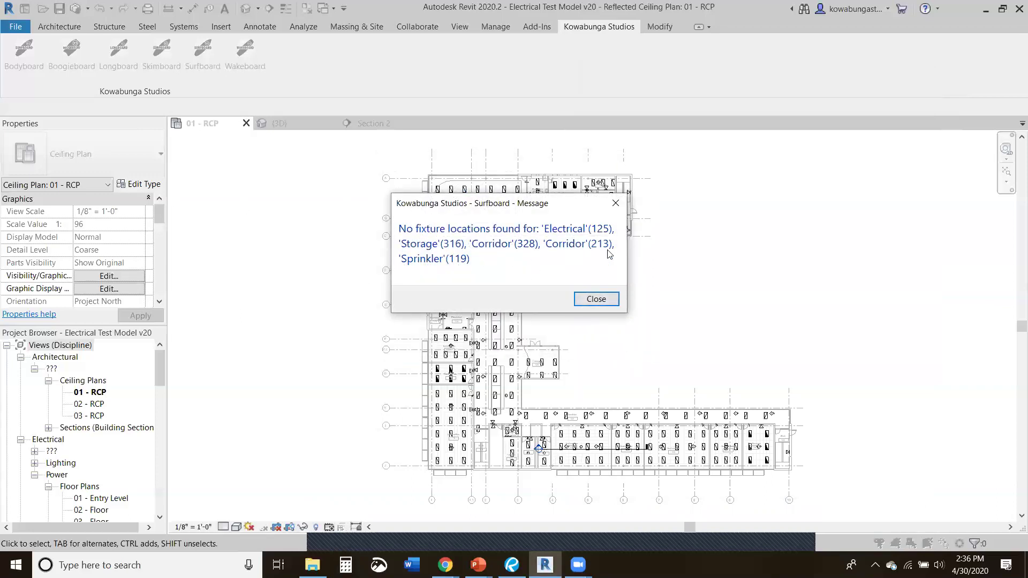
click(591, 300)
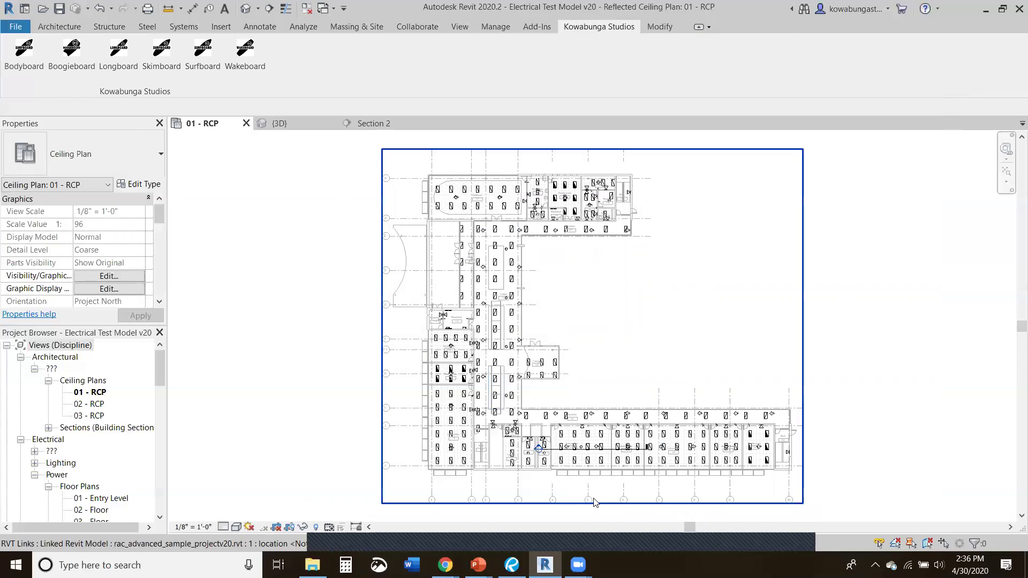
scroll(595, 497, up, 4)
scroll(551, 418, up, 1)
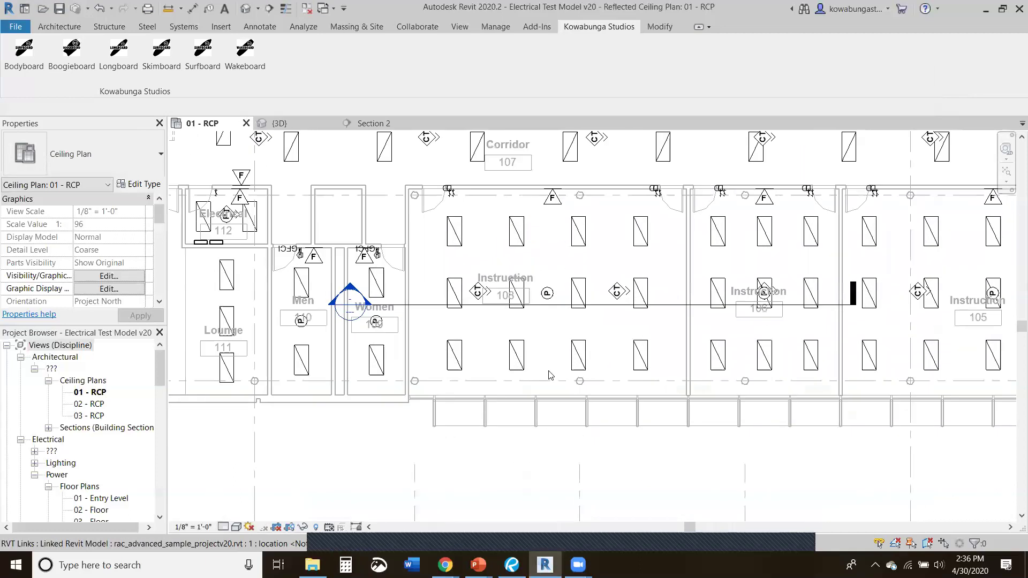
middle_drag(428, 205, 444, 243)
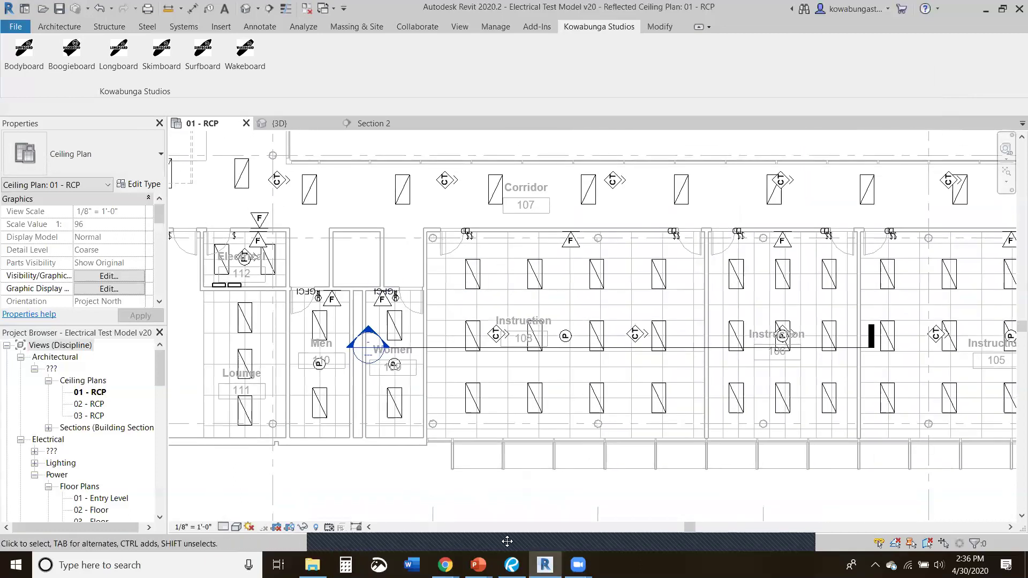
scroll(589, 402, up, 1)
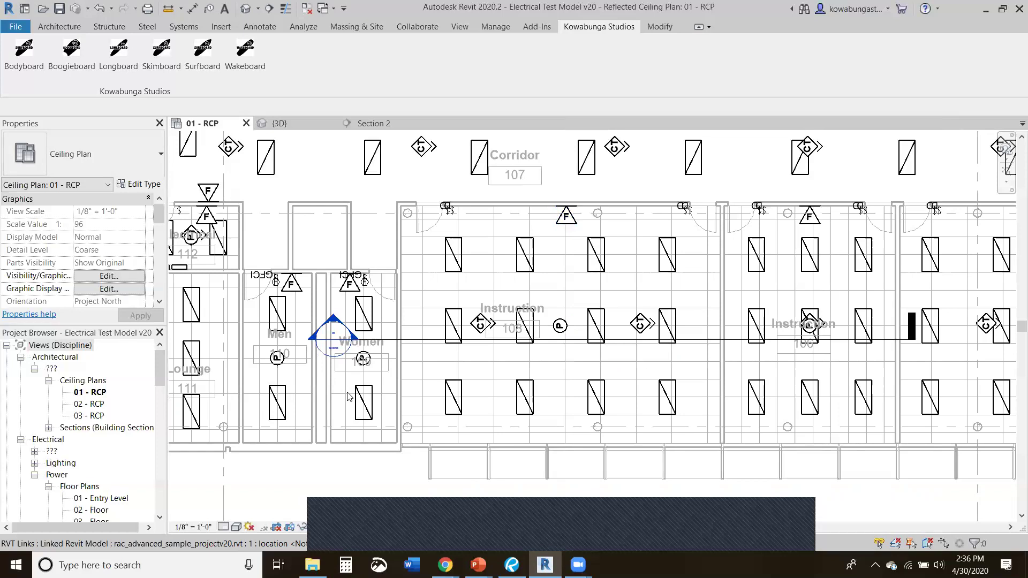
- Place a horizontal aligned dimension across Instruction 108: 5'-11 3/16", 24'-0", 5'-11 3/16"
key(d)
key(i)
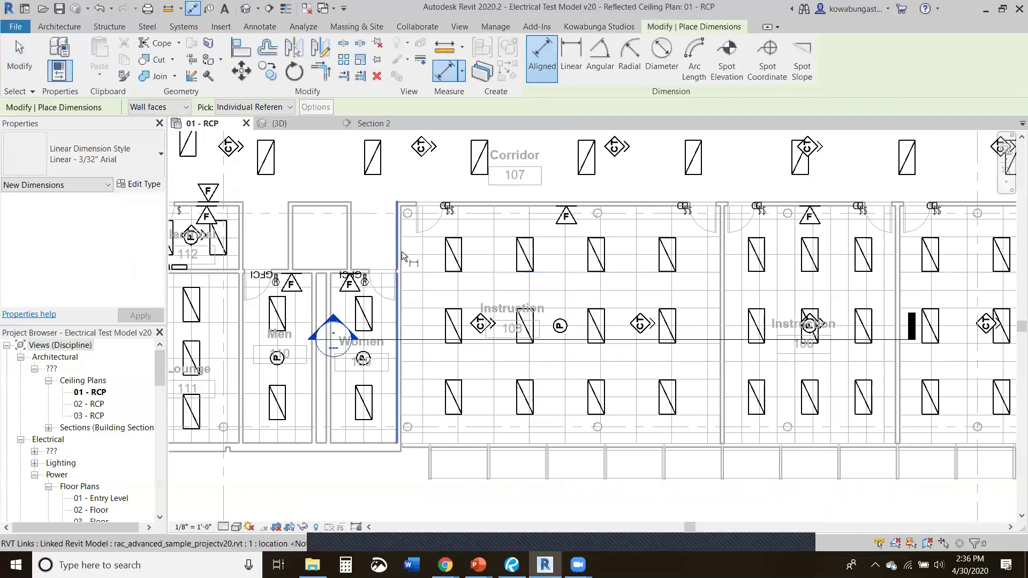
click(405, 249)
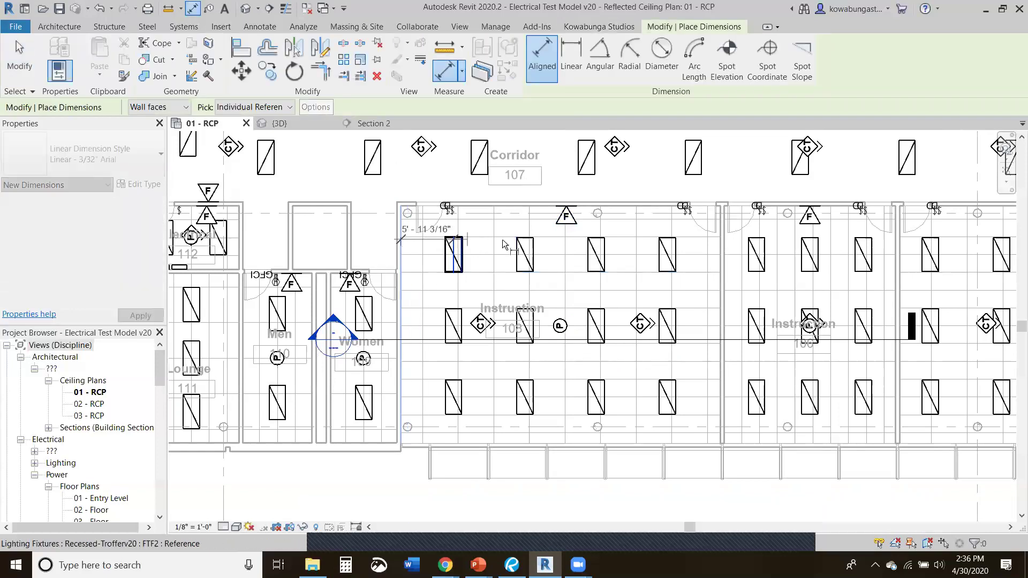
click(667, 250)
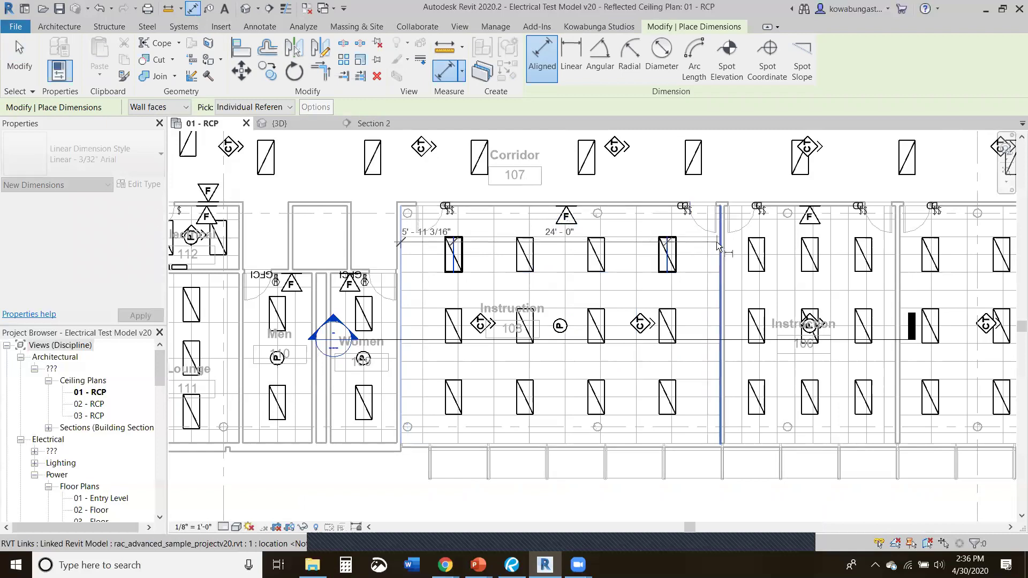
click(719, 246)
click(589, 190)
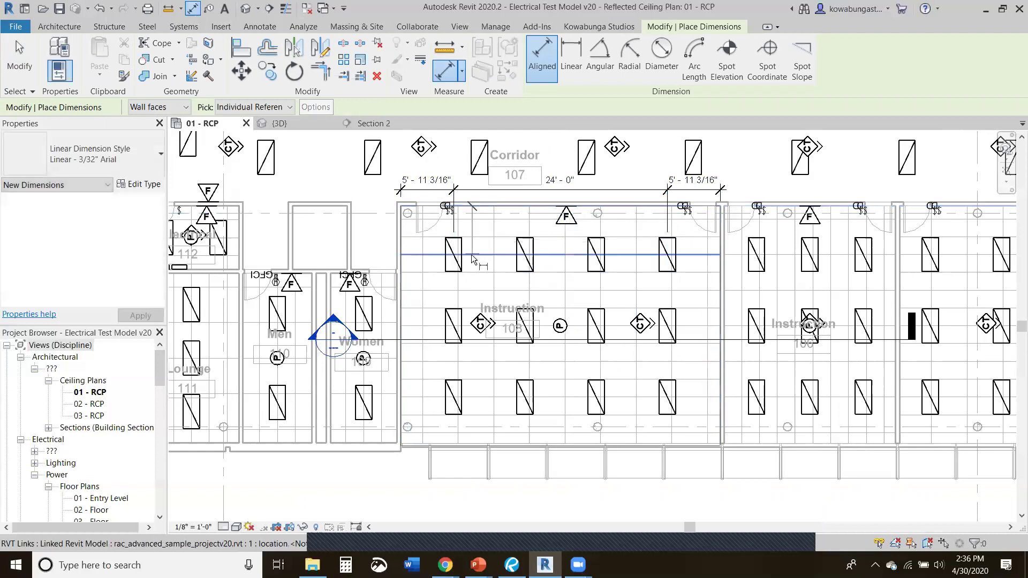
- Add the vertical dimension string reading 5'-5 21/32", 16'-0", 5'-2 11/16"
click(468, 256)
click(453, 206)
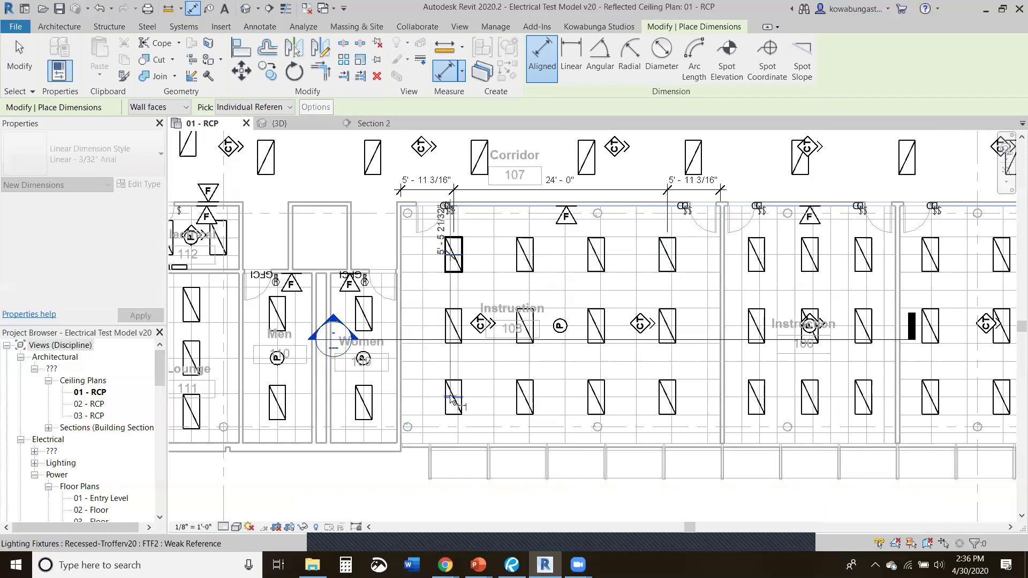
click(453, 401)
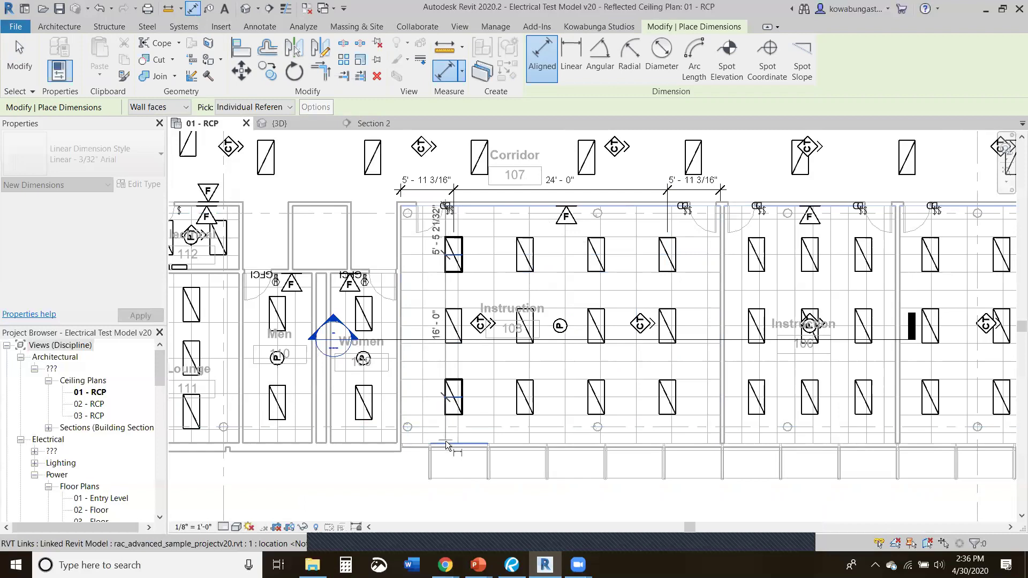
click(424, 484)
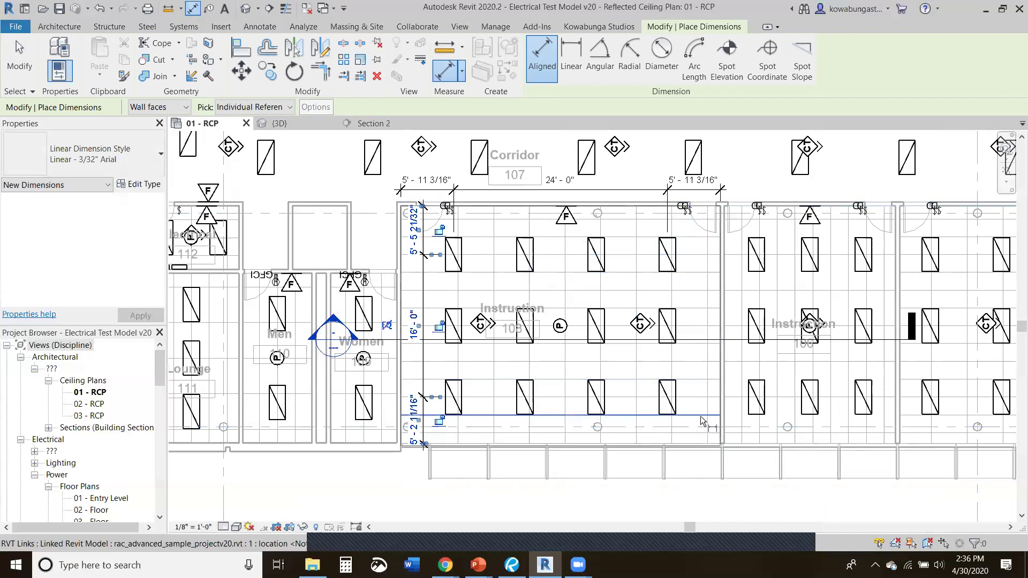
key(Escape)
key(Escape)
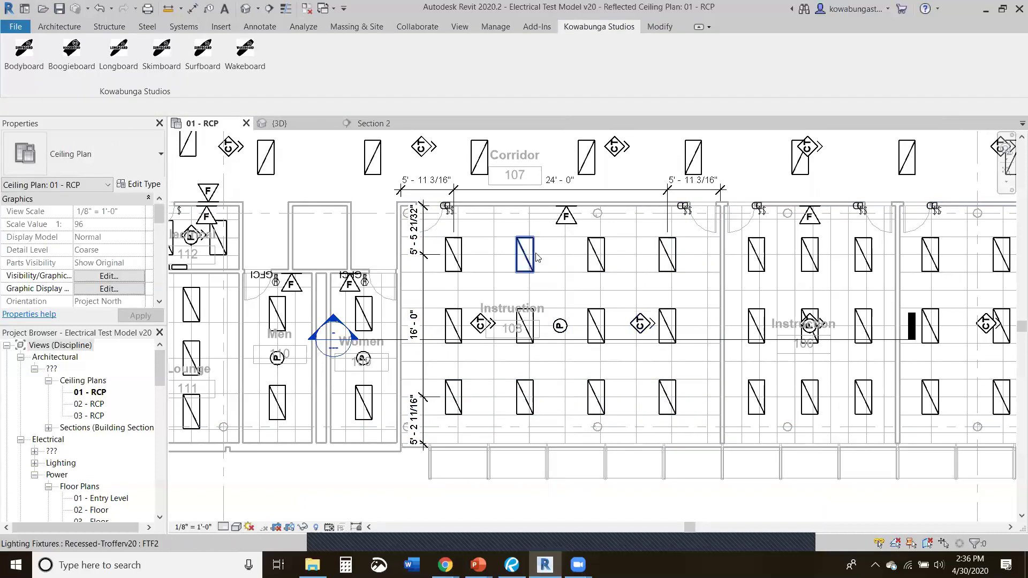
- Select all twelve troffers in Instruction 108, leaving out the room tag
click(463, 256)
ctrl+click(526, 256)
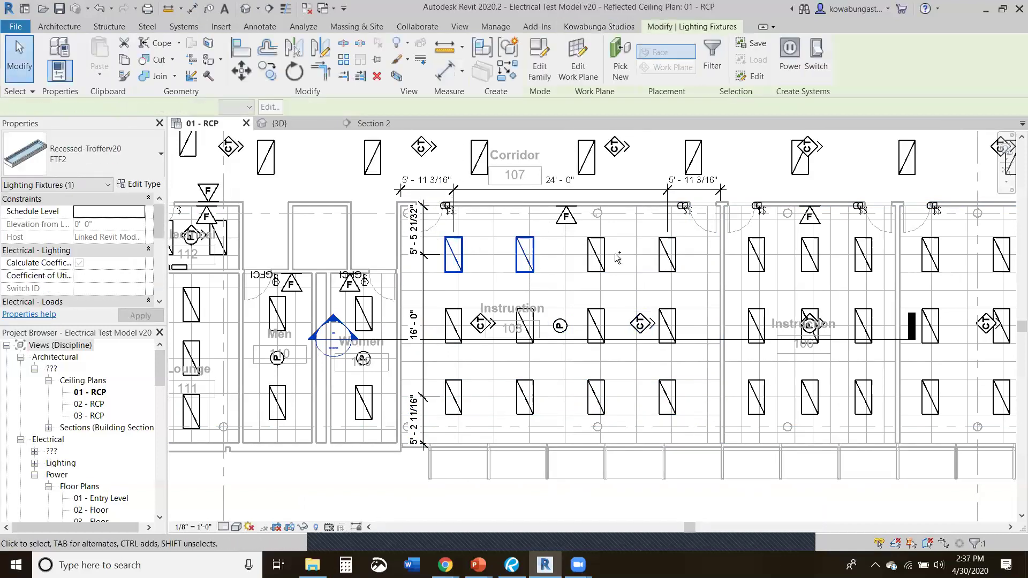
ctrl+click(597, 256)
ctrl+click(668, 322)
ctrl+click(596, 321)
ctrl+click(512, 317)
ctrl+click(527, 338)
shift+click(511, 317)
ctrl+click(454, 397)
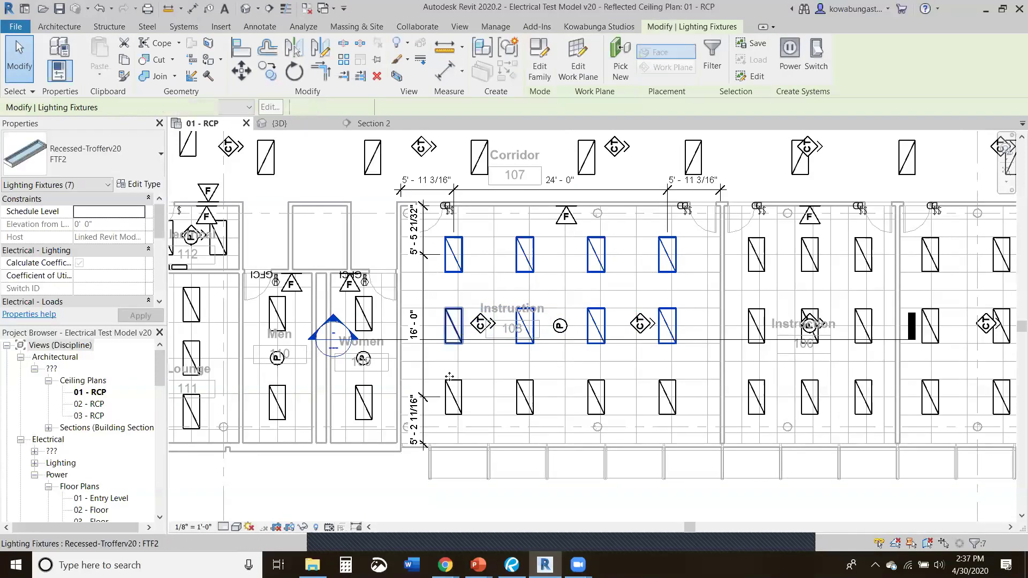
ctrl+click(525, 397)
ctrl+click(597, 397)
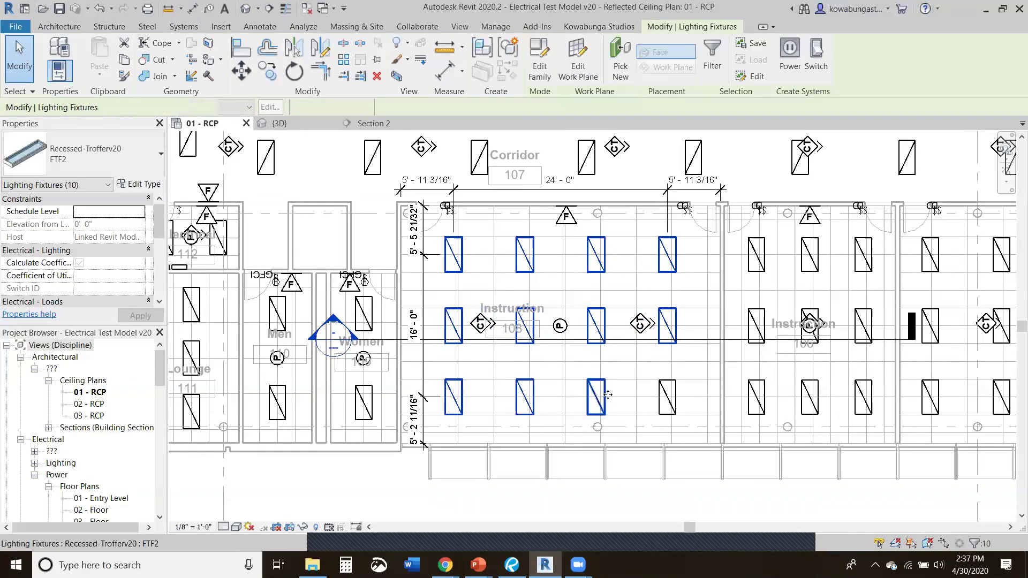
ctrl+click(664, 396)
- Rotate the troffers 90° and remove the broken dimension references
key(space)
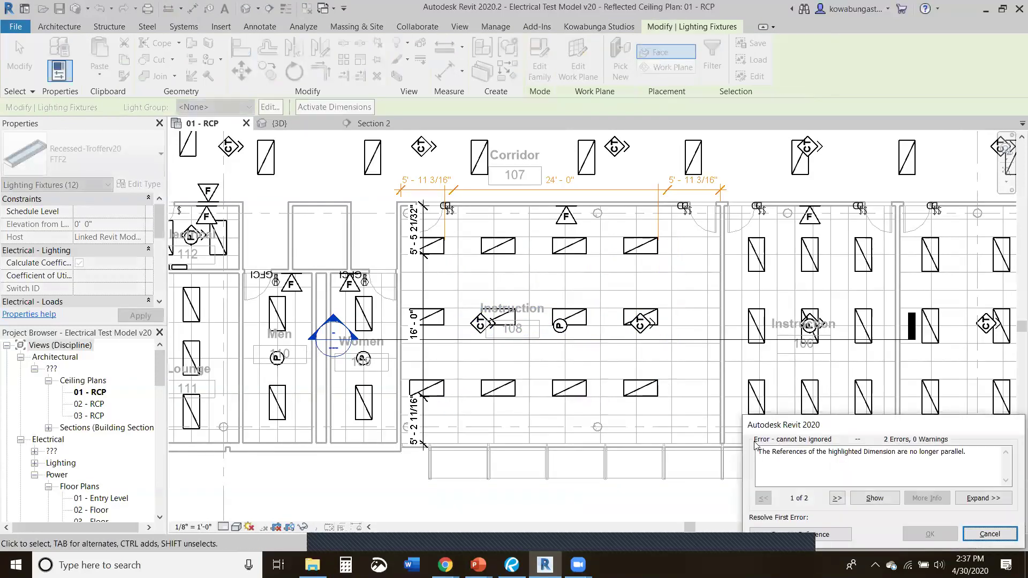
click(833, 535)
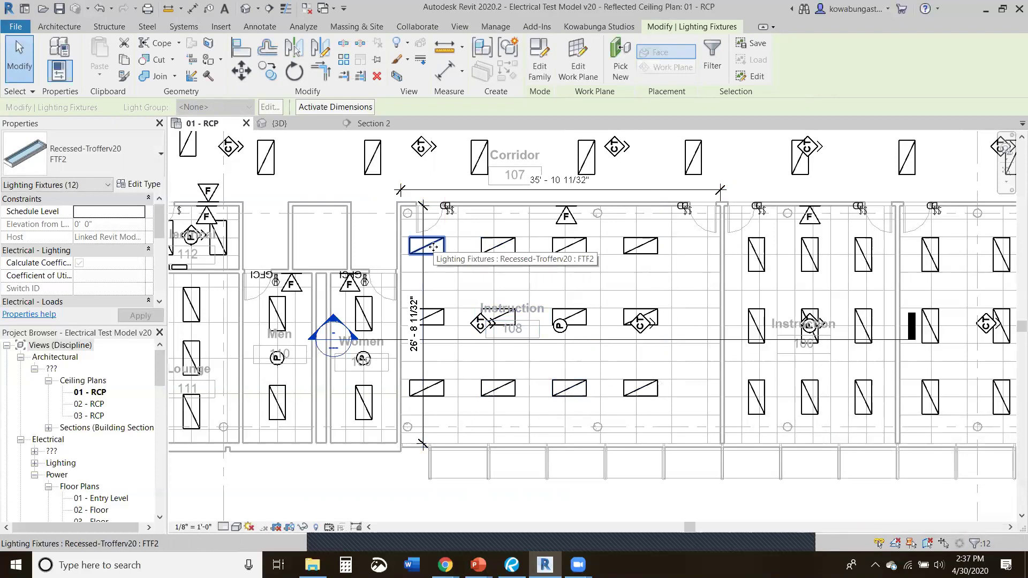
middle_drag(433, 246, 467, 273)
scroll(337, 218, down, 2)
scroll(336, 218, down, 2)
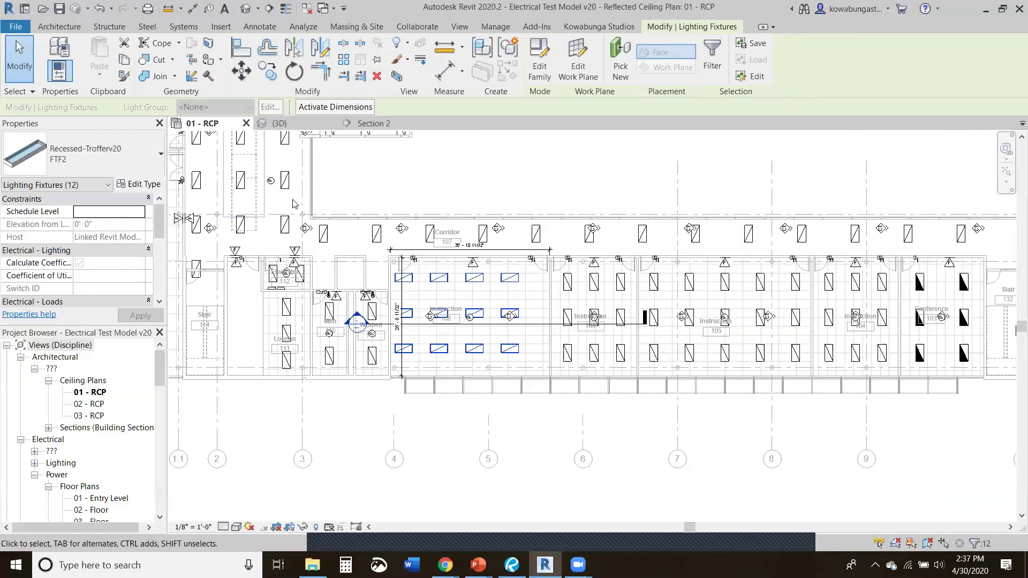
- Box-select the corridor, filter to Lighting Fixtures only, and rotate the 13 fixtures 90°
drag(293, 204, 723, 244)
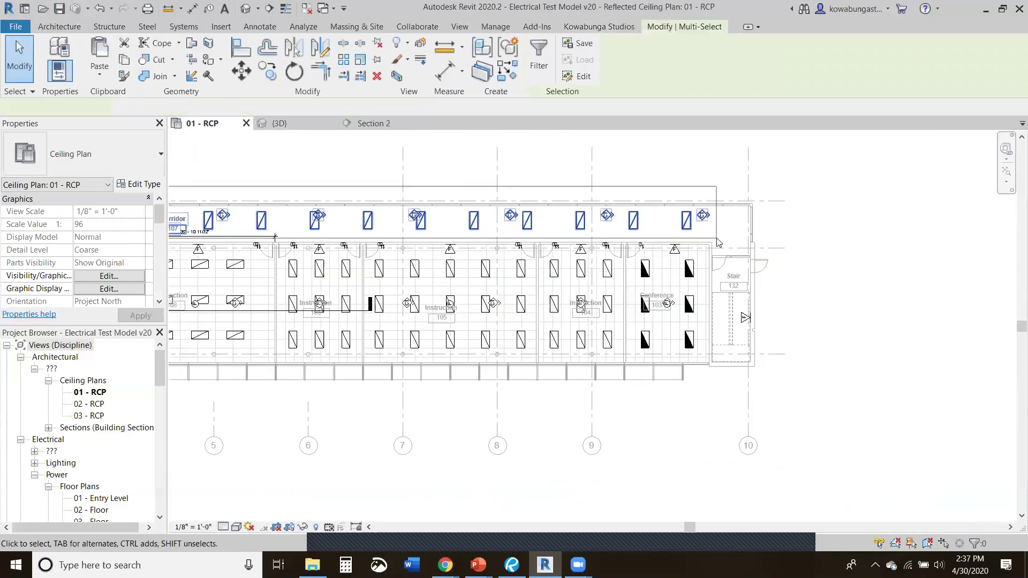
click(539, 70)
click(595, 218)
click(403, 210)
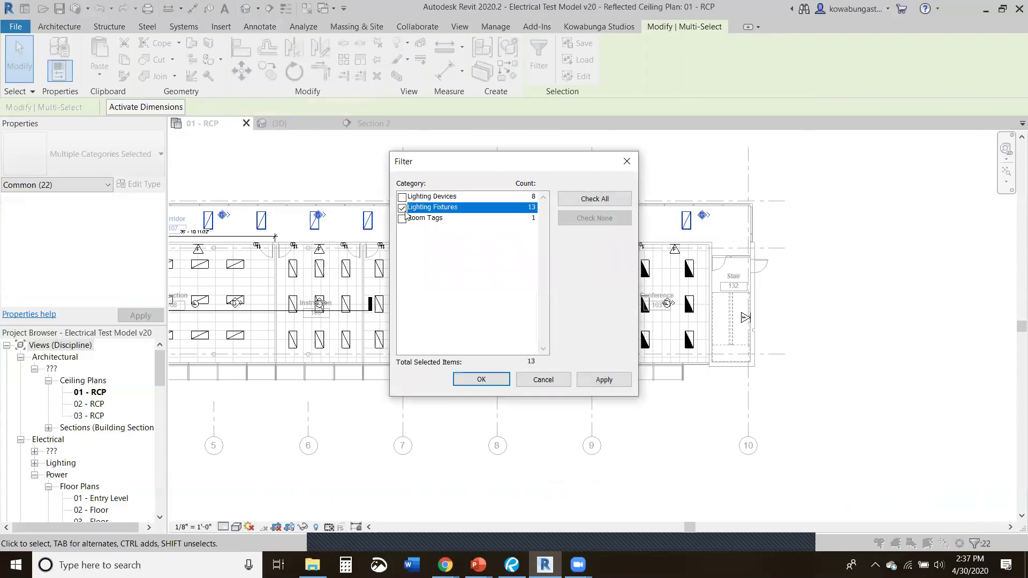
click(484, 379)
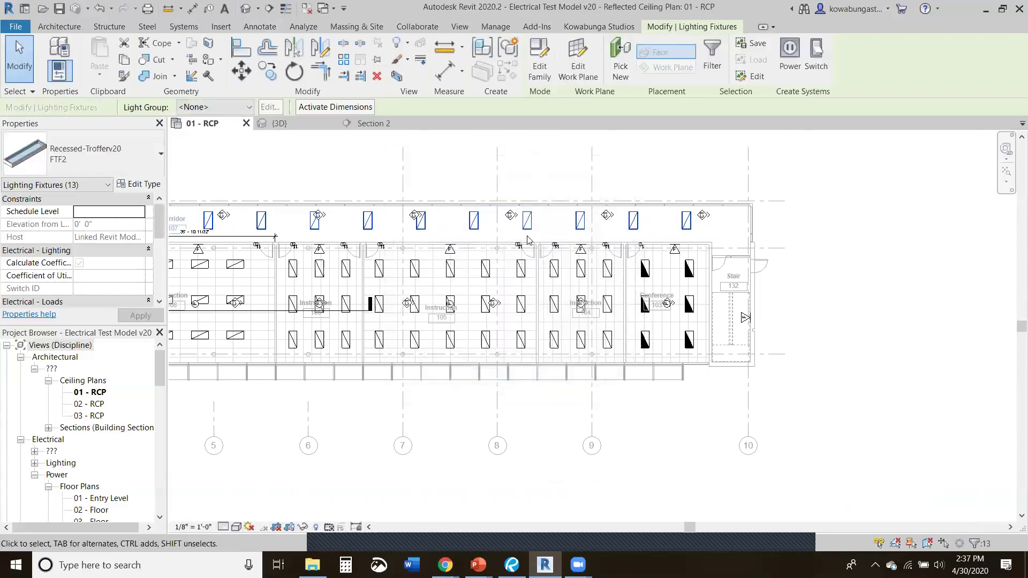
key(space)
middle_drag(562, 223, 705, 270)
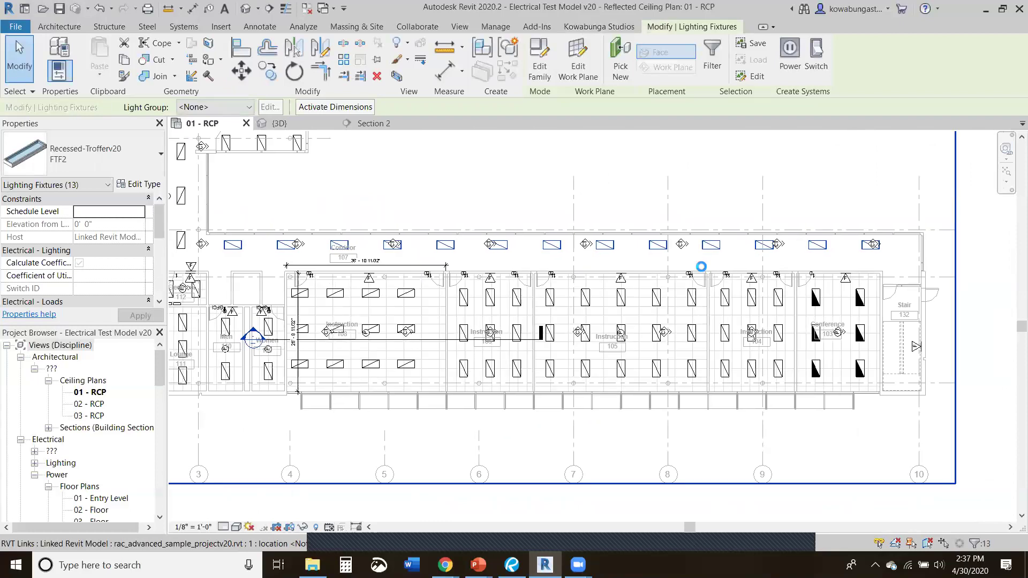
key(Escape)
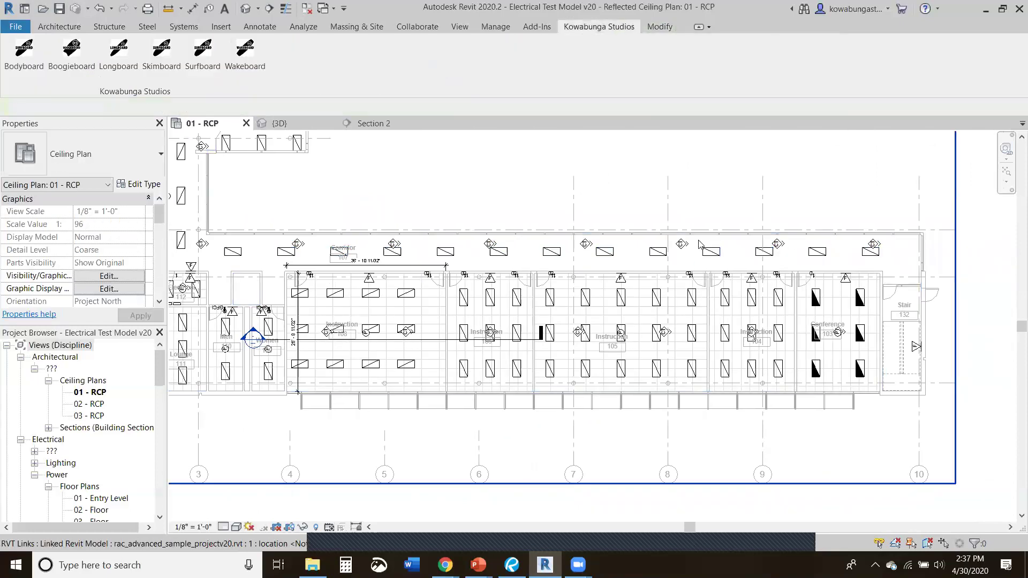
scroll(699, 244, up, 5)
middle_drag(665, 188, 547, 344)
scroll(439, 229, up, 5)
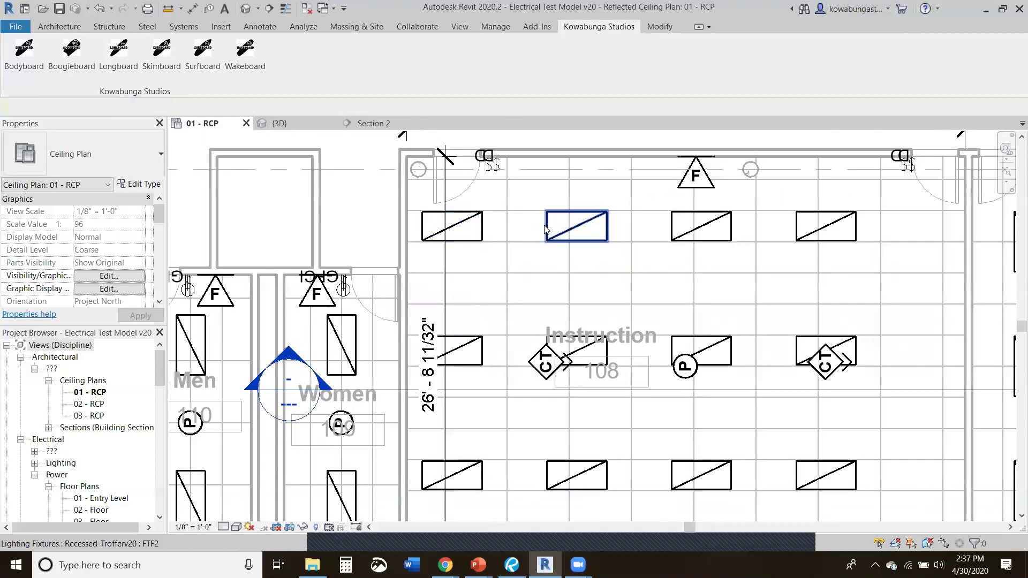
click(452, 226)
ctrl+click(577, 226)
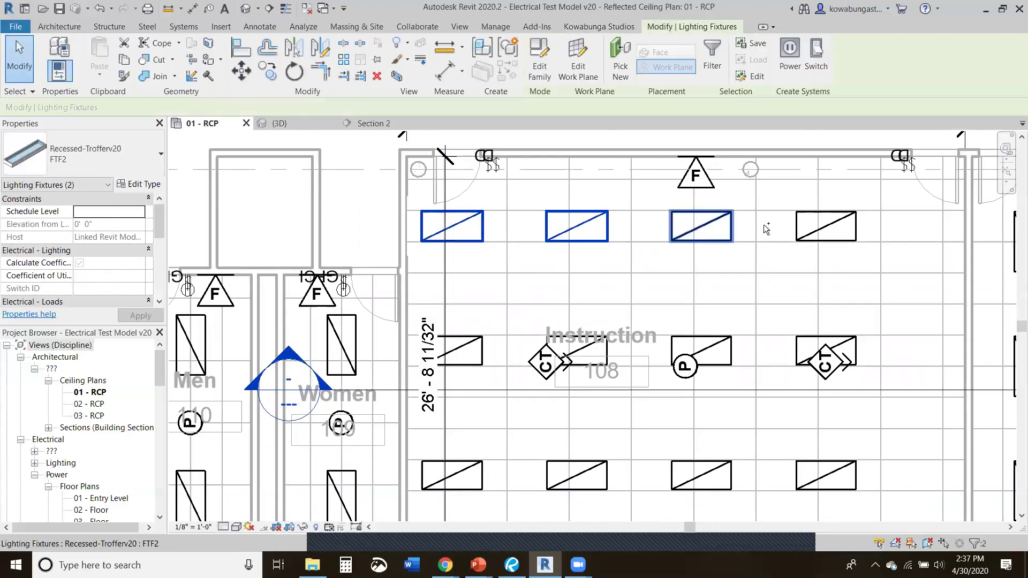
ctrl+click(826, 226)
drag(827, 236, 851, 237)
key(Escape)
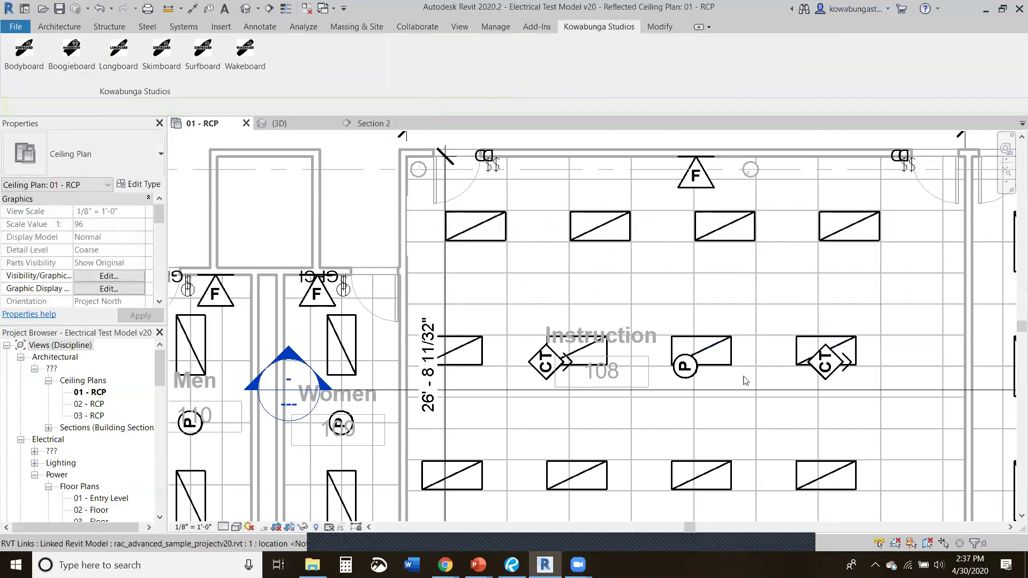
scroll(811, 346, down, 3)
scroll(787, 361, up, 2)
scroll(787, 361, up, 1)
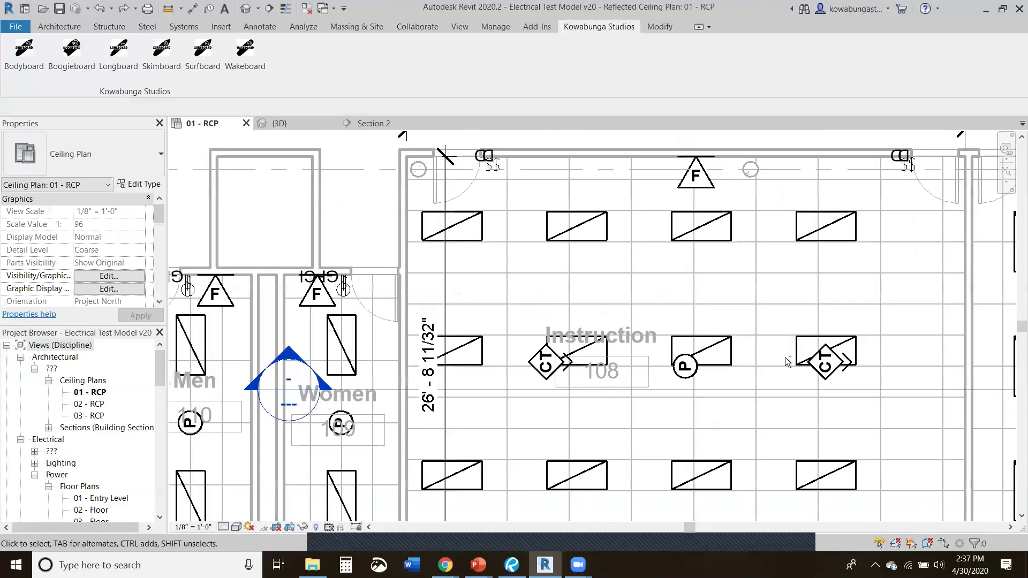
scroll(439, 225, down, 2)
drag(370, 151, 771, 440)
- Filter the current selection down to Lighting Fixtures only
click(539, 59)
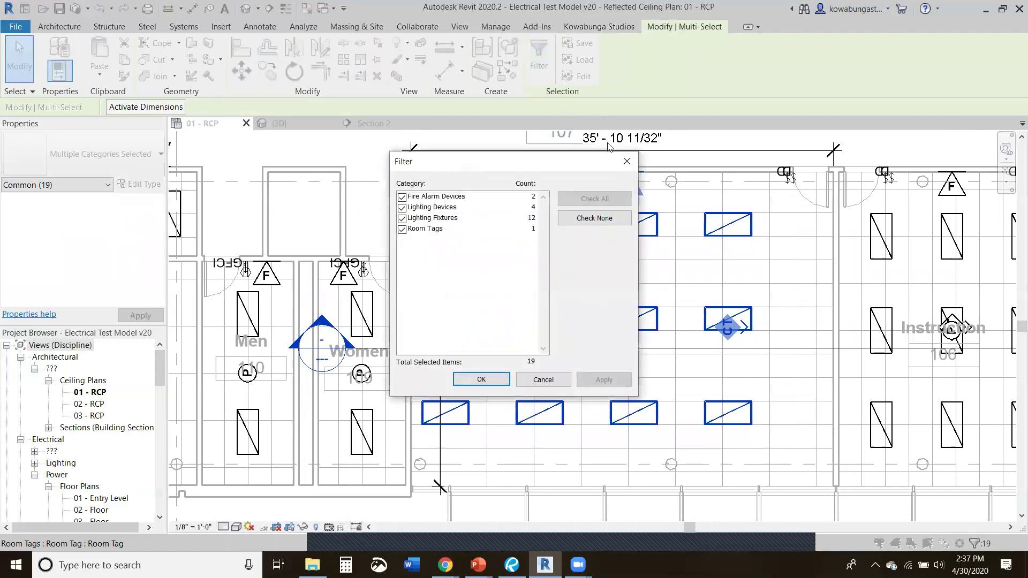
click(592, 219)
click(403, 218)
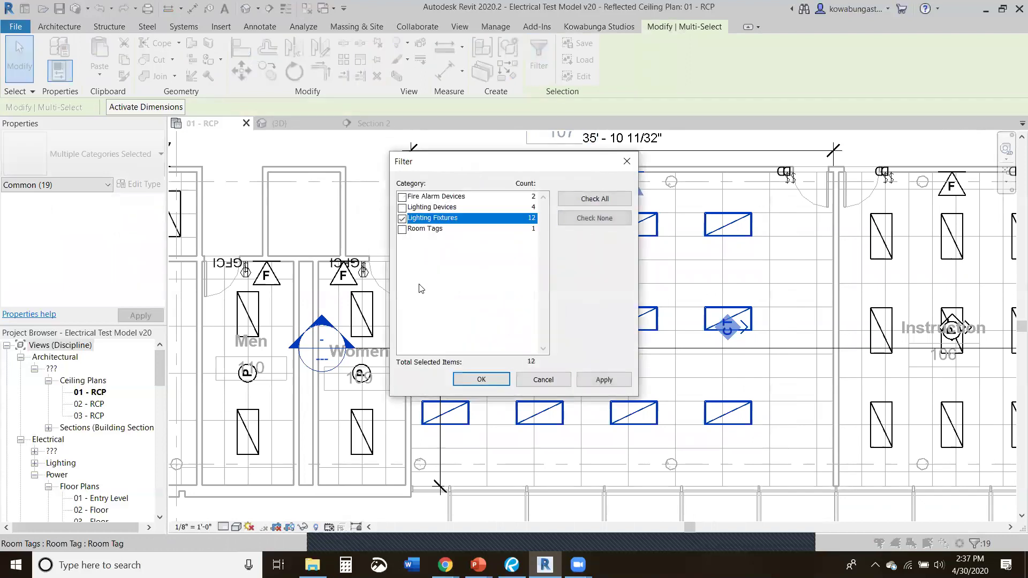
click(482, 380)
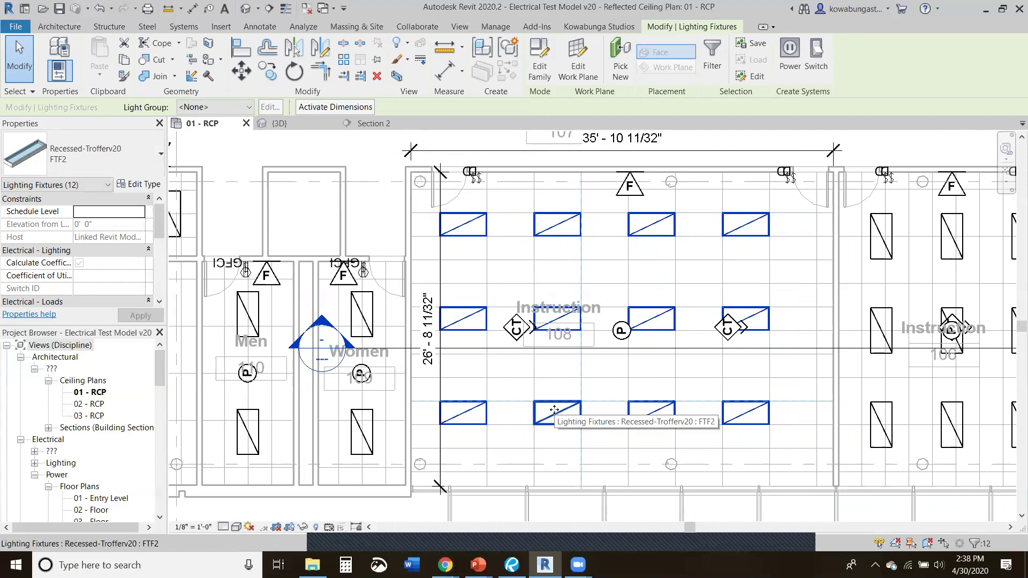
- Undo six commands back to Rotate family instance, restoring the 24'-0" and 16'-0" dimensions
click(112, 8)
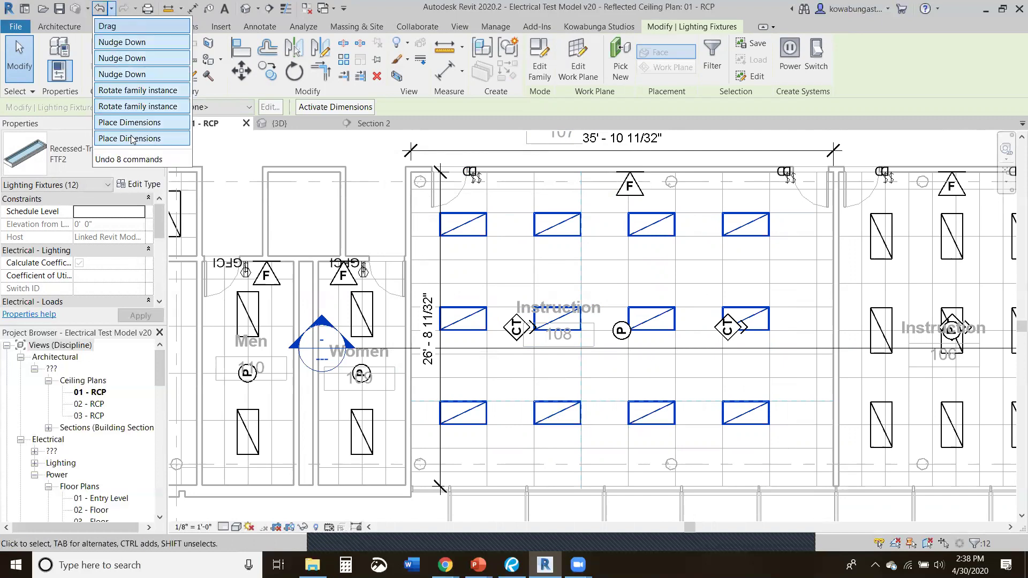
click(138, 106)
scroll(635, 289, up, 4)
scroll(635, 289, down, 2)
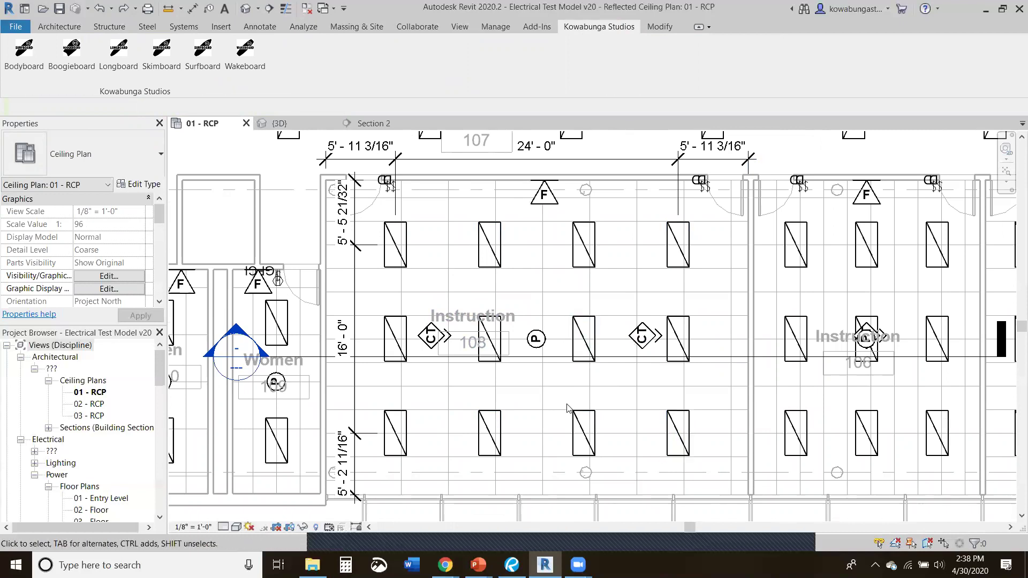
- Zoom out of 01 - RCP and open the 02 - RCP ceiling plan from the Project Browser
middle_drag(509, 292, 456, 297)
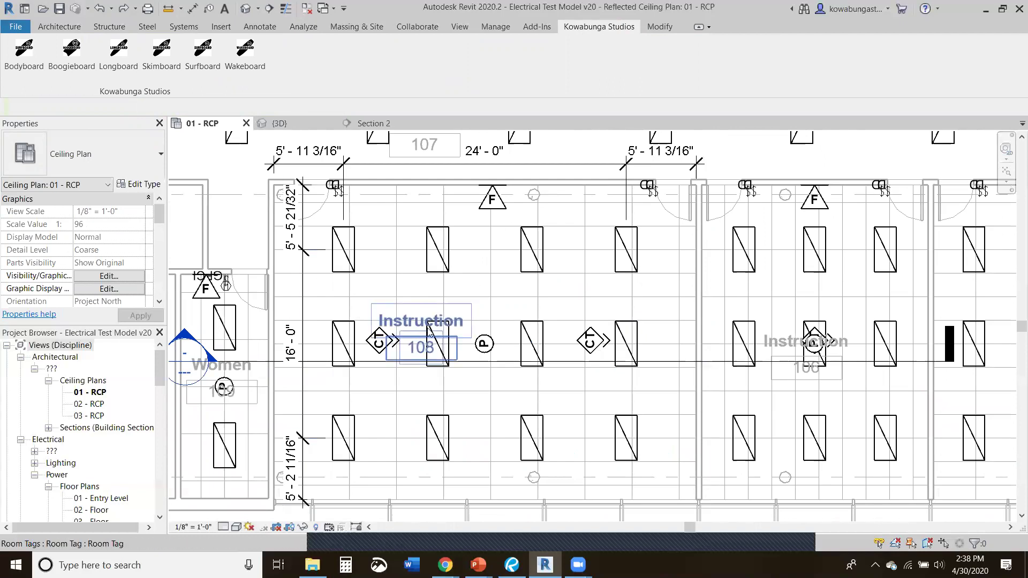
scroll(499, 336, down, 8)
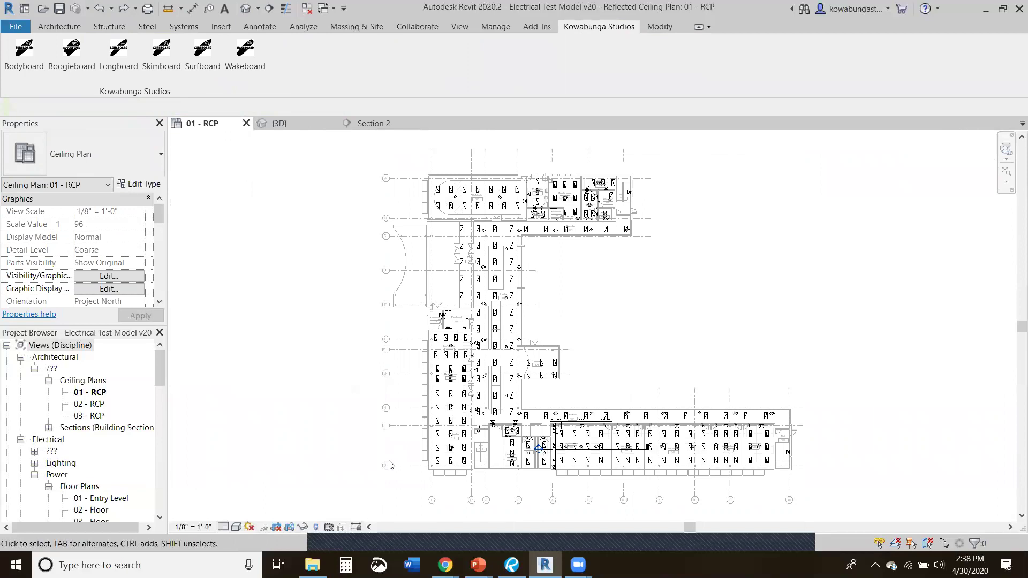
double_click(98, 405)
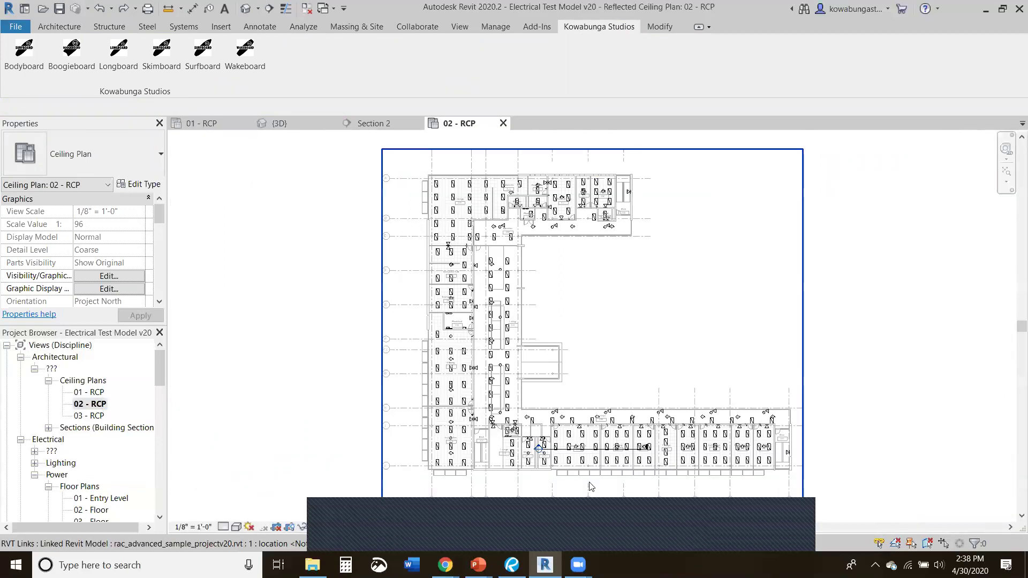
- Open 03 - RCP and zoom to the lower-wing Instruction rooms beside Stair 301
click(97, 416)
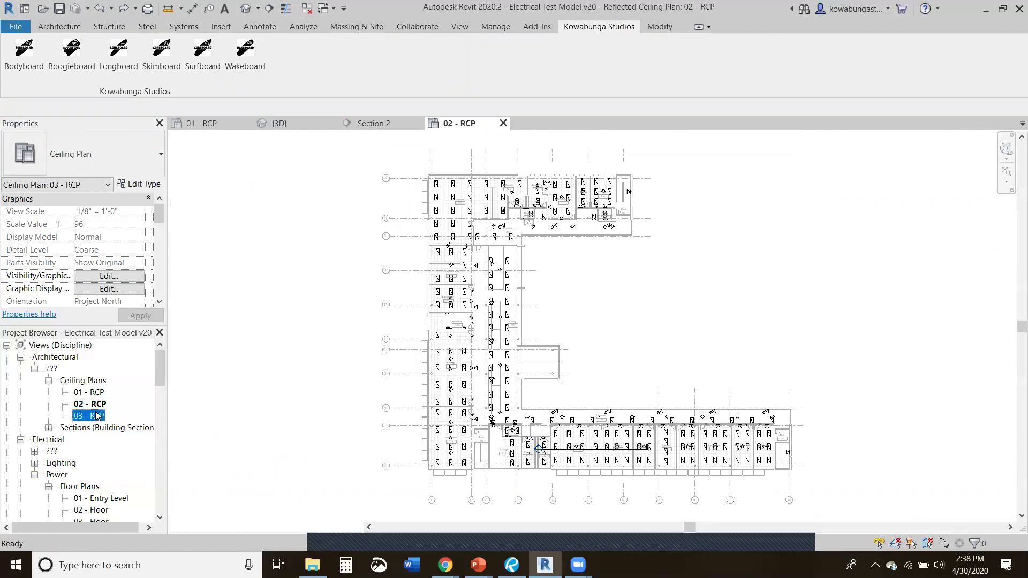
double_click(96, 416)
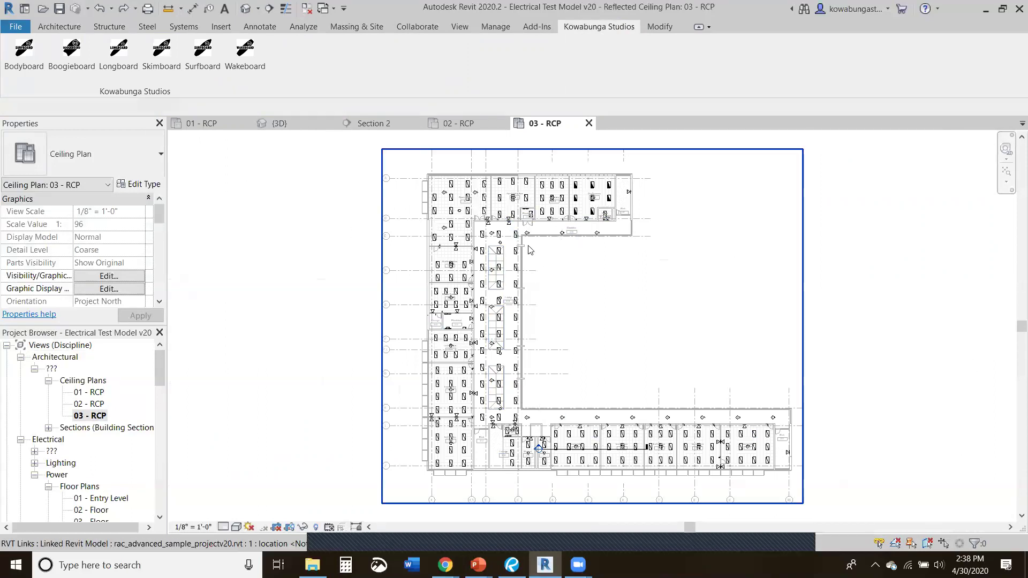
scroll(586, 436, up, 4)
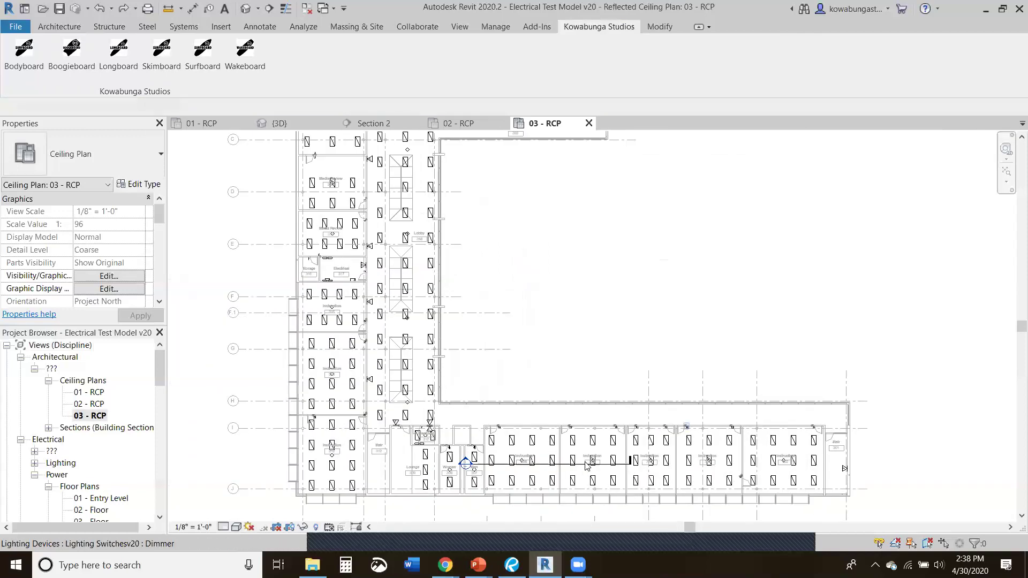
middle_drag(615, 420, 623, 381)
scroll(570, 336, up, 2)
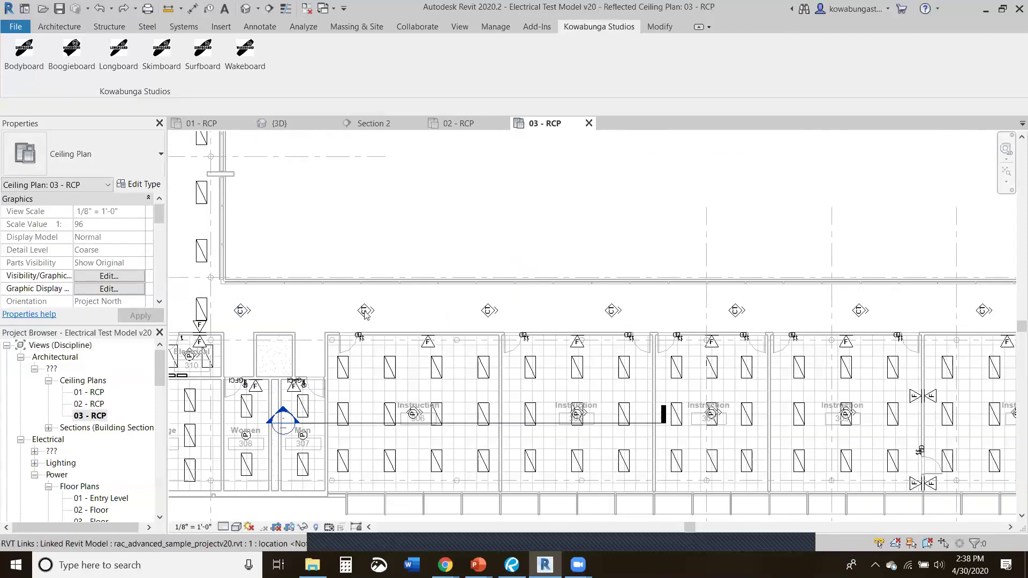
scroll(902, 296, down, 4)
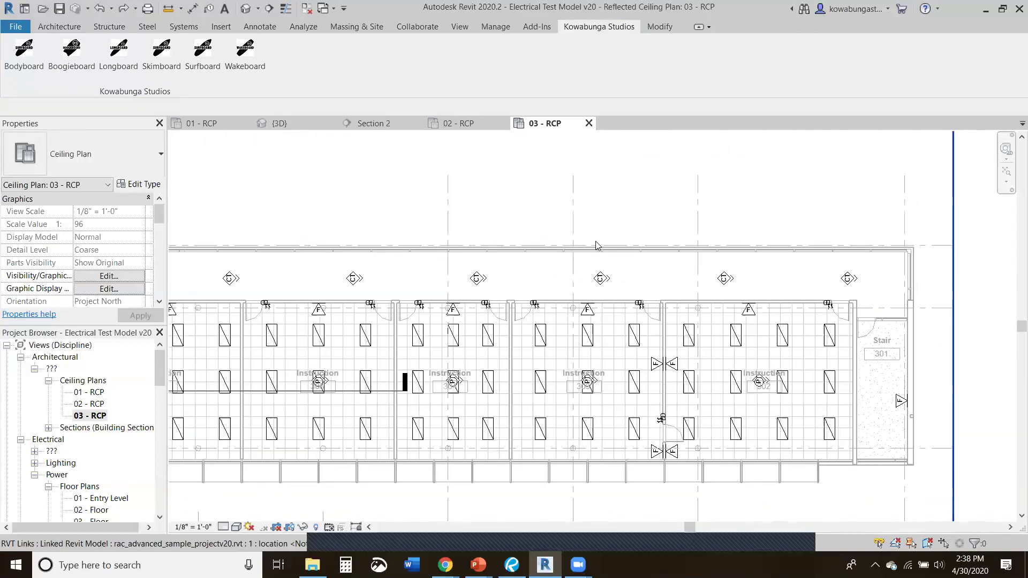
scroll(740, 296, up, 1)
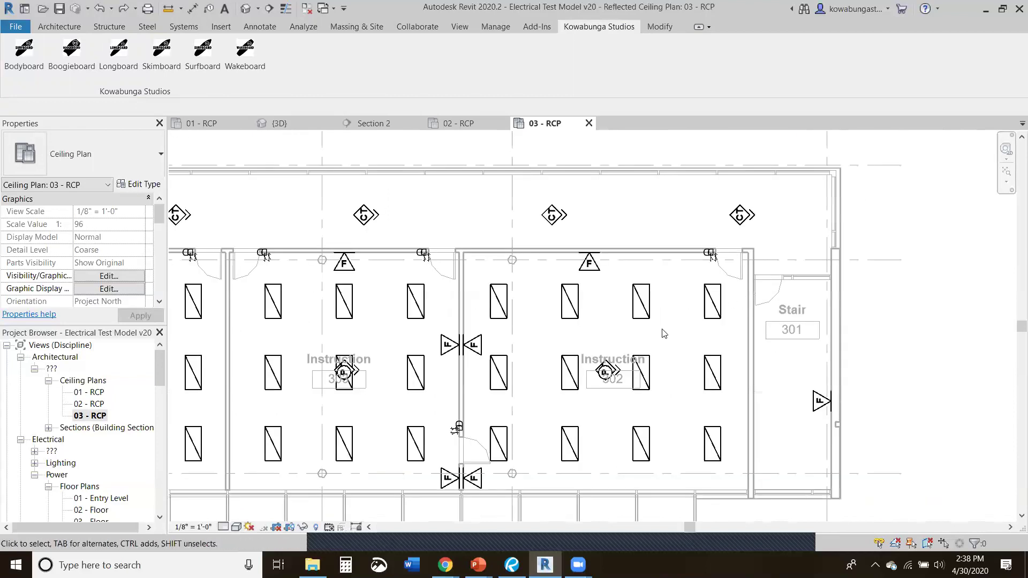
middle_drag(710, 250, 750, 188)
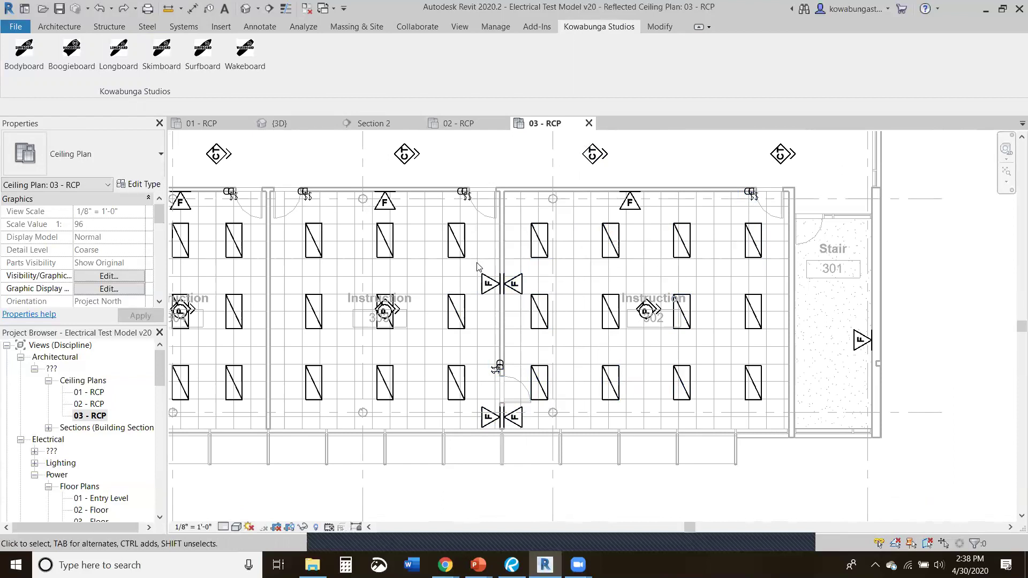
- Delete the four horn strobes on the shared Instruction room wall, excluding Lighting Devices
drag(480, 252, 528, 447)
click(683, 58)
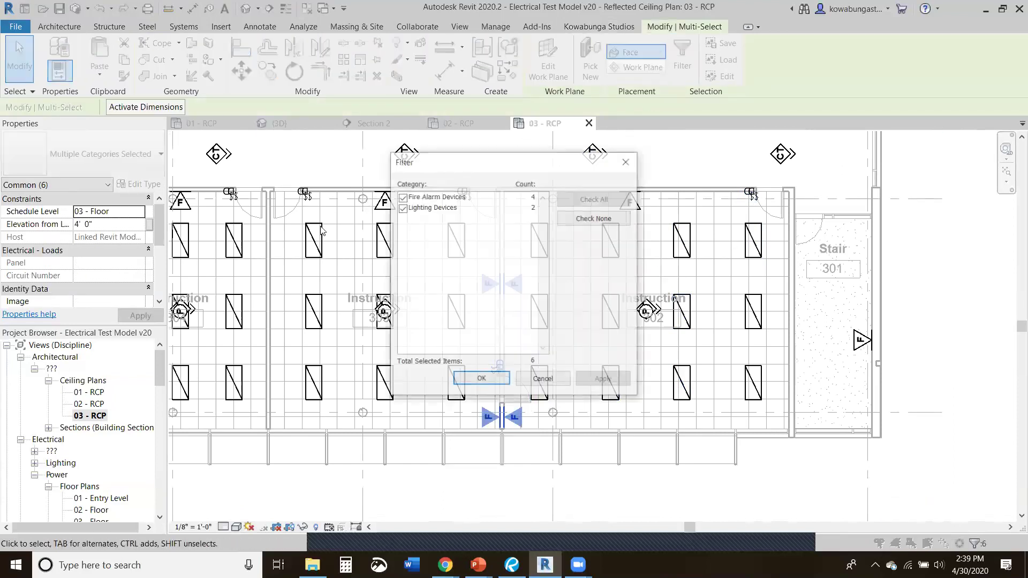
click(402, 208)
click(481, 380)
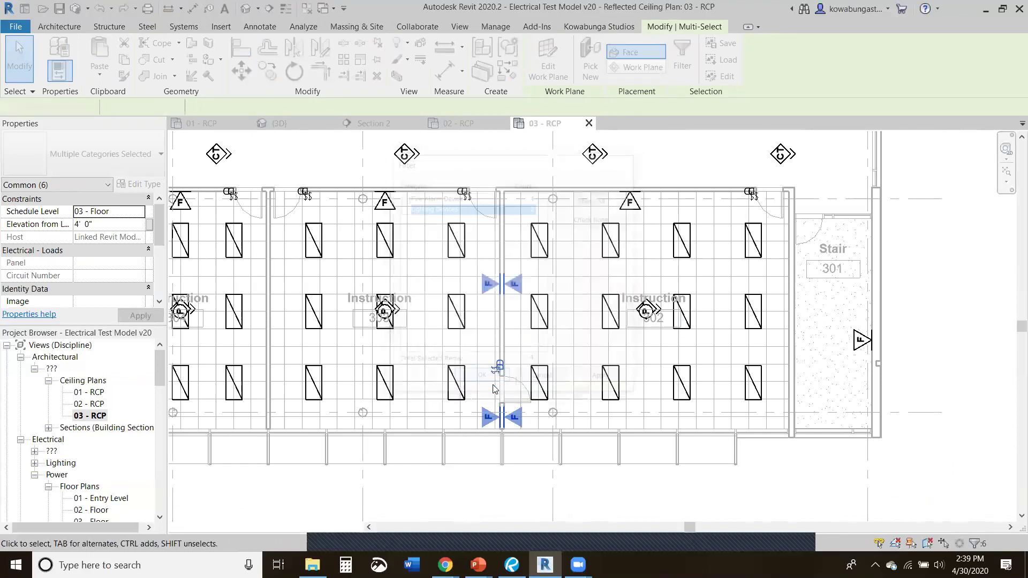
key(Escape)
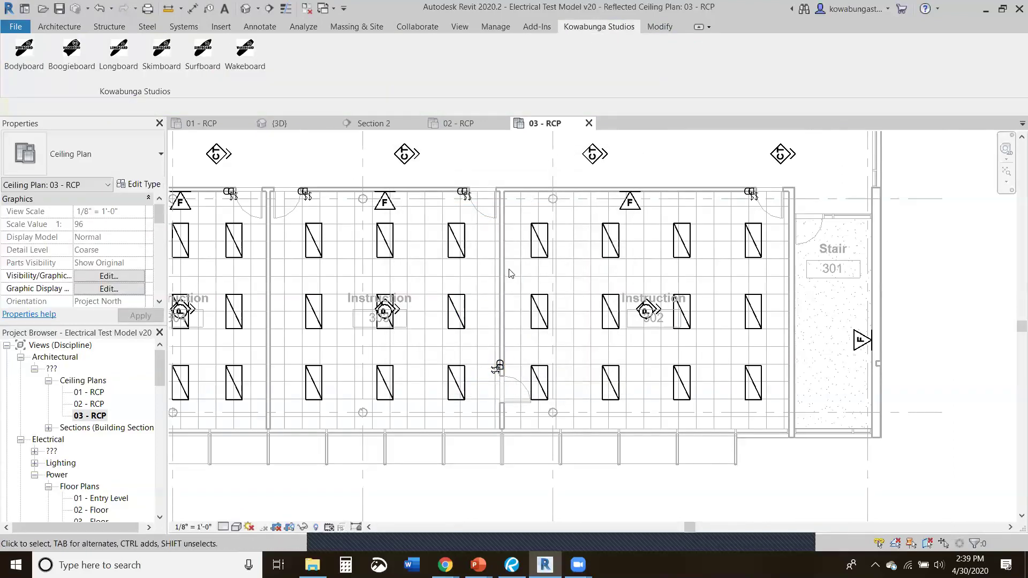
- Pan along the Instruction rooms to the restrooms, Lounge 309 and Electrical 310
middle_drag(615, 236, 647, 300)
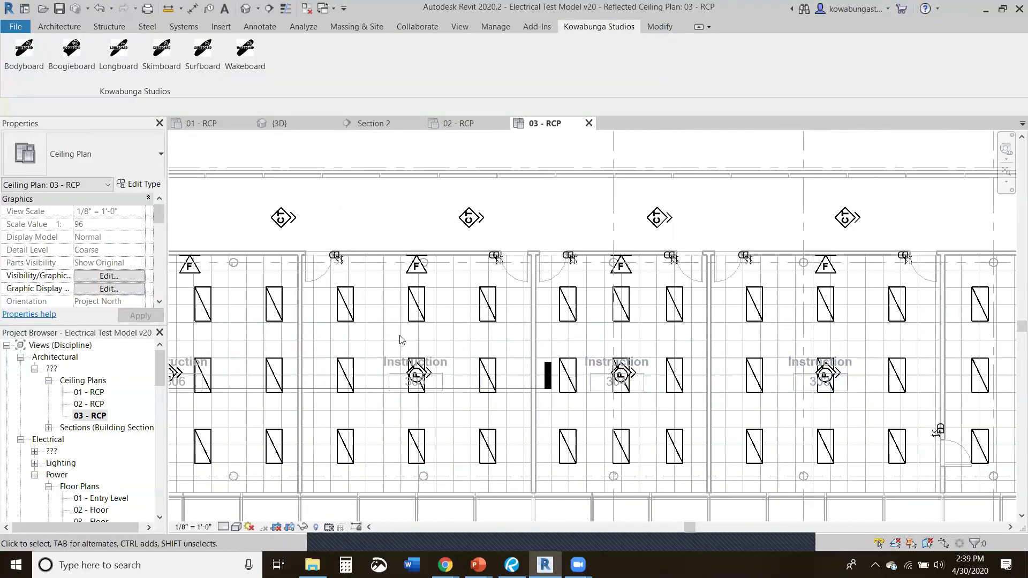
middle_drag(390, 338, 571, 270)
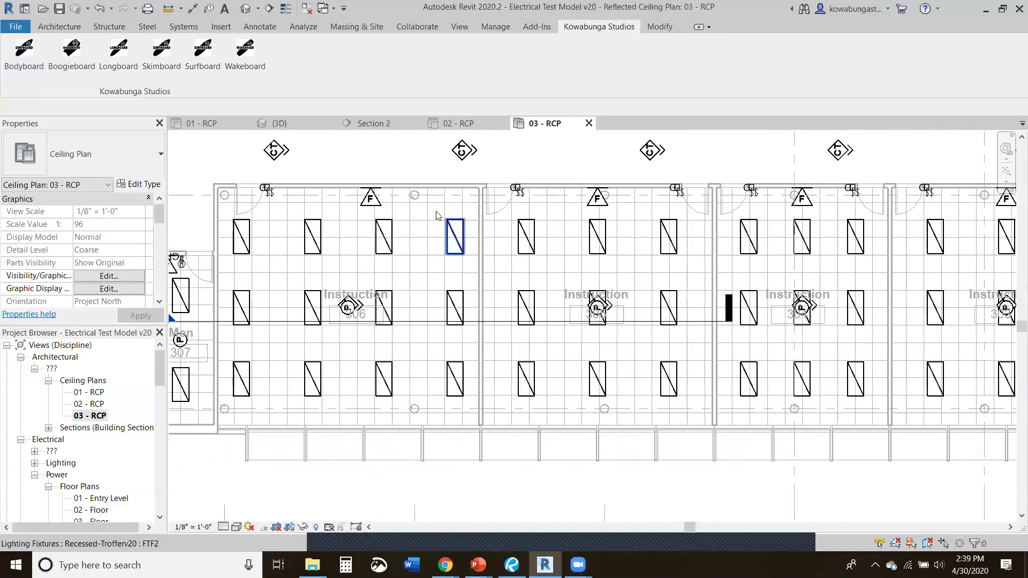
middle_drag(291, 191, 459, 192)
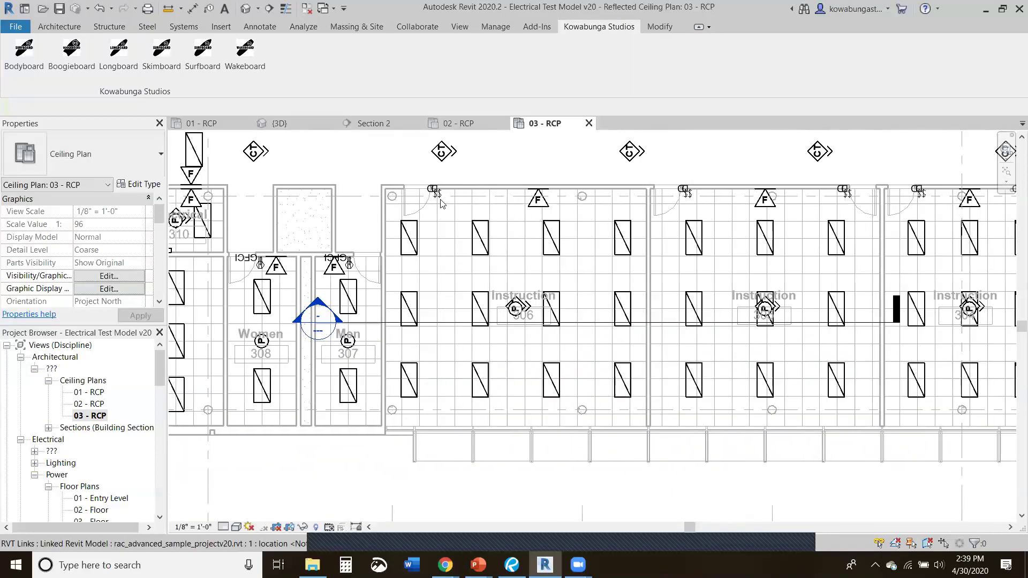
middle_drag(544, 177, 696, 178)
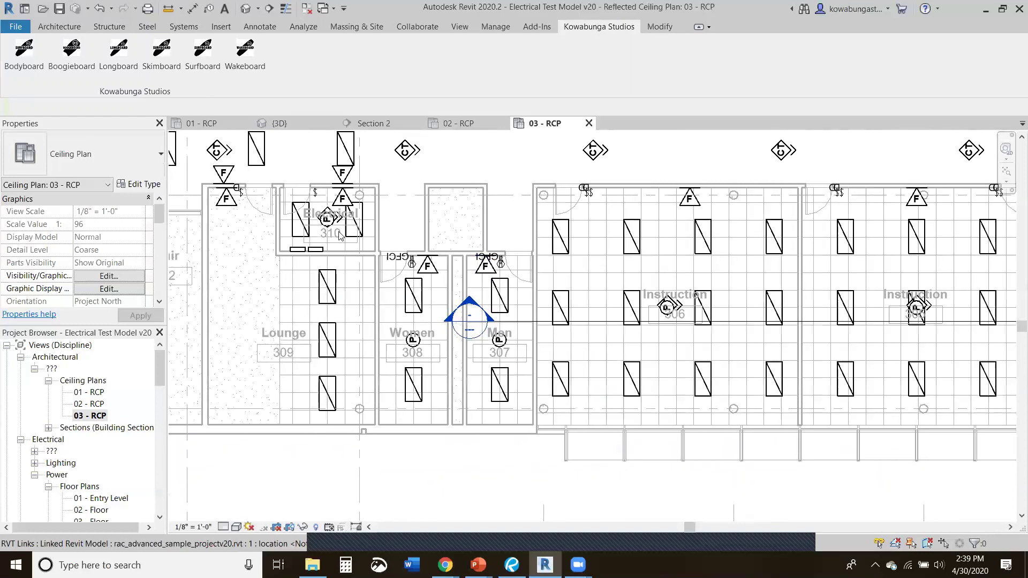
- Delete every room tag in the entire project, starting from the Instruction 305 tag
middle_drag(298, 273, 547, 378)
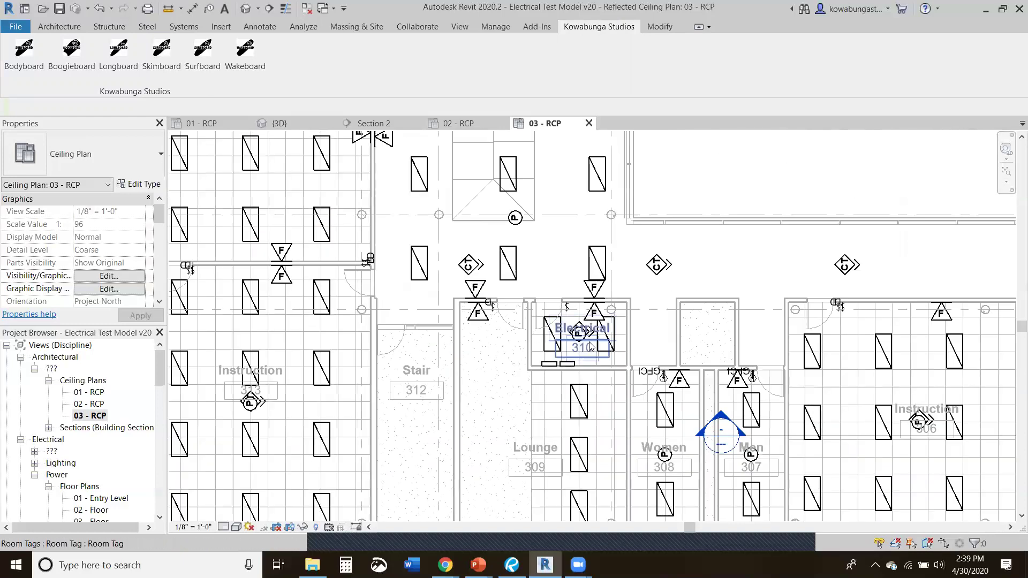
middle_drag(713, 472, 199, 332)
scroll(726, 287, up, 5)
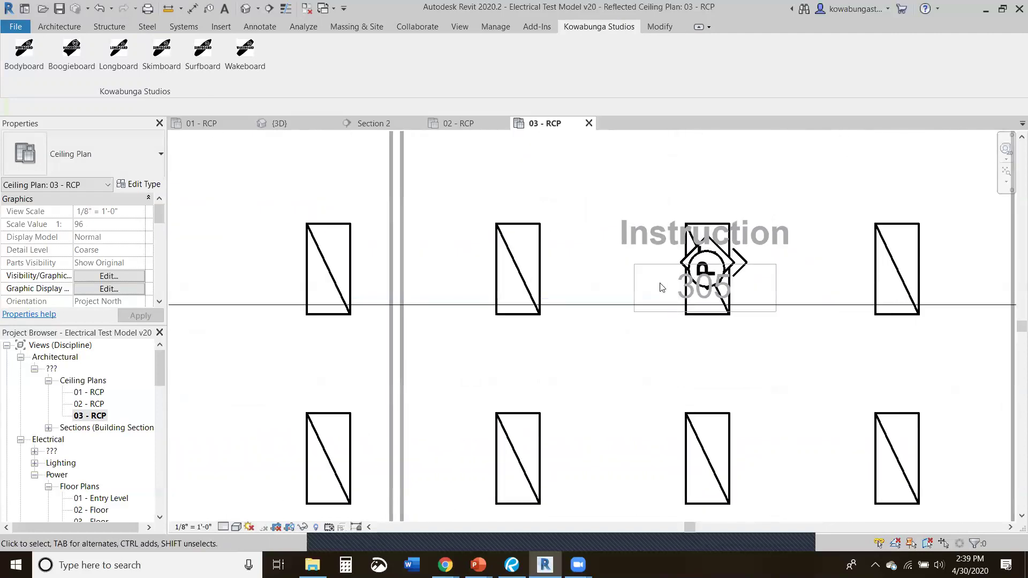
click(716, 292)
right_click(717, 292)
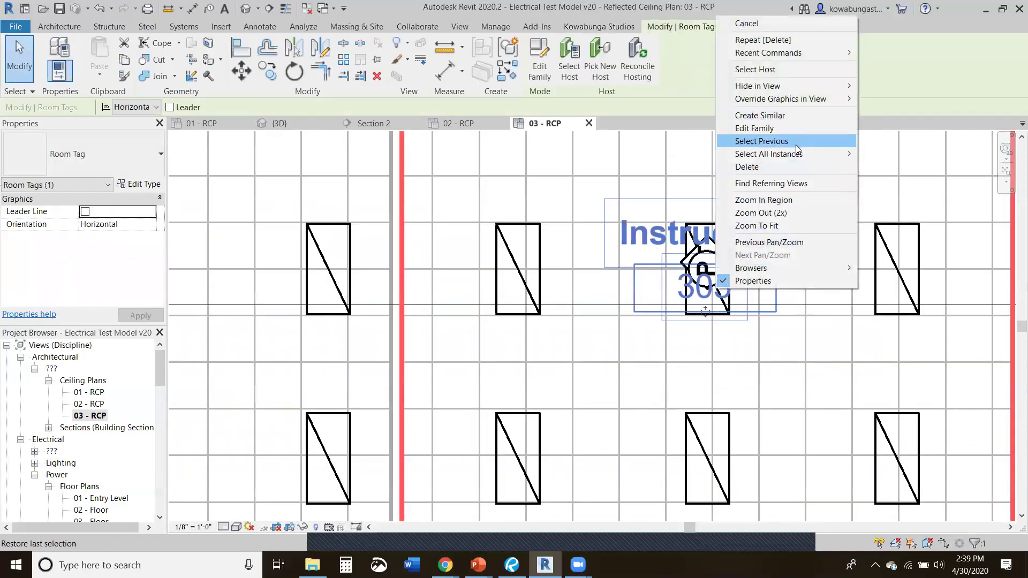
mouse_move(816, 157)
click(881, 172)
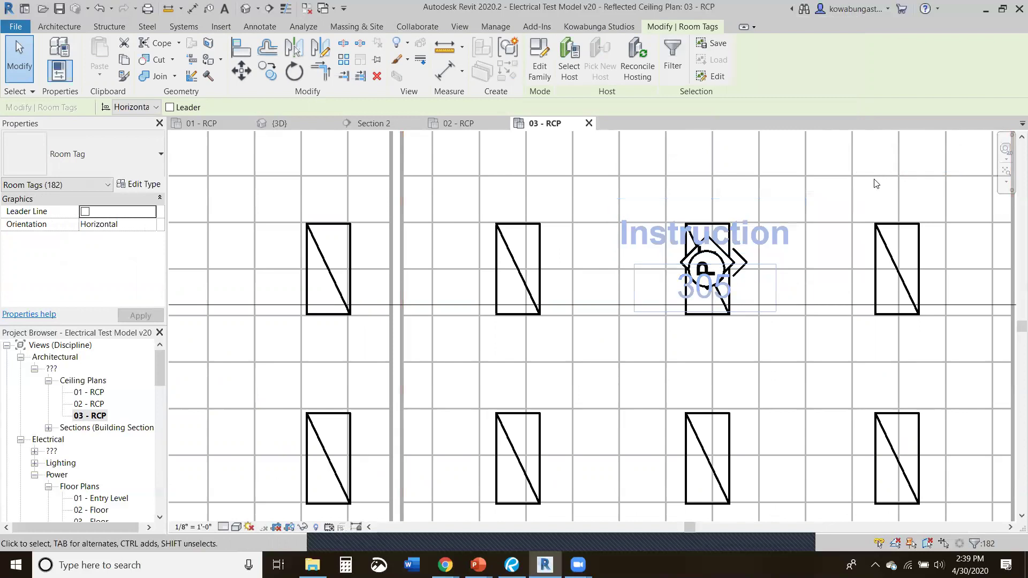
key(Delete)
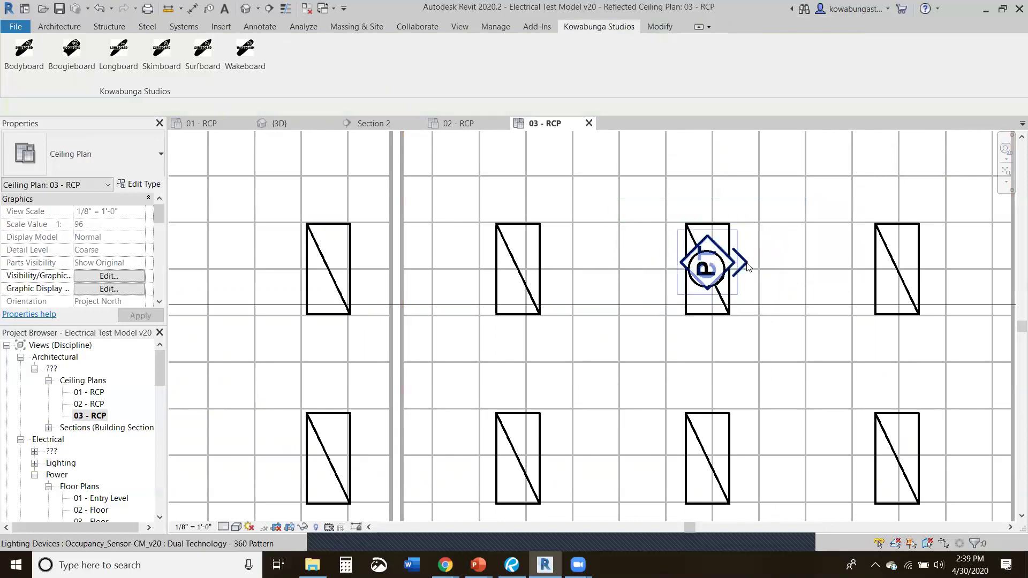
- Move the occupancy sensor and two smoke detectors off the overlapping troffers
drag(748, 267, 819, 266)
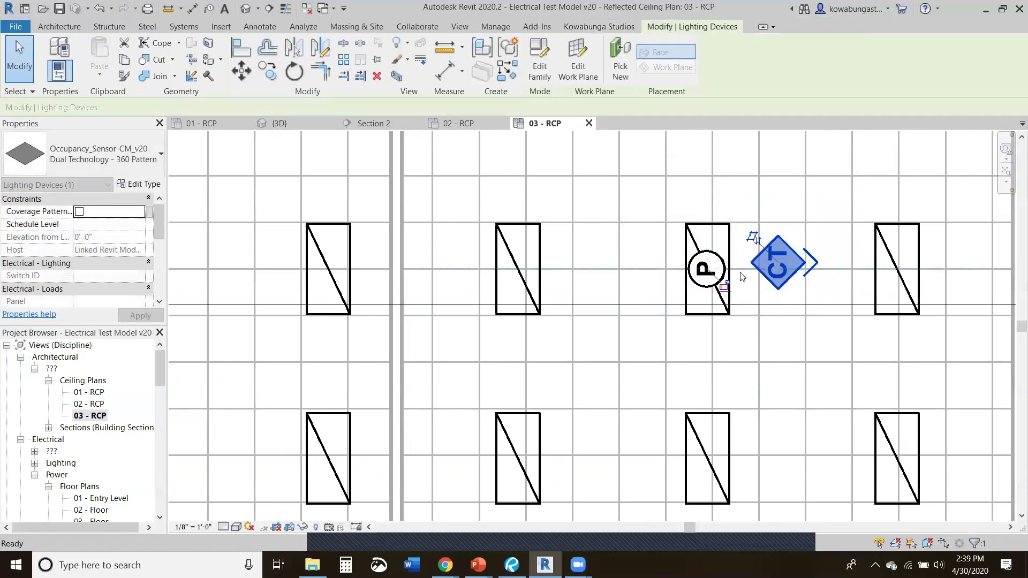
click(742, 277)
scroll(743, 276, down, 2)
click(734, 284)
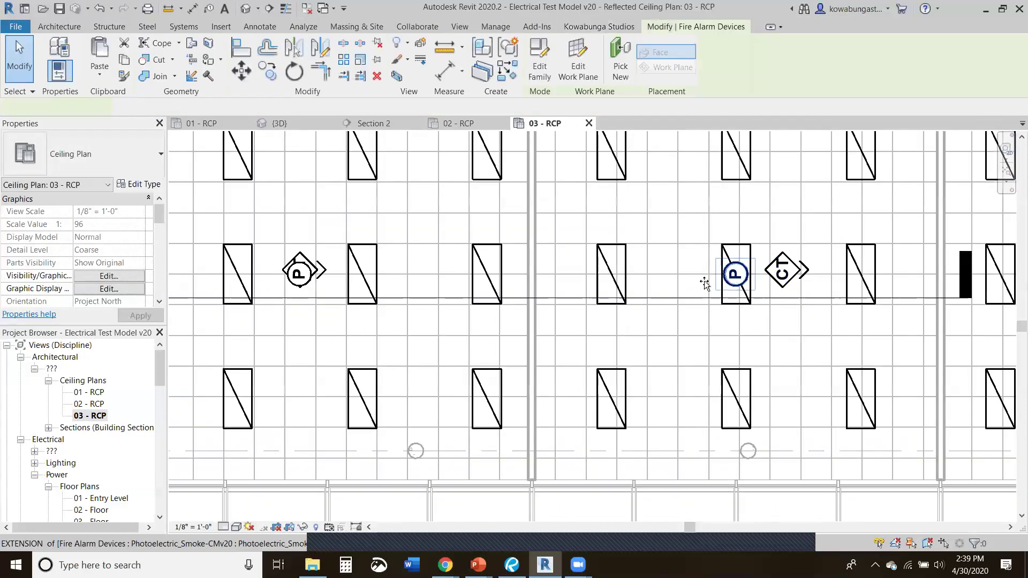
drag(705, 284, 707, 284)
key(Escape)
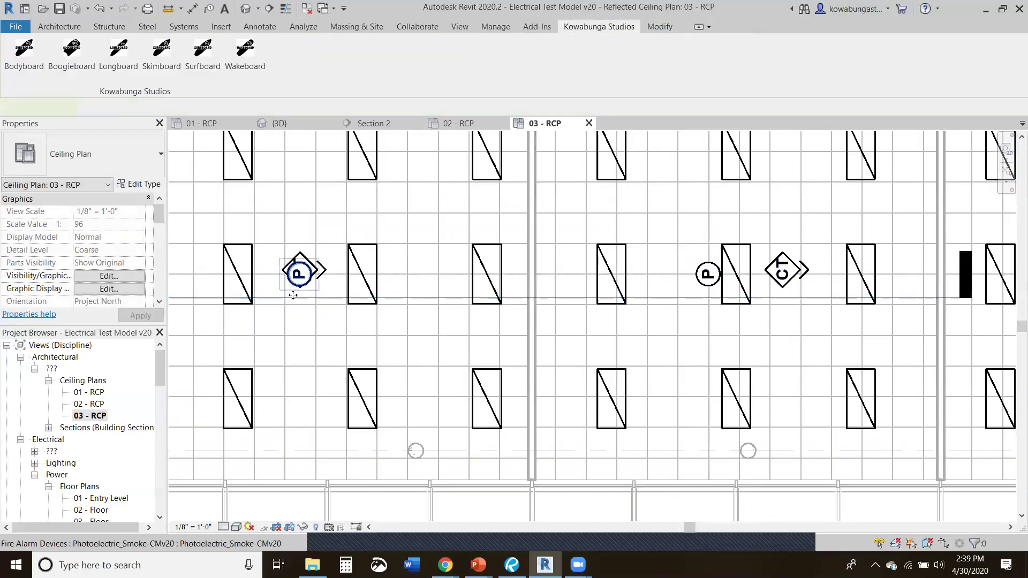
drag(293, 296, 293, 326)
key(Escape)
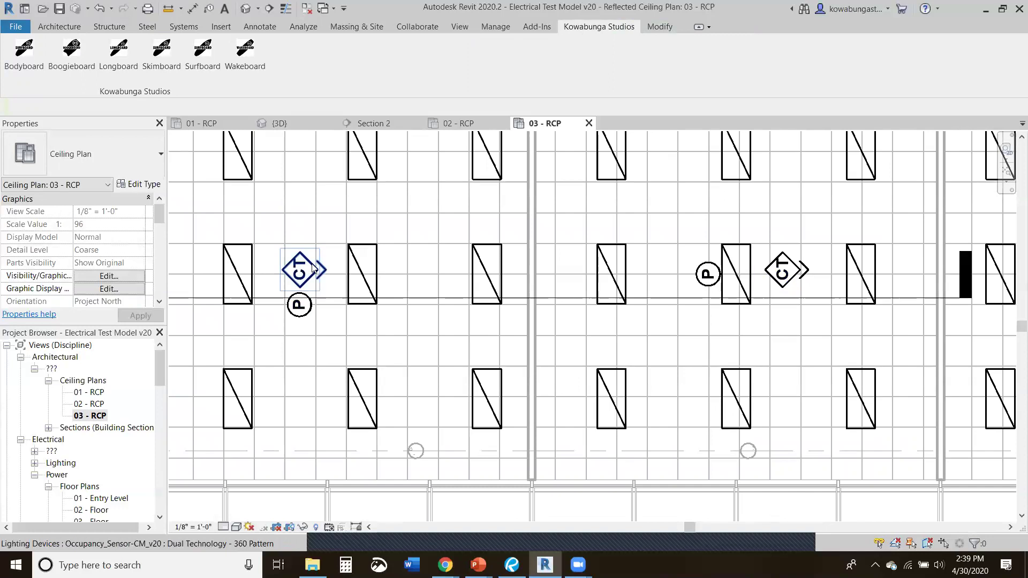
scroll(313, 268, down, 1)
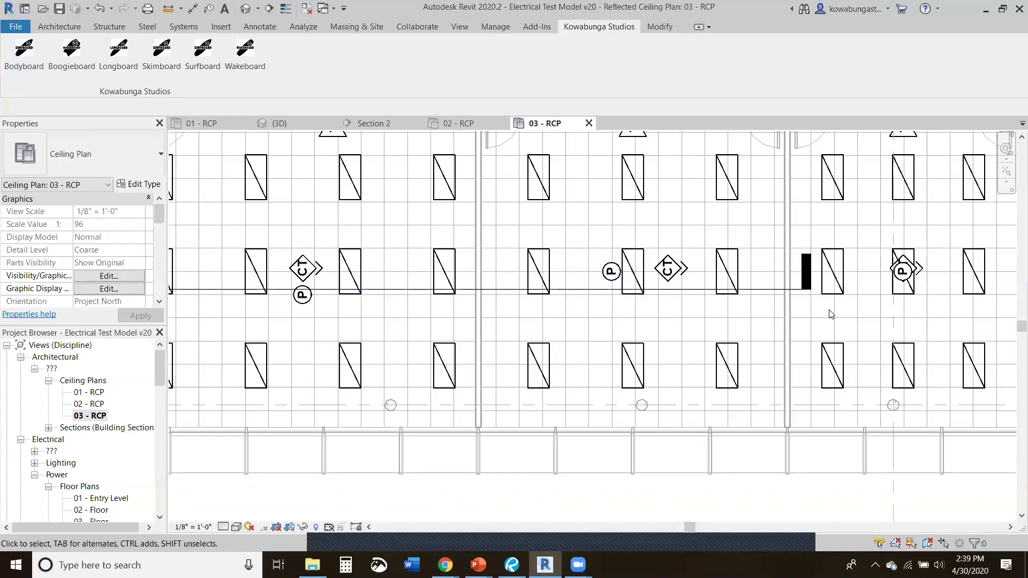
- Move another overlapping device off its light fixture in a further room
middle_drag(670, 314, 533, 359)
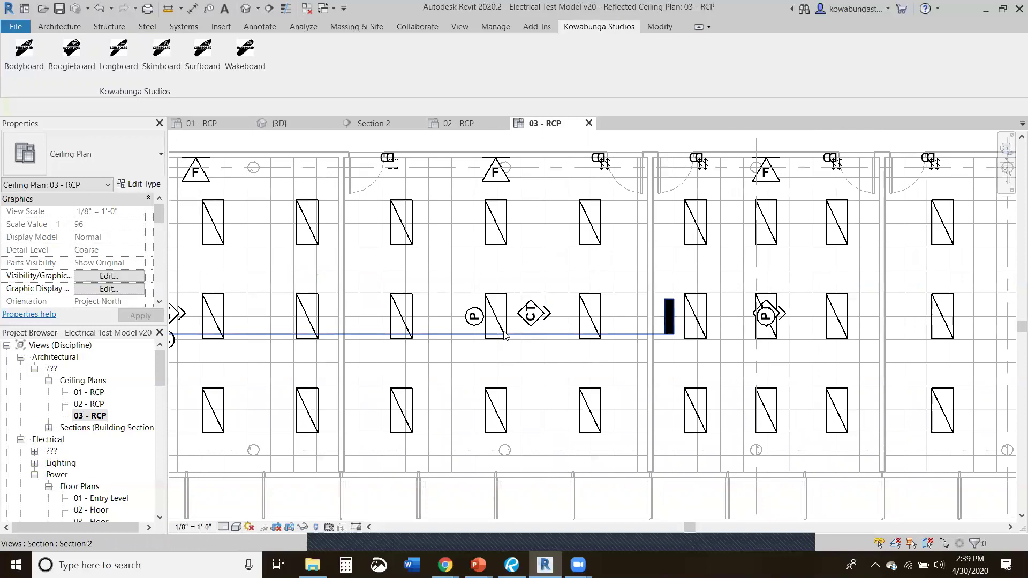
middle_drag(646, 364, 620, 360)
middle_drag(777, 381, 608, 366)
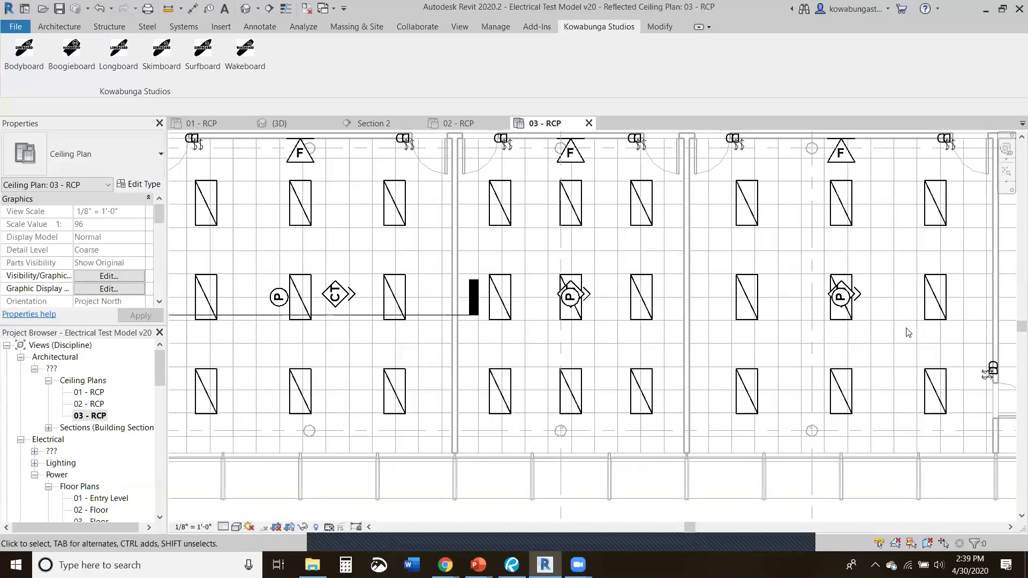
middle_drag(905, 338, 718, 340)
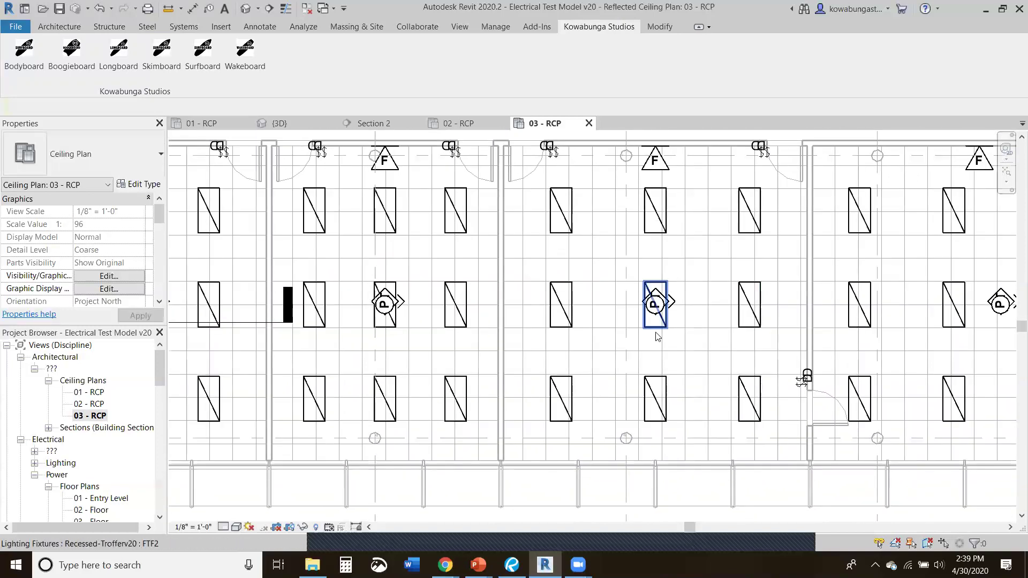
click(690, 300)
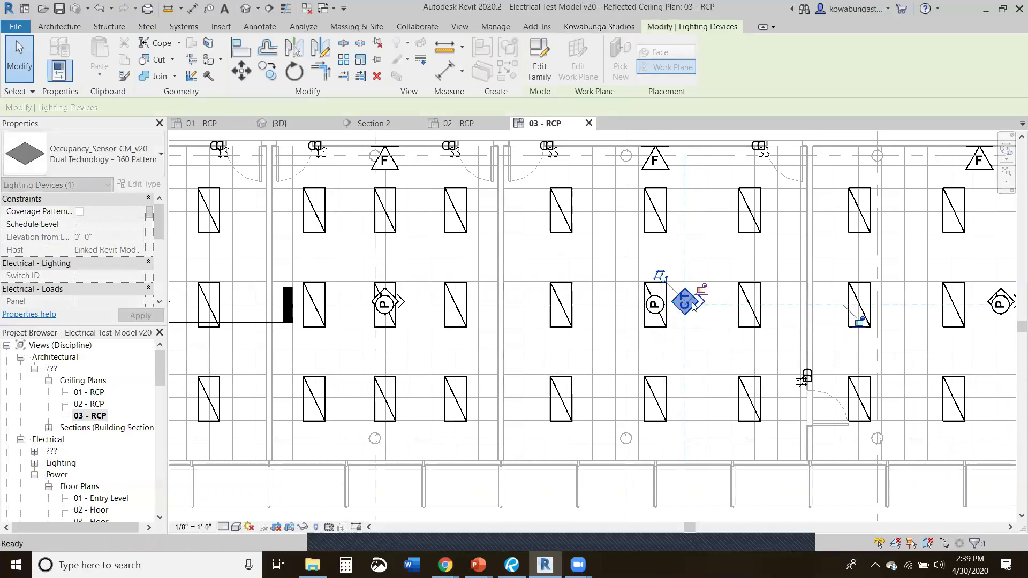
drag(655, 305, 613, 309)
key(Escape)
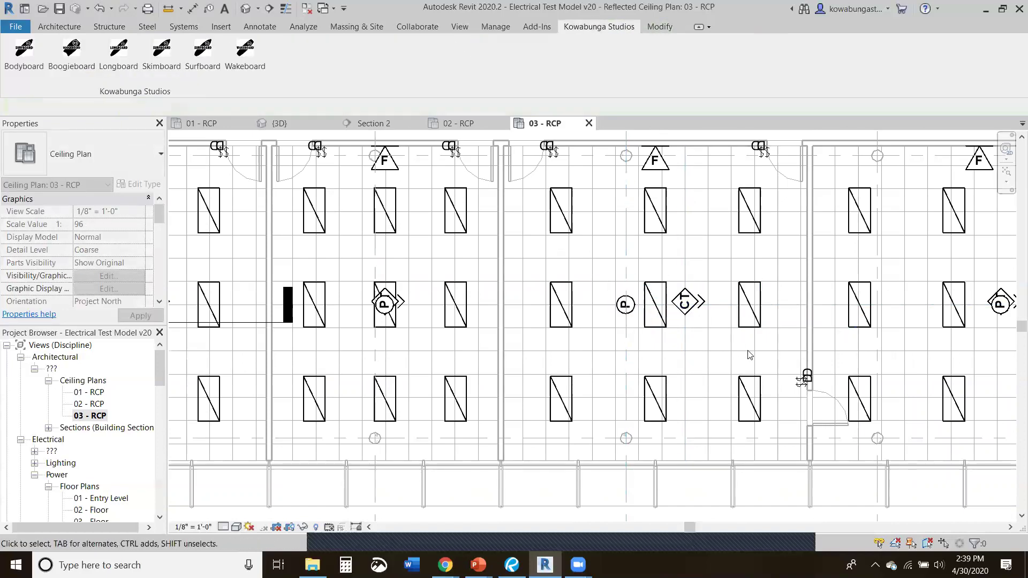
- Find the Section 2 cut line at the east end and bring up its actions
middle_drag(787, 313, 559, 305)
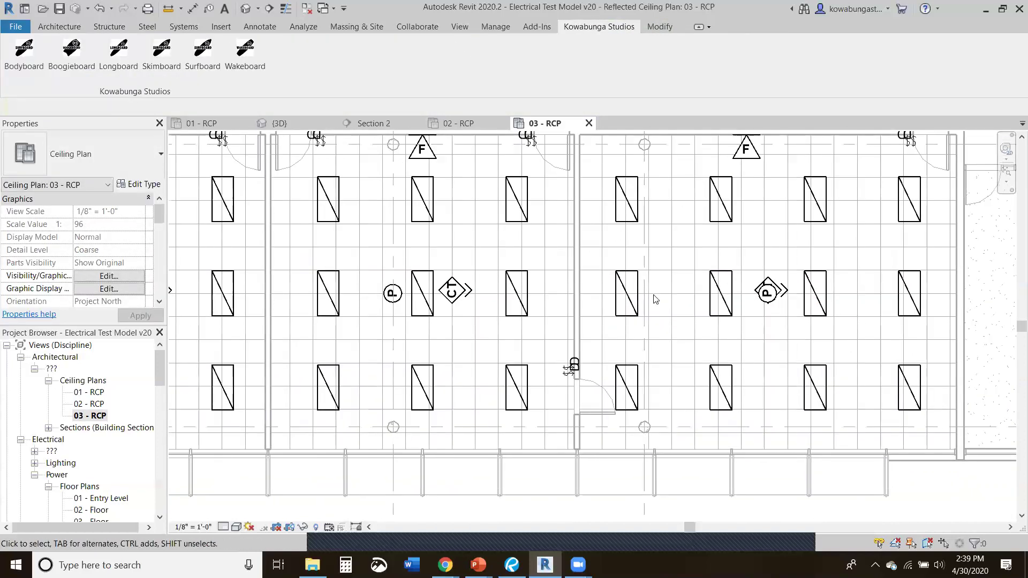
scroll(566, 372, down, 1)
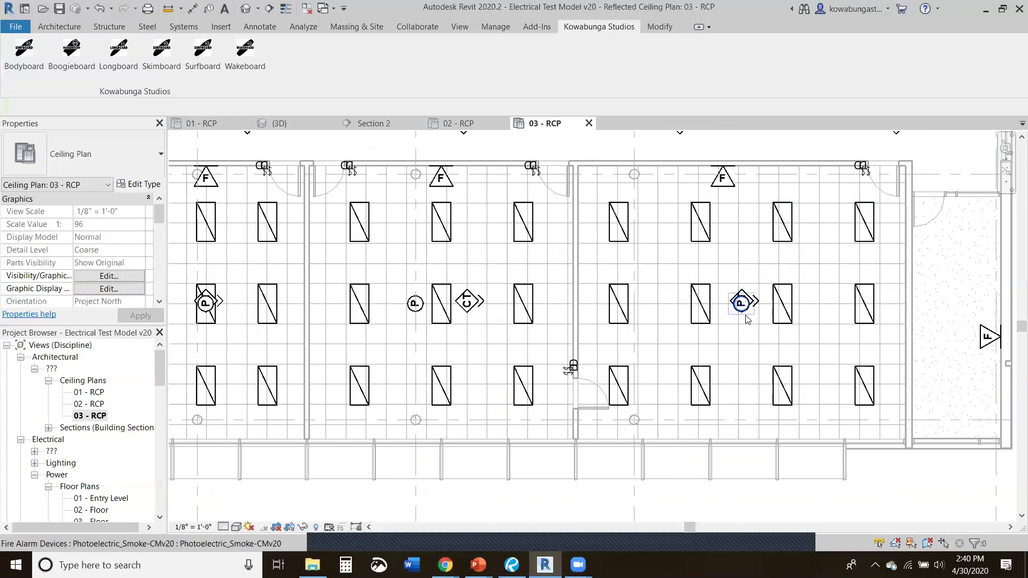
scroll(878, 177, up, 1)
scroll(850, 211, down, 1)
middle_drag(734, 360, 757, 245)
click(636, 354)
right_click(636, 354)
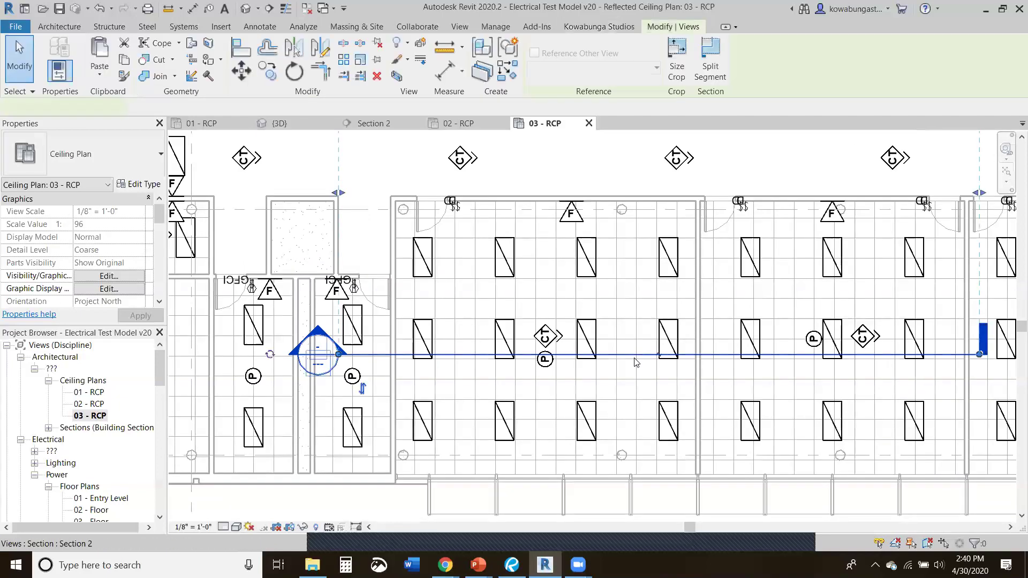
- Open Section 2 and select all Horn_Strobe instances in the entire project
click(673, 122)
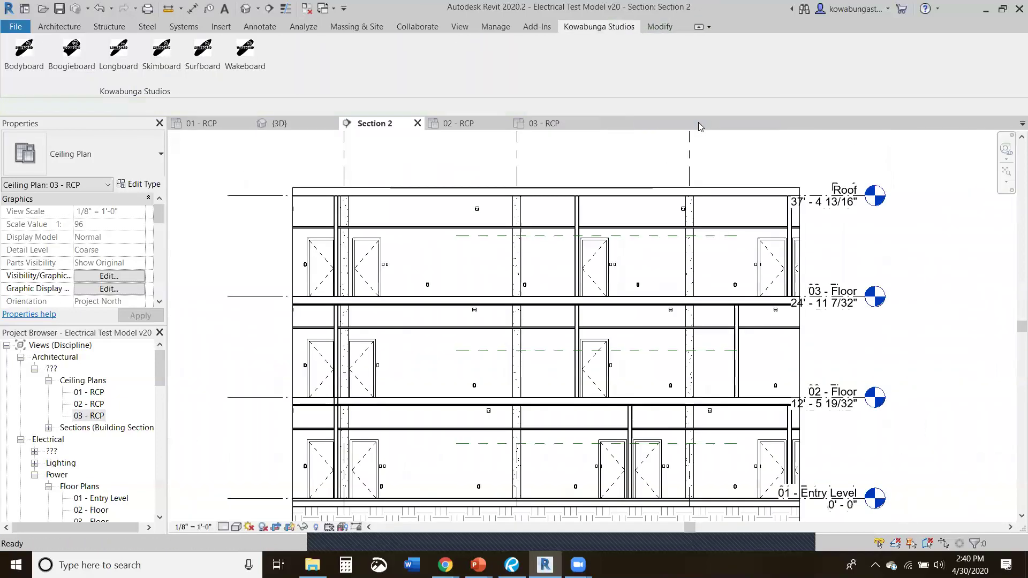
scroll(394, 492, up, 3)
middle_drag(507, 465, 509, 436)
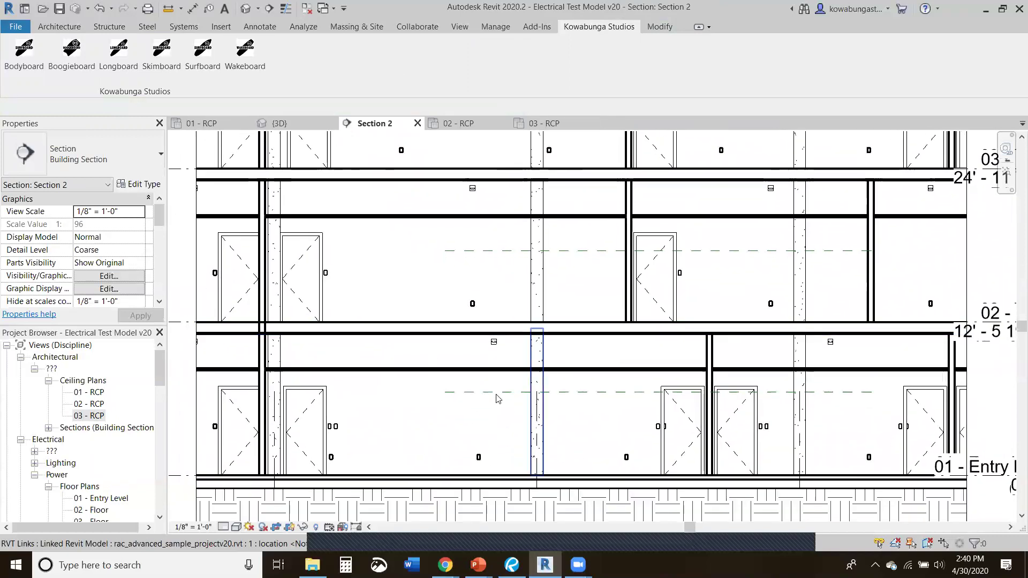
click(493, 343)
right_click(492, 346)
mouse_move(598, 213)
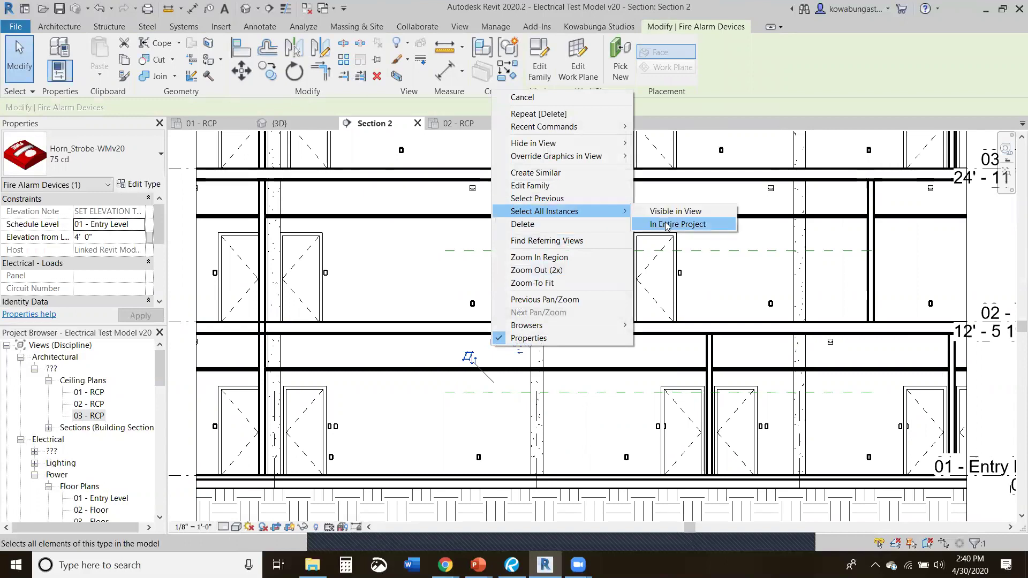
click(667, 225)
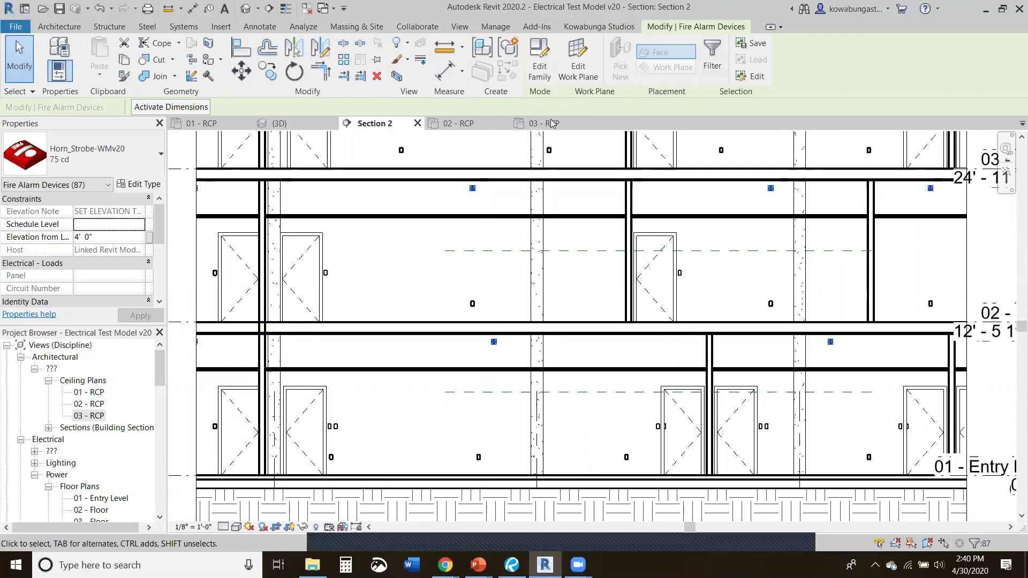
- Set Elevation from Level to 0' 0" for all 87 horn strobes, then deselect
click(117, 235)
text(0)
key(Return)
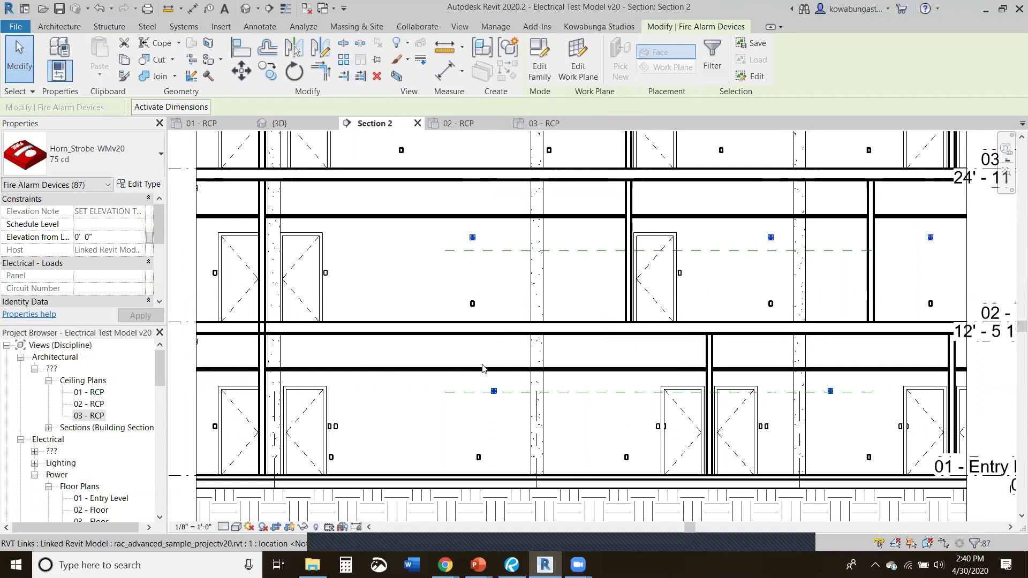
click(455, 423)
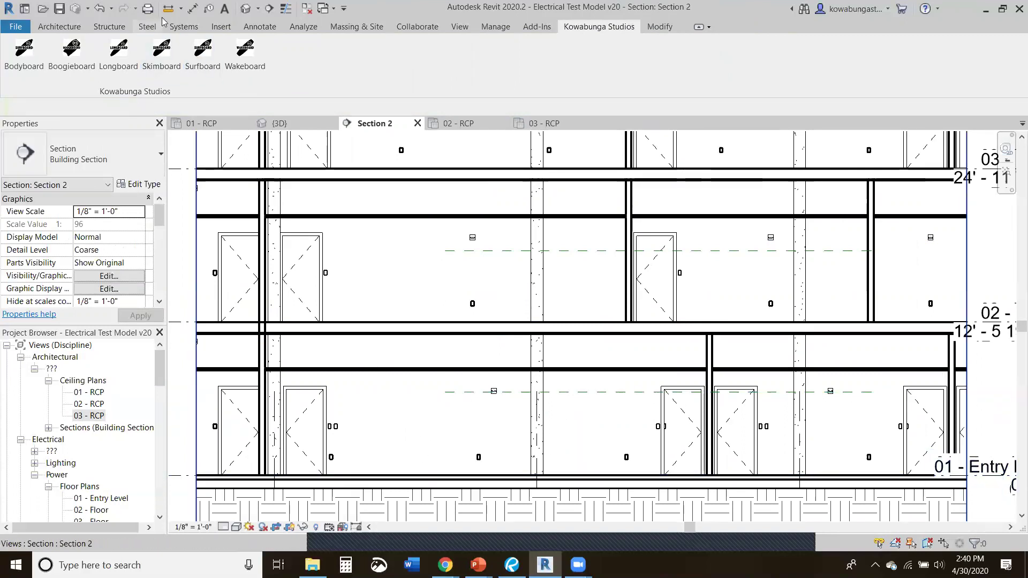
- Add aligned dimensions from the floor line: 4'-0" to the switch and 1'-6" to the receptacle
click(193, 9)
scroll(345, 419, up, 4)
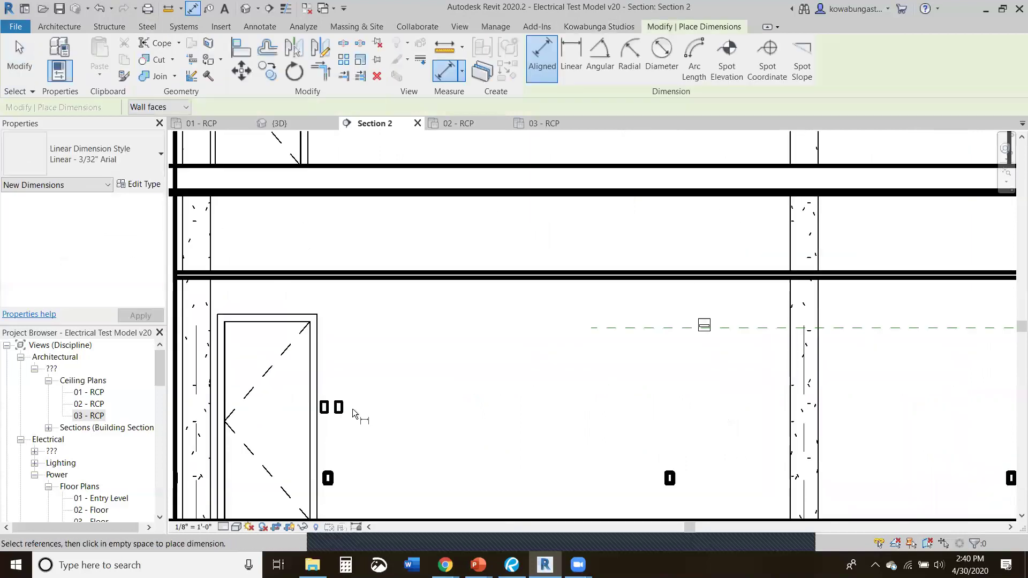
click(343, 407)
middle_drag(455, 513, 458, 482)
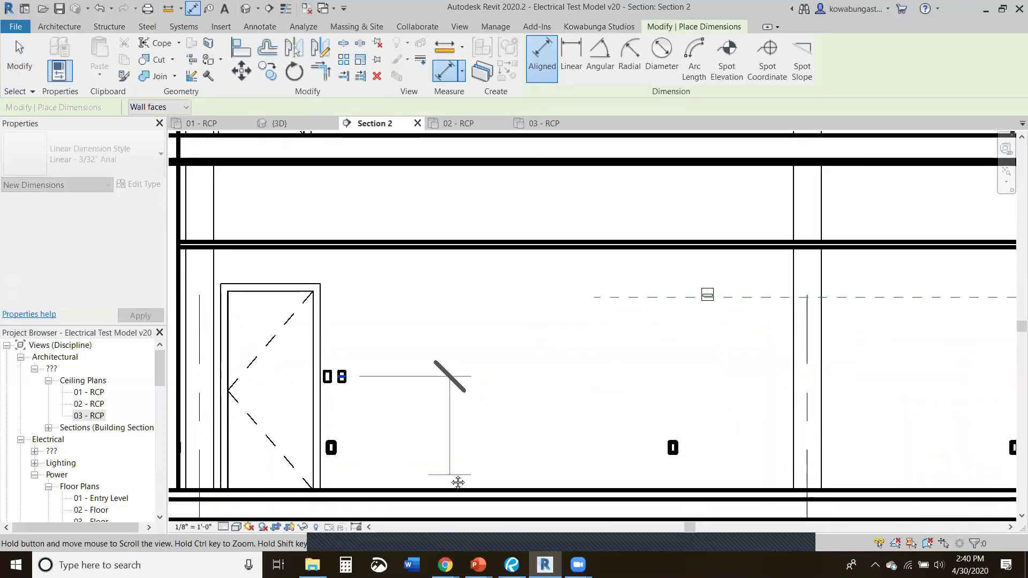
click(449, 488)
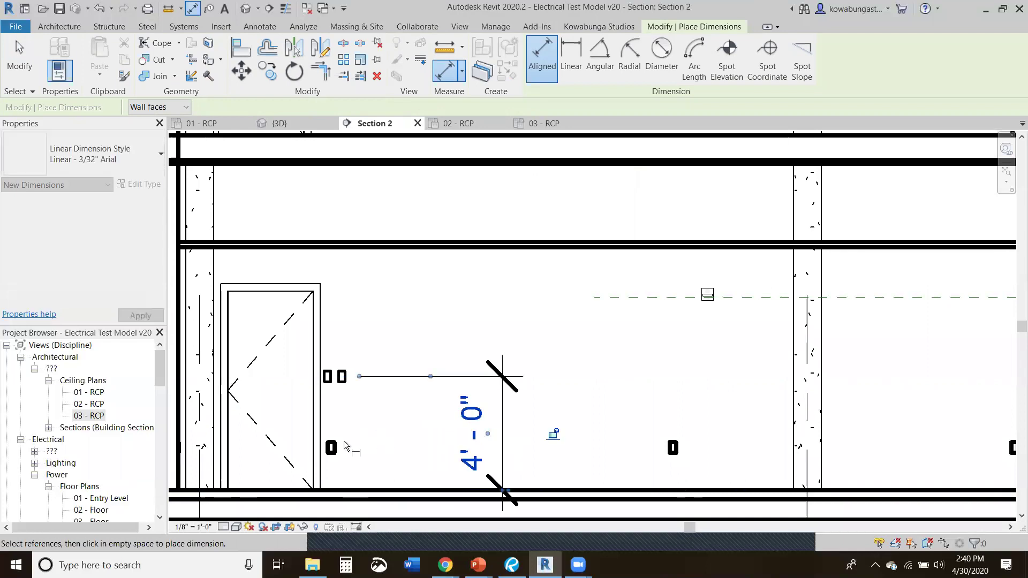
click(502, 436)
click(332, 448)
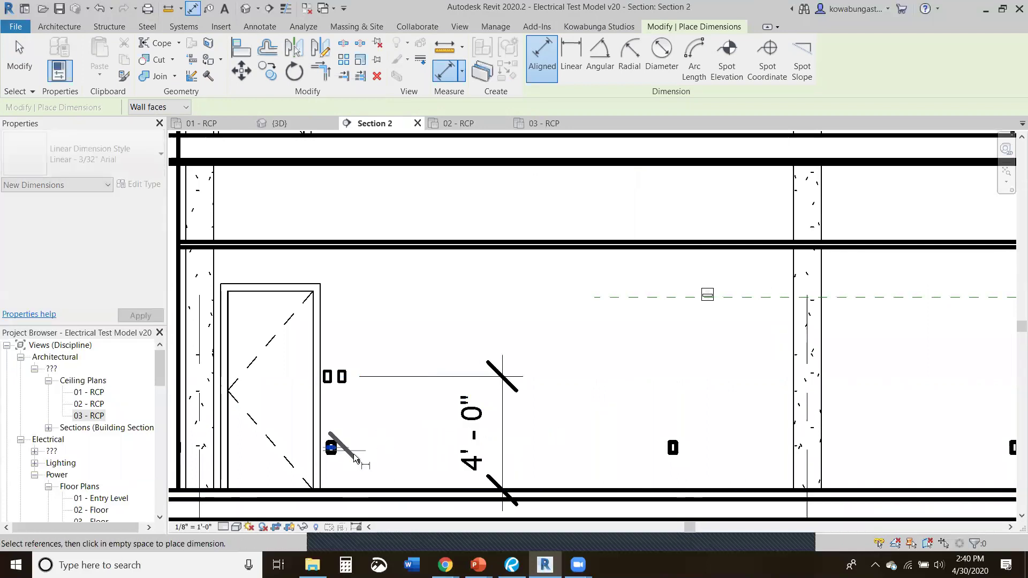
click(378, 496)
click(395, 460)
key(Escape)
key(Escape)
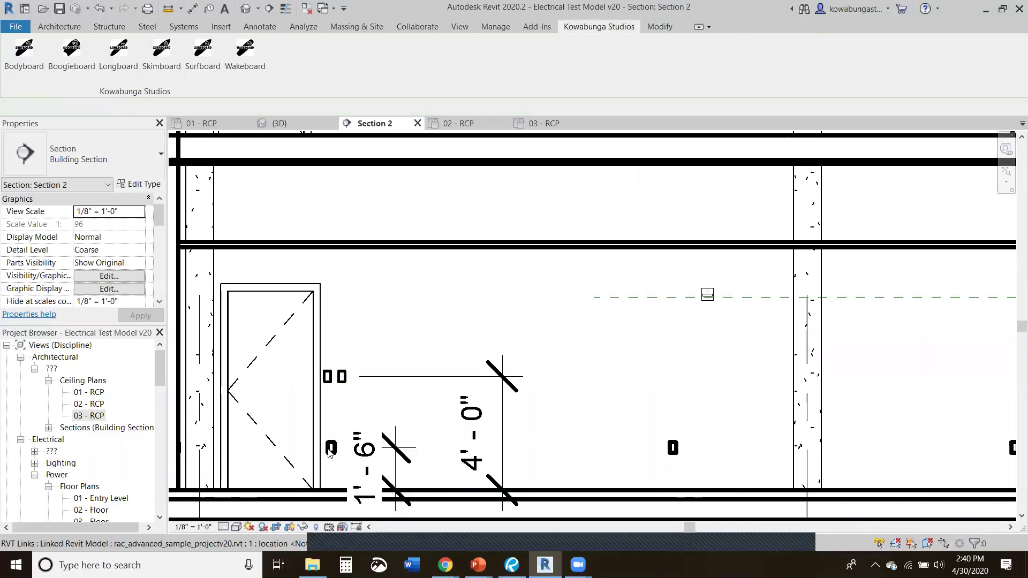
- Set the Section 2 visual style to Shaded
click(331, 451)
click(341, 444)
click(193, 527)
click(236, 527)
click(236, 527)
click(268, 485)
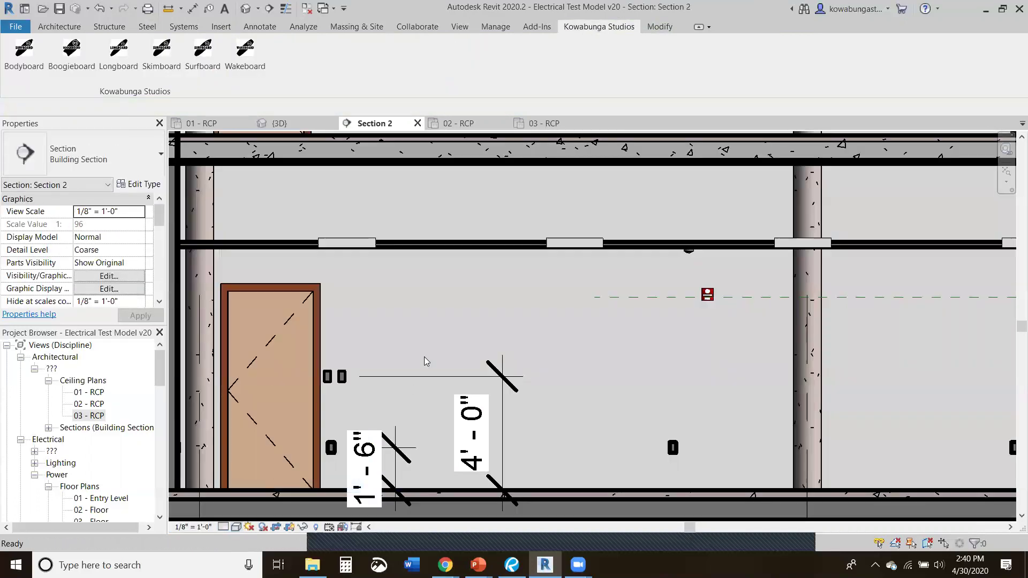
- Select the dimmer switch and the receptacle to check their mounting heights
click(343, 377)
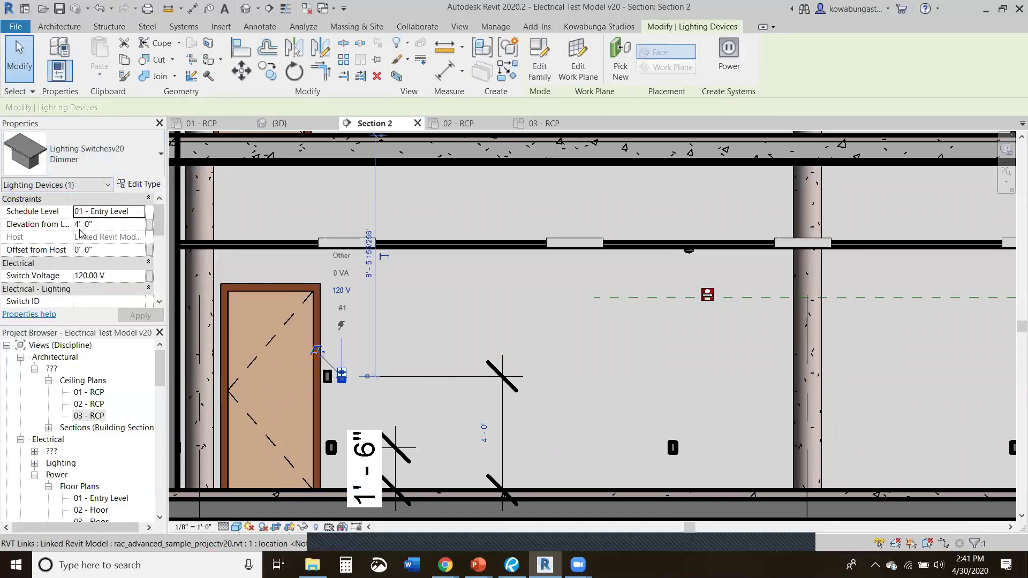
key(Escape)
click(331, 447)
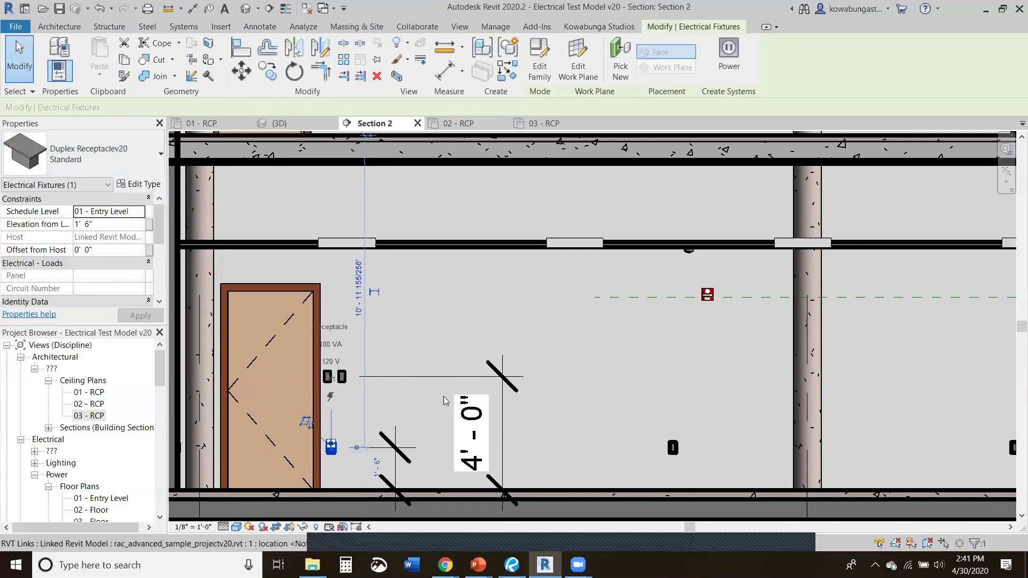
key(Escape)
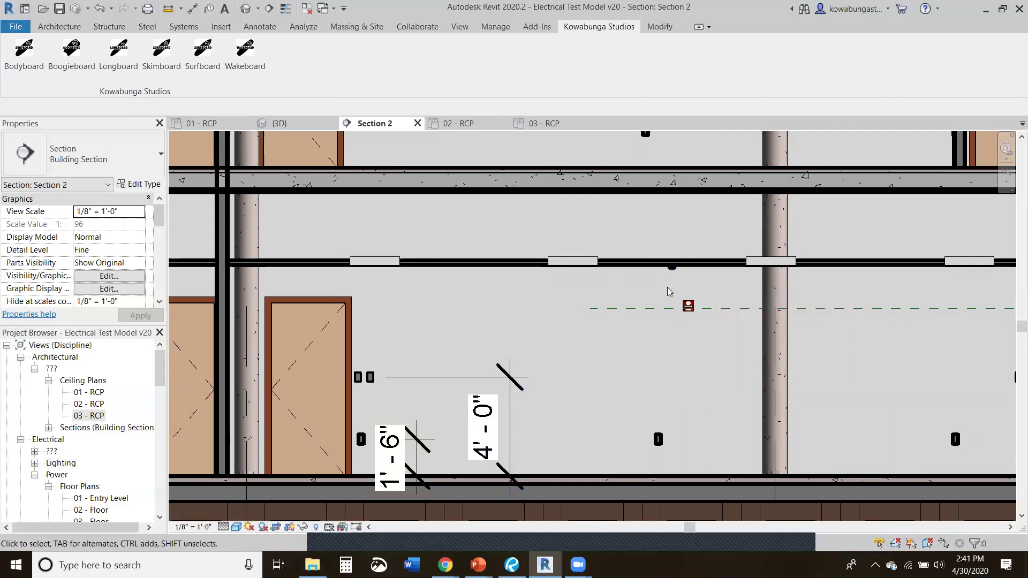
- Move the Section 2 line up to gridline B on 02 - RCP and open its view
scroll(651, 308, down, 2)
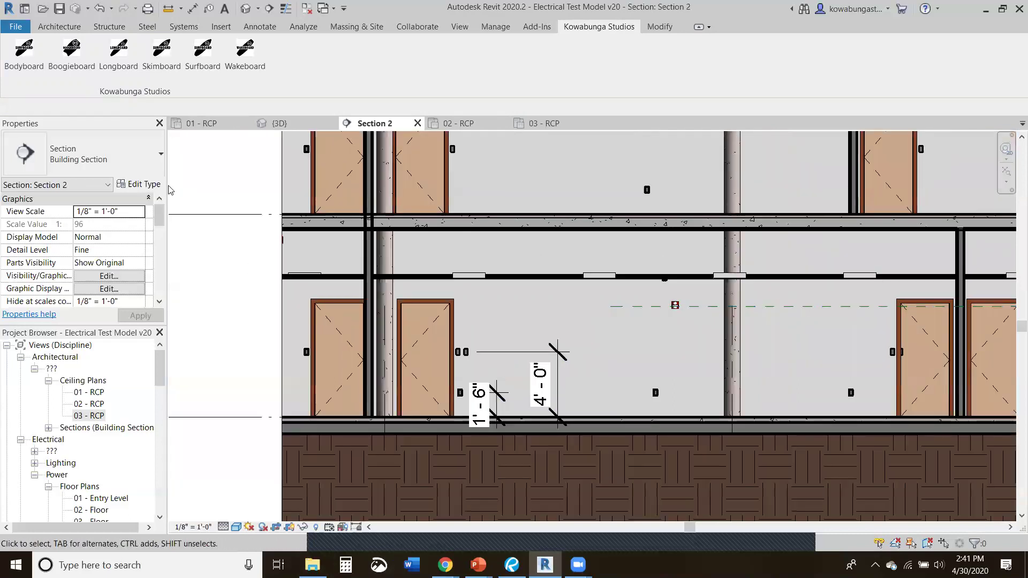
click(225, 127)
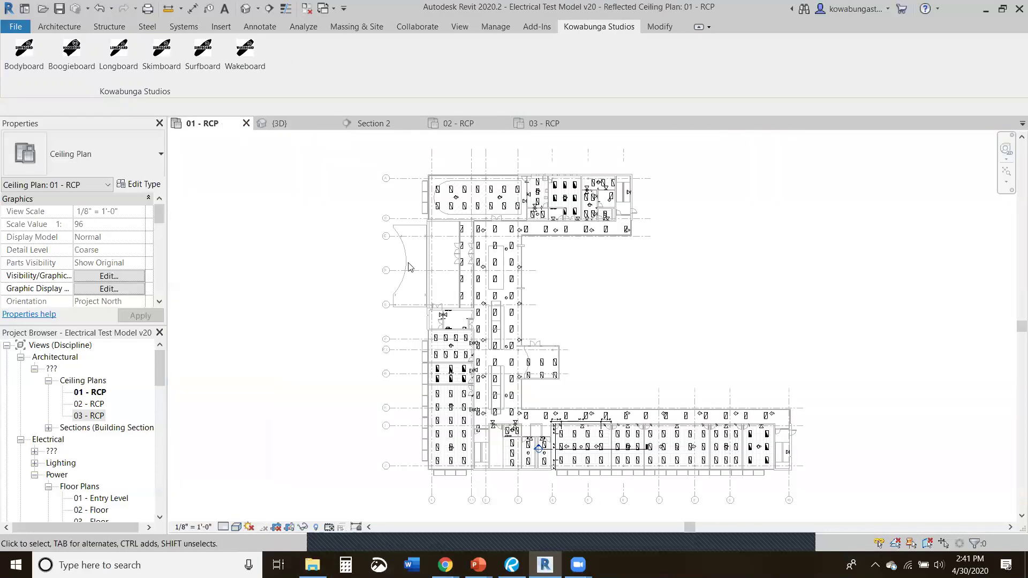
click(458, 125)
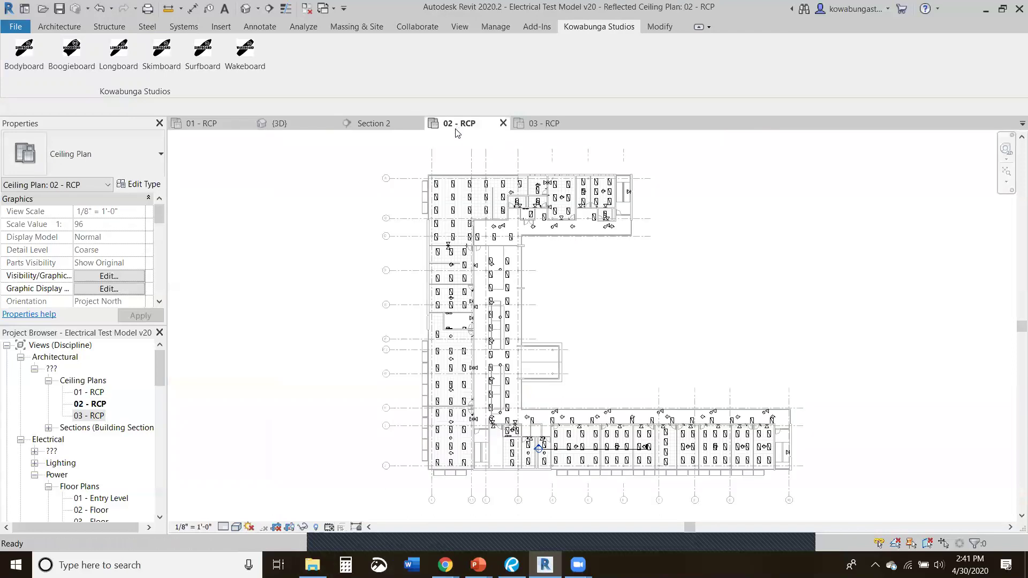
scroll(456, 196, up, 1)
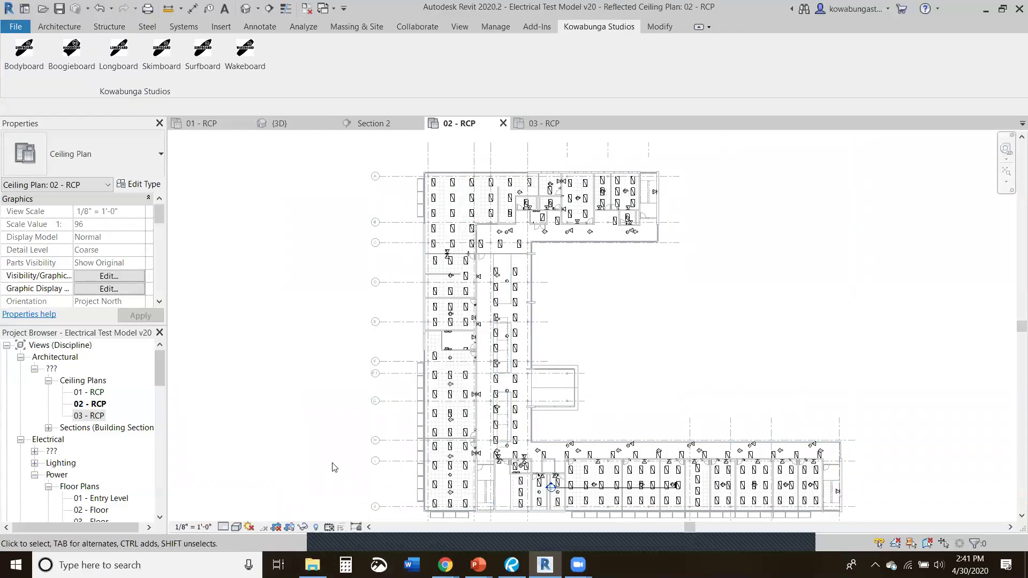
drag(595, 488, 440, 225)
right_click(441, 225)
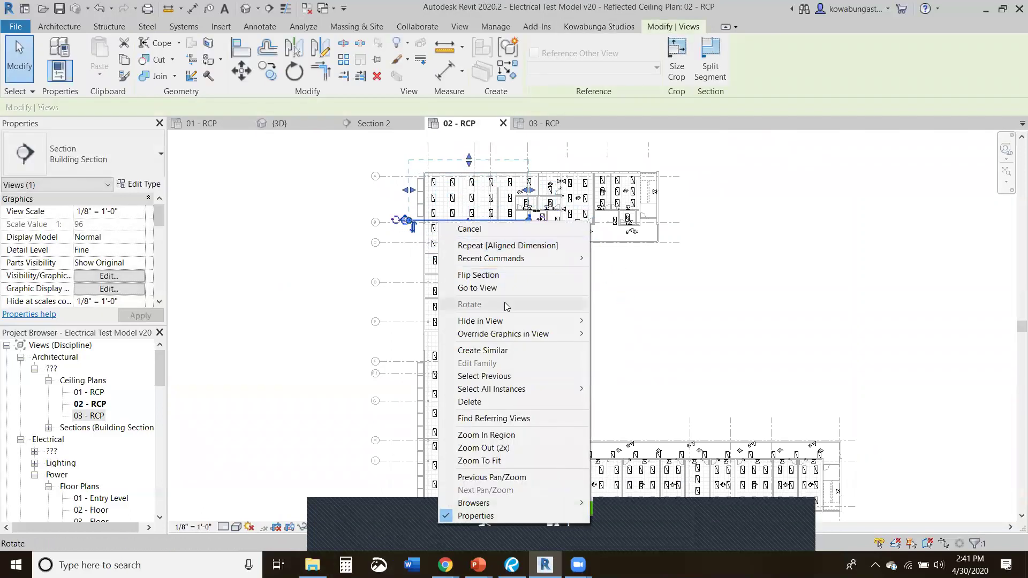
click(508, 288)
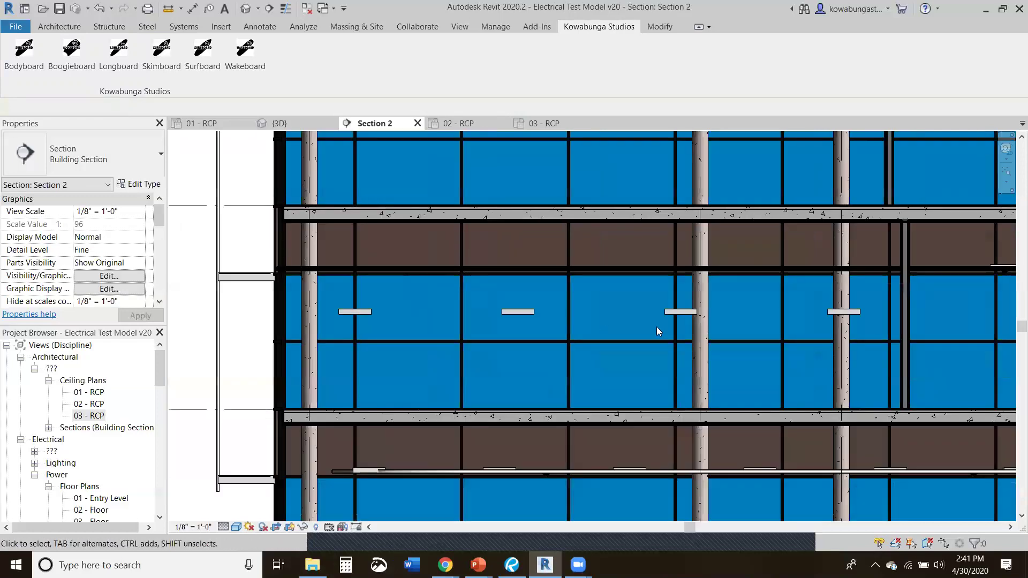
- Draw a new building section across the top wing in the 01 - RCP plan
scroll(657, 328, down, 2)
click(202, 124)
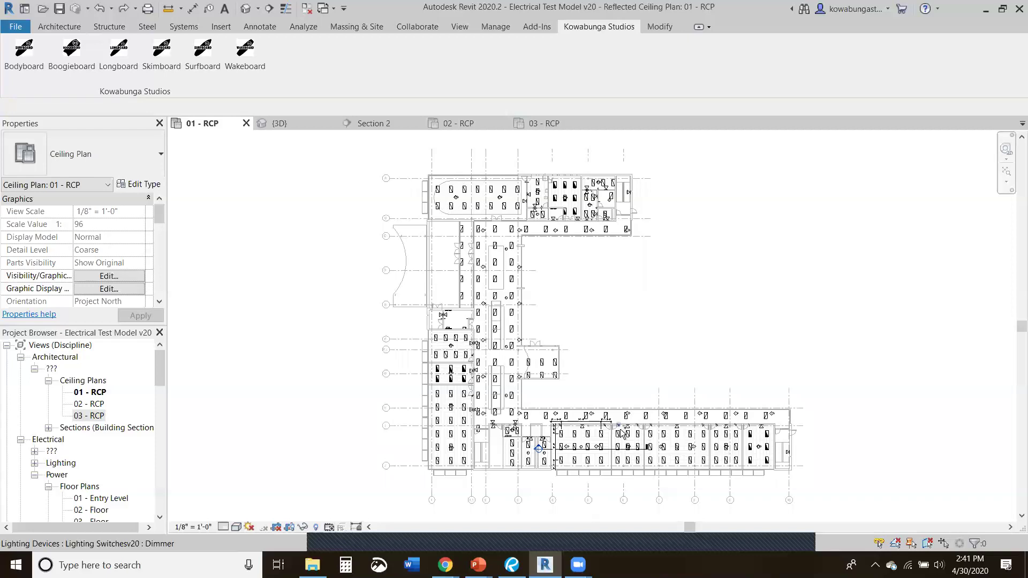
click(556, 452)
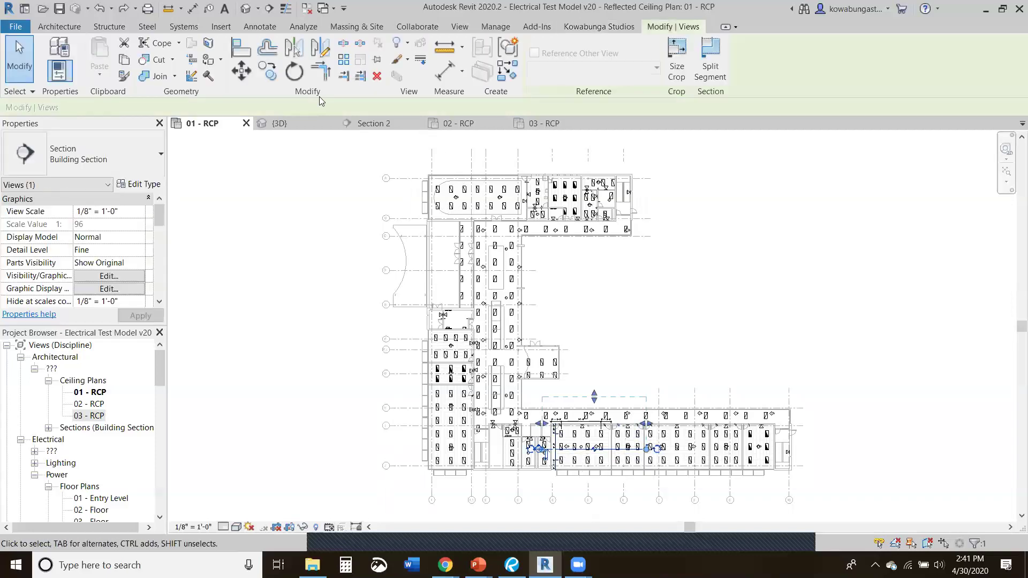
key(Escape)
click(269, 9)
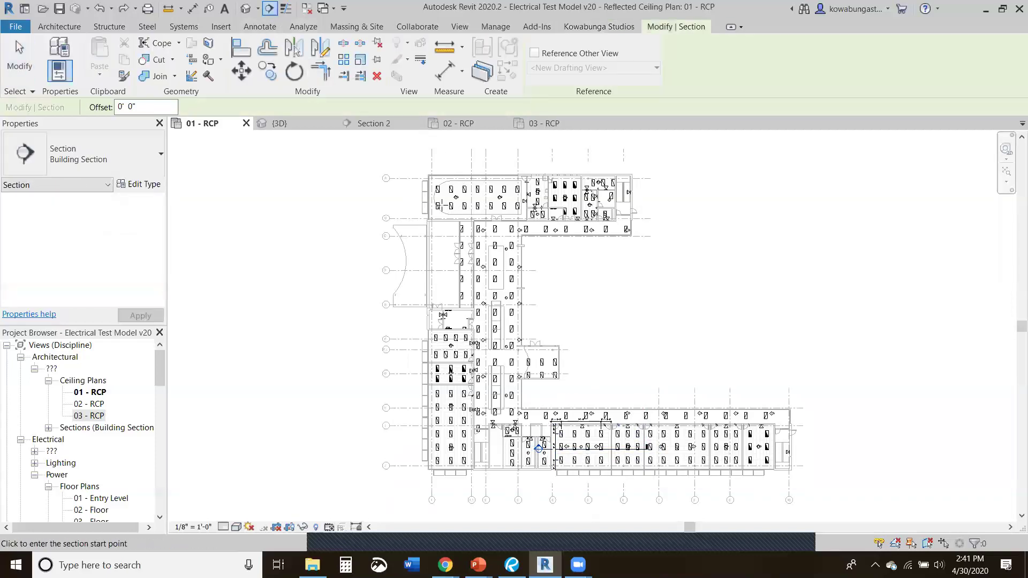
click(412, 202)
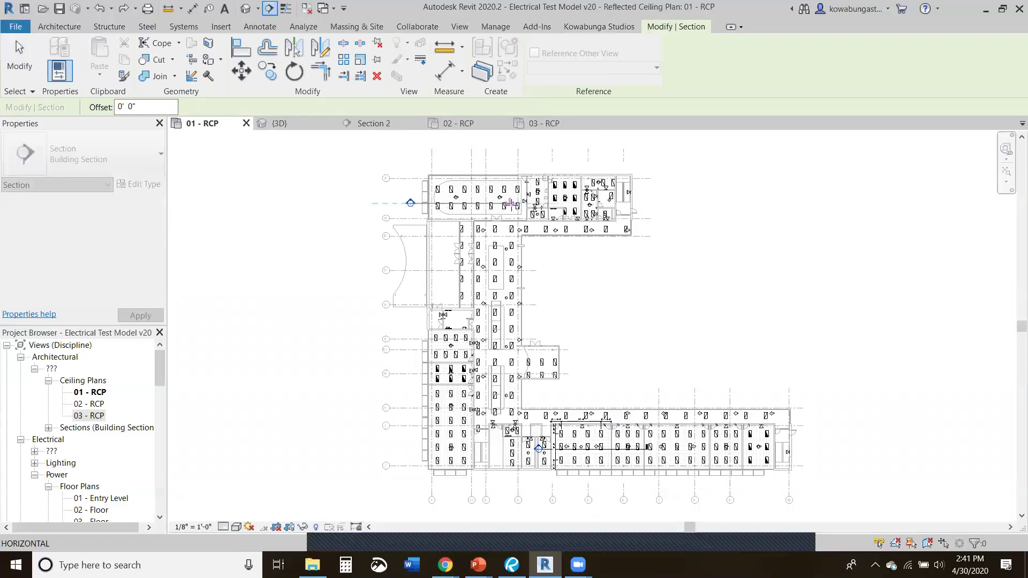
click(510, 203)
key(Escape)
- Open the Section 3 view from the new section line on 02 - RCP, then return to Section 2
scroll(571, 461, up, 5)
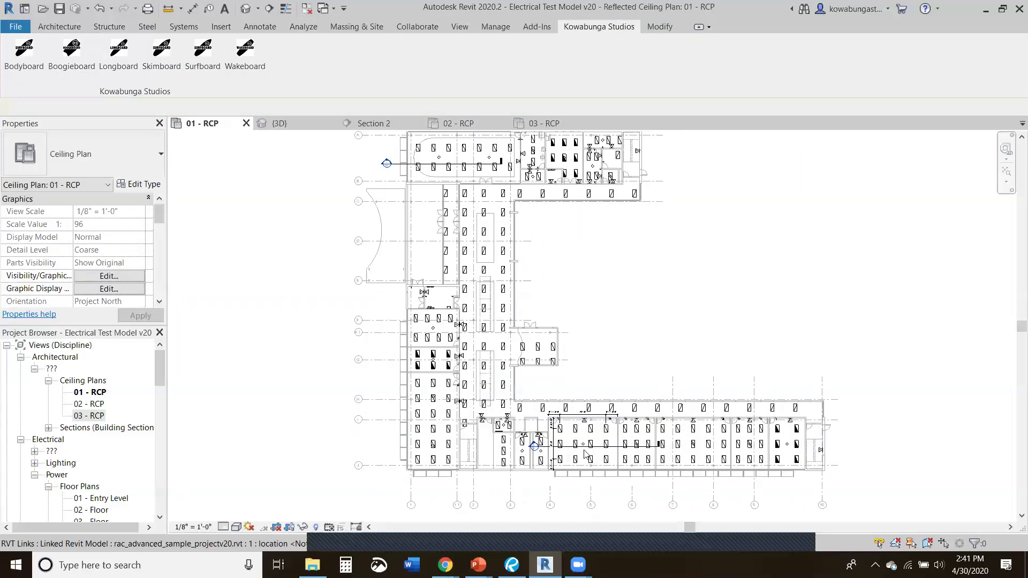
click(591, 424)
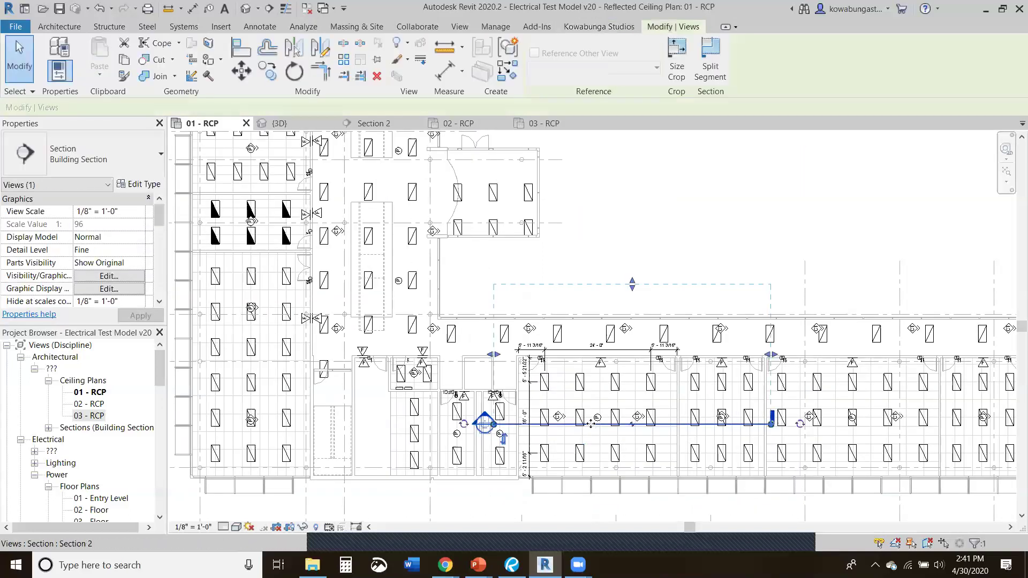
click(461, 124)
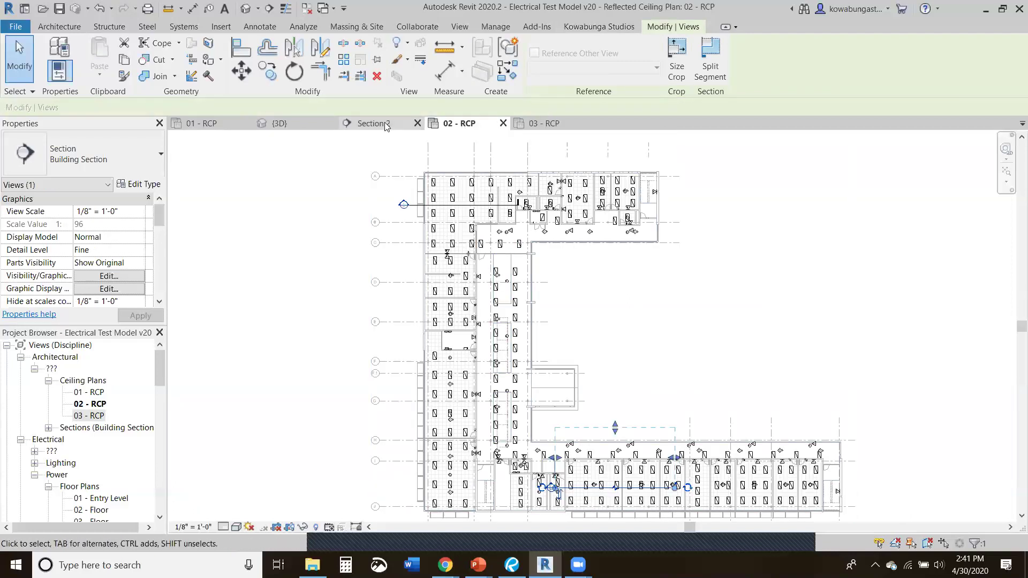
click(463, 204)
right_click(461, 203)
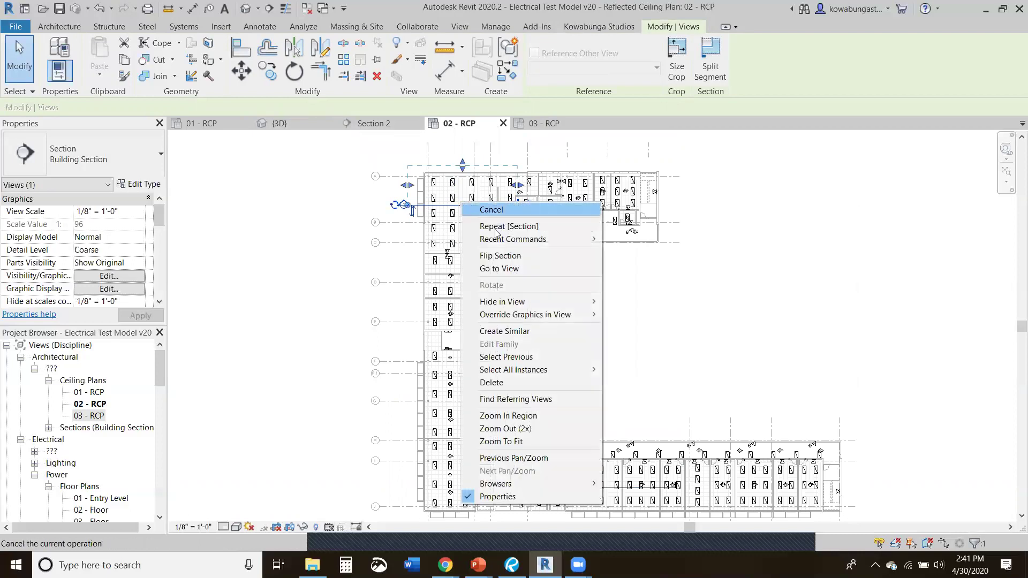
click(510, 272)
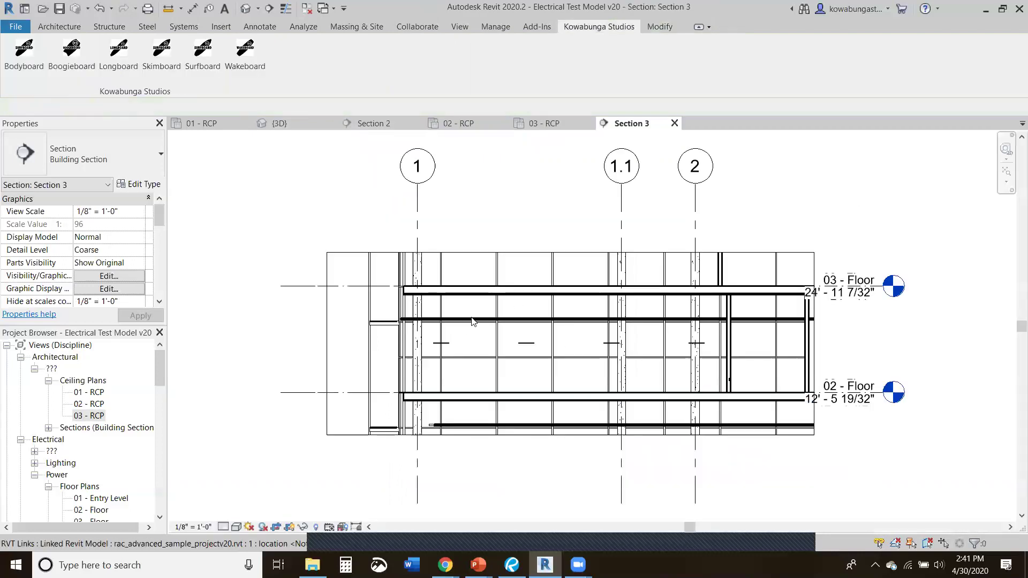
scroll(497, 360, up, 3)
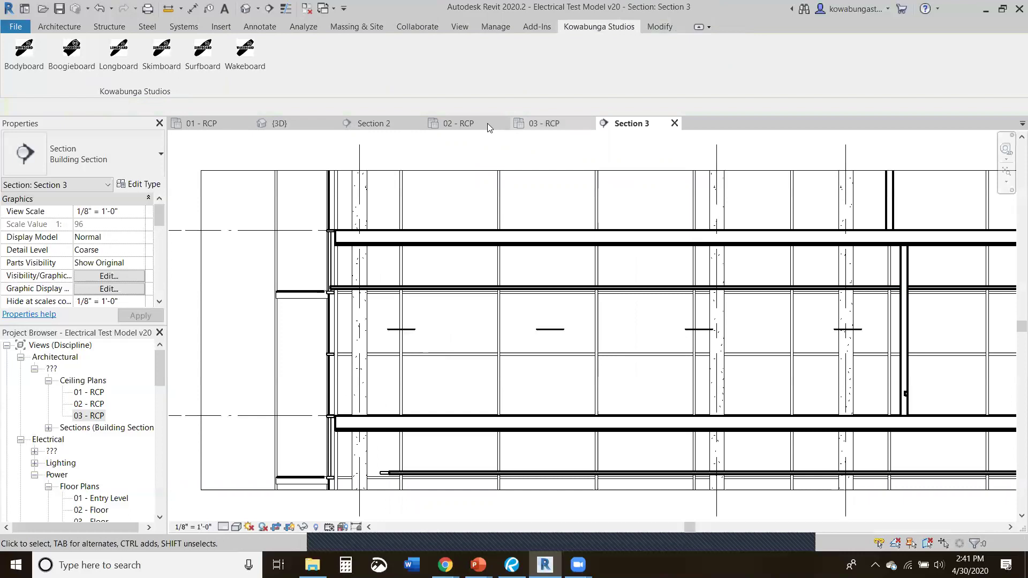
click(374, 123)
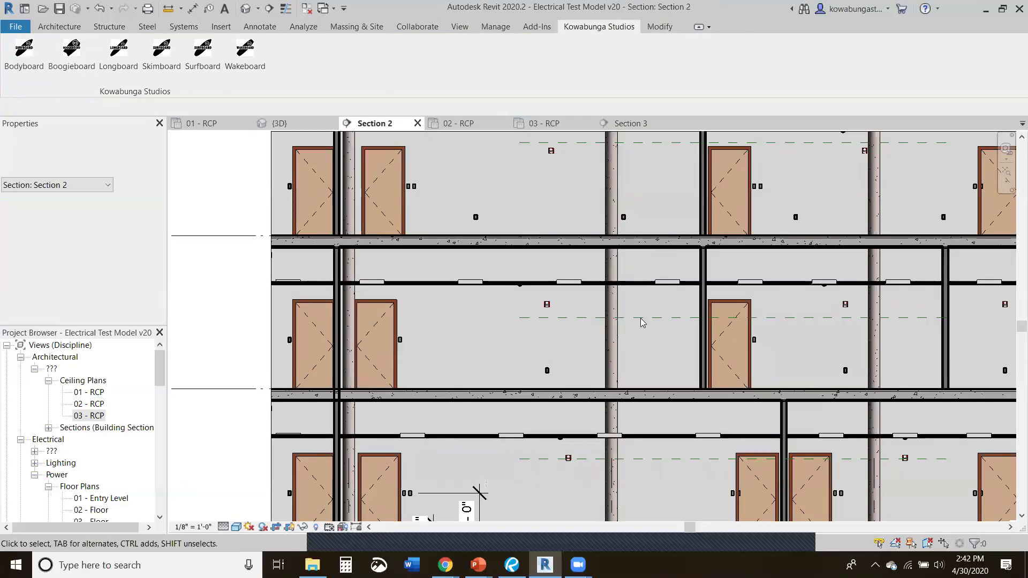
- Undo the recent commands back to the earlier drag using the Undo history list
scroll(667, 325, up, 2)
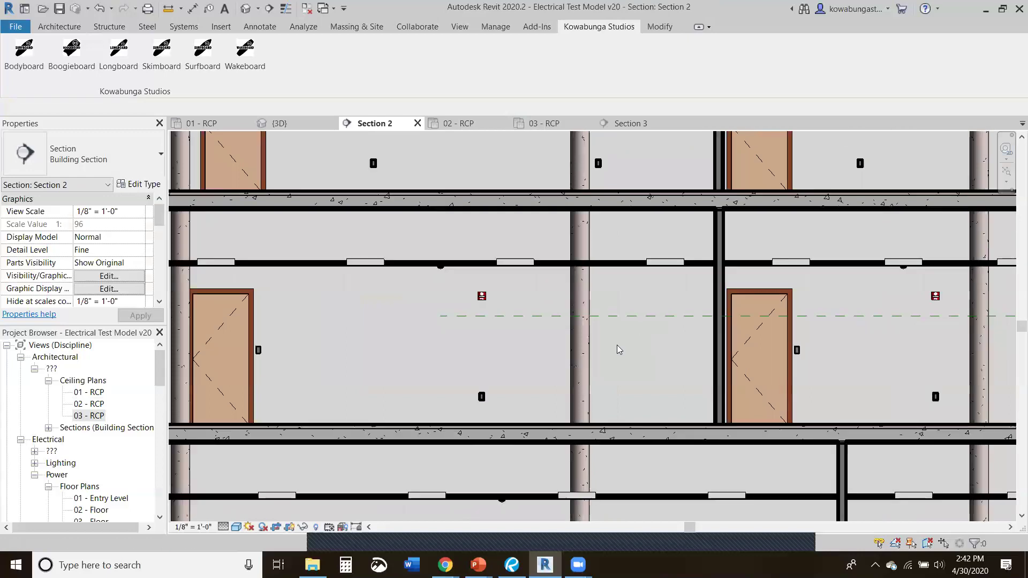
click(628, 322)
click(629, 321)
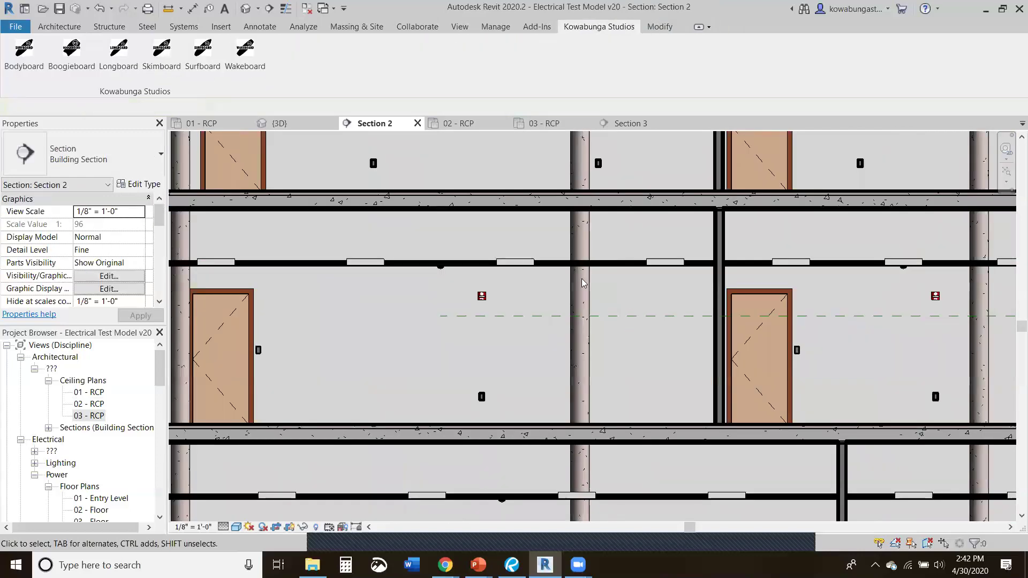
scroll(482, 320, down, 5)
scroll(560, 343, up, 5)
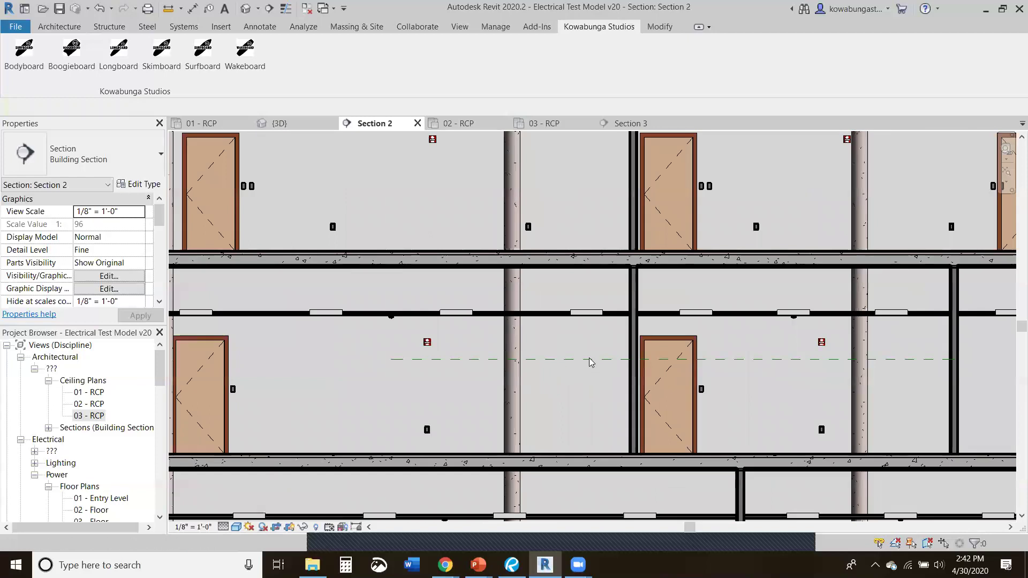
scroll(590, 362, down, 4)
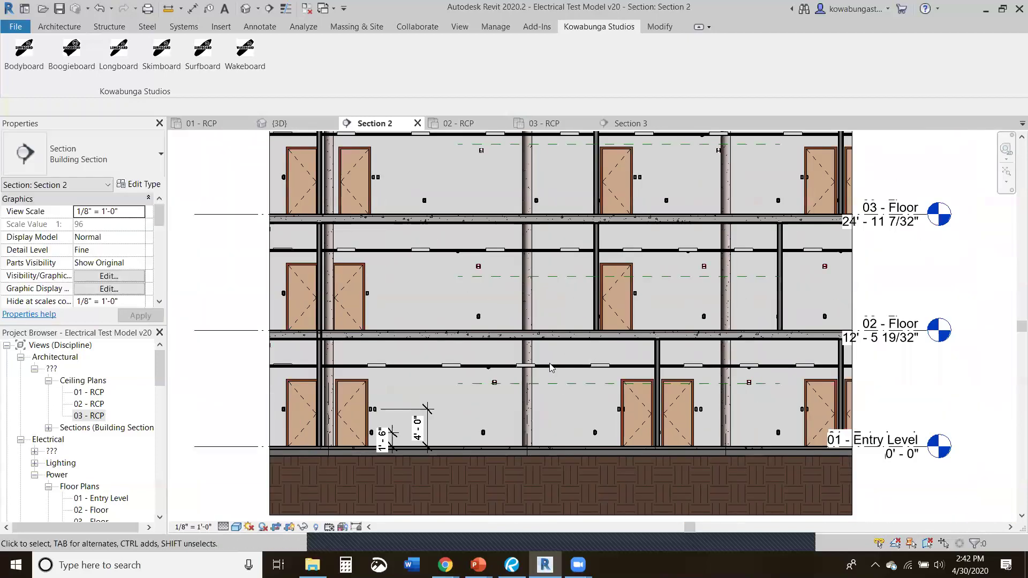
click(287, 125)
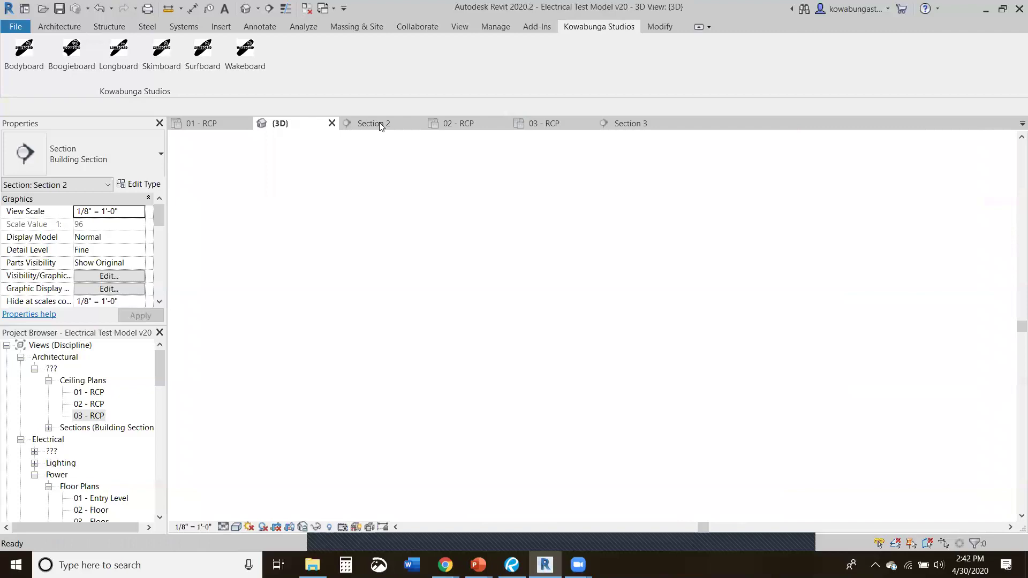
click(381, 123)
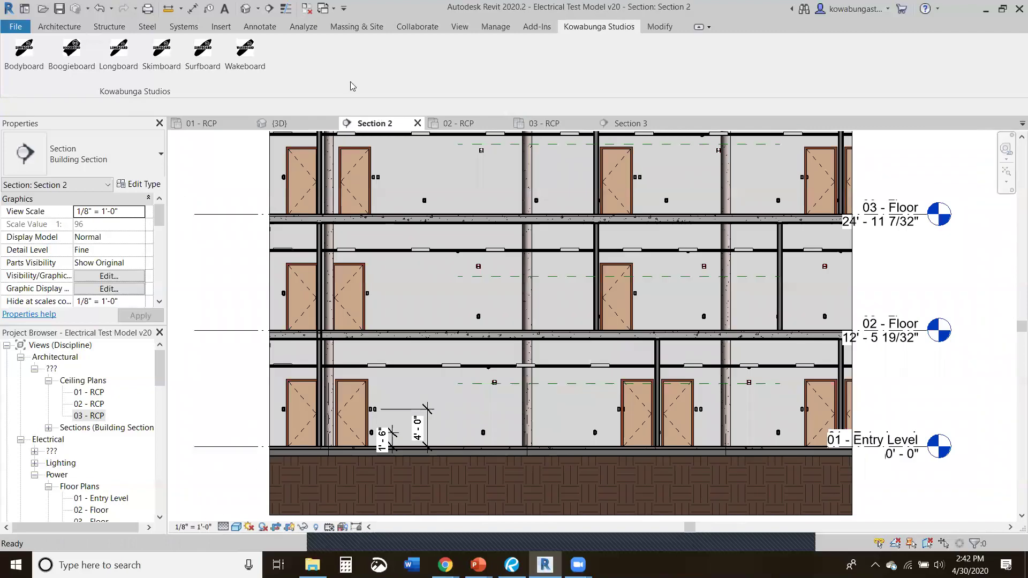
click(112, 9)
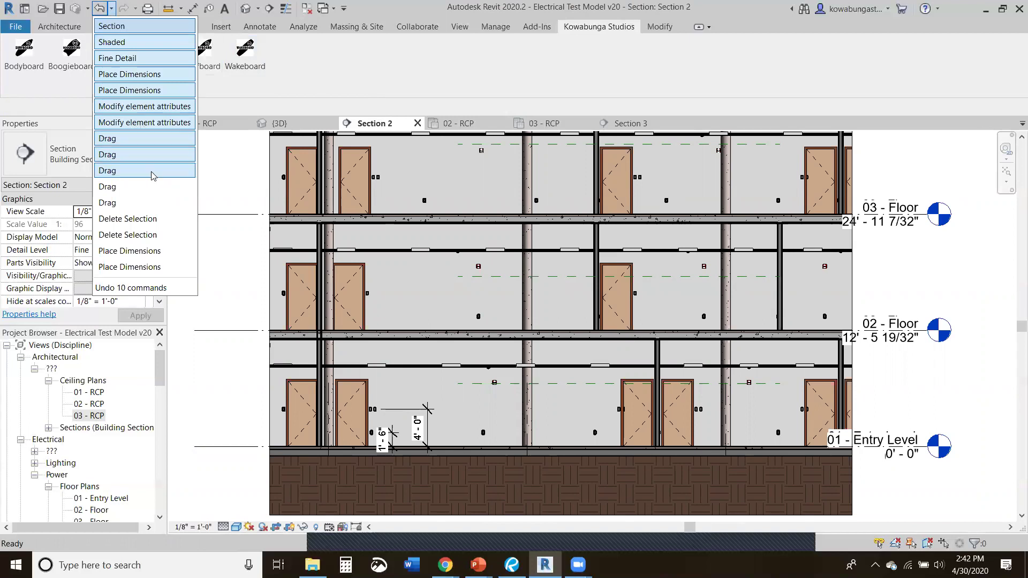
click(142, 203)
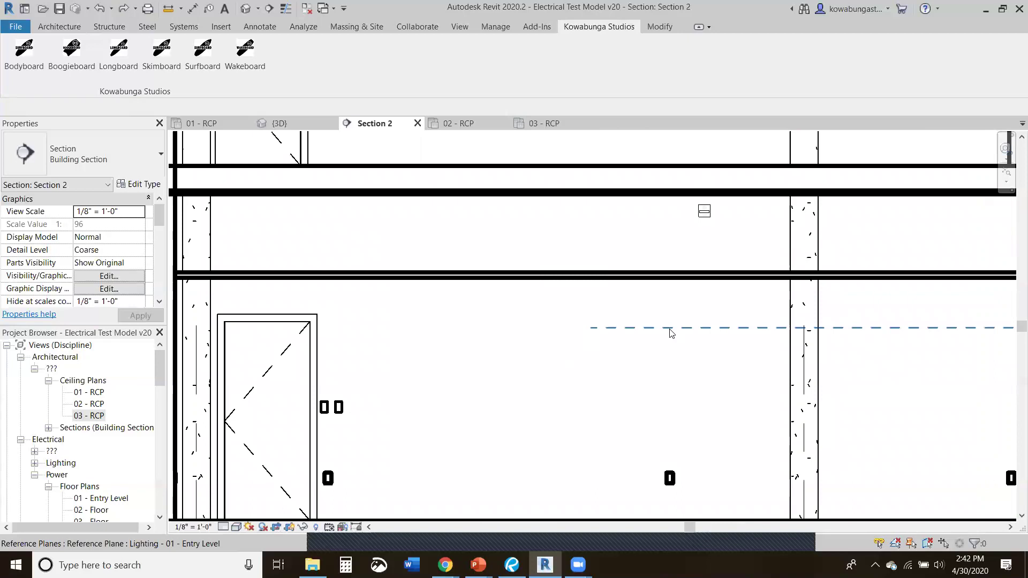
- Select all Horn_Strobe fire alarm devices in the entire project and set their elevation to 0
click(691, 328)
click(723, 257)
scroll(723, 257, down, 3)
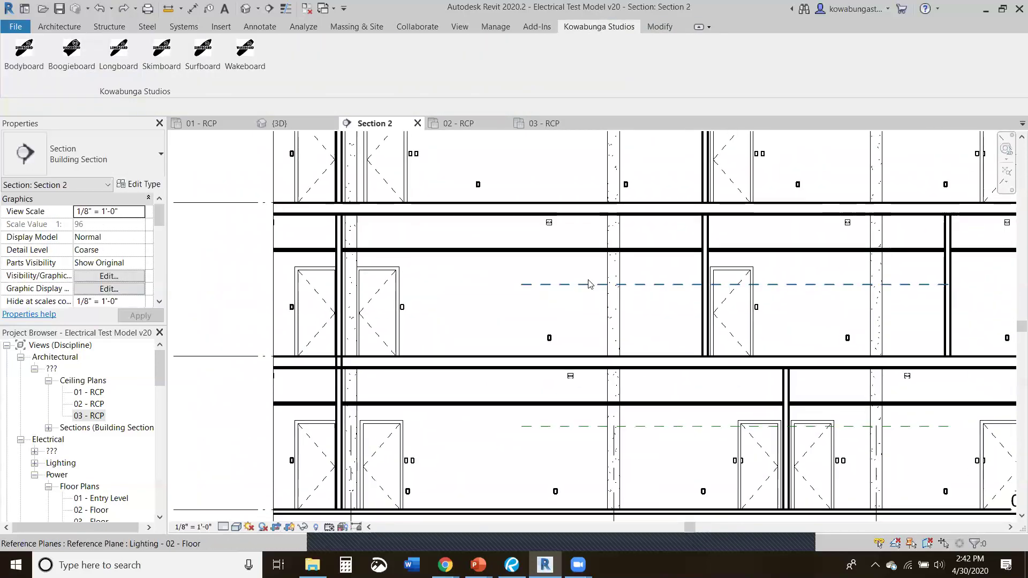
click(588, 283)
scroll(581, 283, up, 3)
click(528, 176)
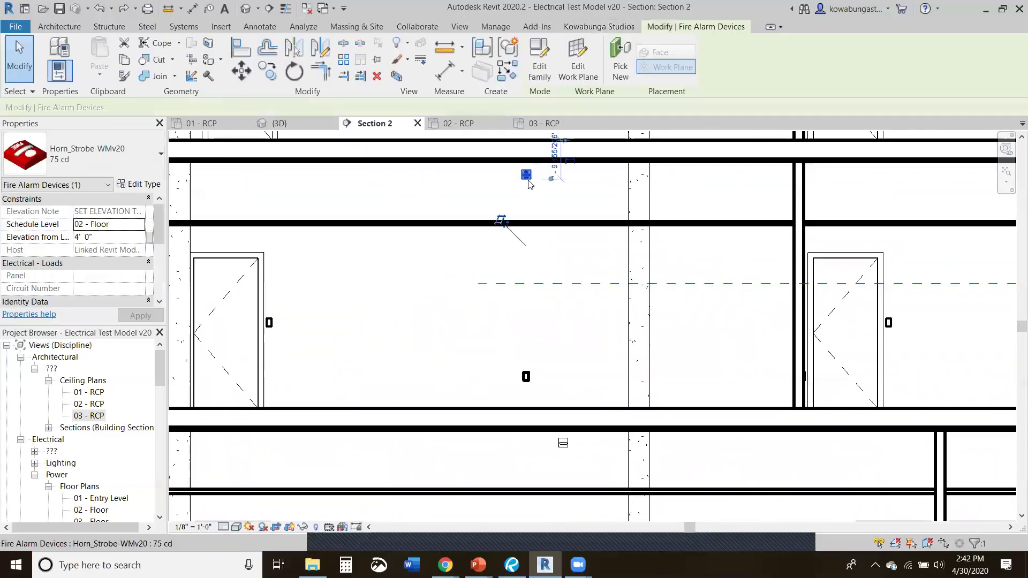
right_click(528, 181)
right_click(528, 180)
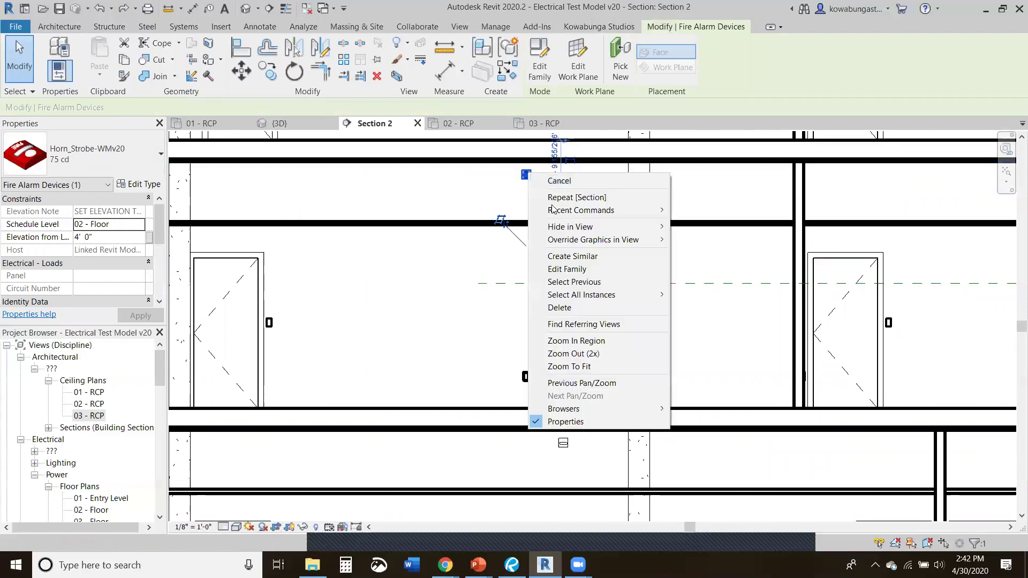
mouse_move(605, 295)
click(690, 308)
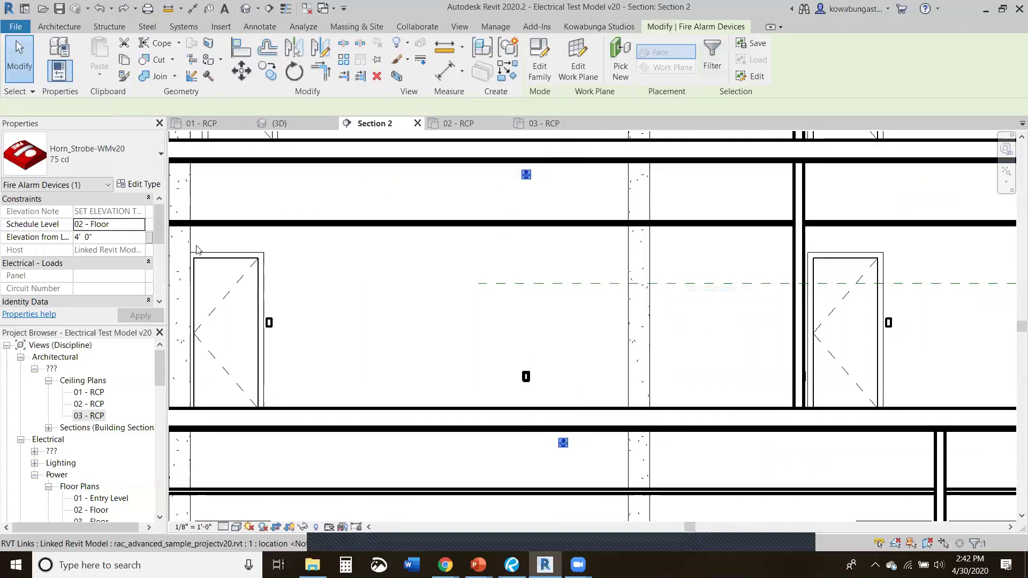
click(119, 240)
text(0)
key(Return)
- Drag the Lighting - 02 - Floor reference plane higher in Section 2
click(538, 279)
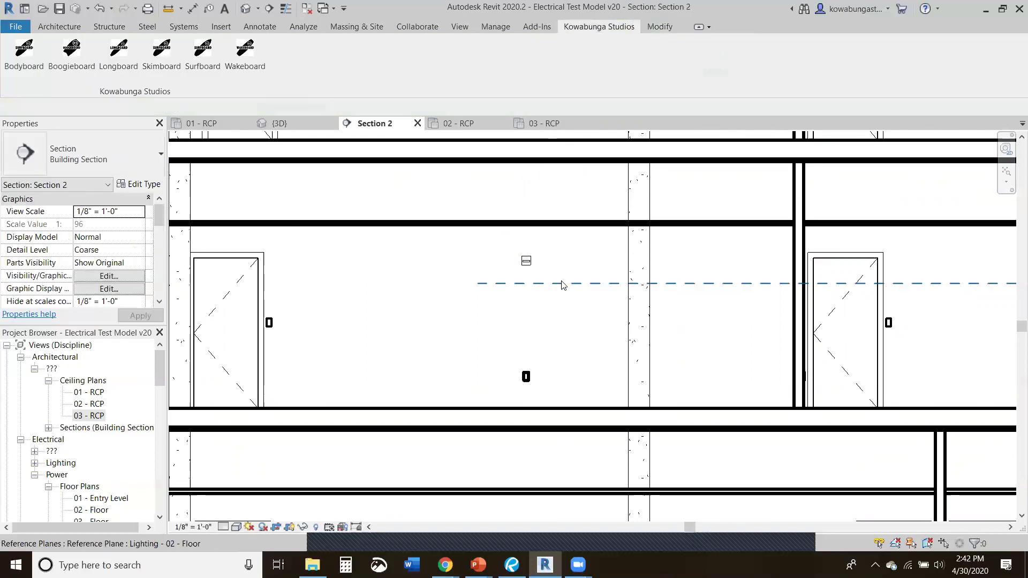
drag(565, 283, 572, 247)
key(Escape)
- Draw a section across the top wing of 02 - RCP and open its Section 3 view
click(459, 123)
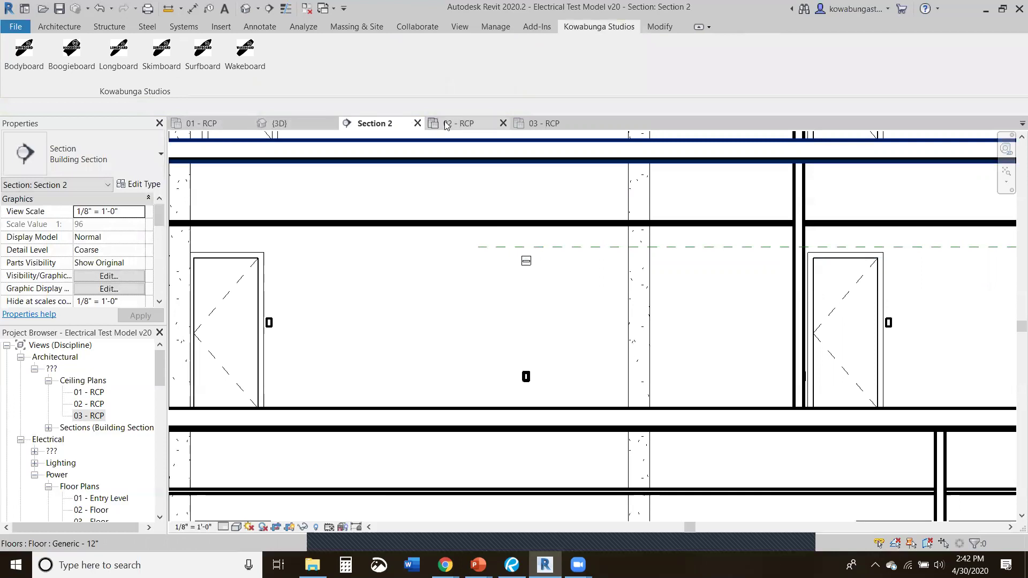
click(268, 8)
click(415, 212)
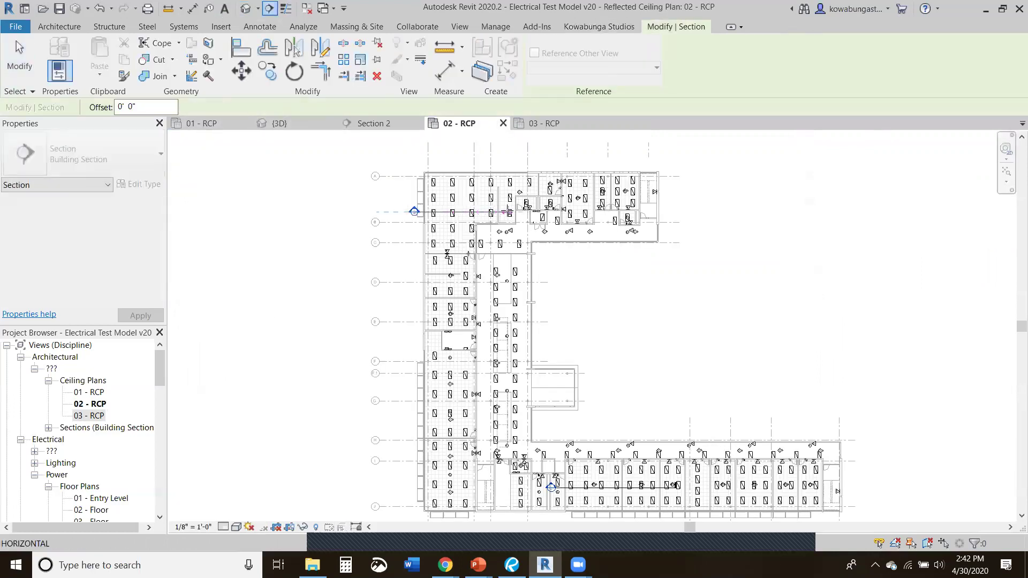
click(507, 211)
key(Escape)
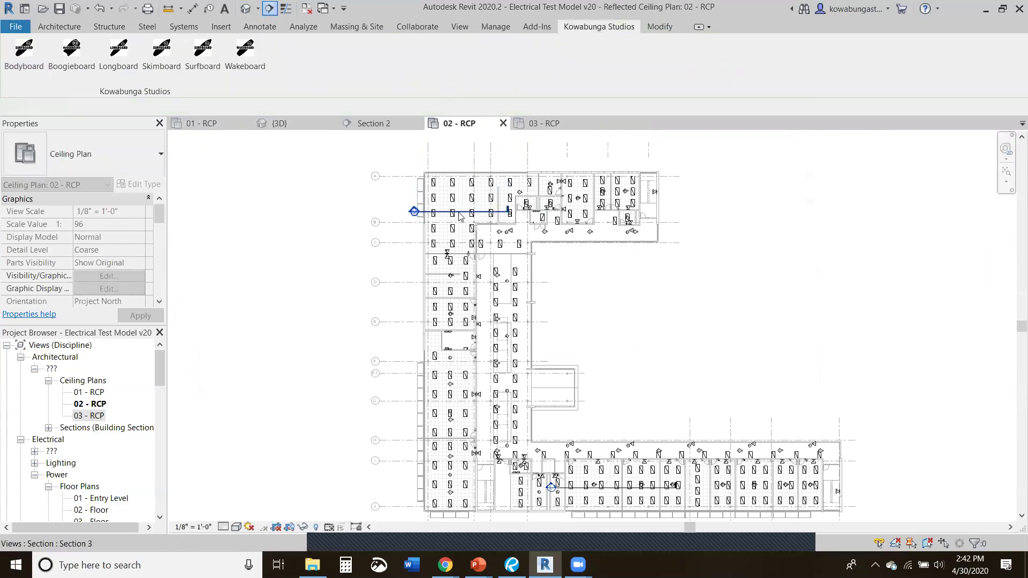
right_click(461, 213)
click(498, 280)
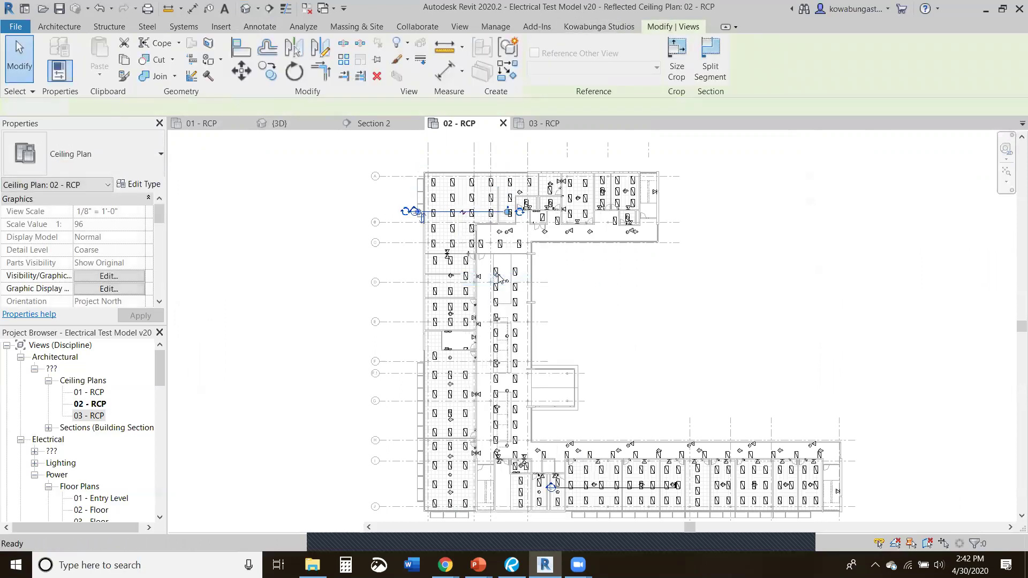
- Set Section 3 to Fine detail level and Consistent Colors visual style
scroll(527, 332, up, 3)
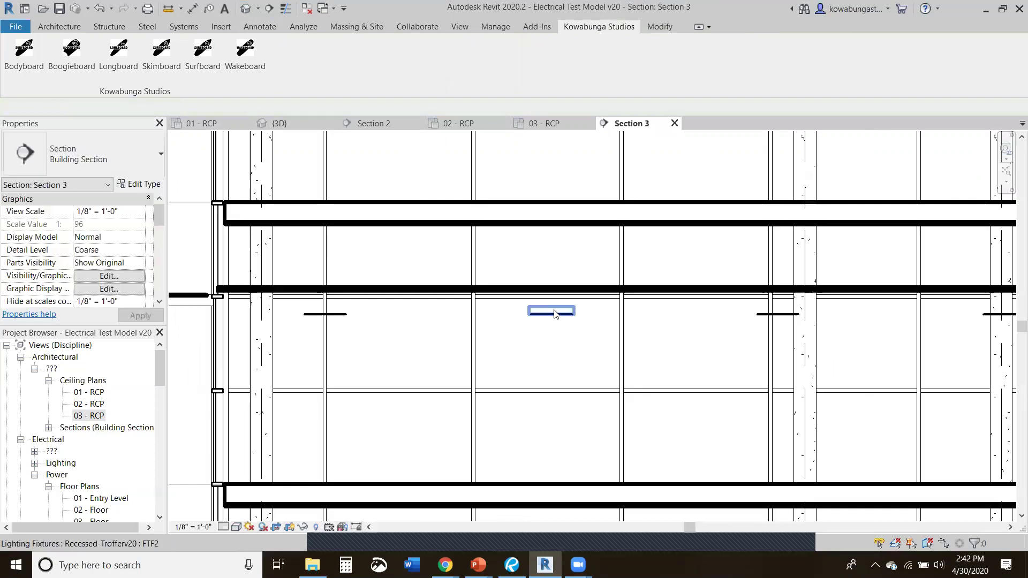
click(231, 528)
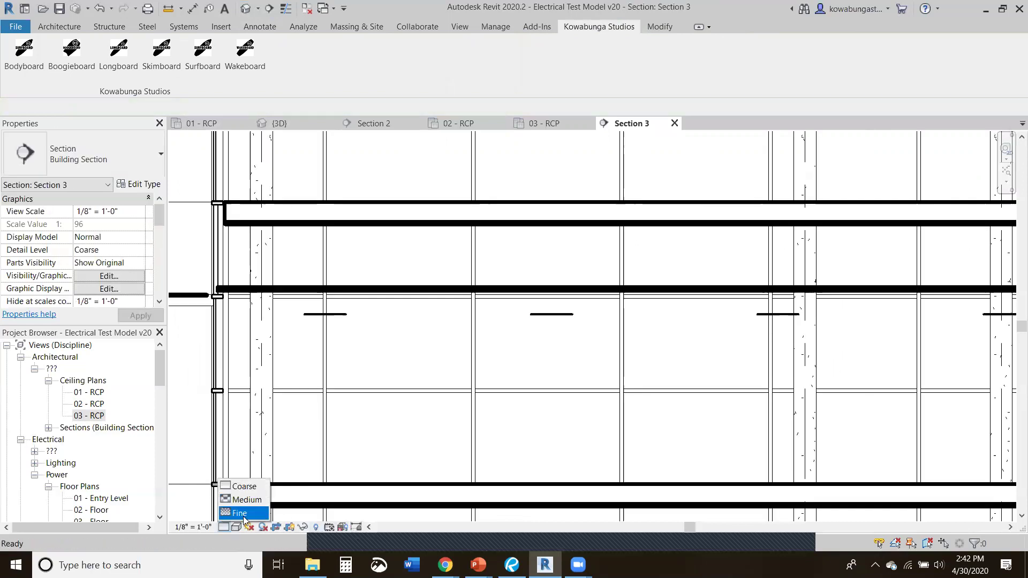
click(239, 513)
click(234, 528)
click(236, 527)
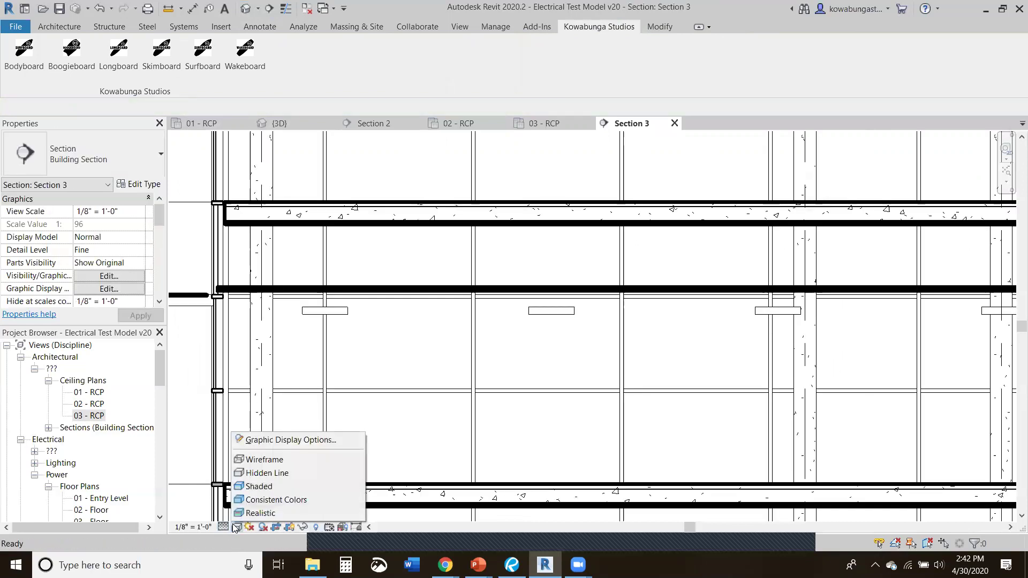
click(252, 486)
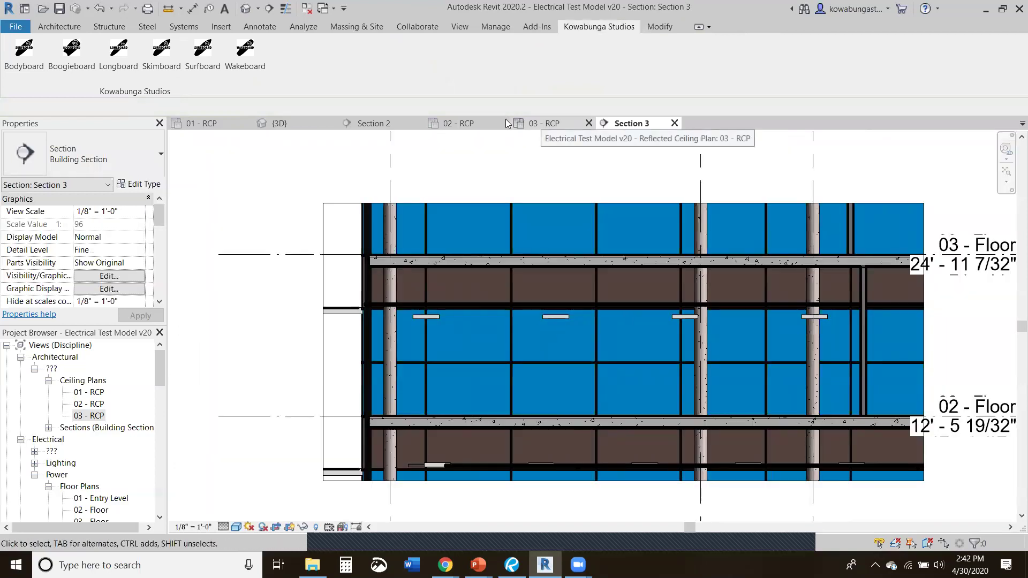
- Raise the Lighting - 02 - Floor reference plane slightly in Section 2
click(373, 123)
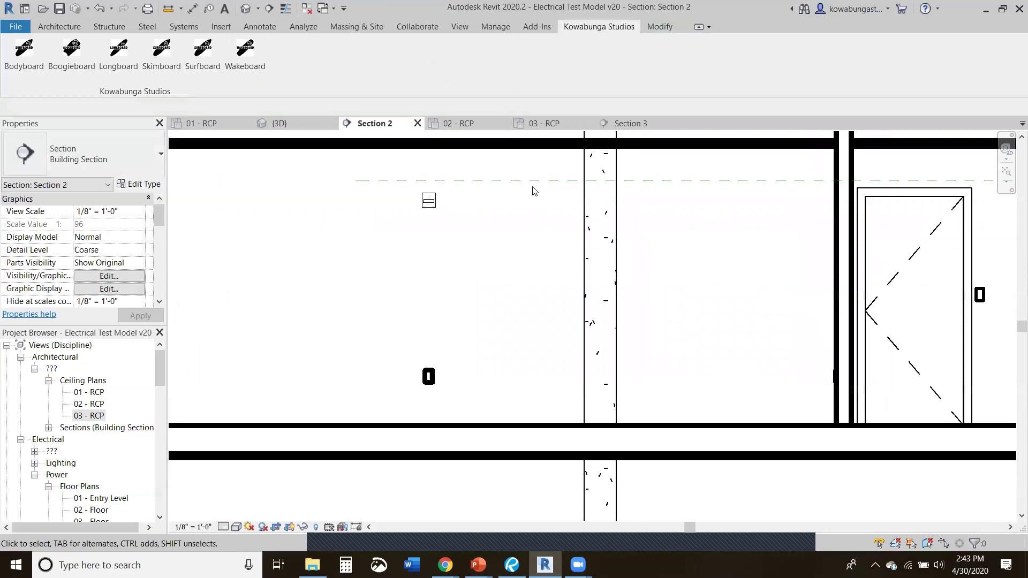
middle_drag(533, 191, 553, 365)
drag(554, 352, 558, 317)
key(Escape)
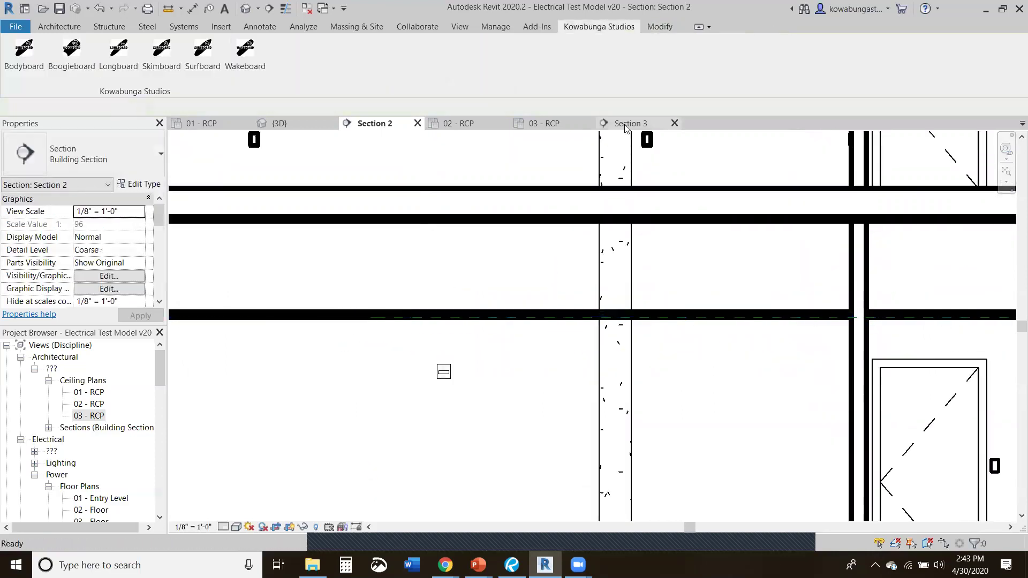
- Review Section 3, then return to Section 2 and zoom out to show the stacked floors
click(626, 125)
scroll(531, 317, up, 3)
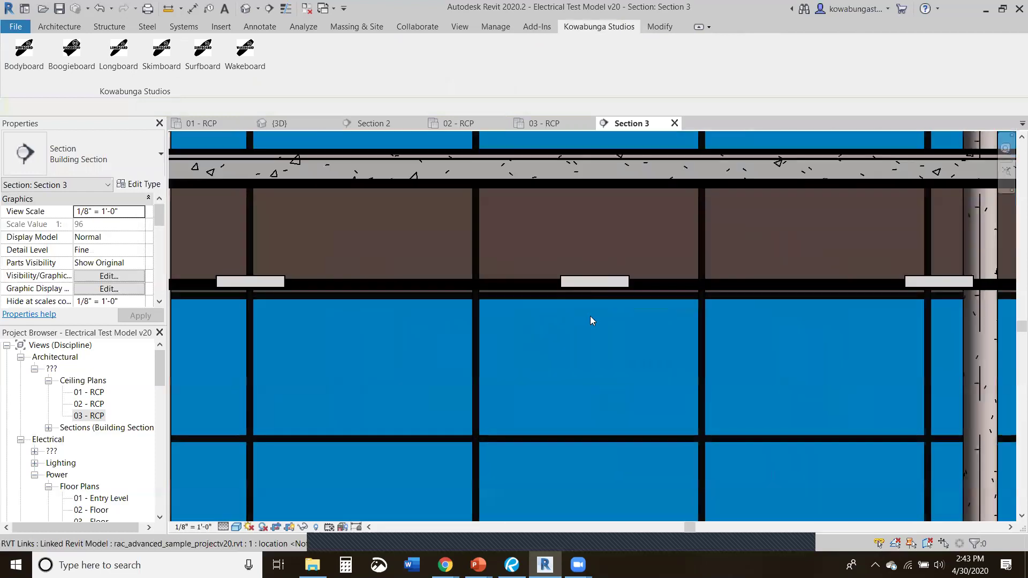
scroll(541, 278, down, 4)
scroll(634, 298, up, 2)
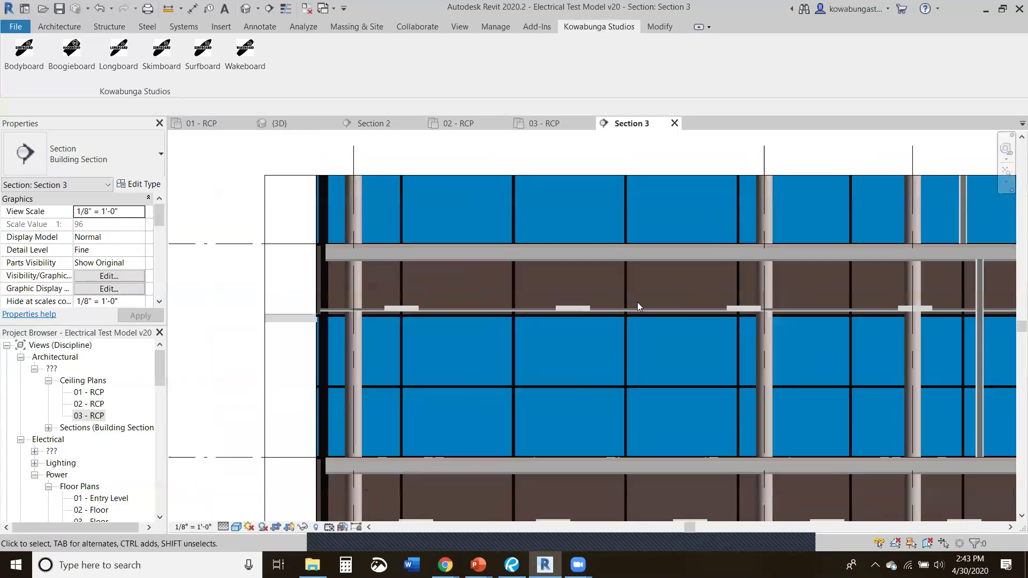
scroll(638, 301, down, 2)
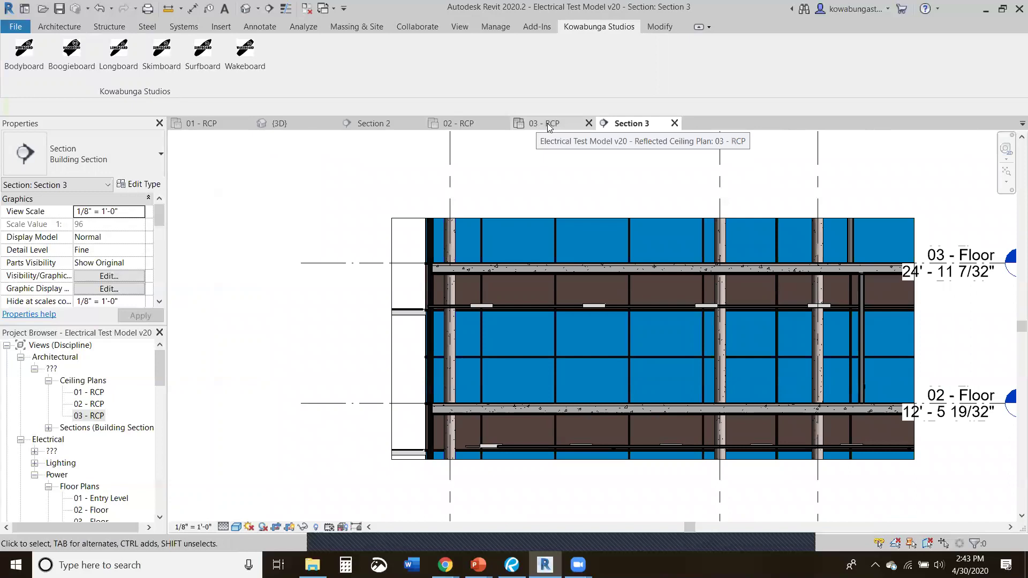
click(367, 125)
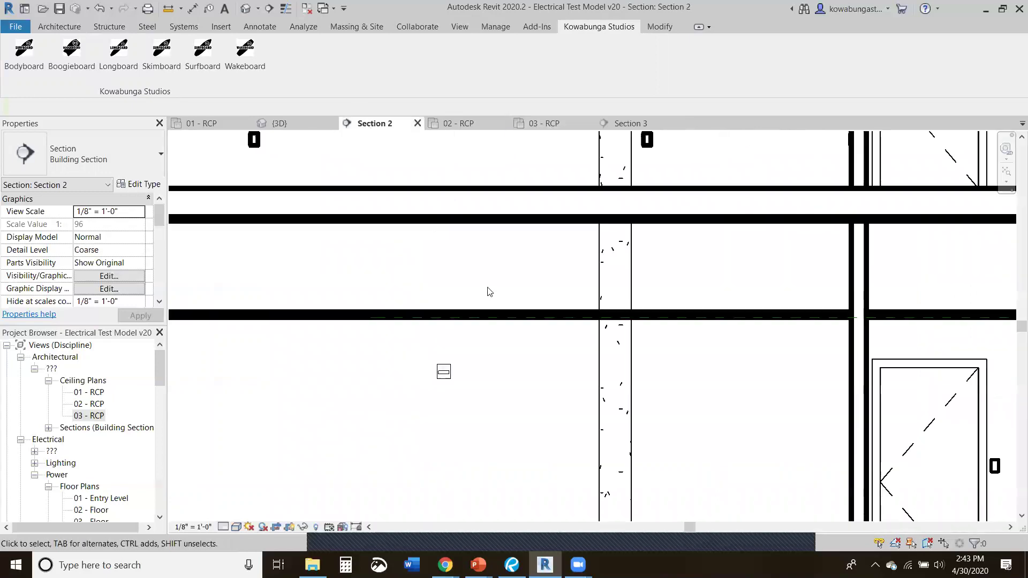
scroll(489, 292, down, 3)
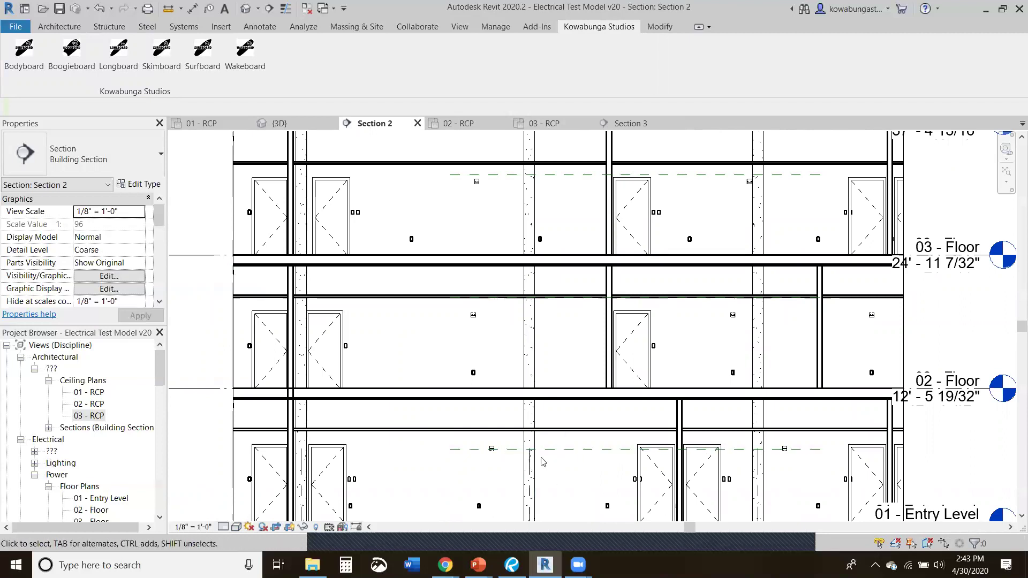
- Open the Surfboard Main Settings window from the Kowabunga Studios tab and close it again
click(203, 54)
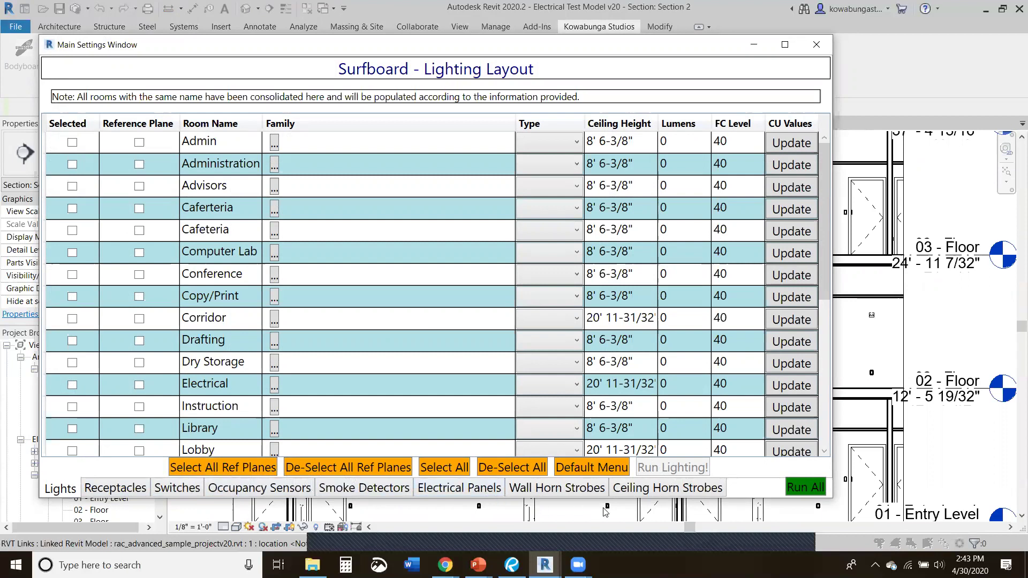
click(817, 45)
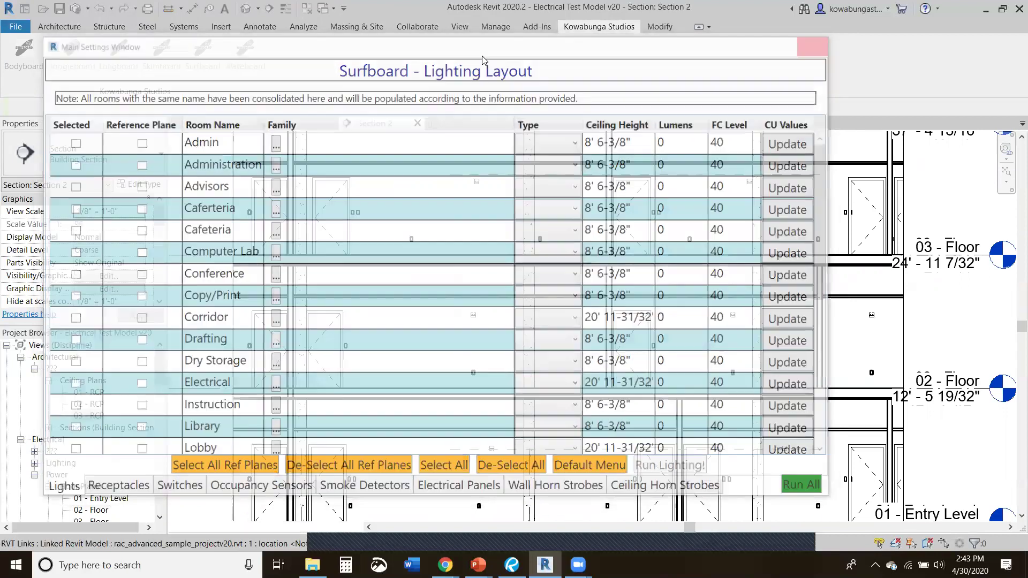
- Zoom and pan the 02 - RCP plan to bring the small left-side room into view
click(454, 122)
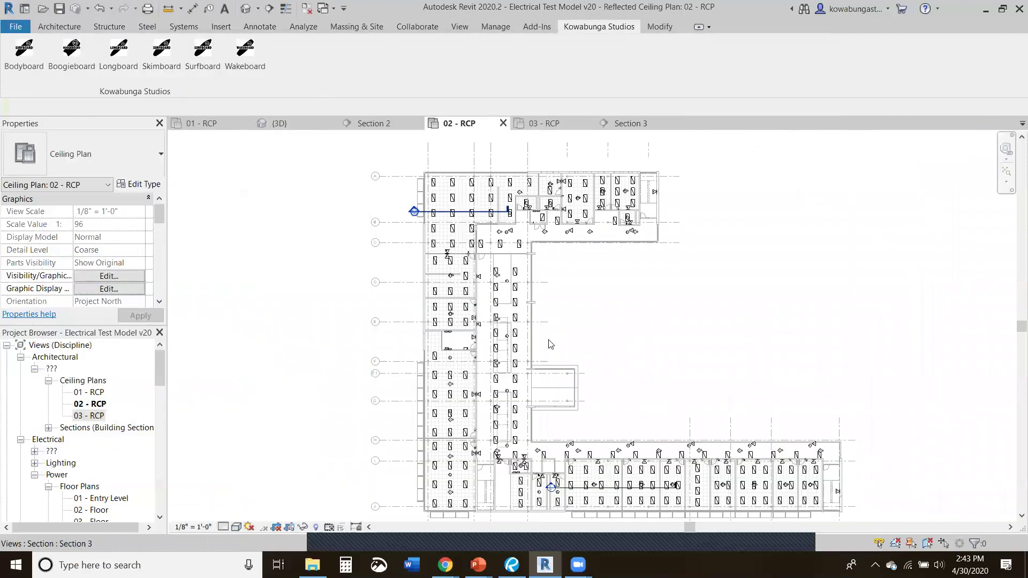
scroll(668, 461, up, 5)
scroll(669, 462, up, 1)
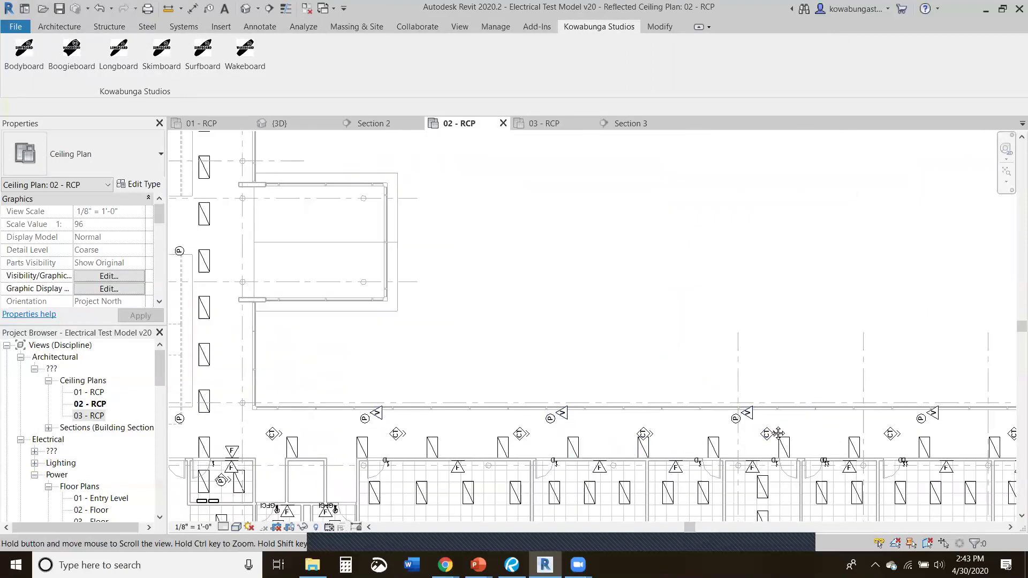
scroll(750, 415, right, 3)
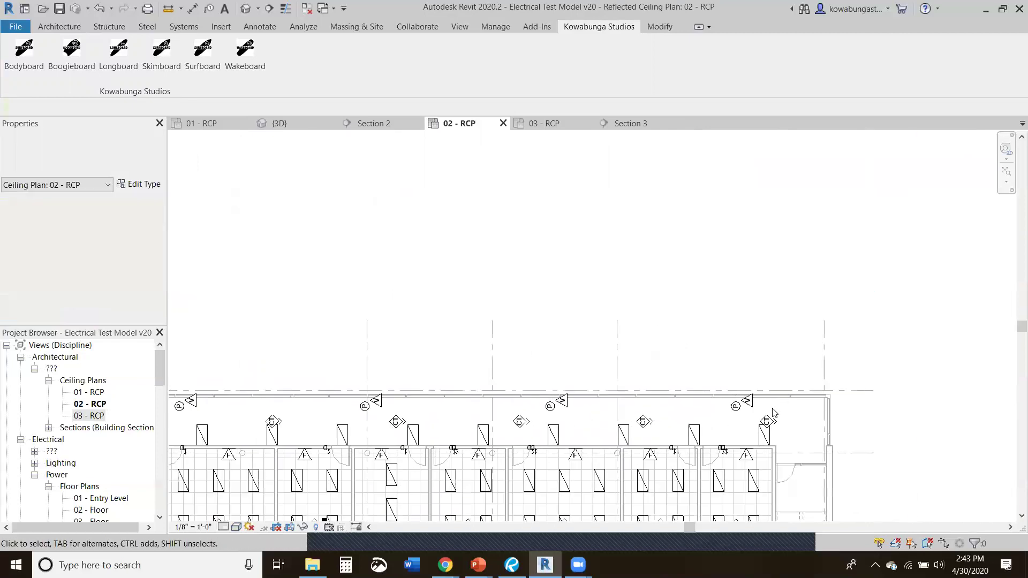
scroll(407, 300, left, 5)
scroll(484, 259, up, 2)
middle_drag(484, 259, 725, 291)
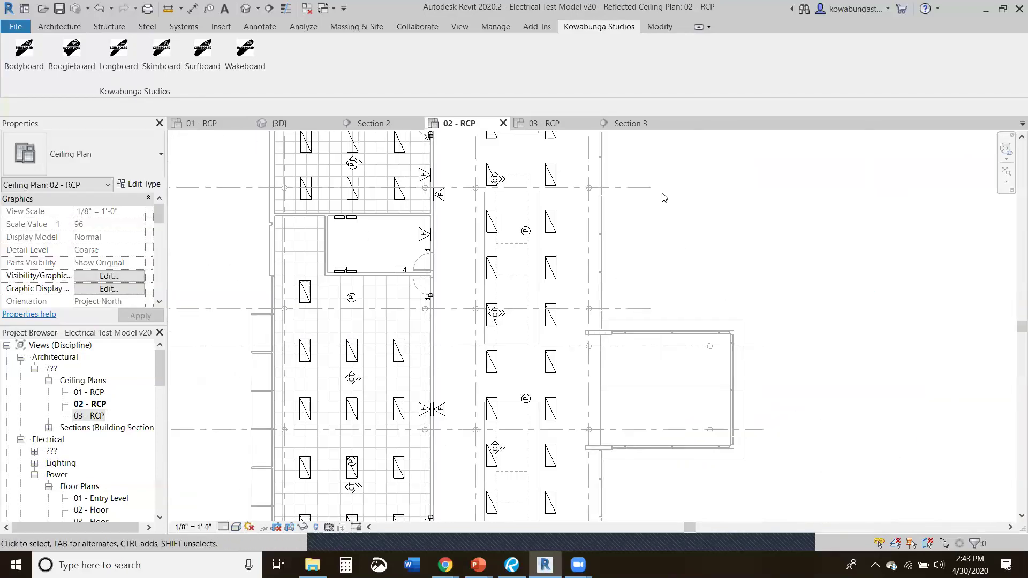
scroll(666, 230, up, 2)
scroll(569, 341, up, 2)
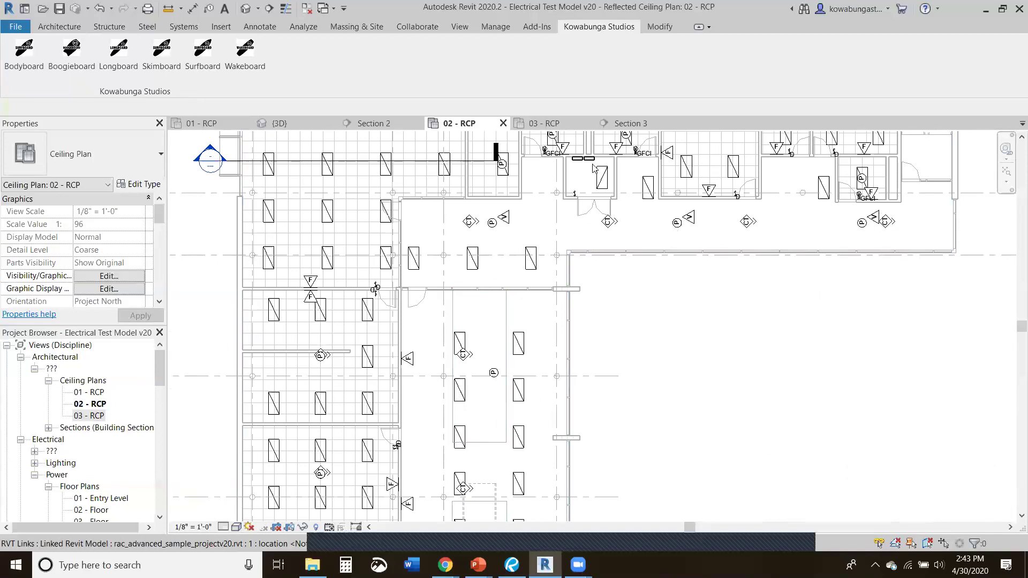
scroll(566, 241, up, 3)
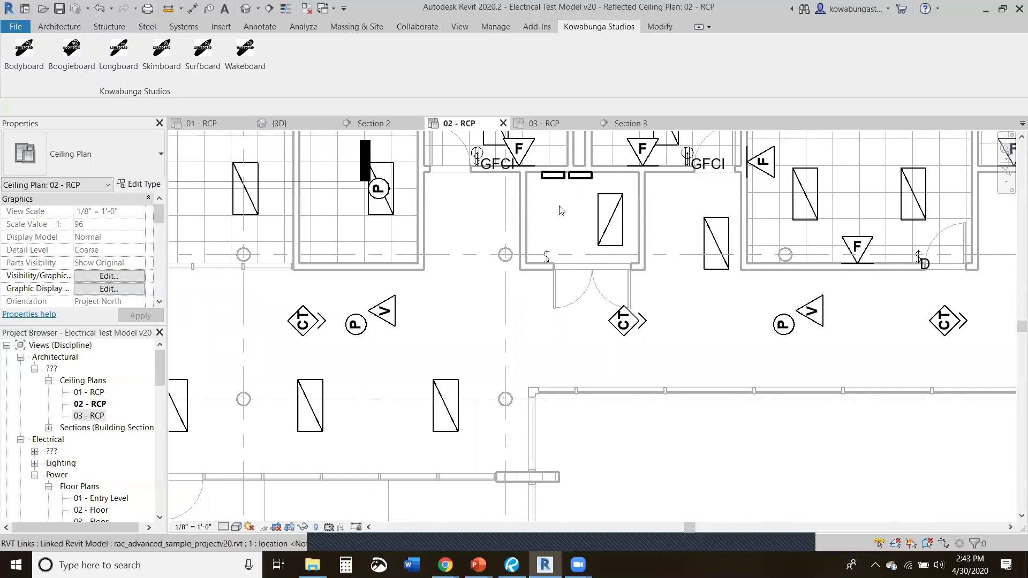
scroll(545, 244, down, 4)
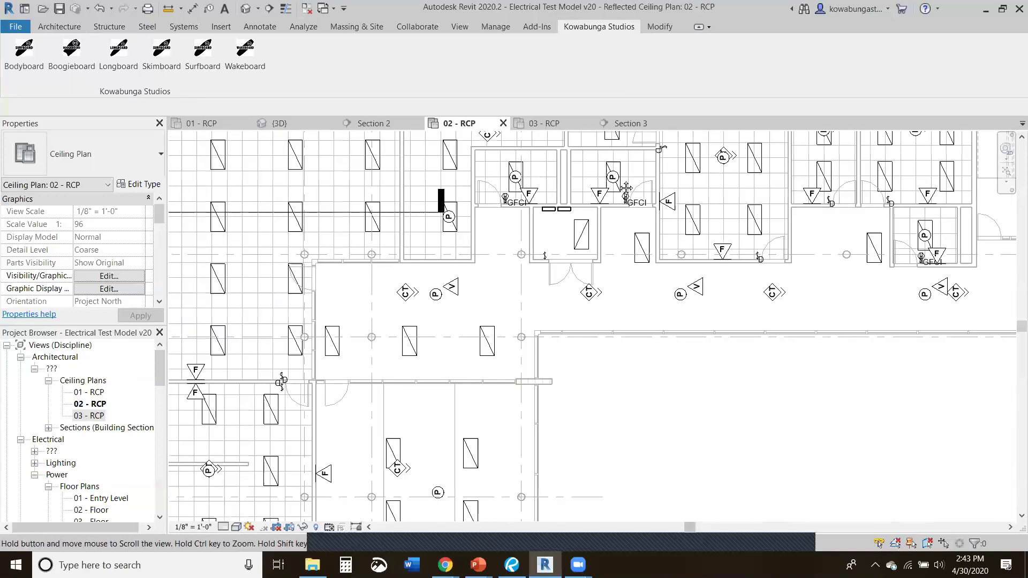
scroll(419, 300, up, 3)
scroll(419, 300, up, 3)
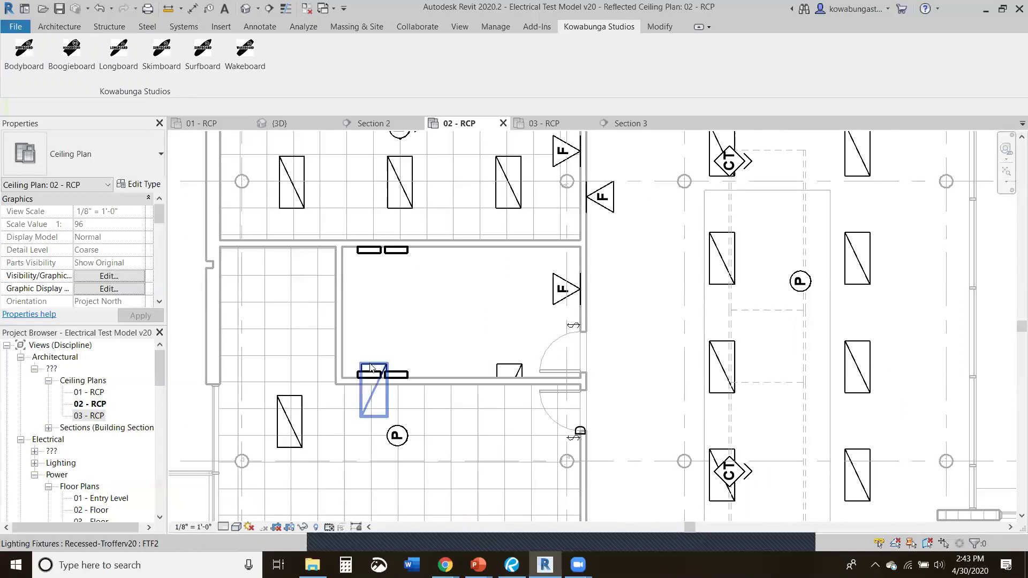
- Delete the two recessed troffers in the small room and pan around to review the plan
click(372, 368)
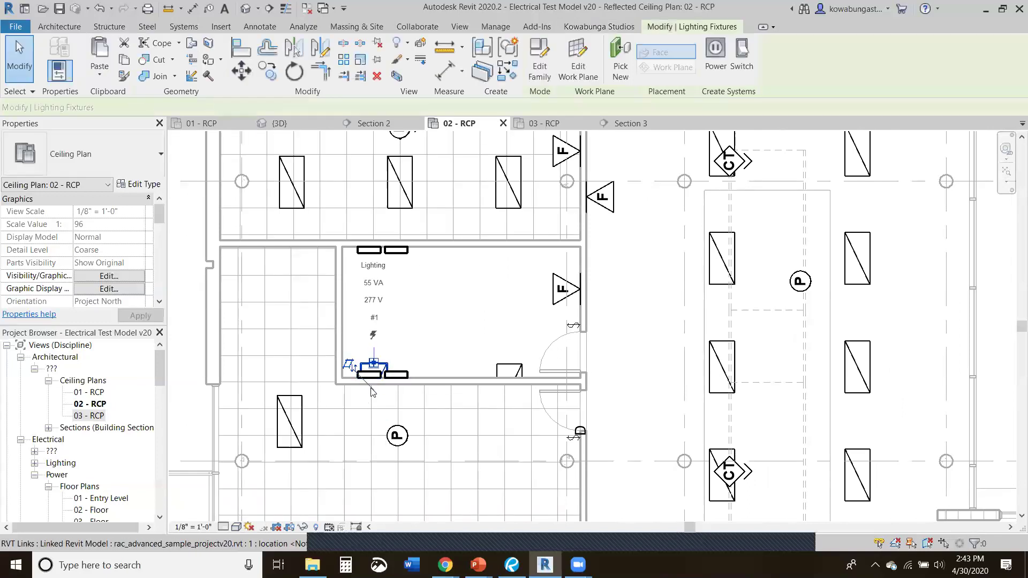
ctrl+click(519, 374)
drag(519, 376, 522, 404)
key(Delete)
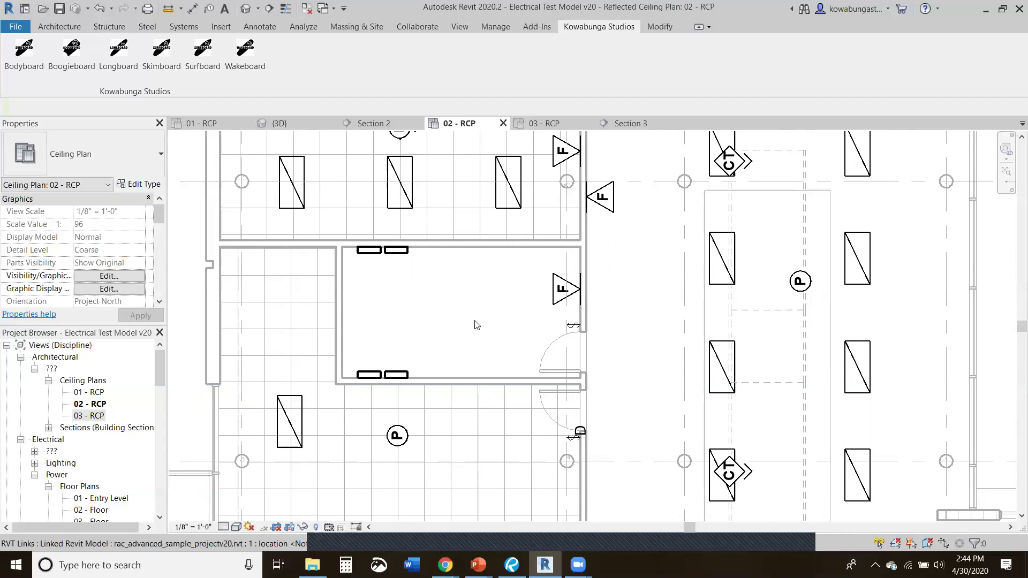
scroll(629, 423, down, 4)
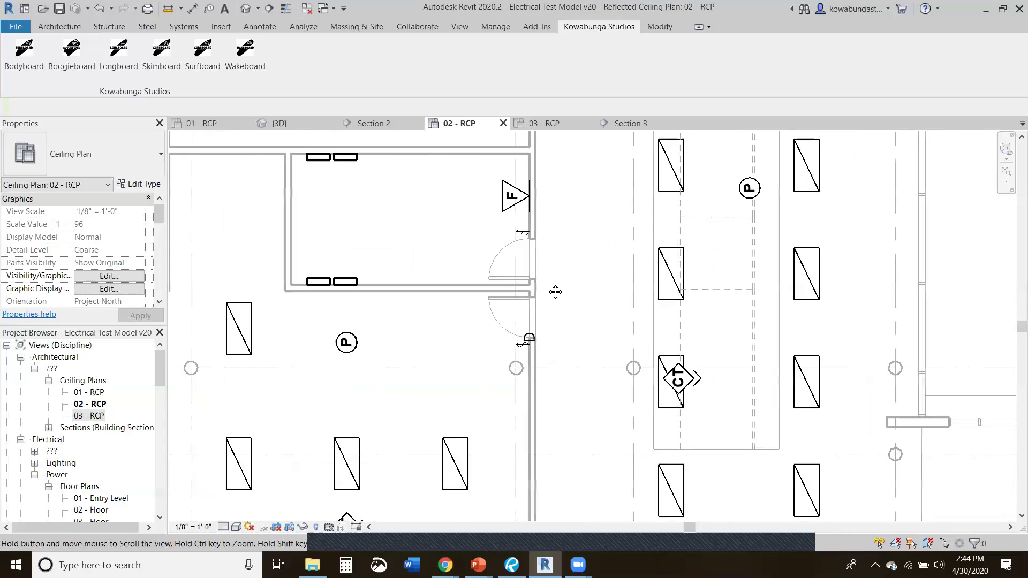
middle_drag(552, 321, 513, 366)
scroll(536, 375, up, 4)
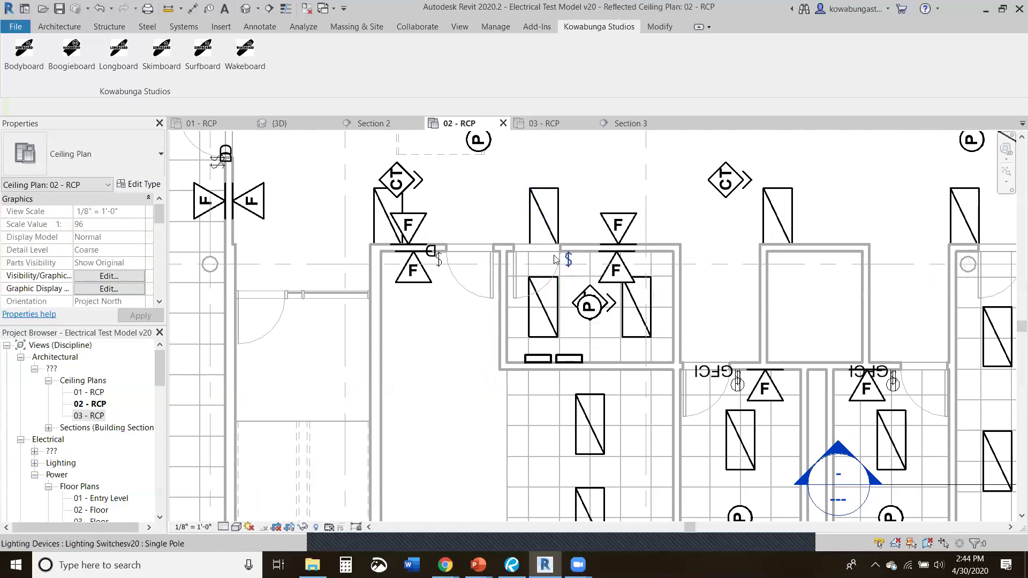
middle_drag(607, 371, 496, 297)
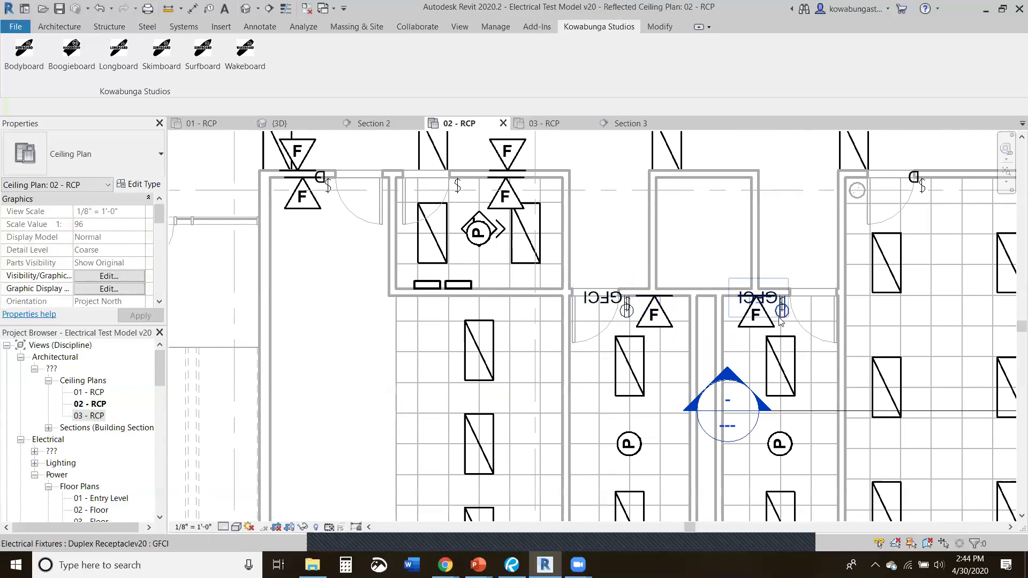
scroll(788, 334, down, 2)
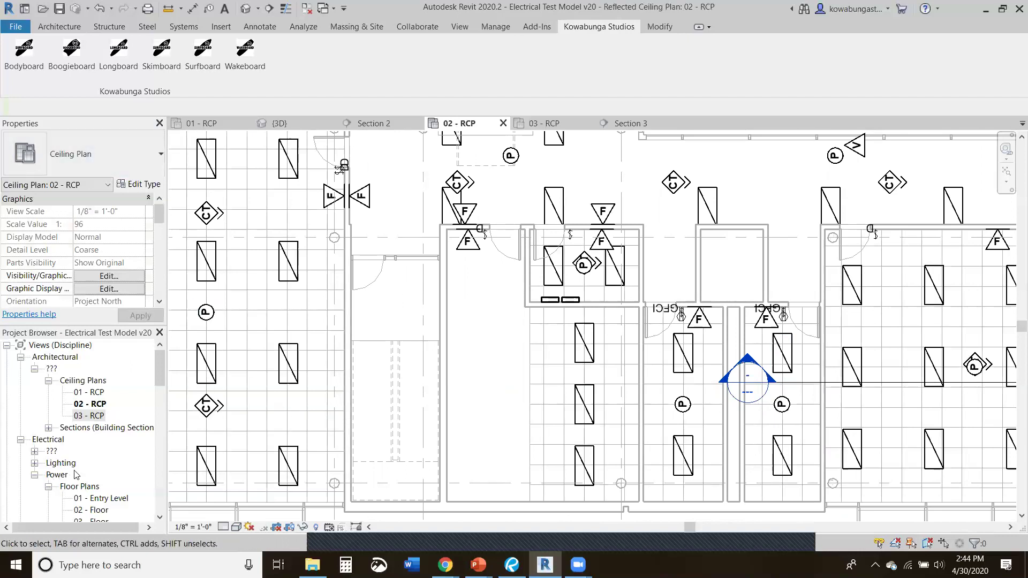
- Open the 01 - Entry Level plan and dimension from the wall face to the two receptacles
double_click(83, 499)
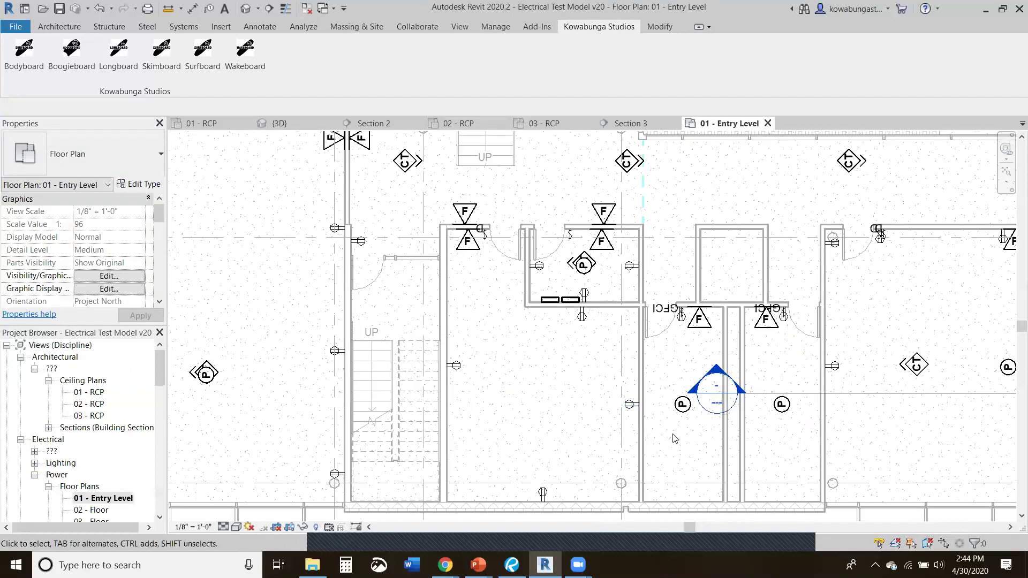
middle_drag(941, 451, 533, 407)
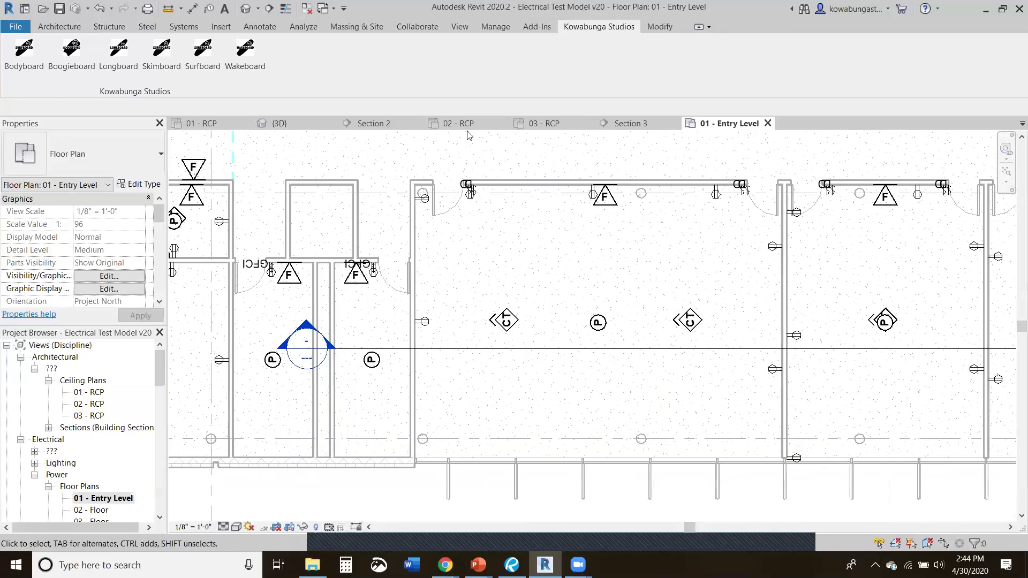
click(193, 8)
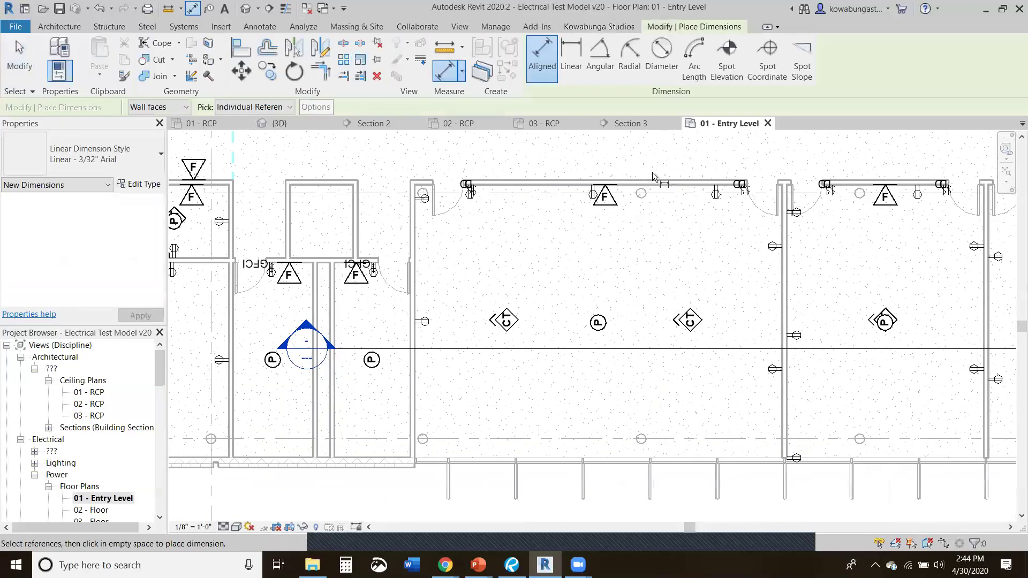
click(733, 186)
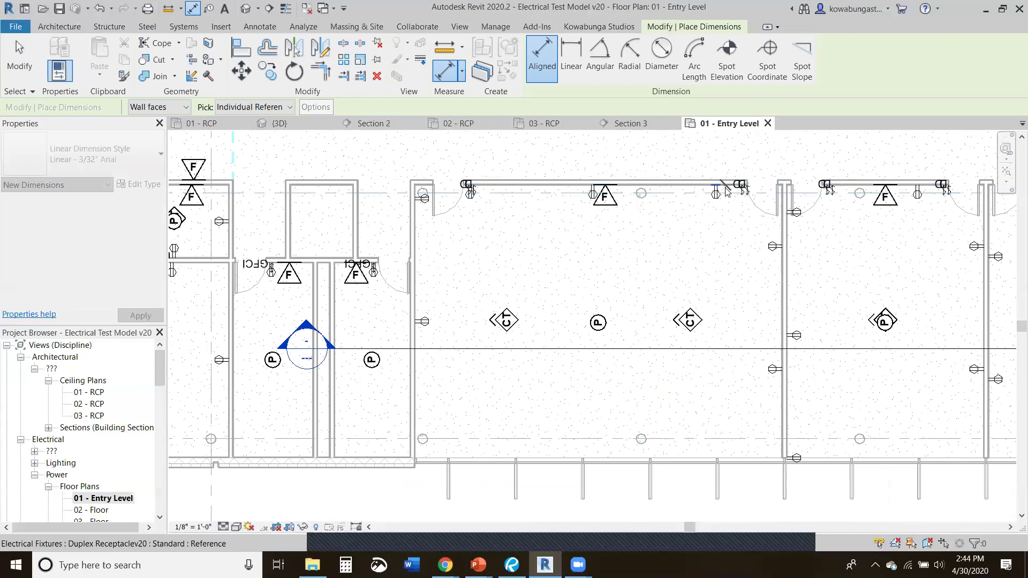
click(777, 248)
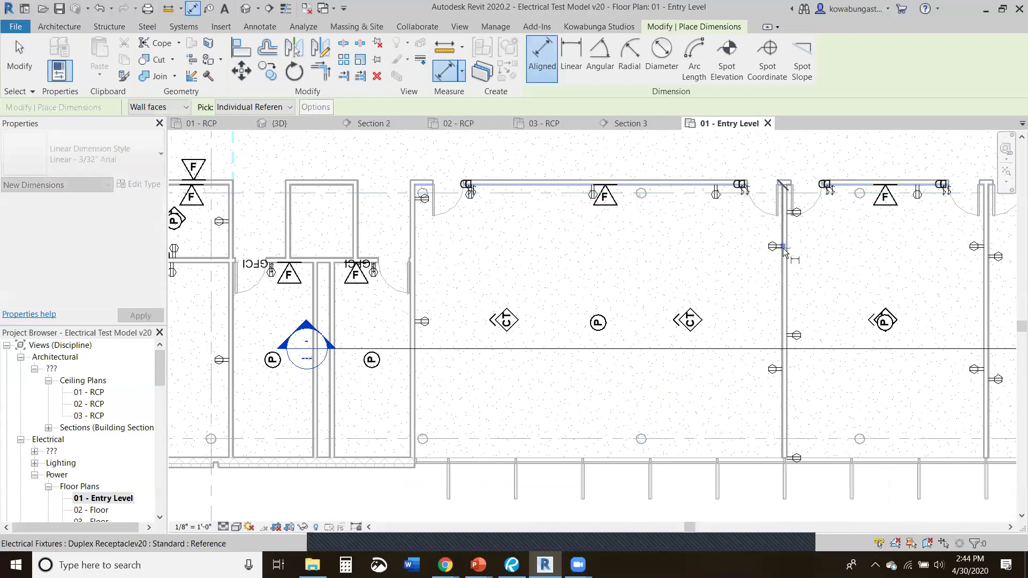
click(775, 369)
click(752, 408)
key(Escape)
key(Escape)
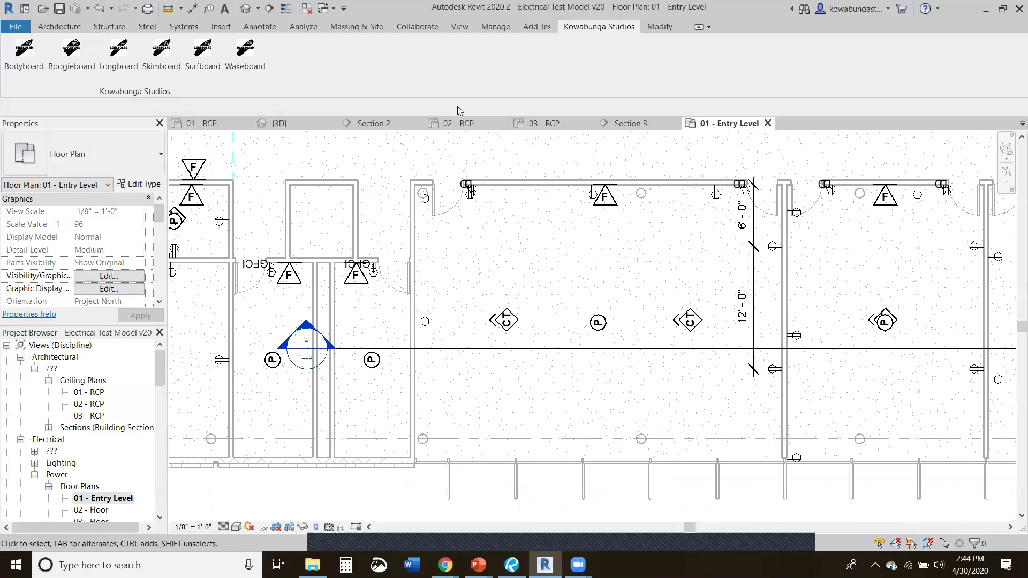
- Dimension the switch and F strobes along the top wall as a 12'-0" string
click(193, 9)
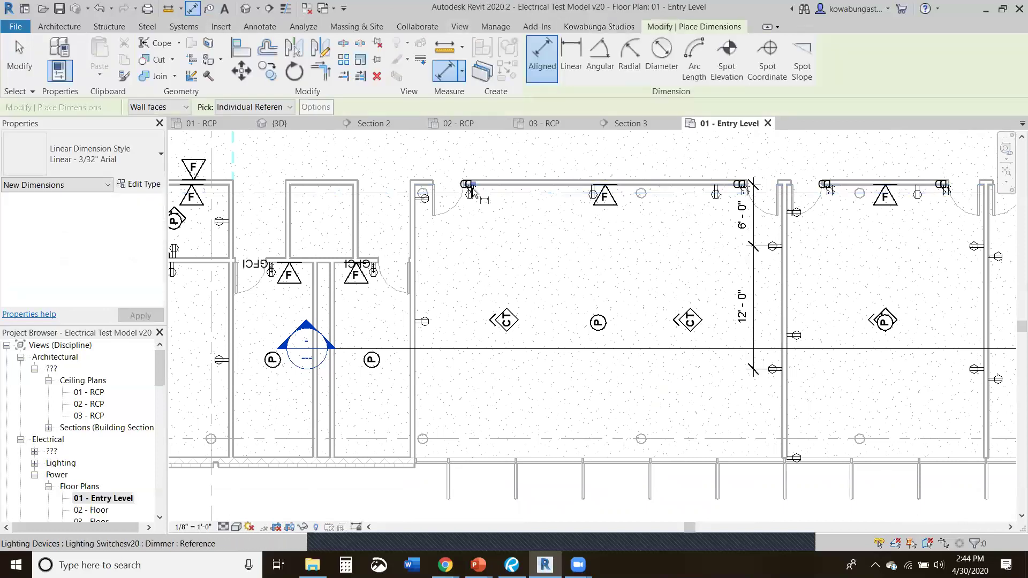
scroll(465, 180, up, 8)
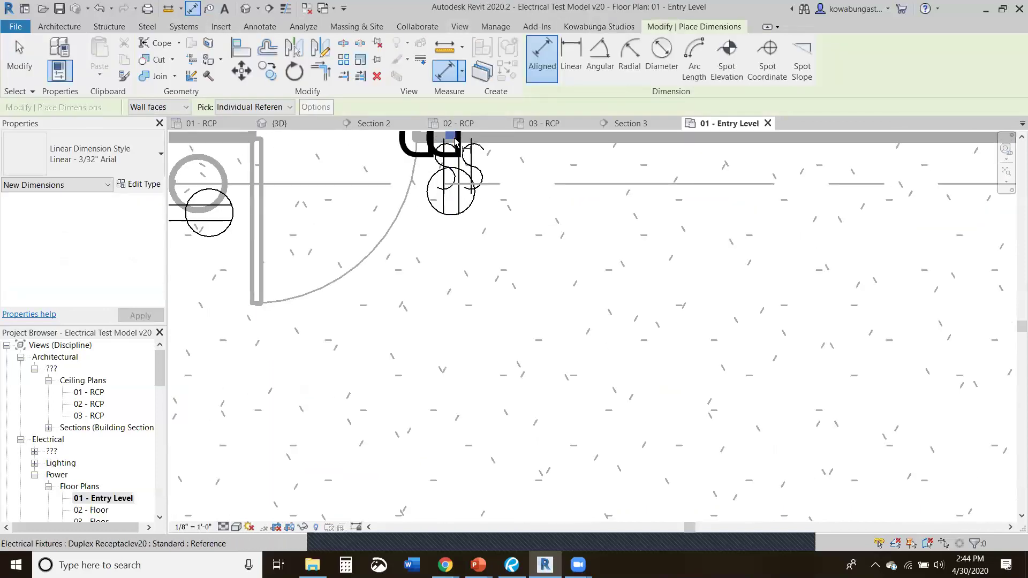
scroll(587, 148, down, 3)
middle_drag(854, 154, 748, 250)
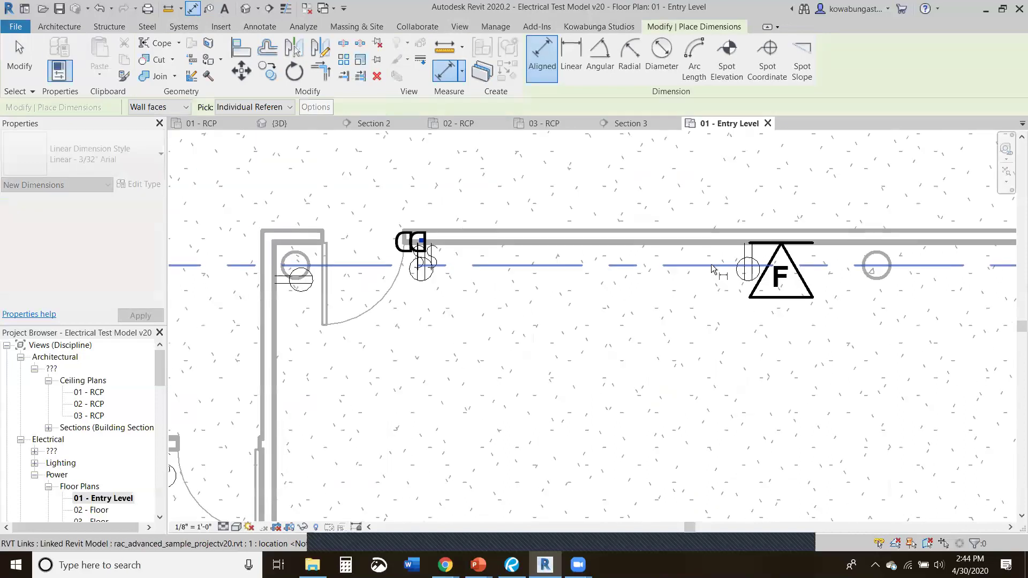
click(748, 245)
click(743, 198)
middle_drag(912, 223, 555, 220)
scroll(541, 217, down, 1)
scroll(541, 217, down, 1)
click(606, 224)
scroll(607, 248, down, 2)
key(Escape)
key(Escape)
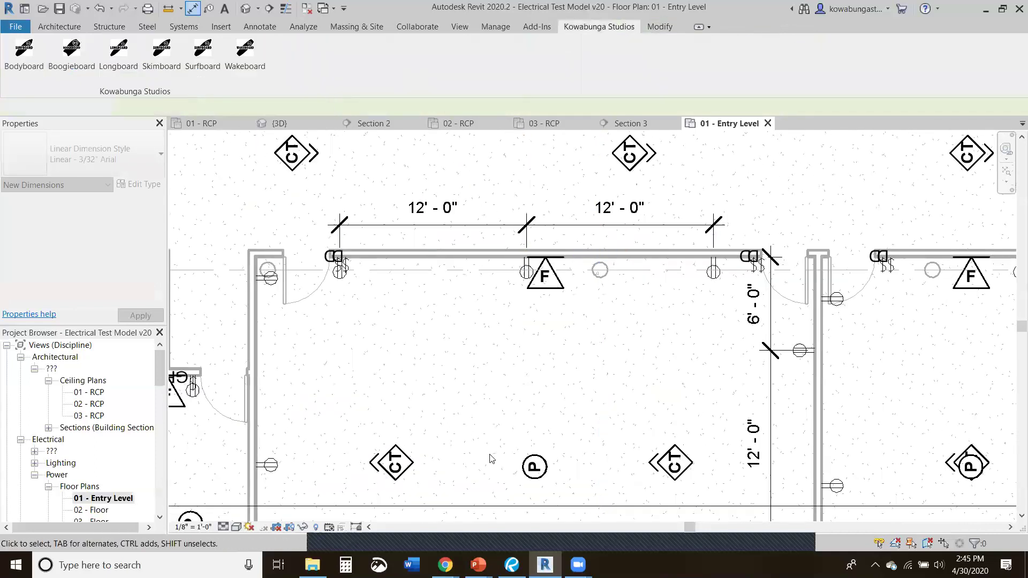
- Pan the plan to bring grids F through I into view
middle_drag(679, 384, 626, 368)
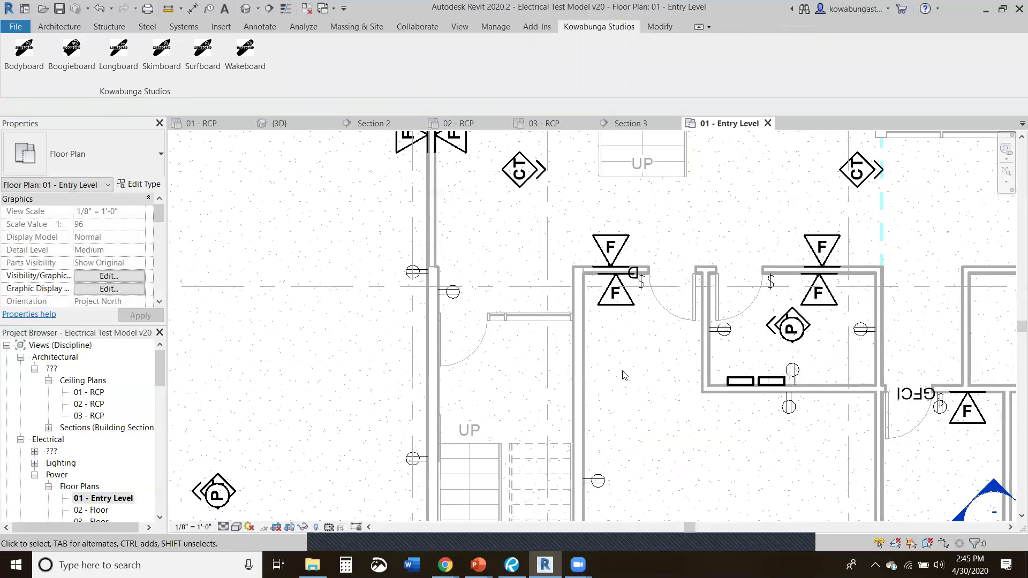
scroll(624, 375, down, 2)
scroll(618, 309, down, 1)
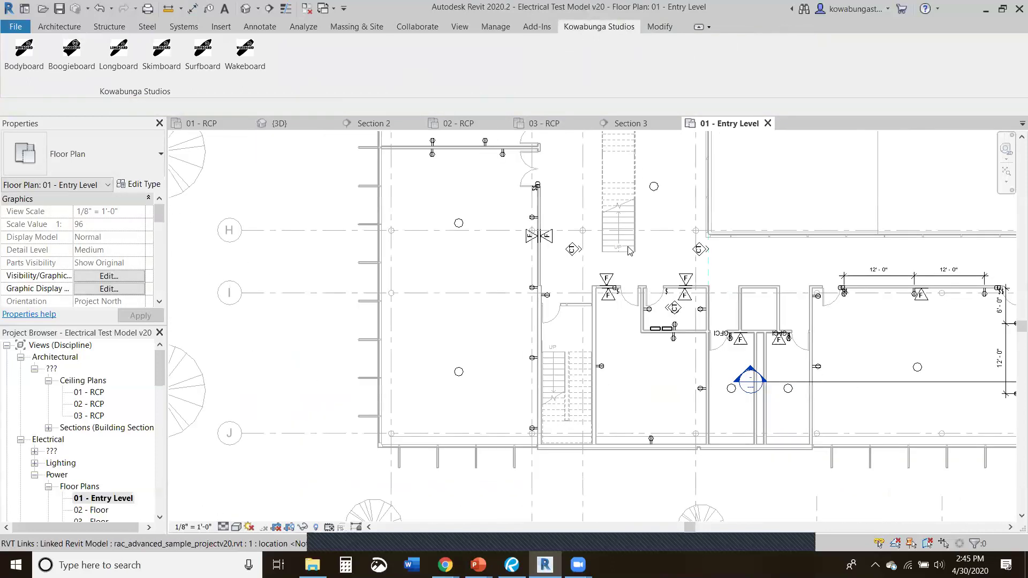
middle_drag(619, 309, 577, 526)
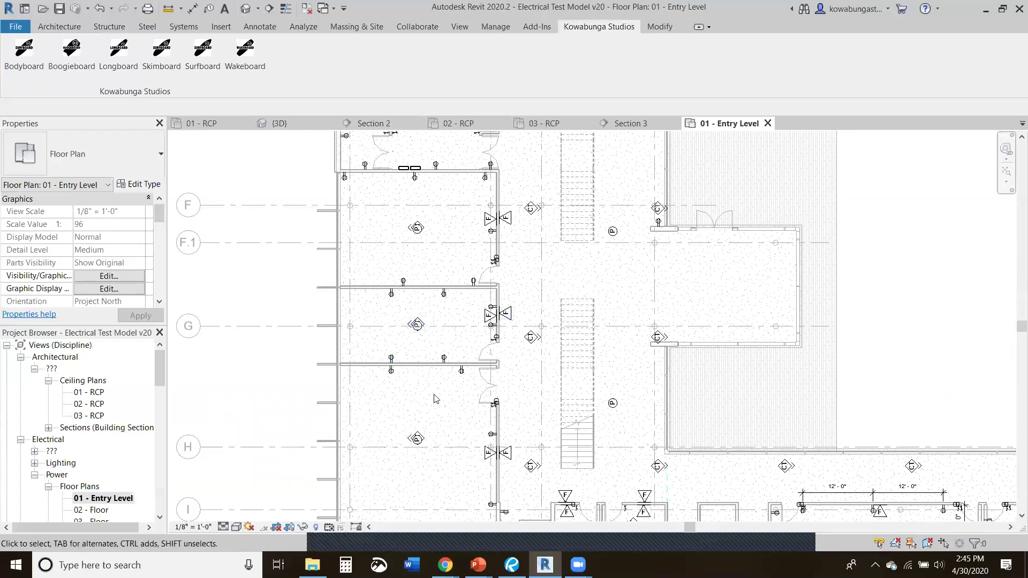
scroll(441, 397, up, 5)
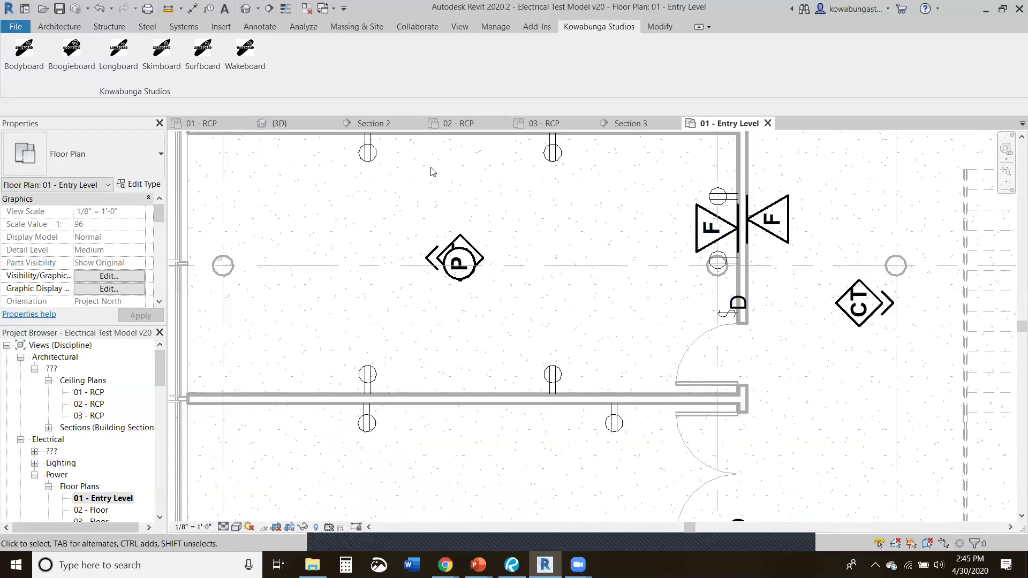
scroll(482, 305, down, 1)
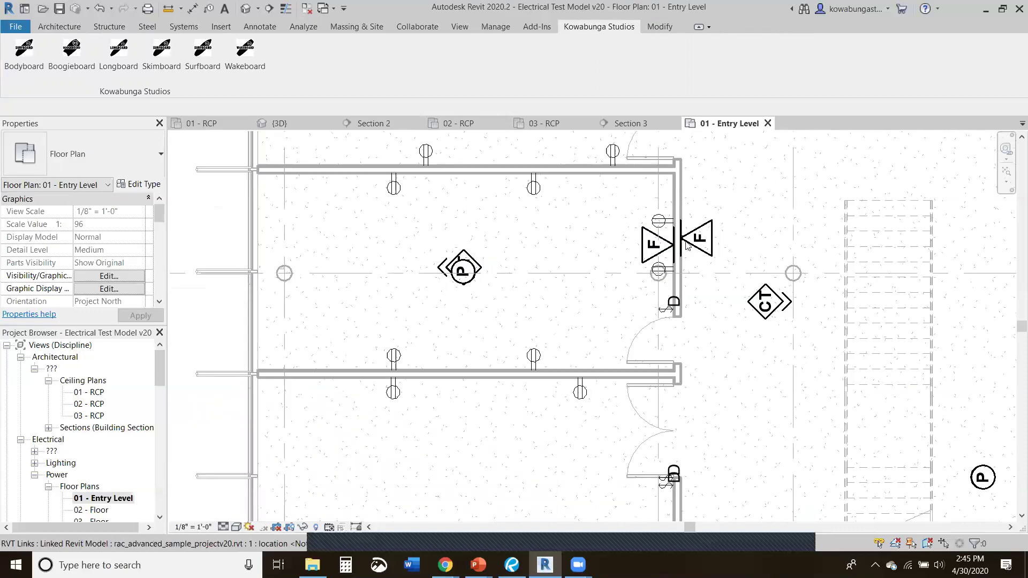
middle_drag(503, 270, 558, 390)
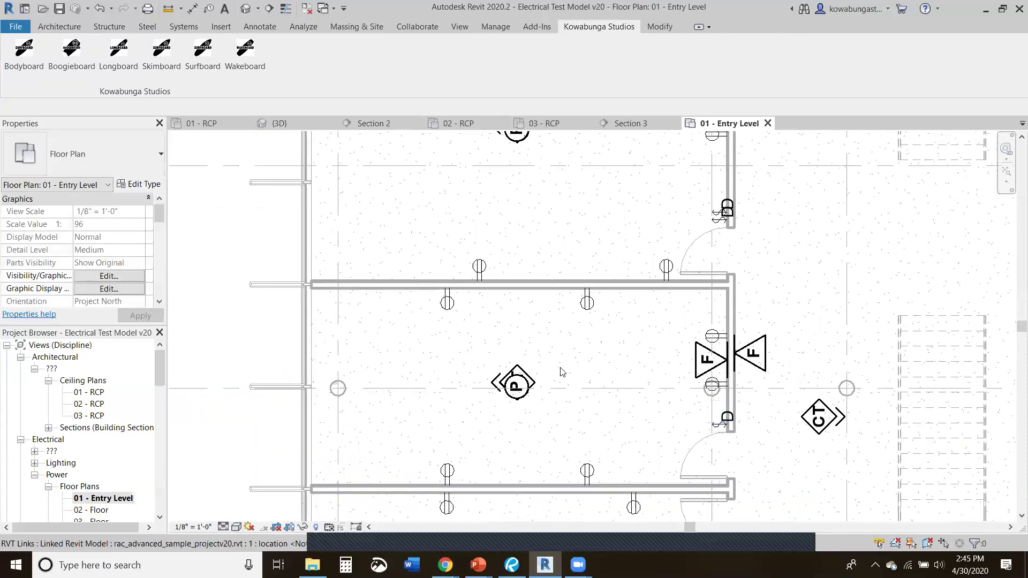
scroll(560, 371, down, 1)
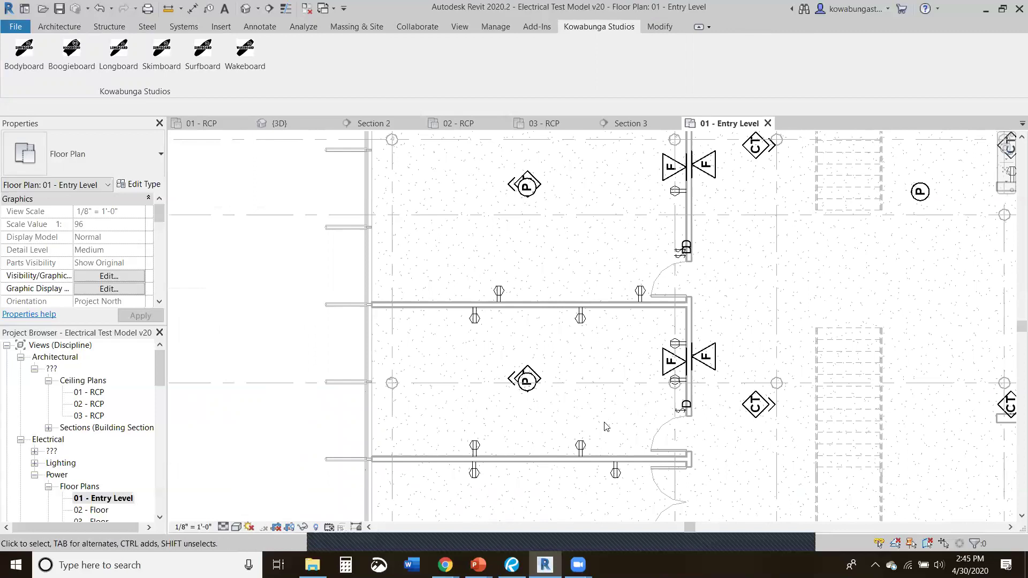
middle_drag(607, 426, 604, 399)
- Set the Power Plan template's view range Top and Bottom offsets to -1' 0"
scroll(152, 266, down, 3)
scroll(152, 266, down, 2)
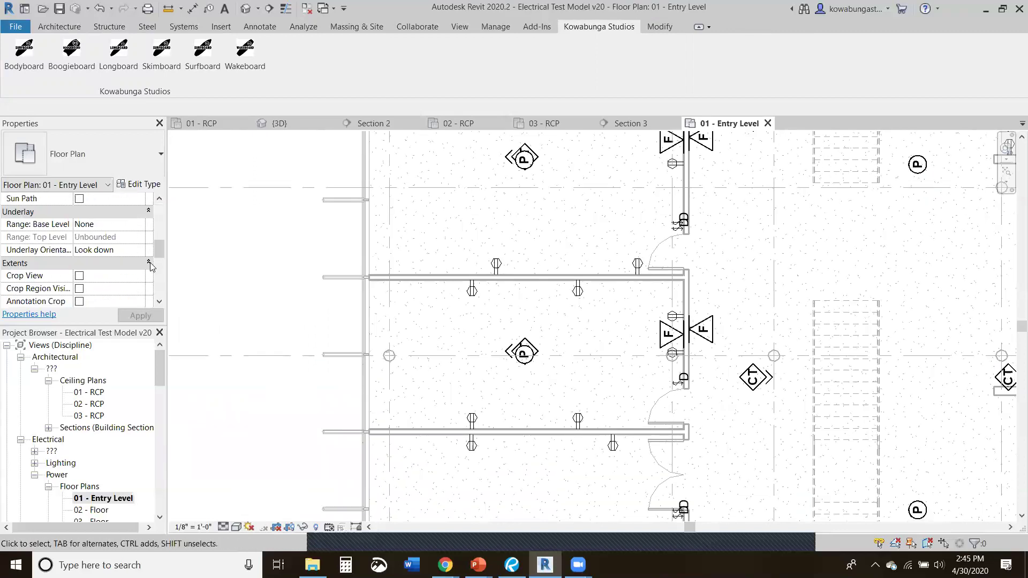
scroll(127, 244, down, 3)
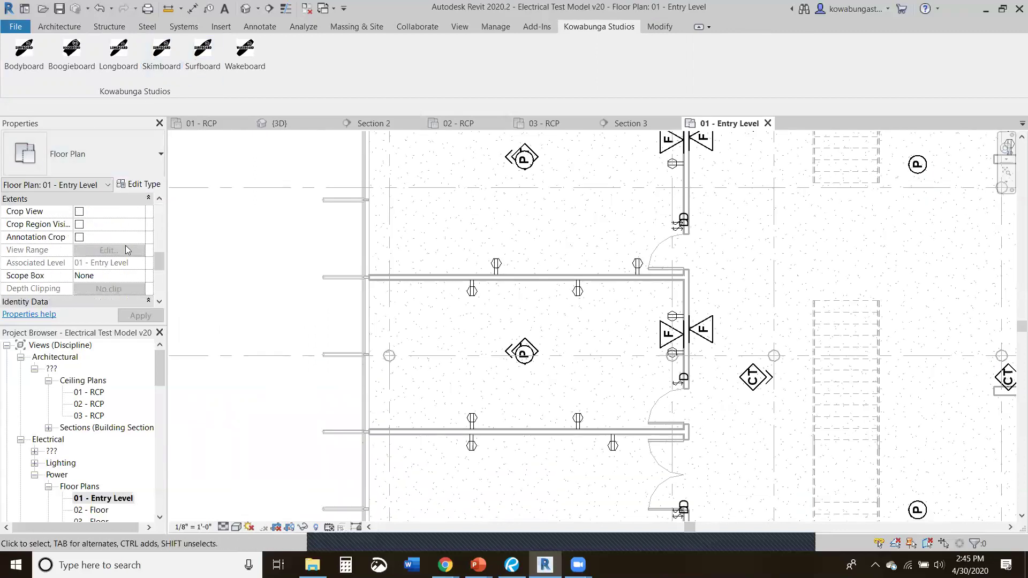
scroll(126, 252, down, 1)
click(125, 254)
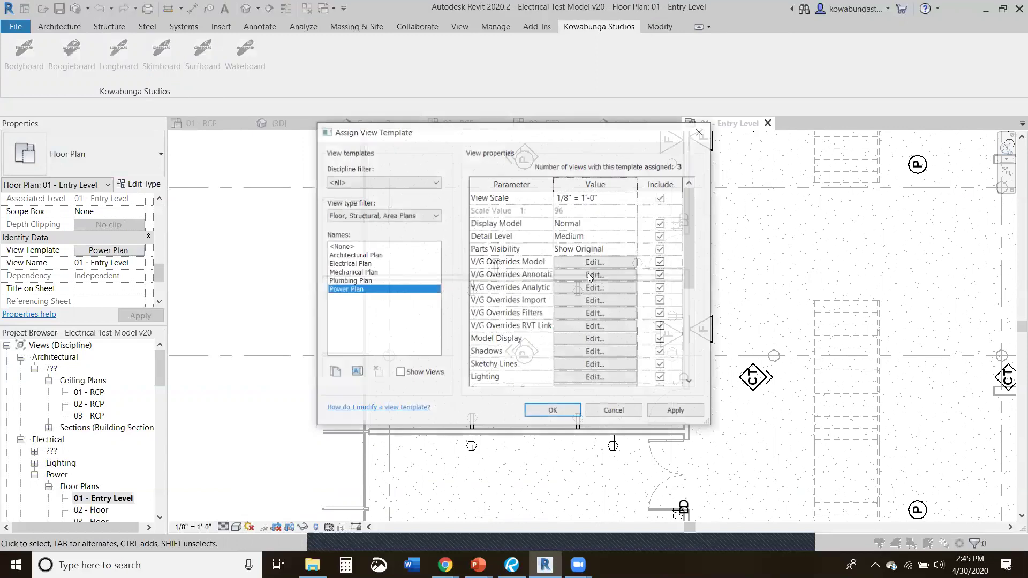
click(596, 264)
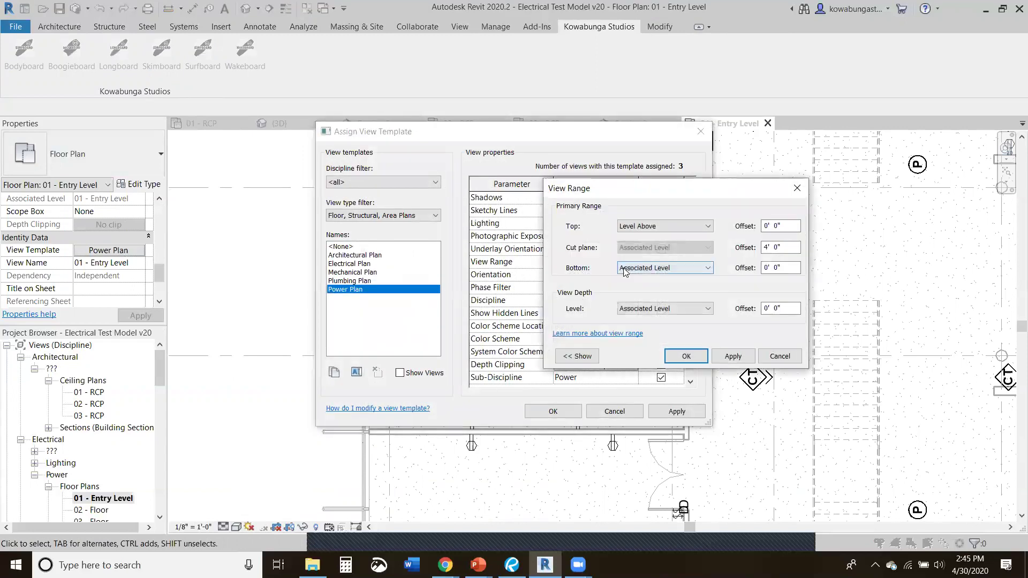
text(-1)
drag(788, 268, 738, 268)
text(-1)
key(Return)
click(552, 411)
click(156, 69)
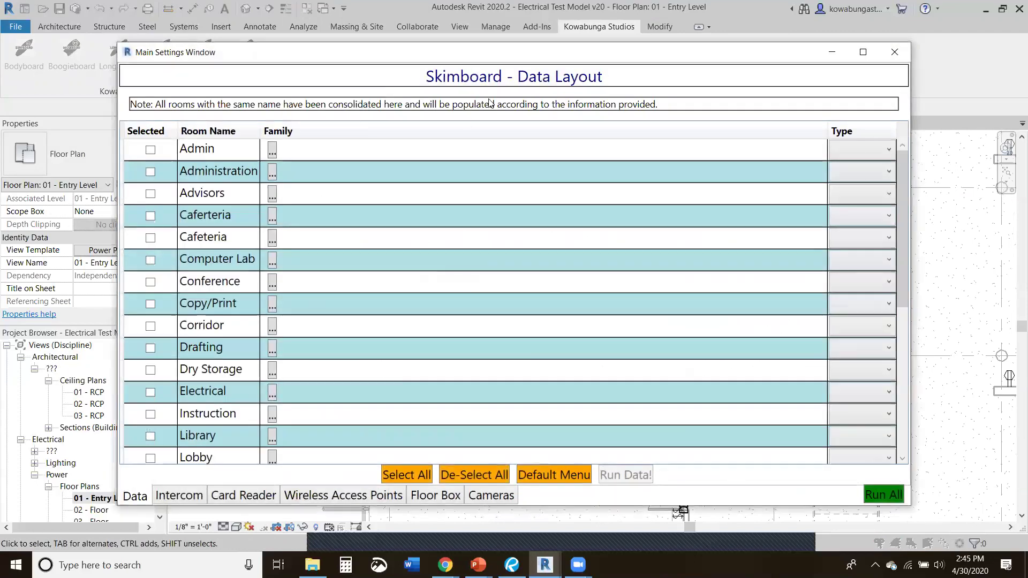
- Apply default Data_Outlet-WM_v20.rfa Data Plate outlets and select every room for data
drag(492, 57, 504, 44)
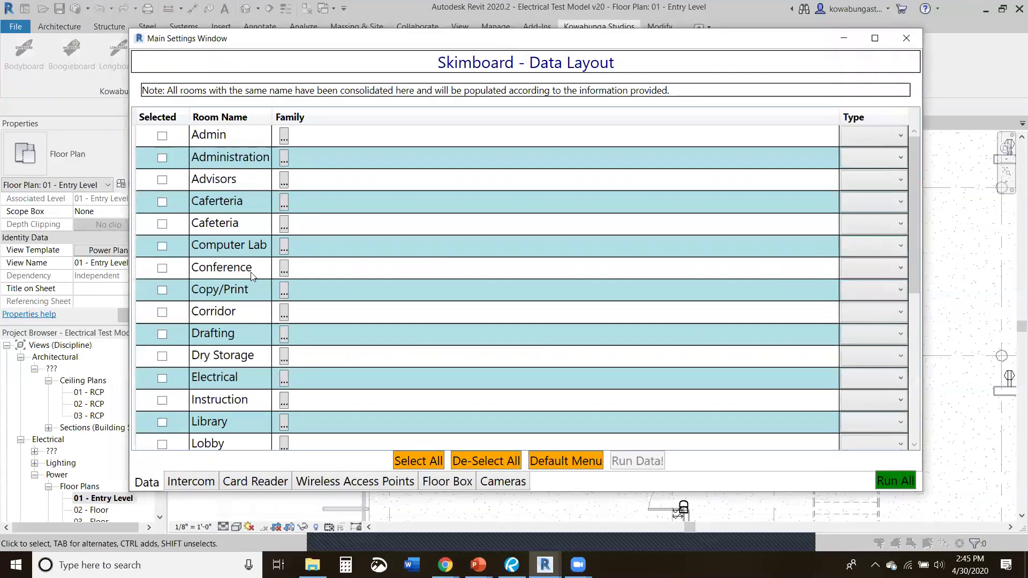
click(556, 462)
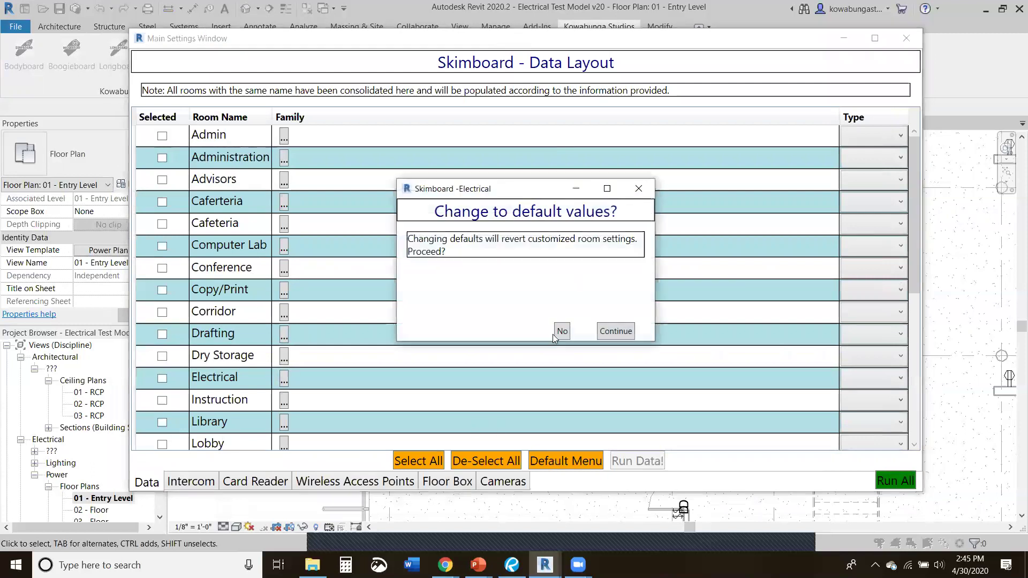
click(616, 331)
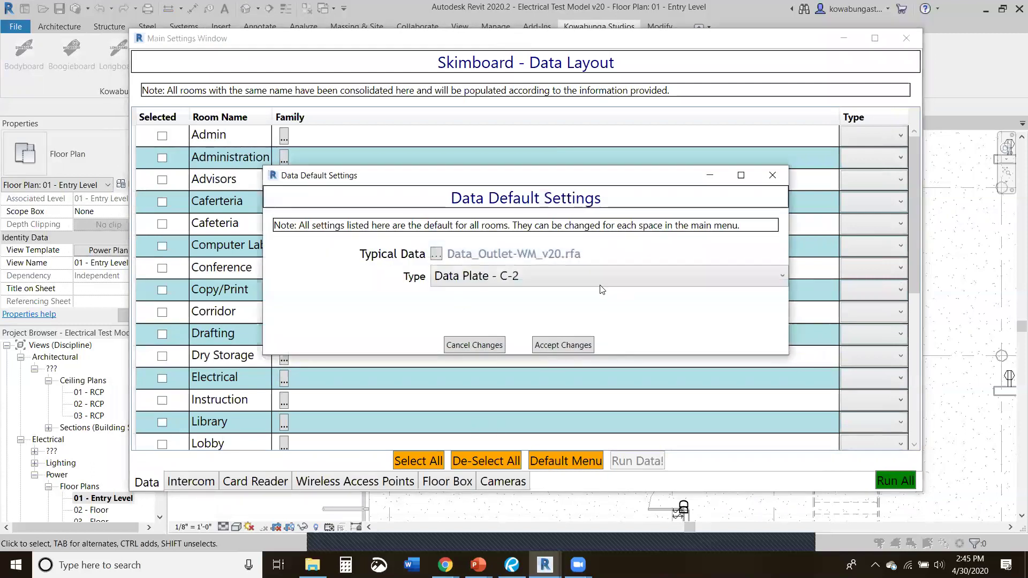
click(548, 346)
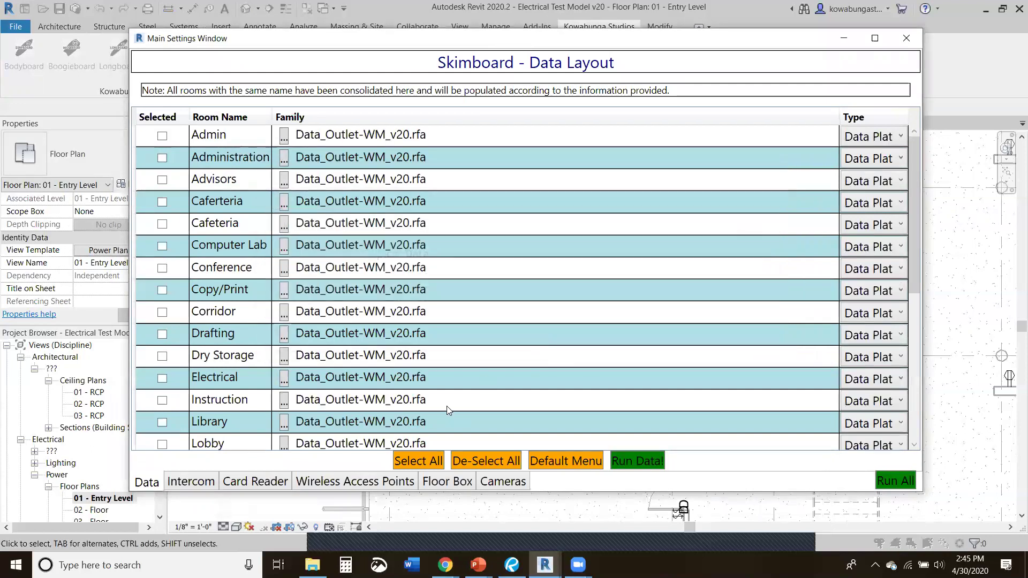
click(412, 455)
- Switch to the Intercom layout and revert it to default values
click(193, 482)
click(549, 462)
click(615, 325)
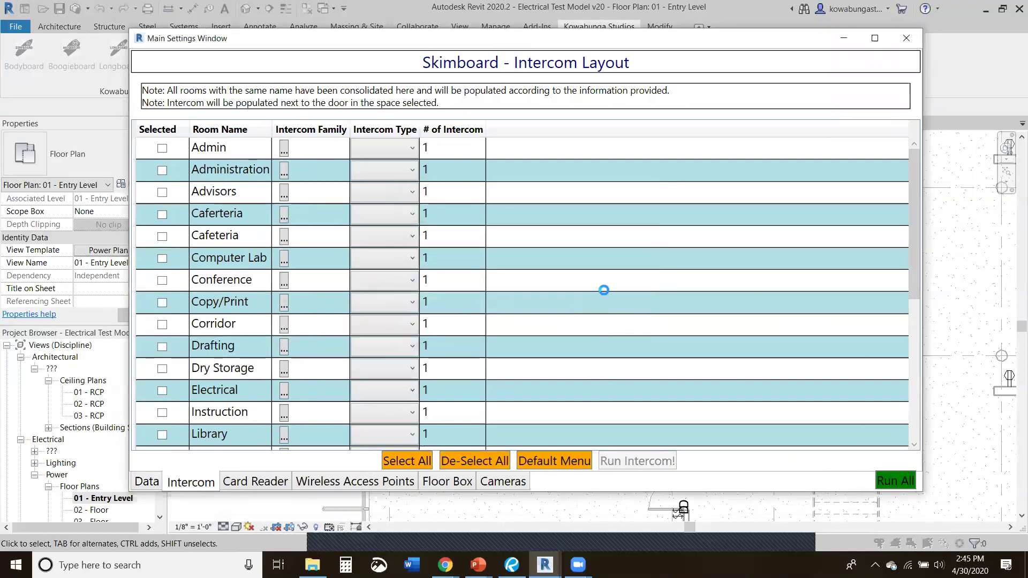
- Accept default Intercom.rfa Standard intercoms and Card Reader.rfa Standard card readers for all rooms
click(557, 358)
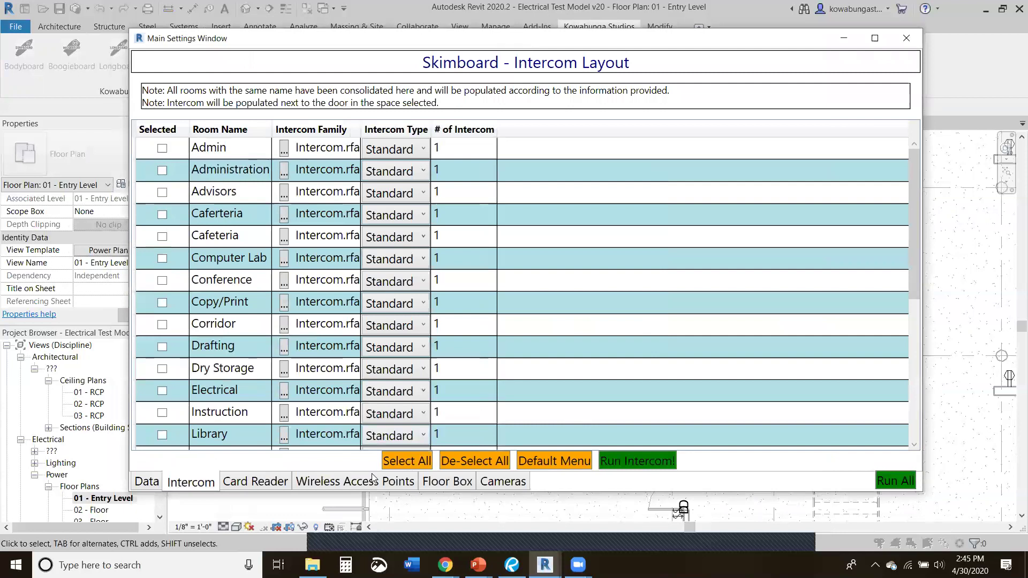
click(256, 481)
click(547, 461)
click(610, 326)
click(572, 357)
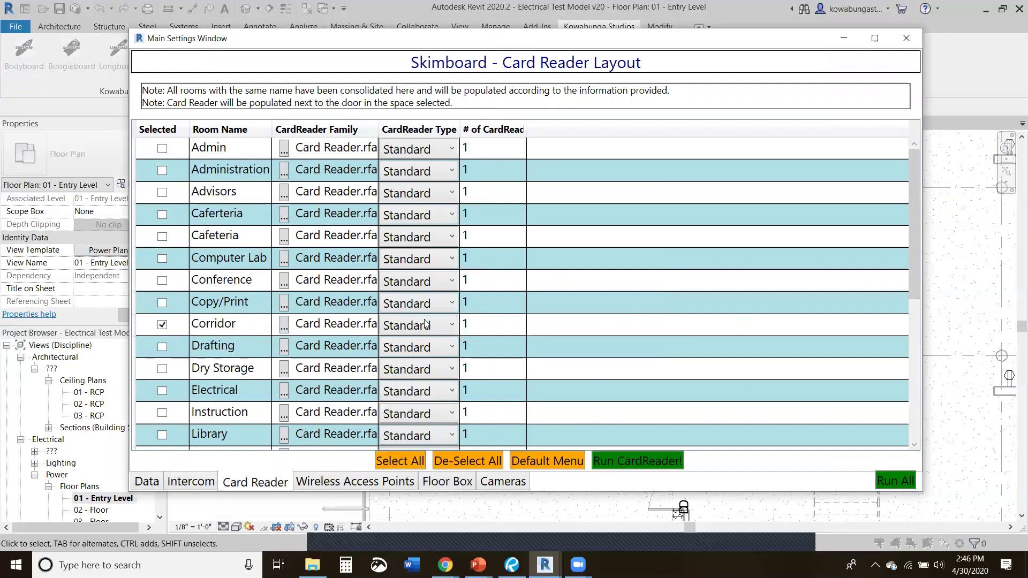
scroll(232, 333, down, 5)
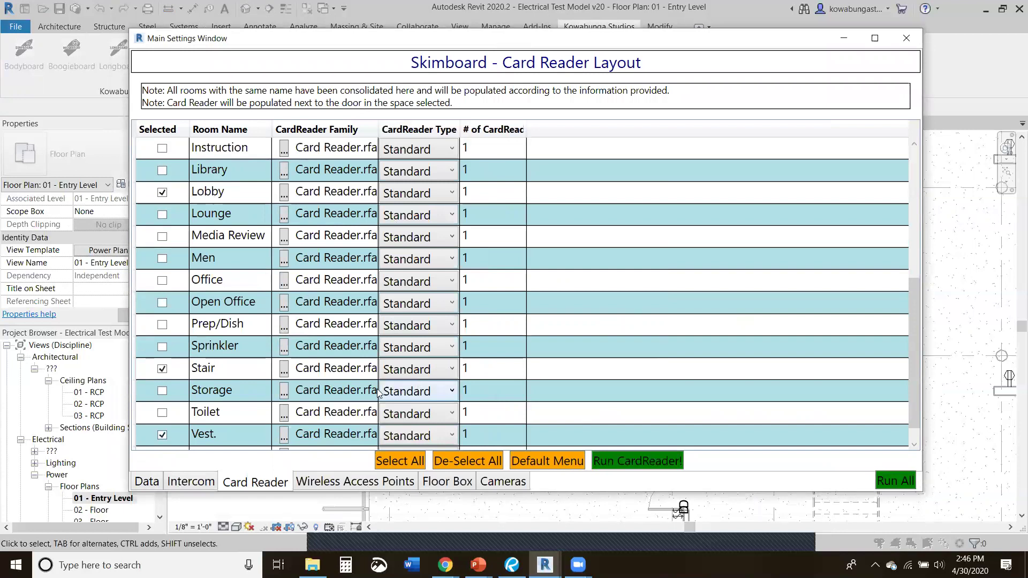
scroll(354, 389, down, 1)
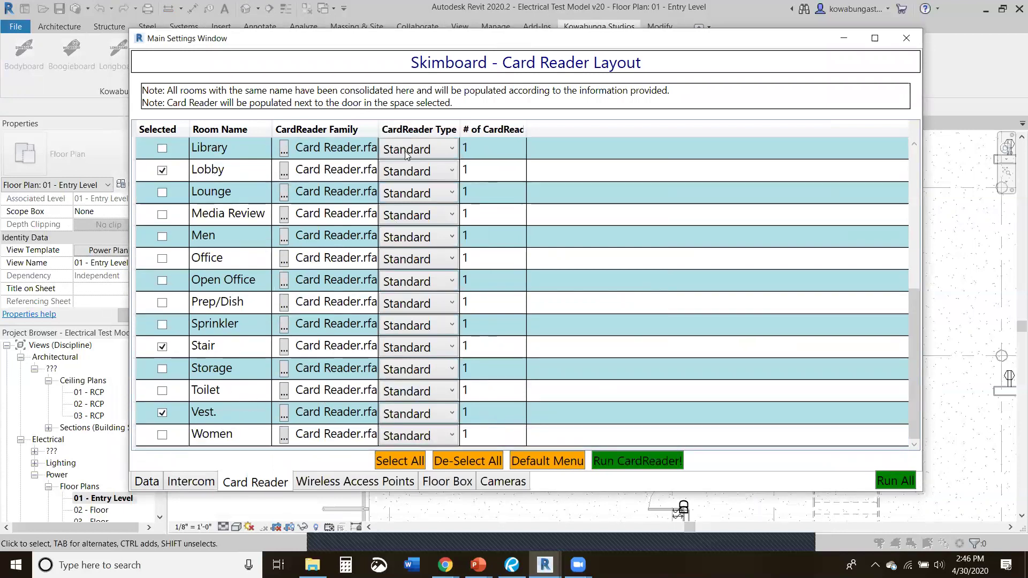
- Give every room default WirelessAP-CM20.rfa access points at 25 coverage and select all rooms
click(335, 481)
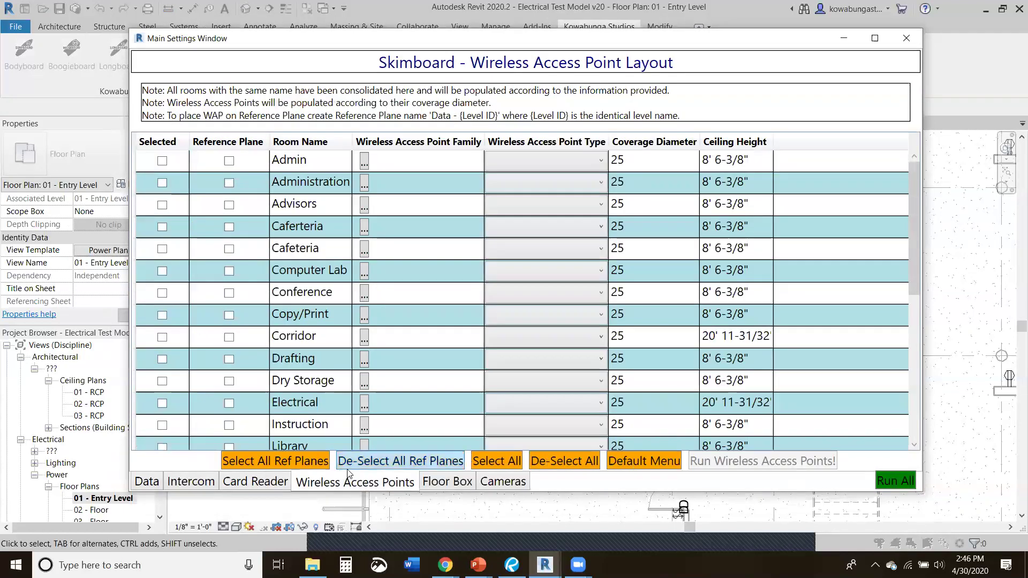
click(639, 460)
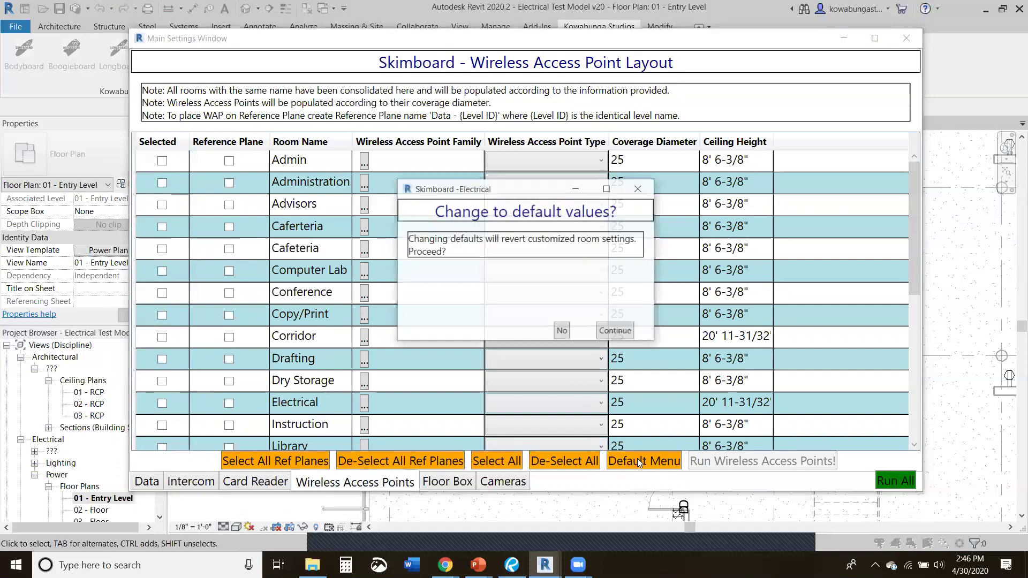
click(605, 331)
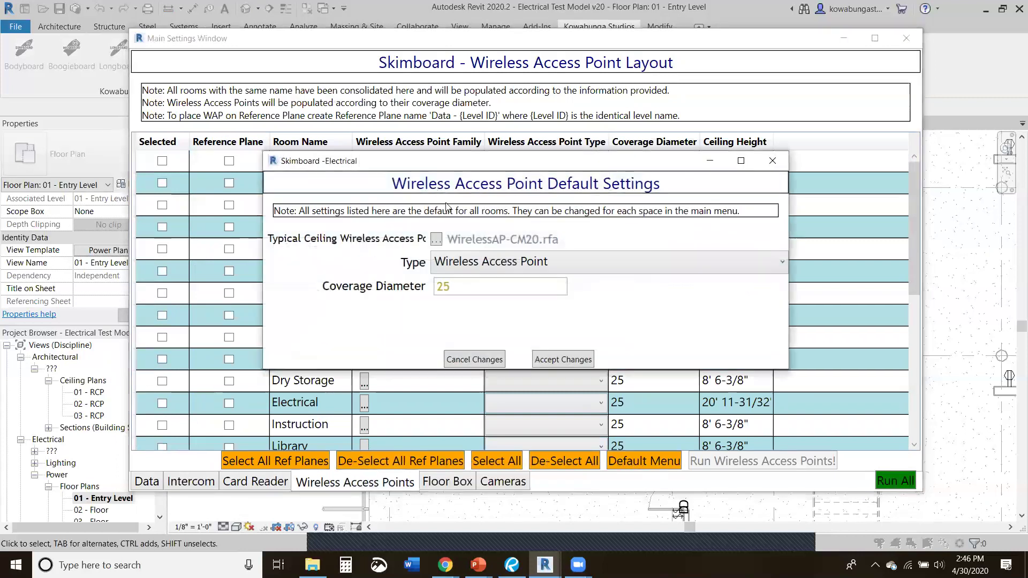
click(585, 357)
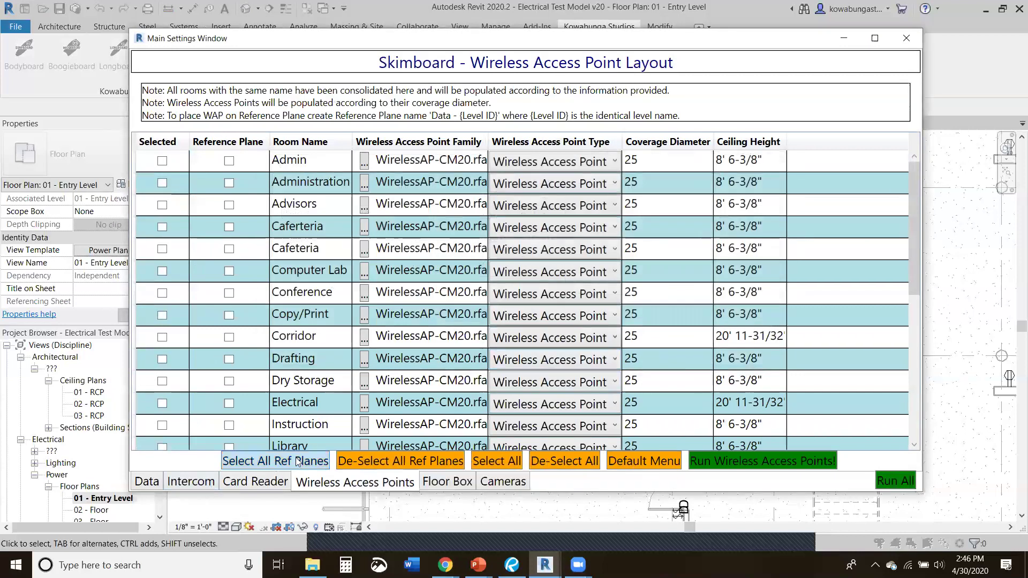
click(491, 460)
- Reset the Floor Box layout to Data Outlet - Floor.rfa Standard defaults
click(439, 482)
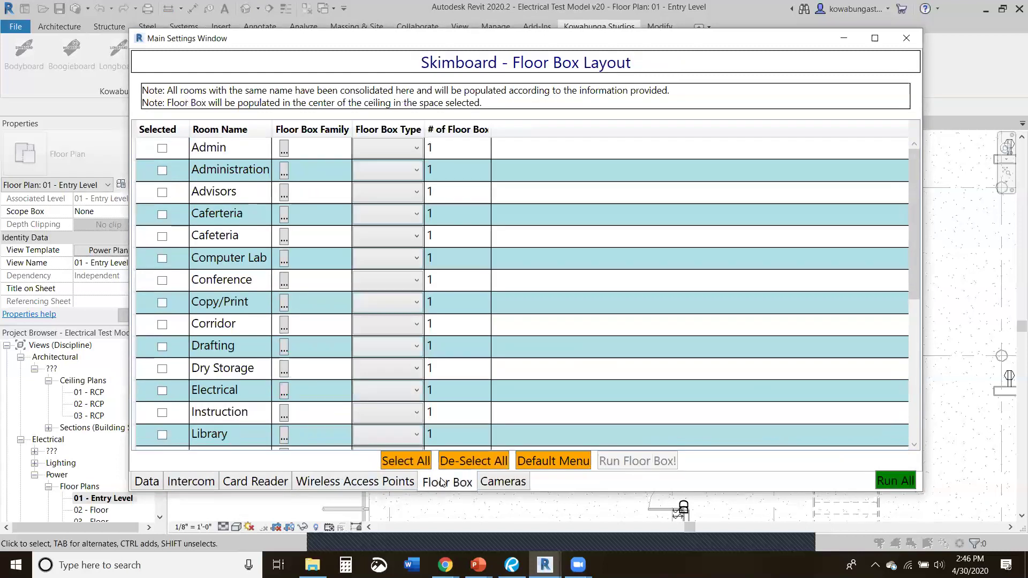
click(537, 460)
click(616, 331)
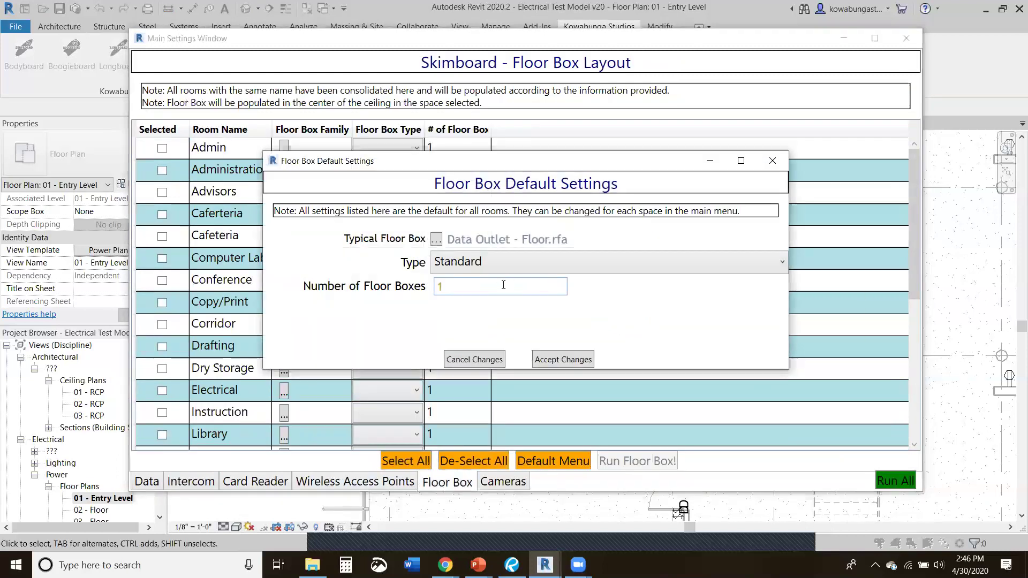
click(563, 360)
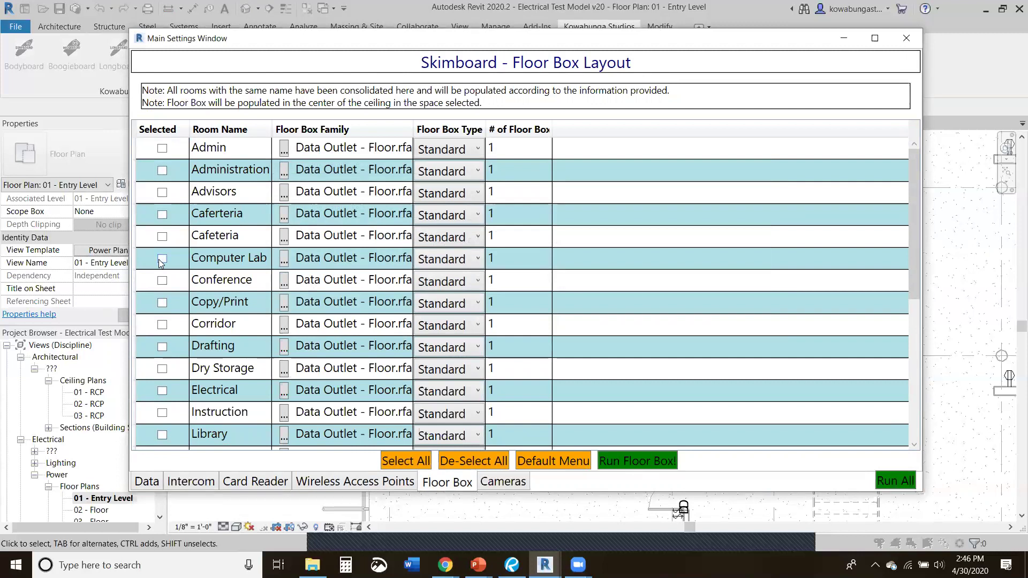
- Check Computer Lab, Conference and Instruction, giving Conference and Instruction 2 floor boxes each
click(160, 258)
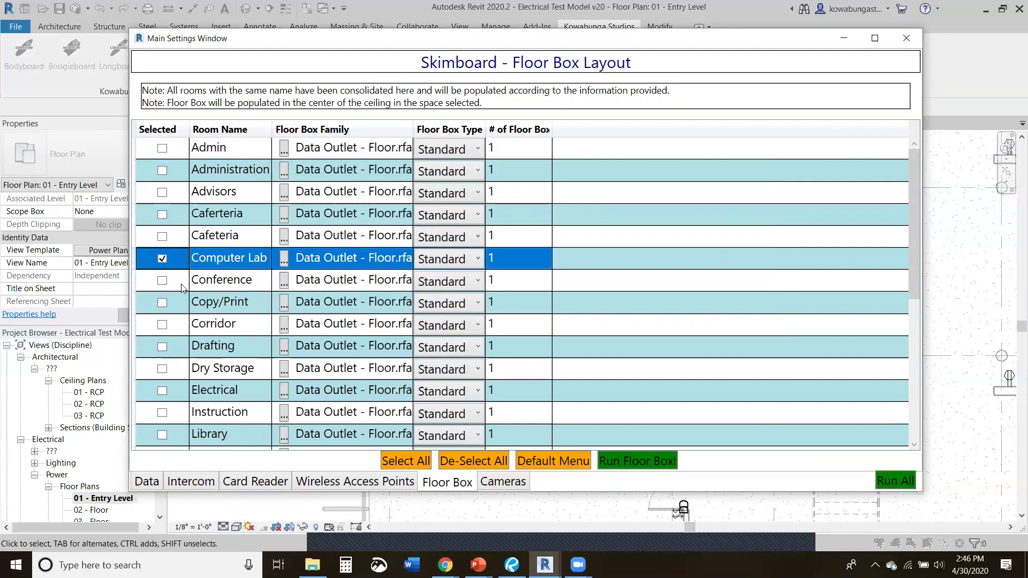
click(162, 281)
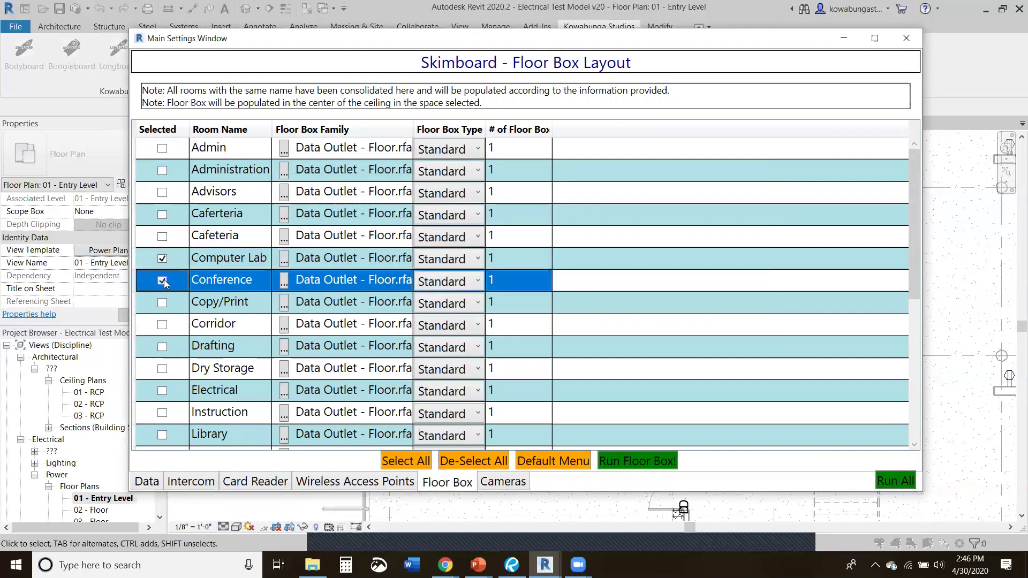
click(493, 279)
text(2)
key(Return)
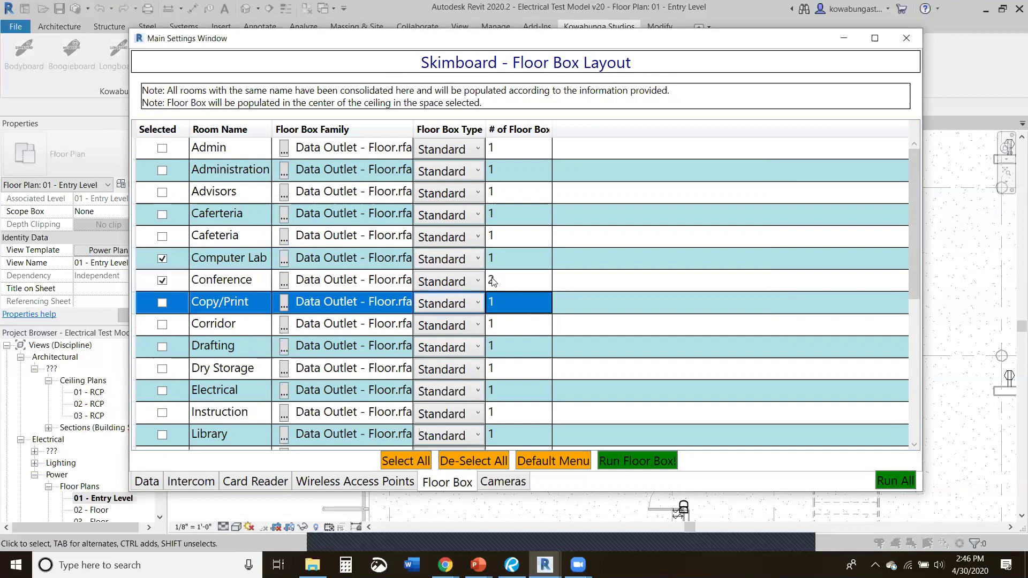
click(492, 414)
text(2)
key(Return)
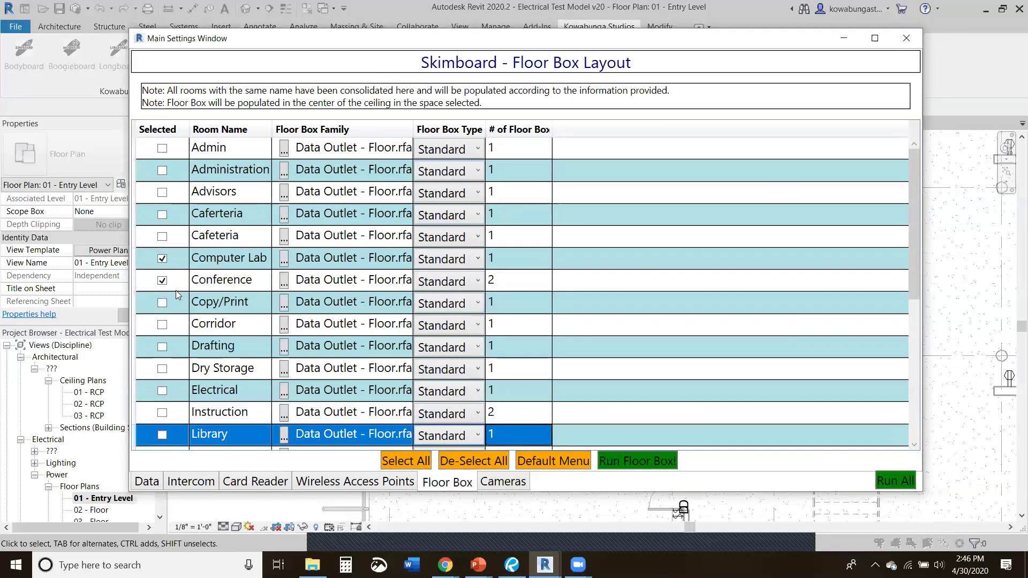
click(163, 413)
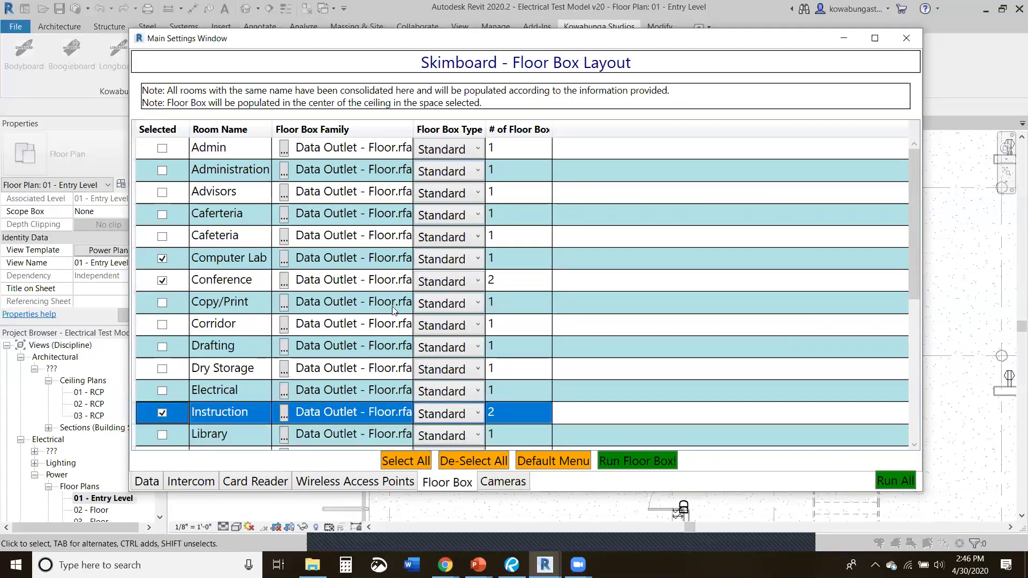
- Restore the Camera layout defaults, giving every room a PTZ surveillance camera
click(503, 482)
click(748, 460)
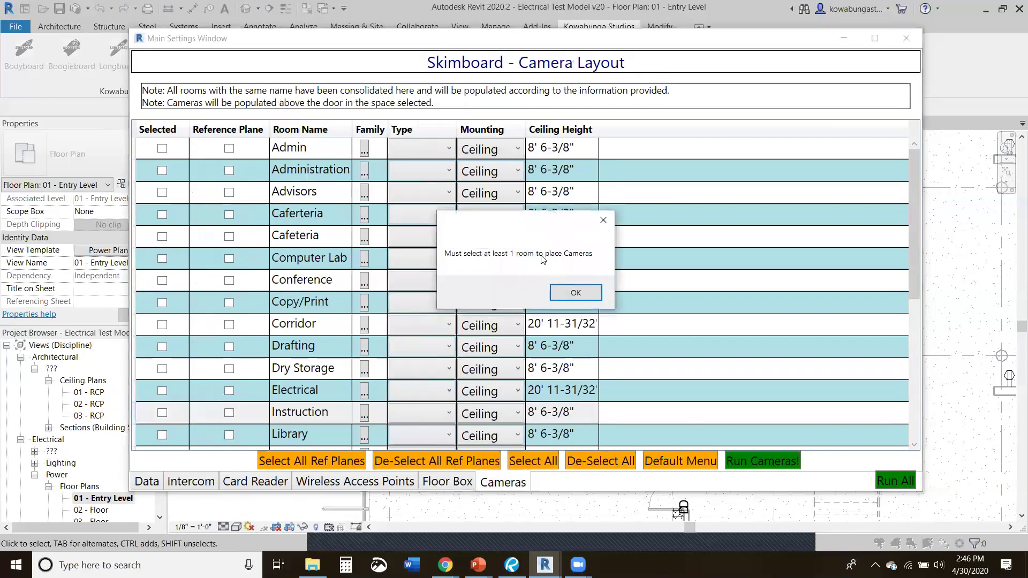
click(571, 293)
click(681, 461)
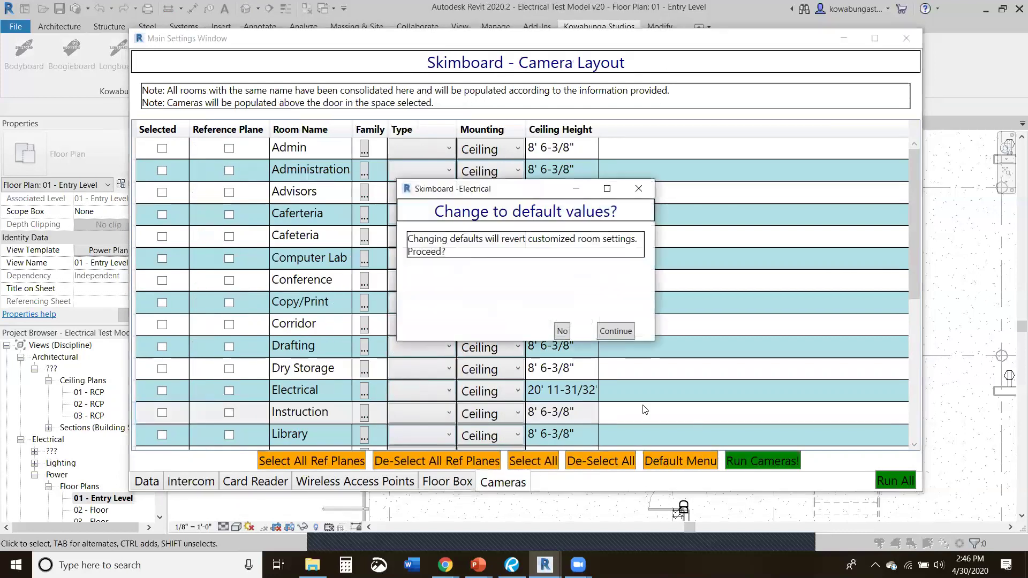
click(614, 330)
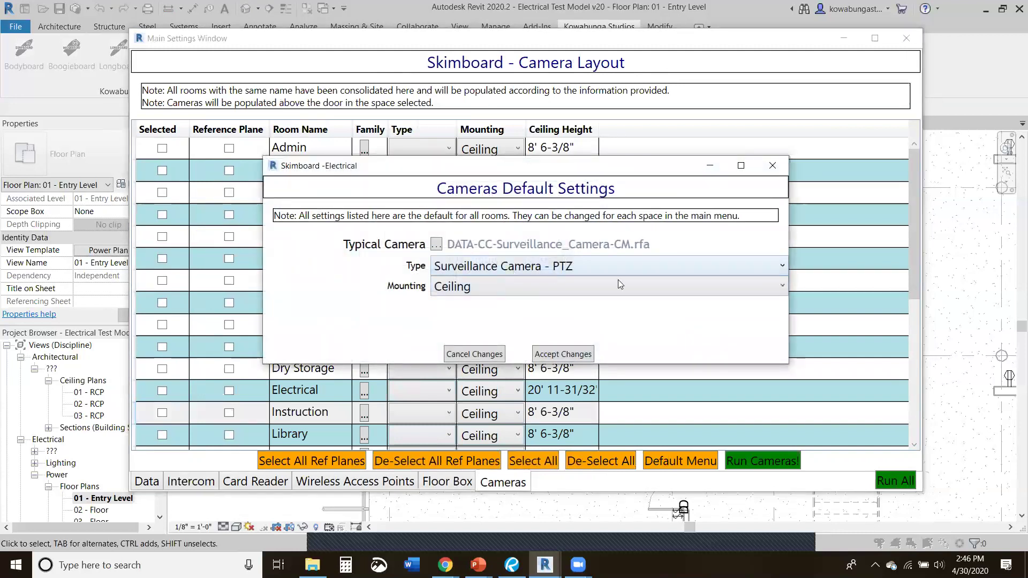
click(559, 356)
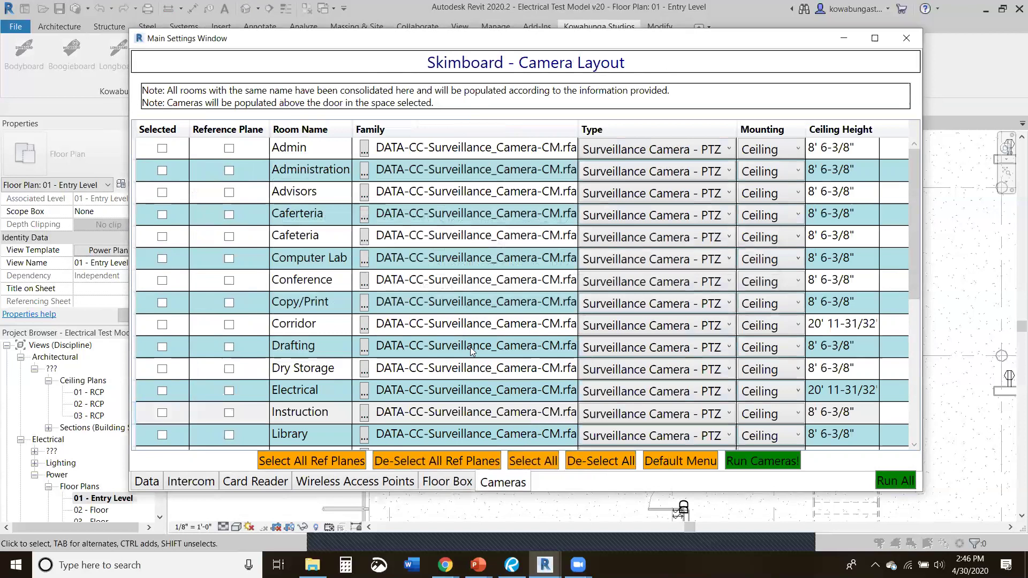
- Select Lobby, Vest. and Stair for cameras, wall-mount Stair's, and browse for its family file
click(155, 331)
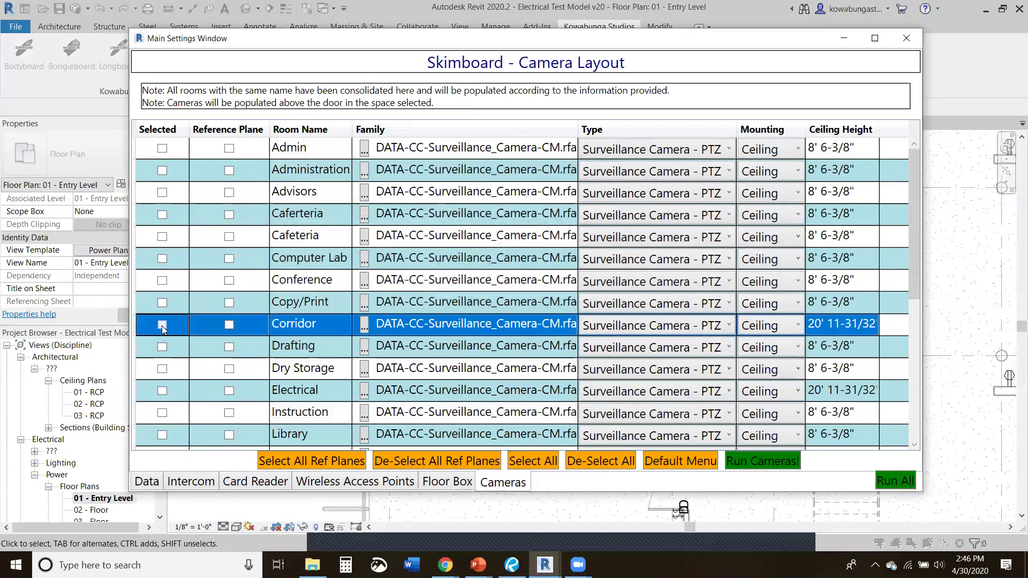
scroll(180, 327, down, 4)
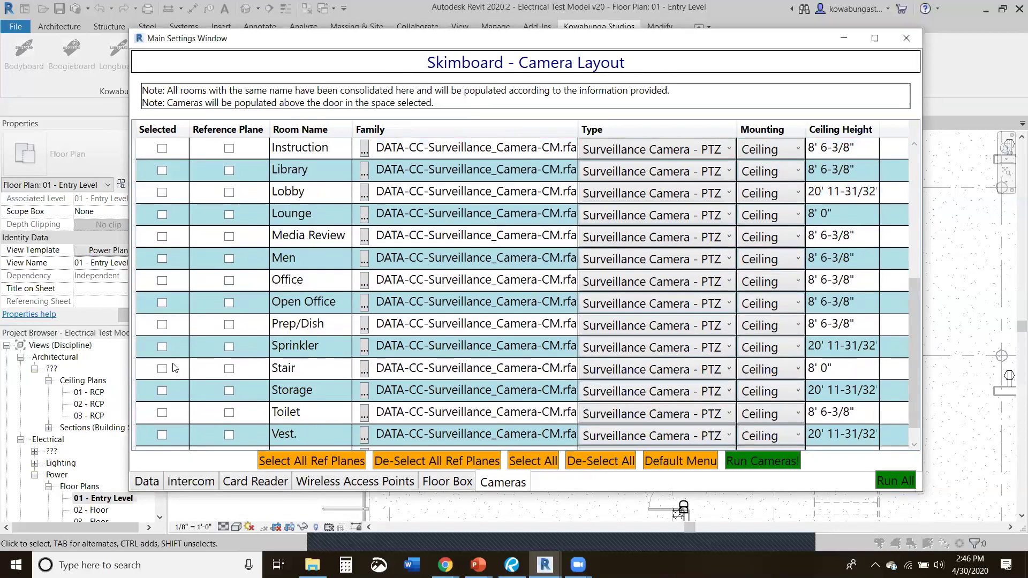
click(162, 194)
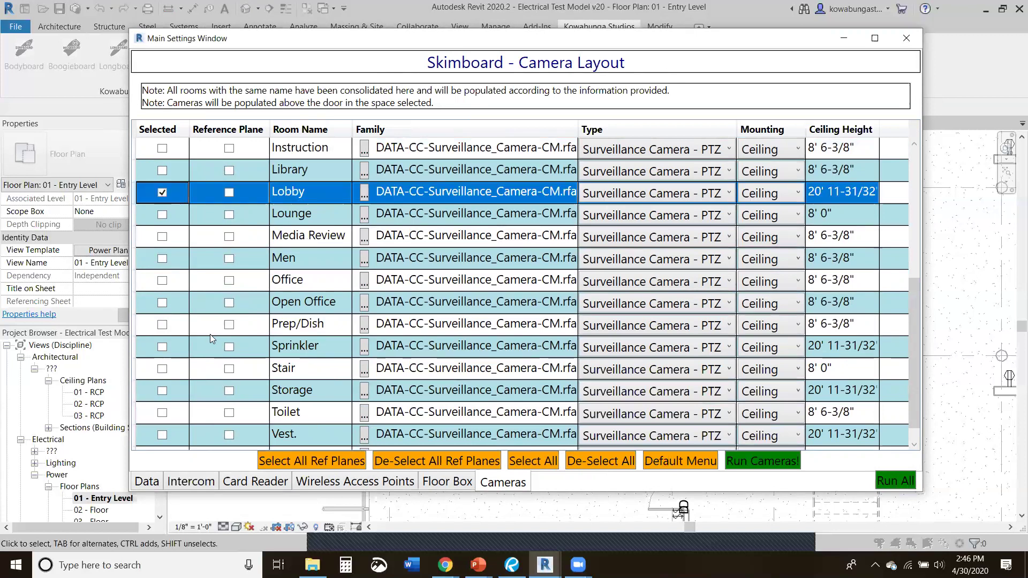
scroll(228, 339, down, 1)
click(162, 413)
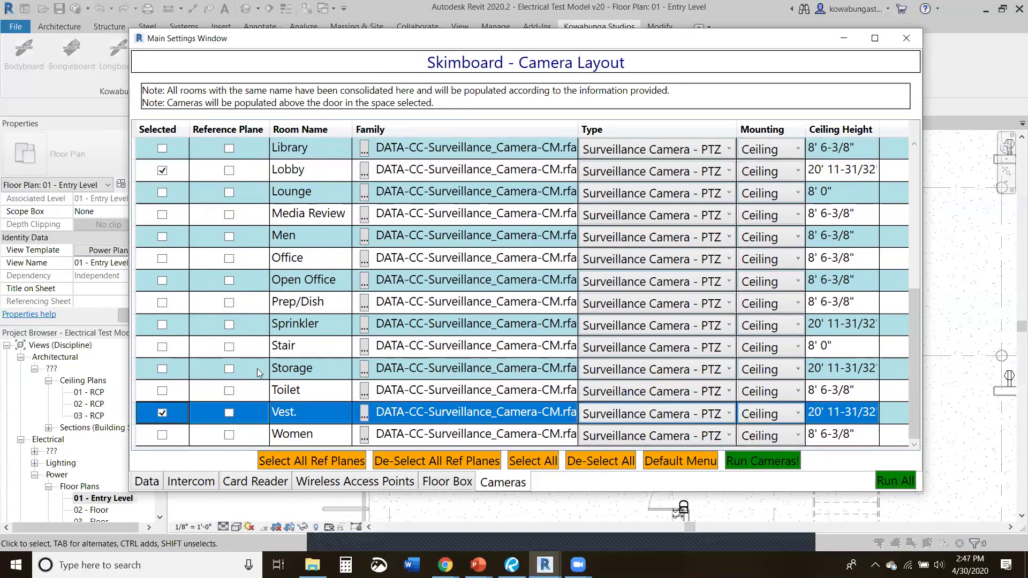
click(163, 346)
click(792, 349)
click(796, 389)
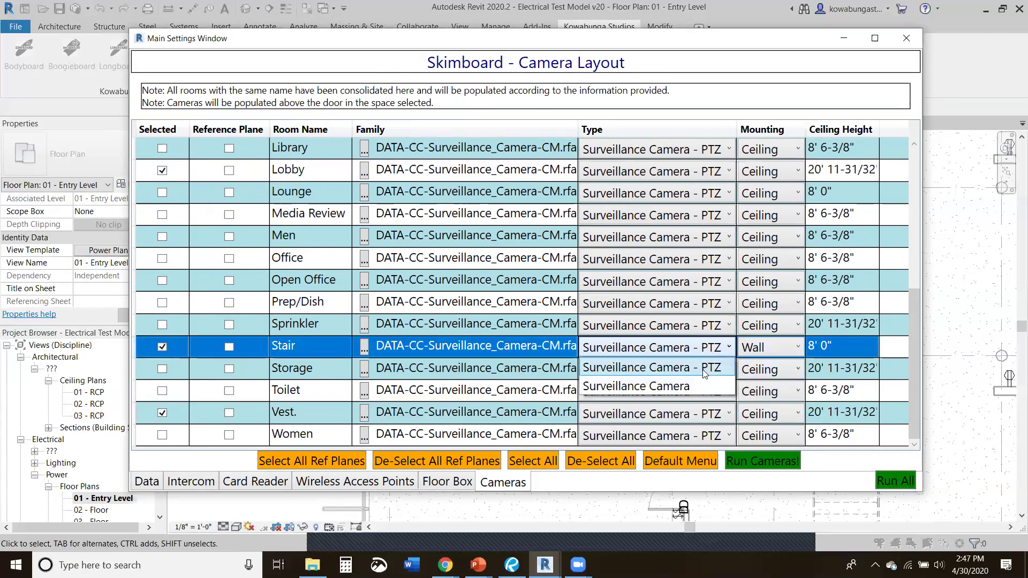
click(364, 352)
key(d)
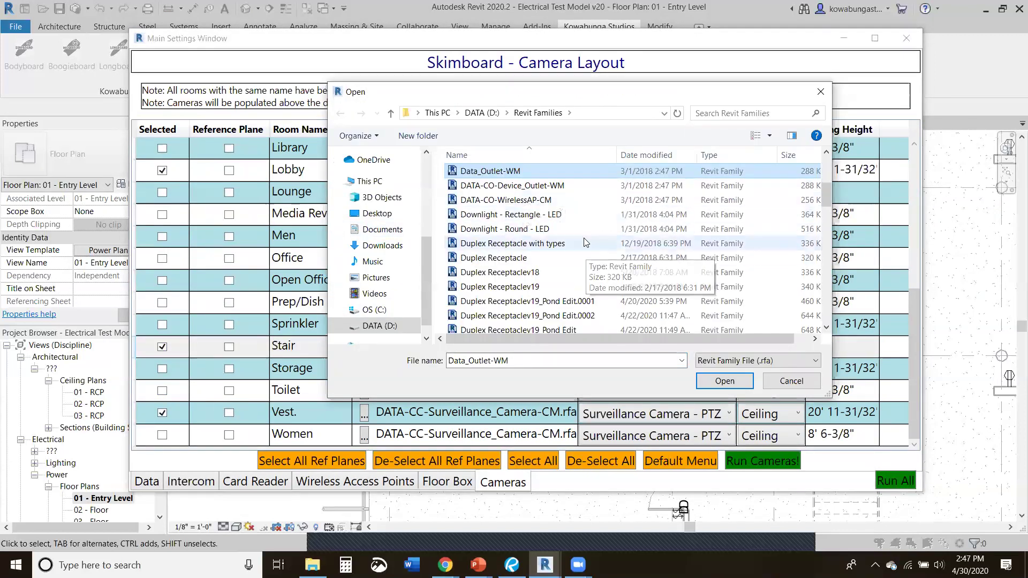
scroll(588, 230, down, 6)
scroll(590, 233, down, 1)
scroll(590, 233, down, 5)
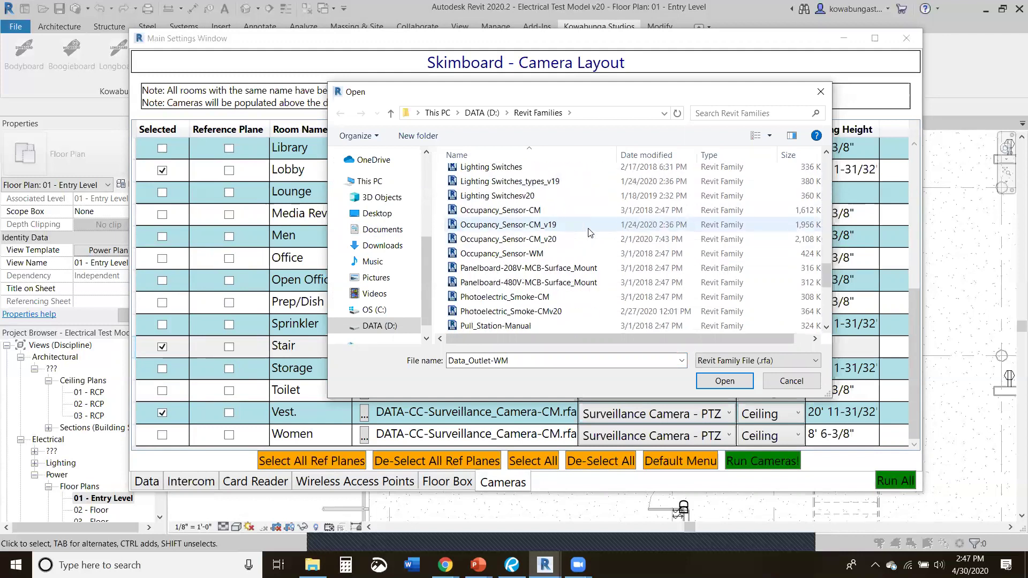
scroll(590, 232, down, 3)
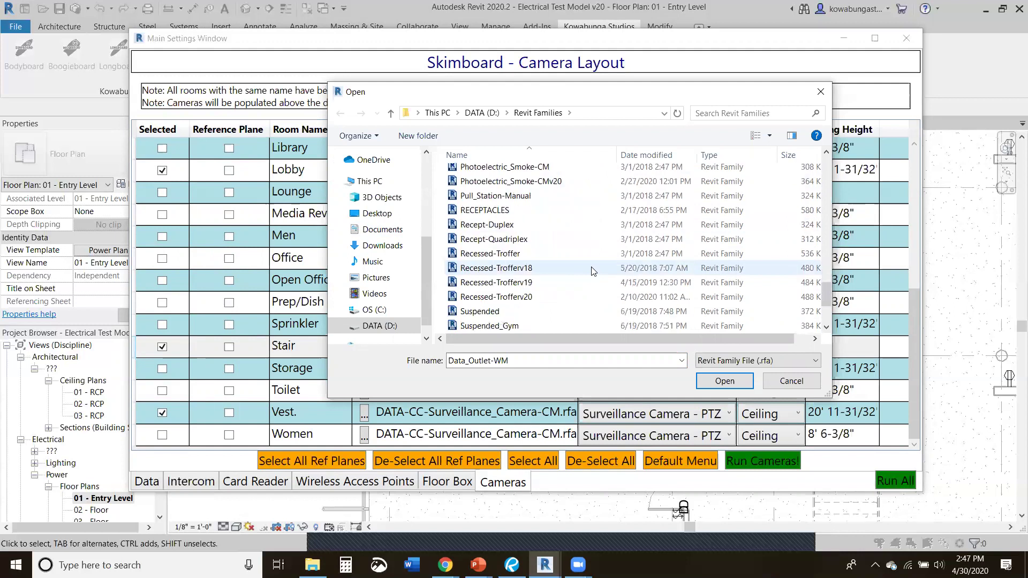
scroll(593, 272, down, 3)
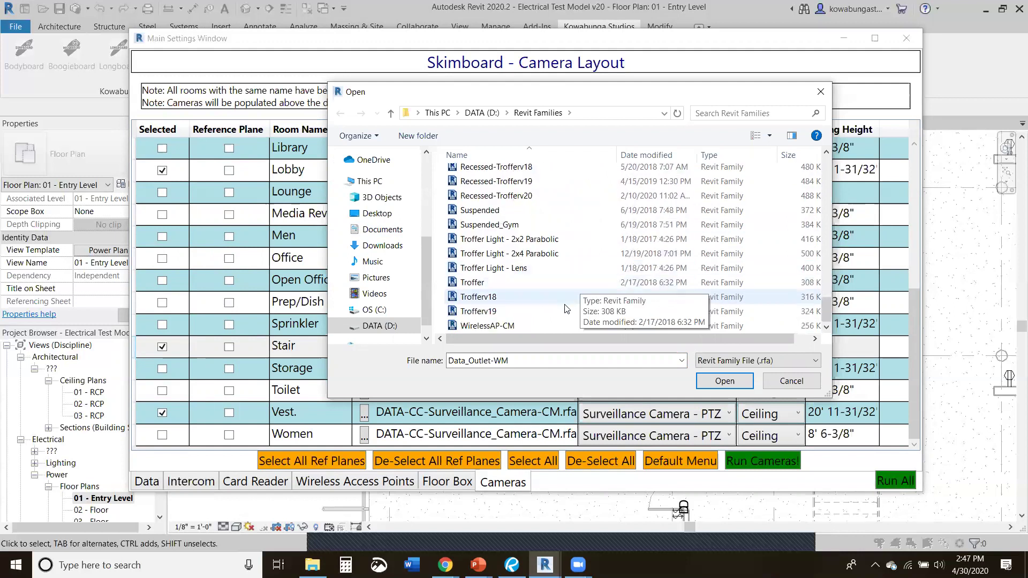
scroll(573, 316, up, 6)
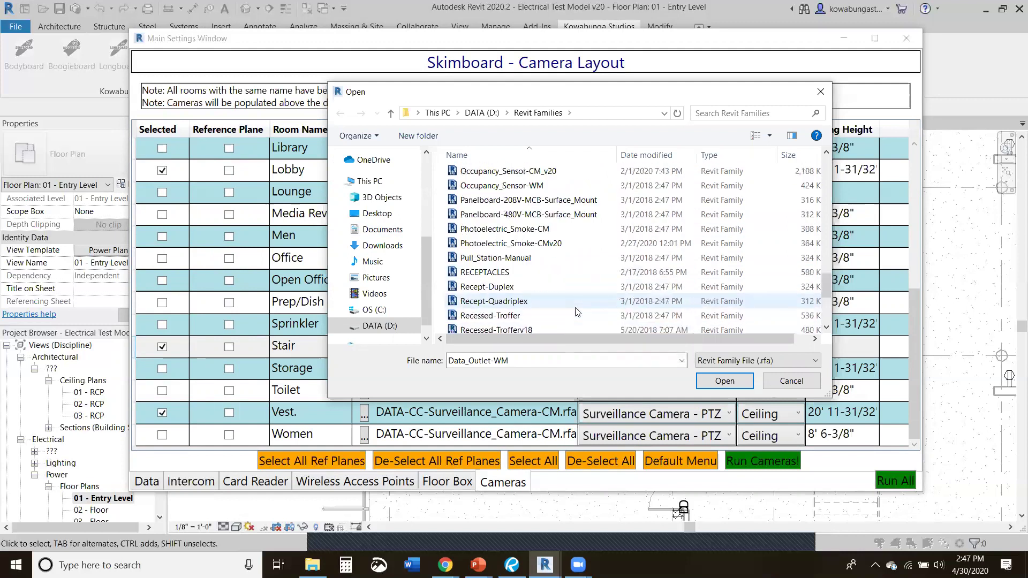
scroll(584, 310, up, 3)
scroll(589, 297, up, 2)
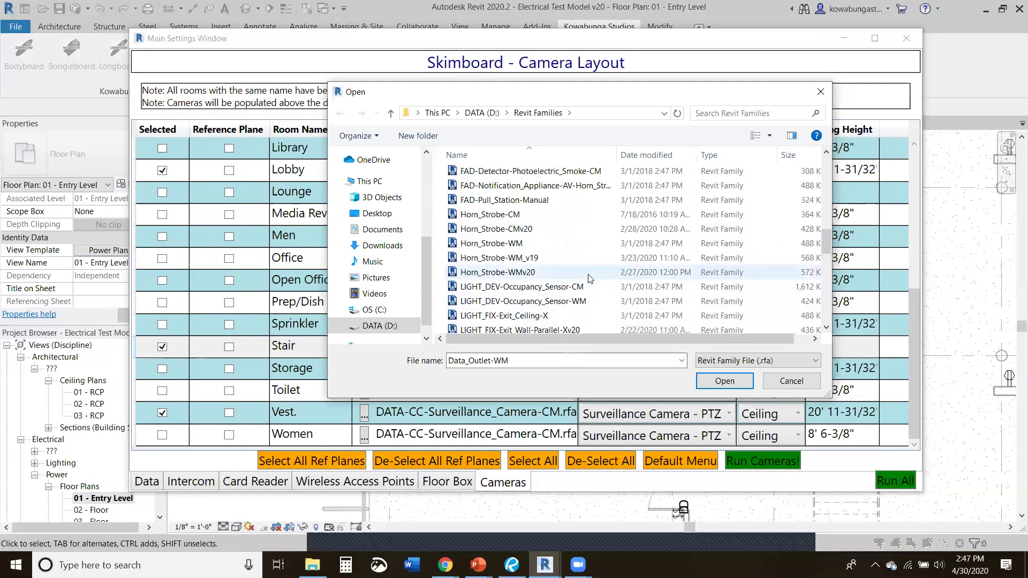
scroll(590, 244, up, 7)
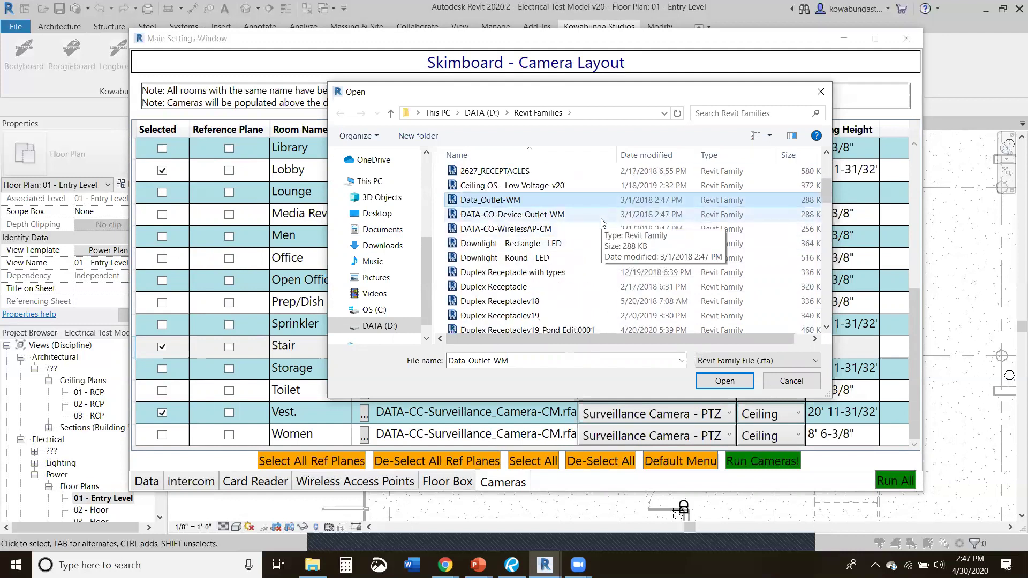
scroll(595, 231, up, 1)
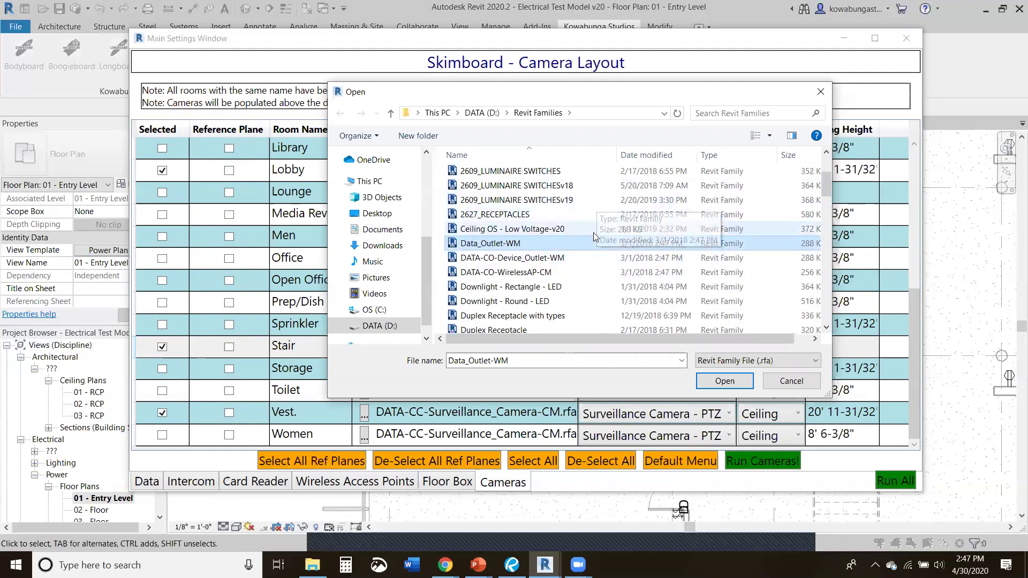
scroll(589, 249, up, 3)
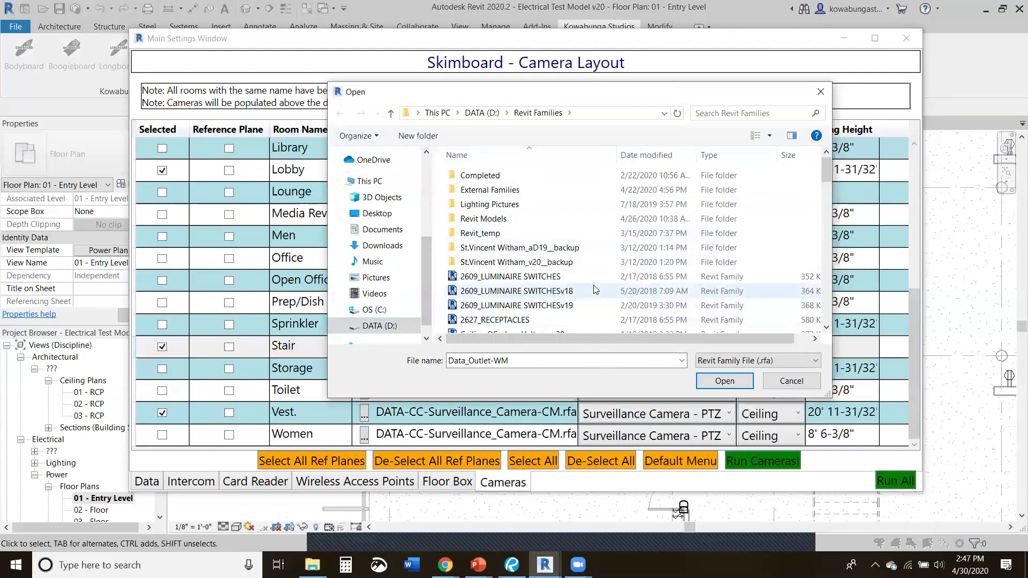
scroll(594, 292, down, 3)
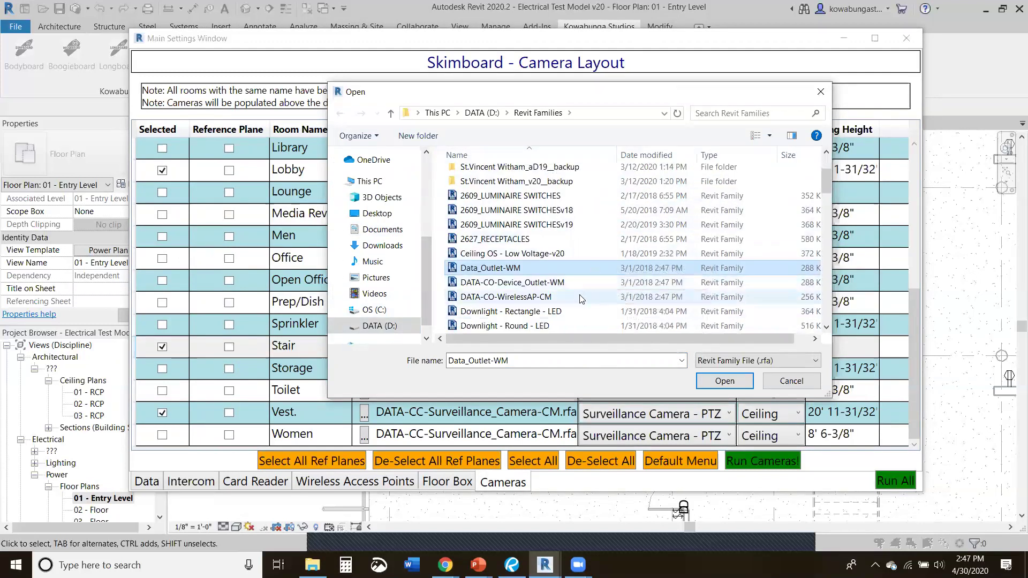
click(529, 298)
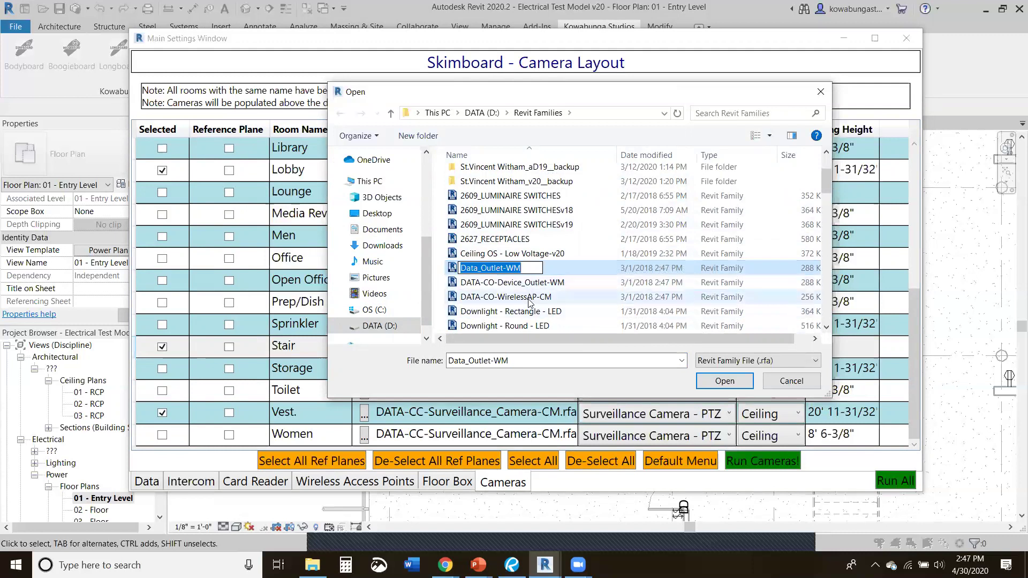
click(626, 270)
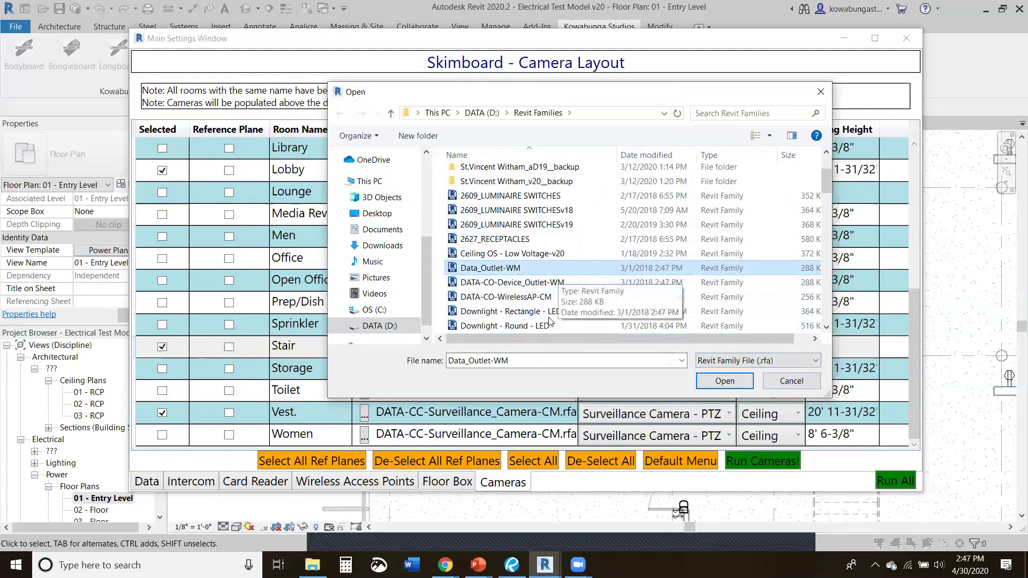
scroll(578, 273, down, 2)
scroll(582, 273, down, 2)
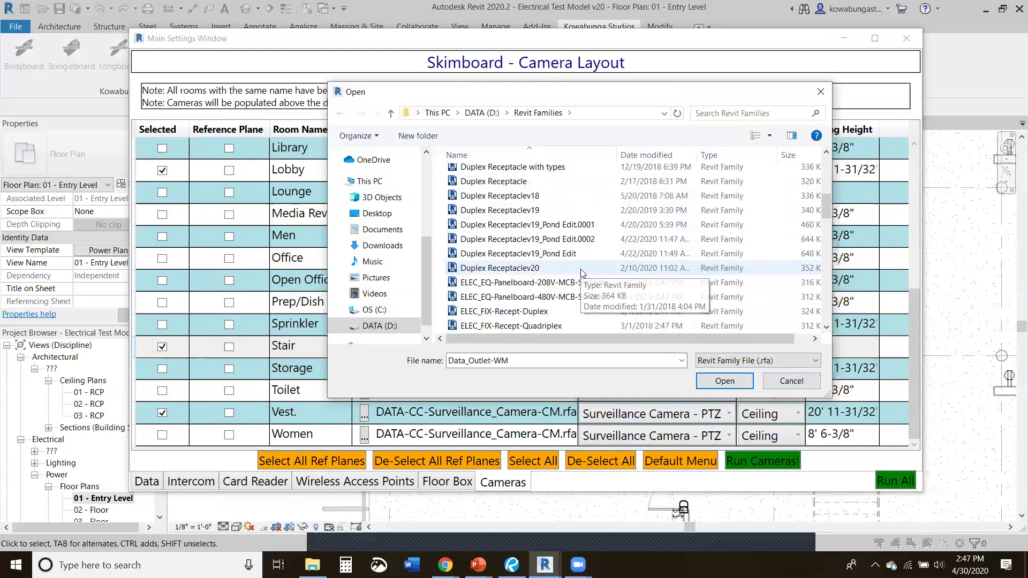
scroll(583, 272, up, 2)
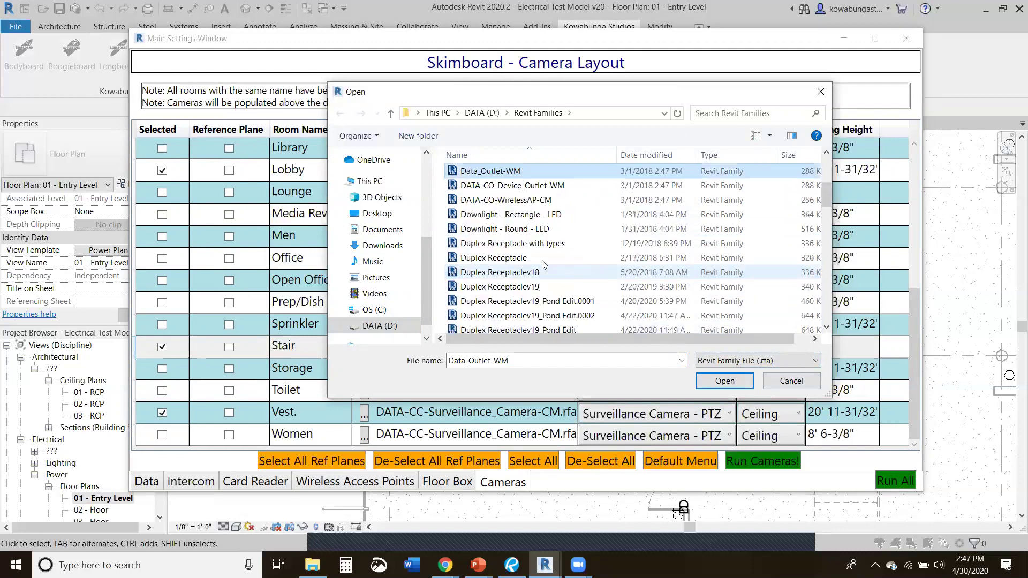
- Load Data_Outlet-WM for Stair and place all devices in the model
click(738, 384)
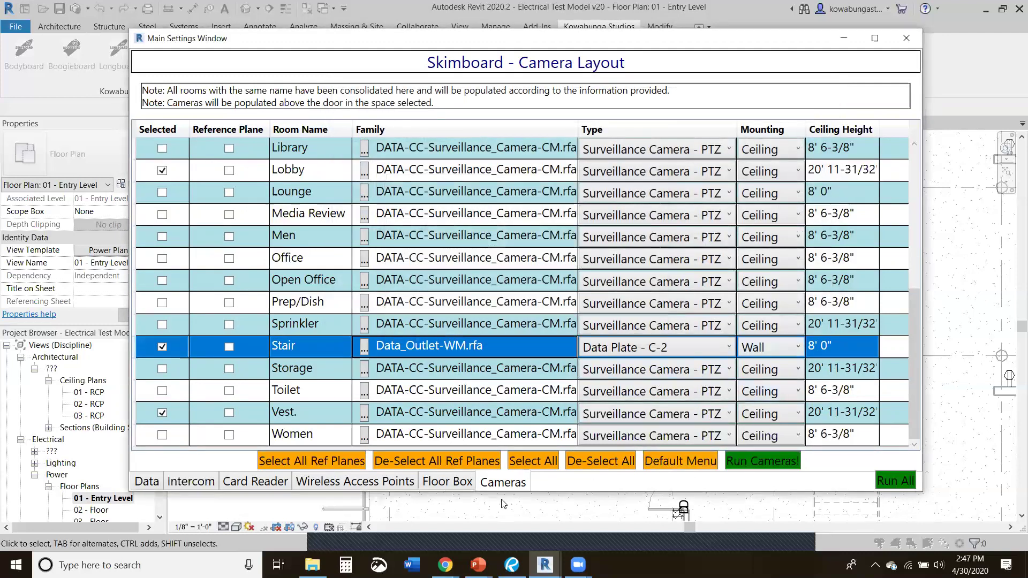
click(894, 480)
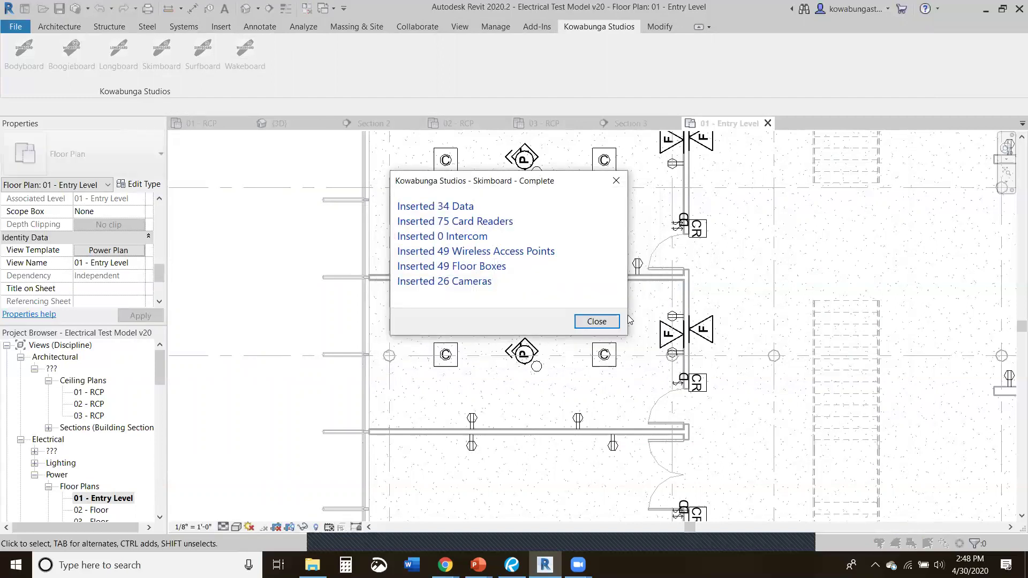
click(599, 323)
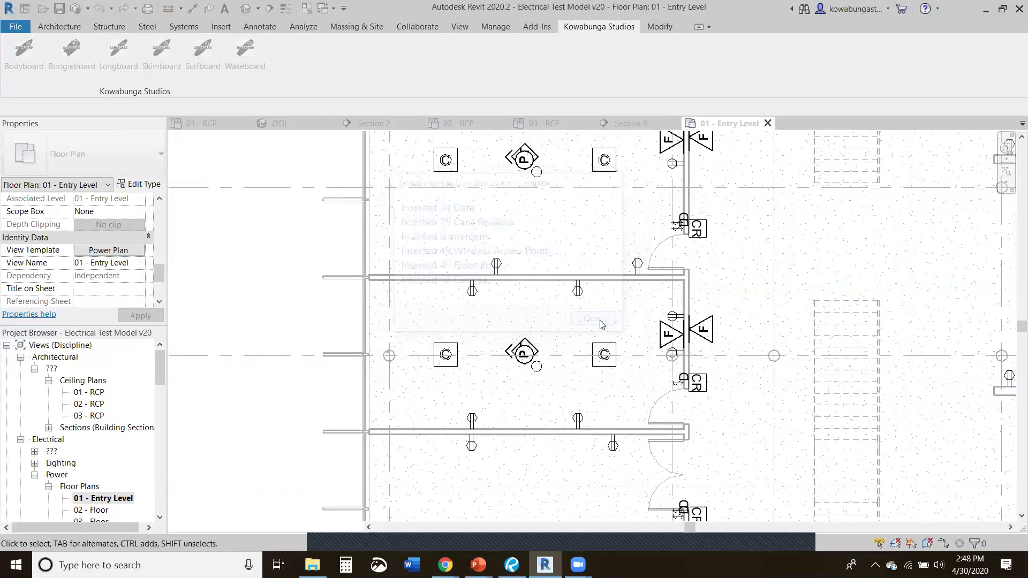
- Pan the 01 - Entry Level plan to show the corridor rooms with placed devices
scroll(702, 291, down, 2)
middle_drag(775, 428, 526, 298)
scroll(526, 298, down, 1)
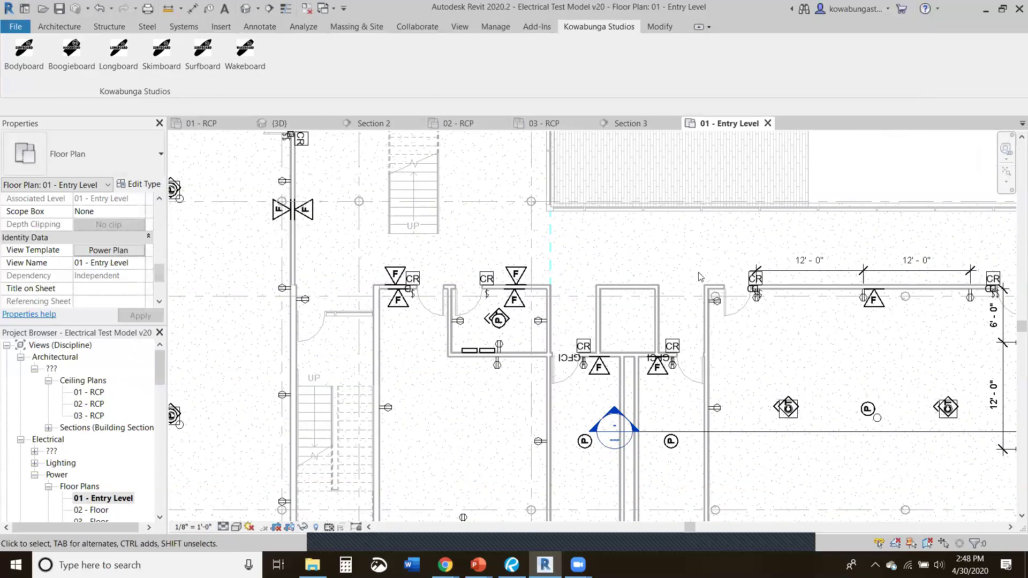
middle_drag(797, 336, 670, 308)
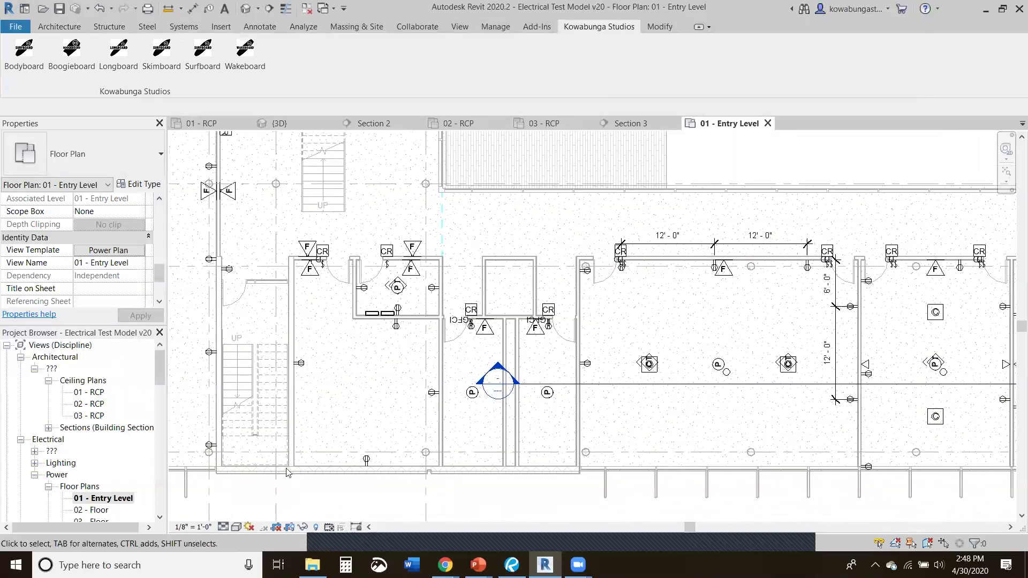
- Hide Fire Alarm Devices and Lighting Devices in the Power Plan template's model categories
key(v)
key(g)
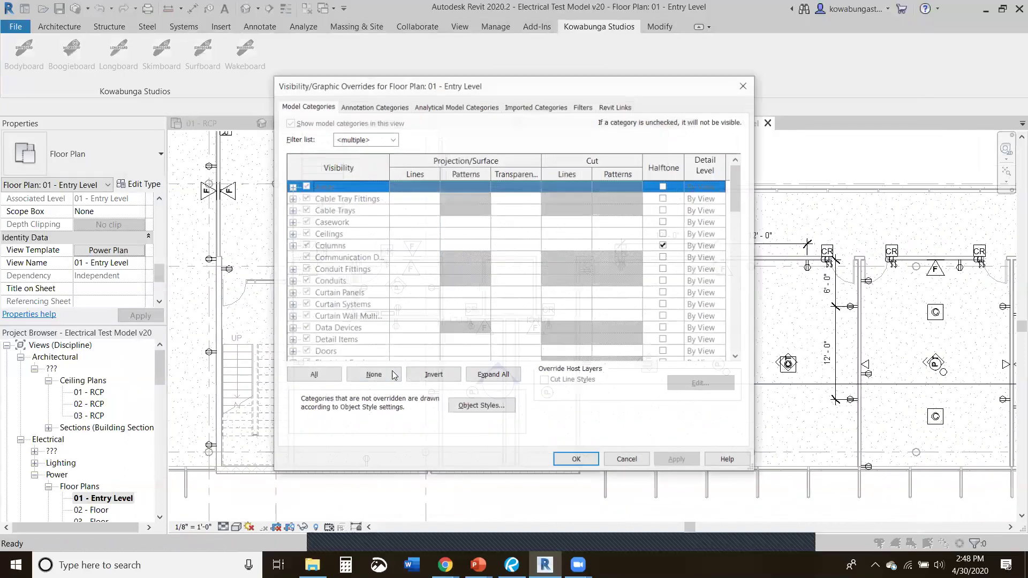
key(Escape)
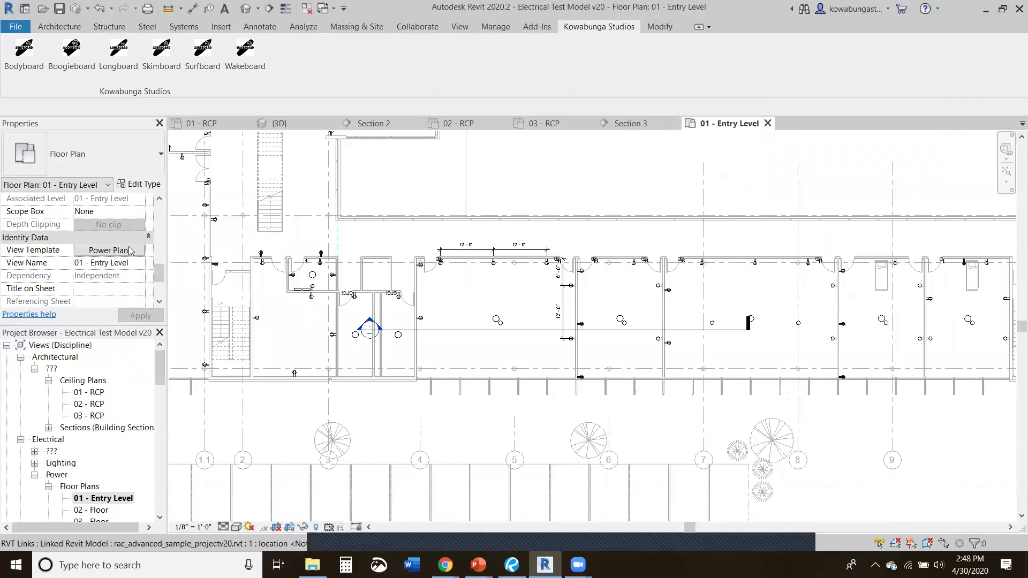
click(133, 250)
click(598, 264)
scroll(378, 262, down, 3)
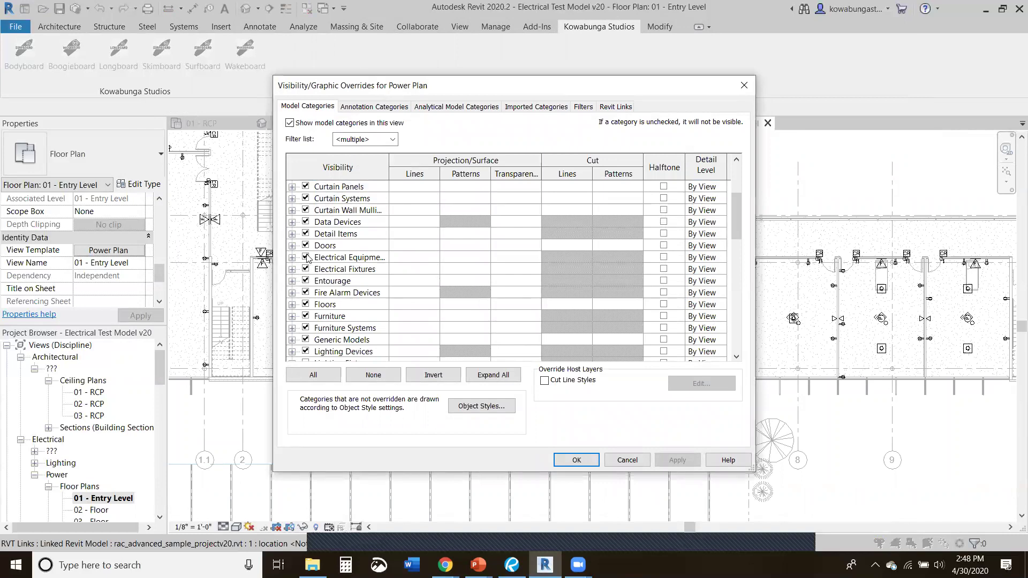
scroll(311, 289, down, 2)
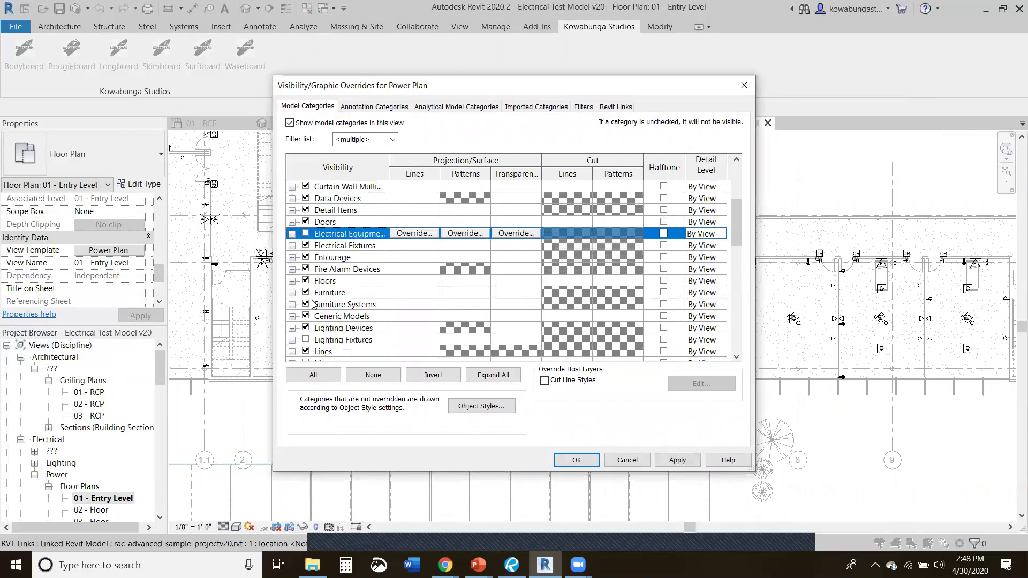
click(305, 268)
scroll(330, 309, down, 1)
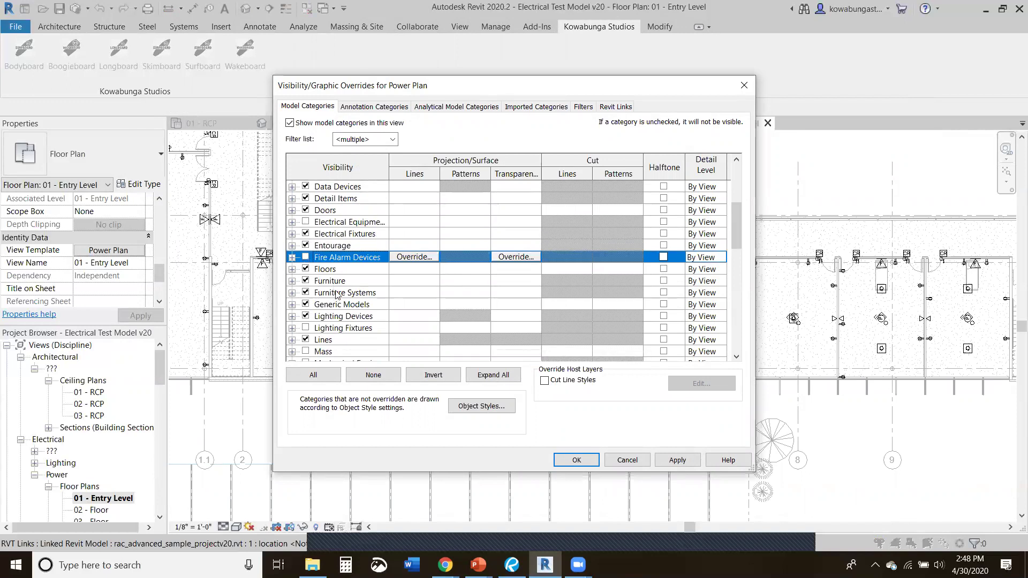
scroll(338, 294, down, 2)
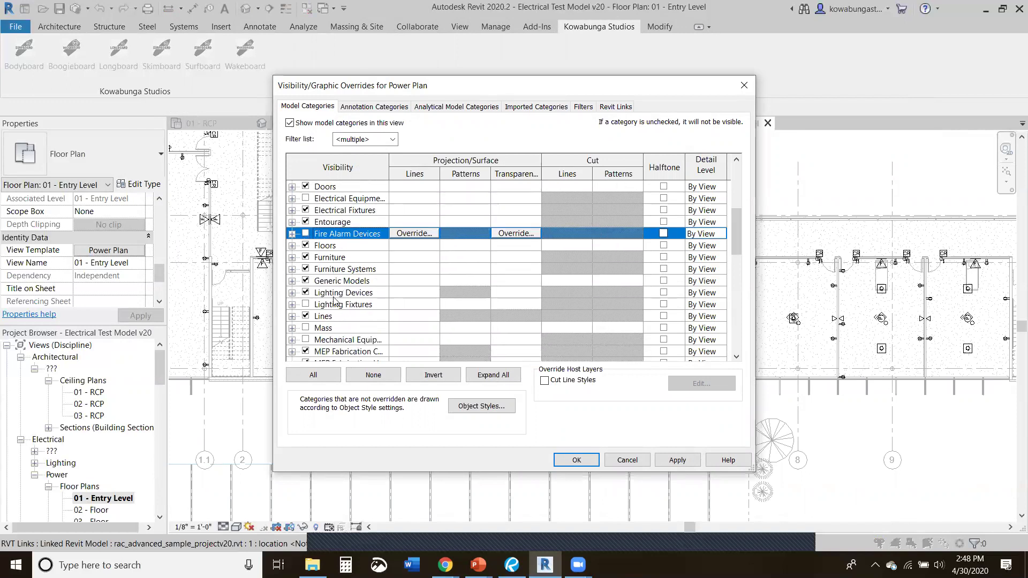
click(306, 293)
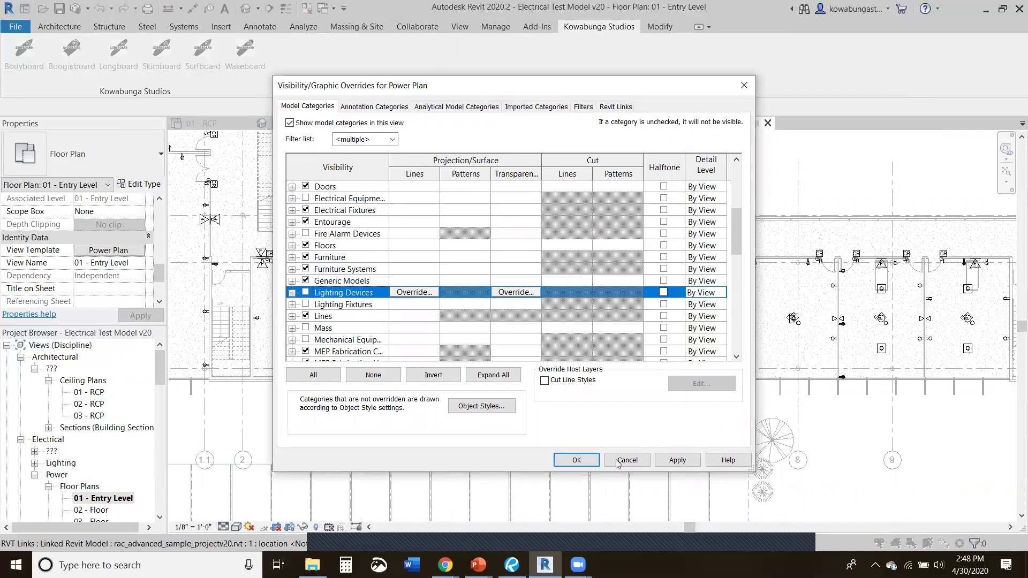
click(577, 460)
click(556, 408)
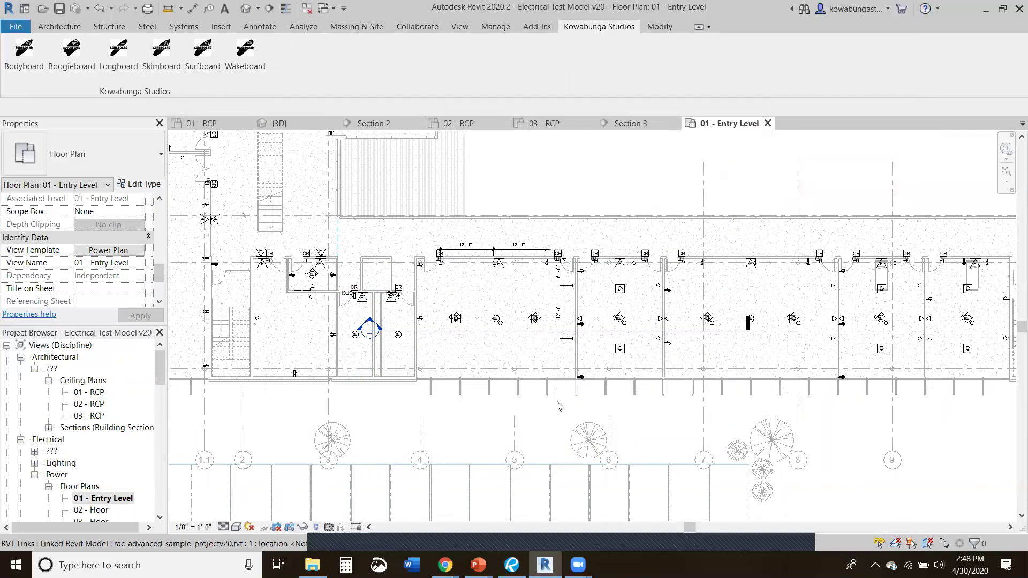
- Select the wireless access point and floor data outlet, then clear the selection
scroll(497, 364, up, 3)
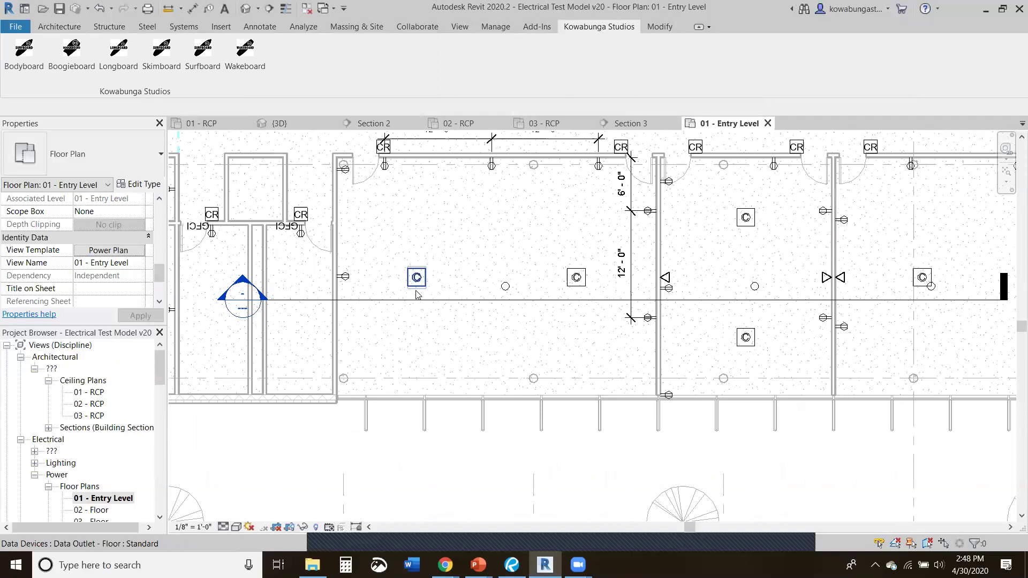
click(510, 296)
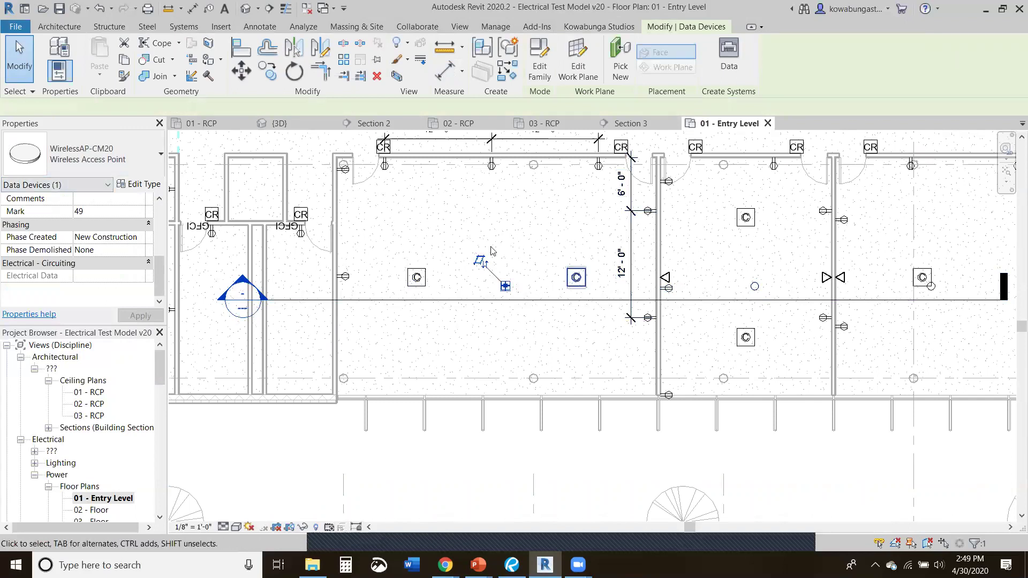
click(489, 293)
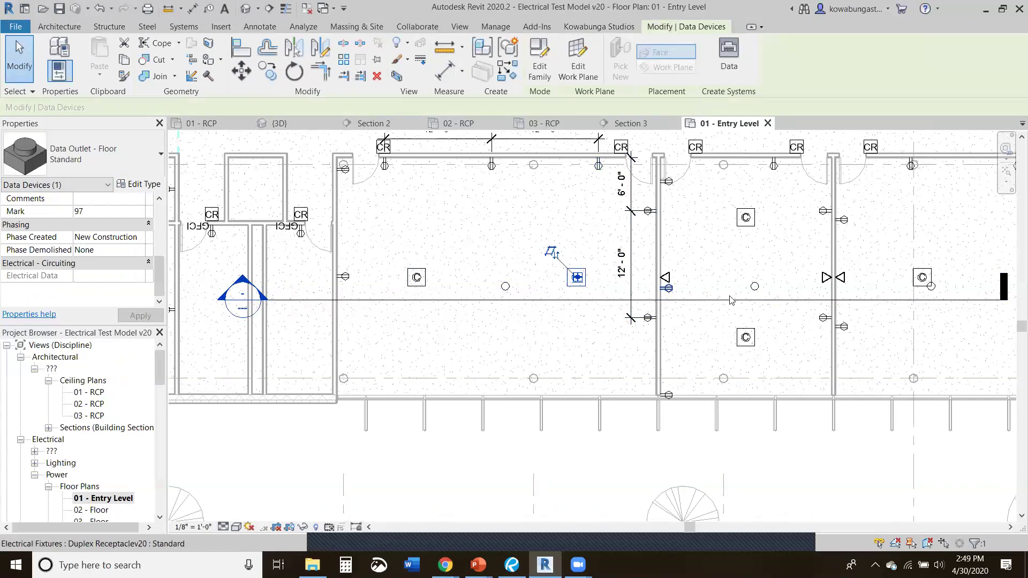
key(Escape)
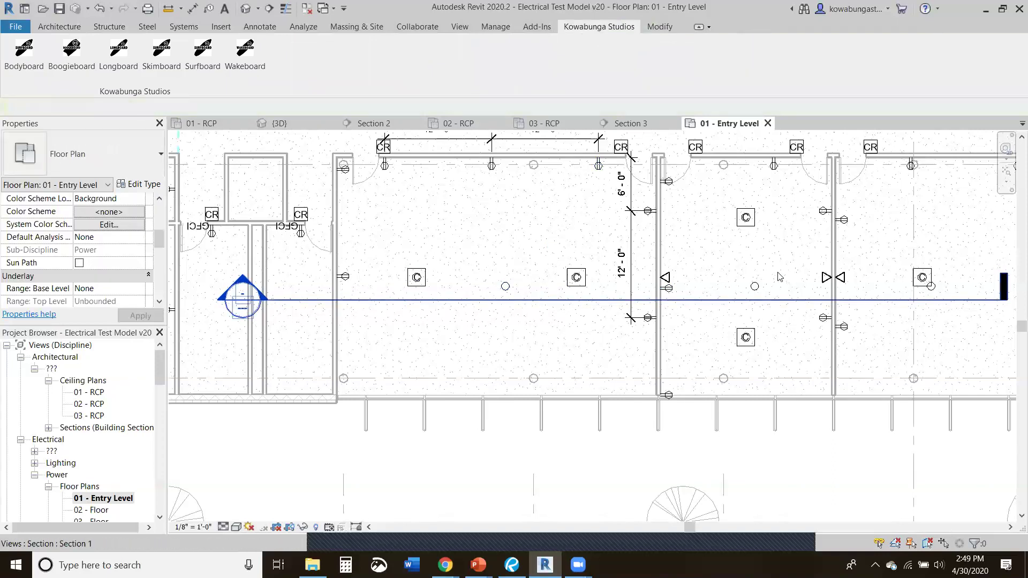
middle_drag(809, 260, 615, 278)
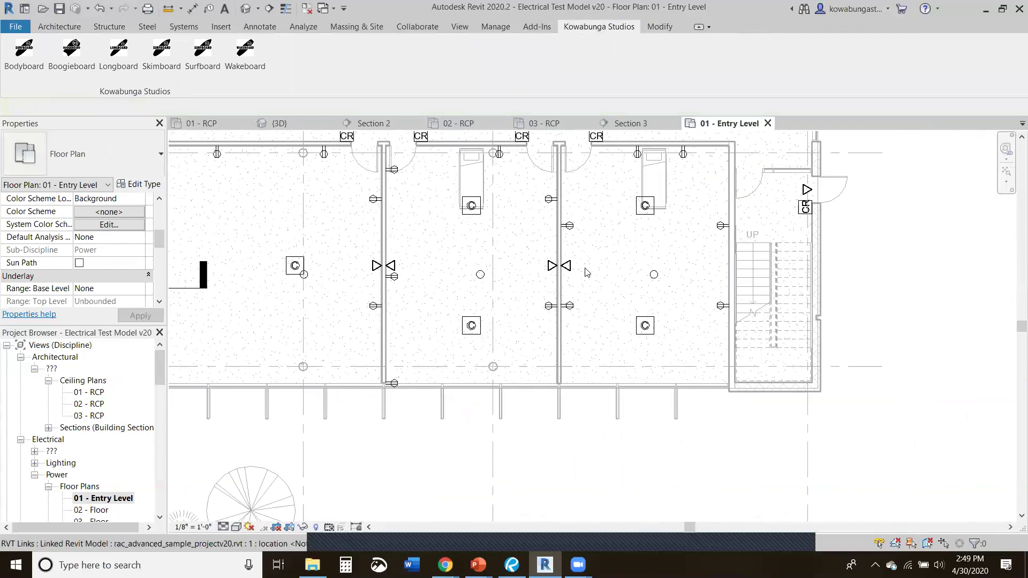
middle_drag(489, 259, 542, 269)
middle_drag(480, 251, 419, 291)
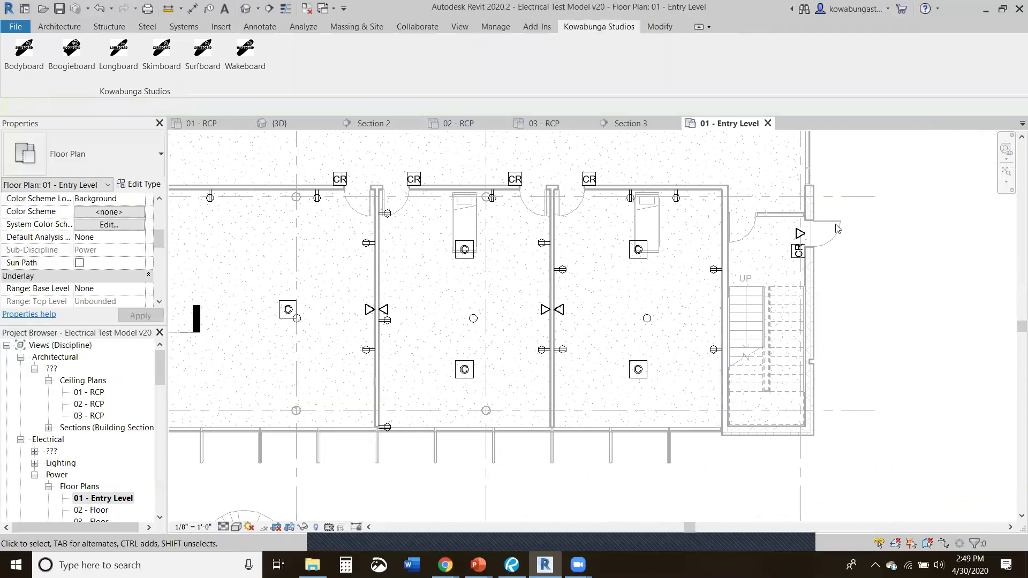
- Switch the data outlet by the stair doorway to a Surveillance Camera type
click(800, 234)
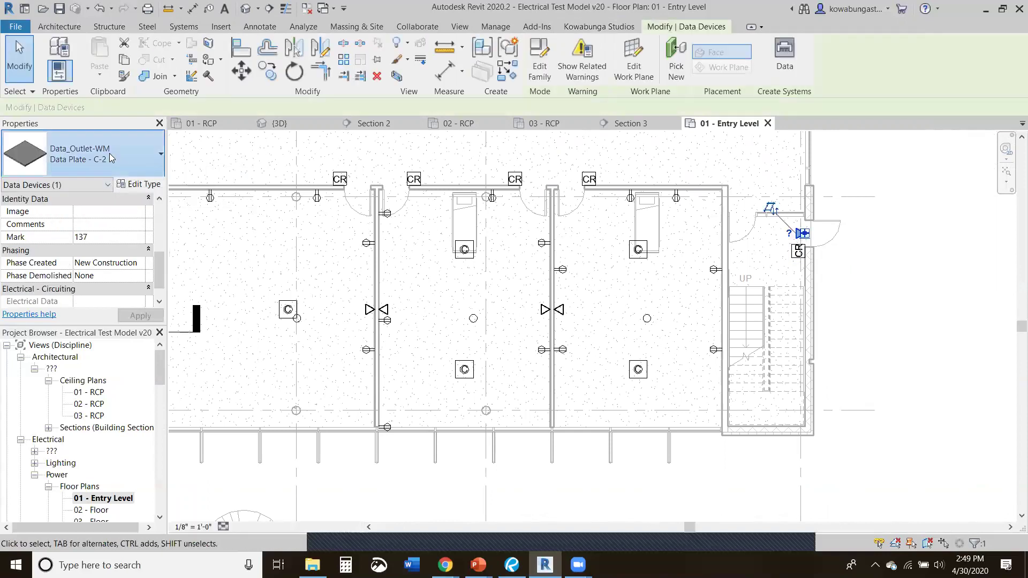
click(145, 157)
scroll(119, 295, down, 3)
scroll(119, 294, up, 3)
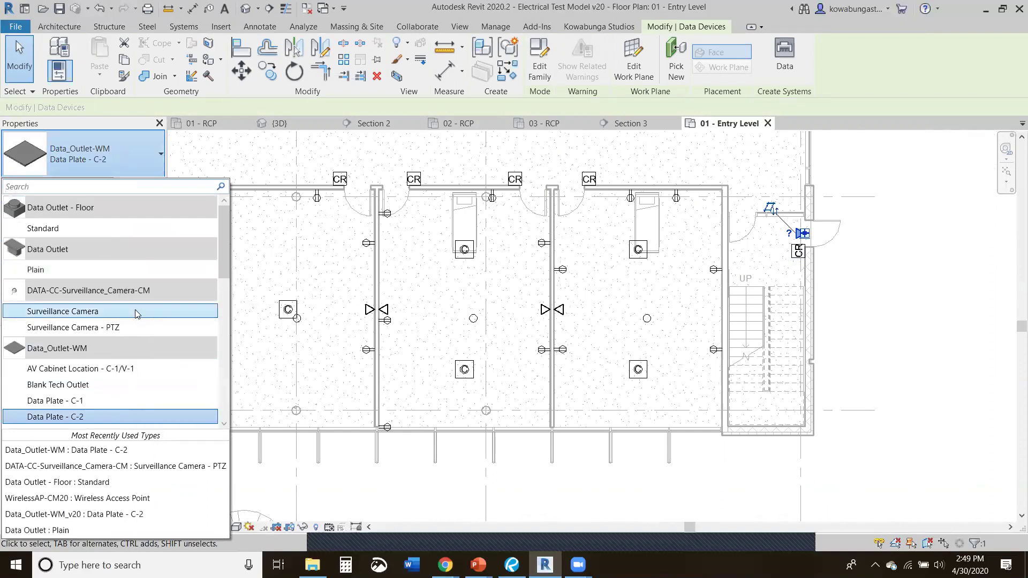
click(135, 311)
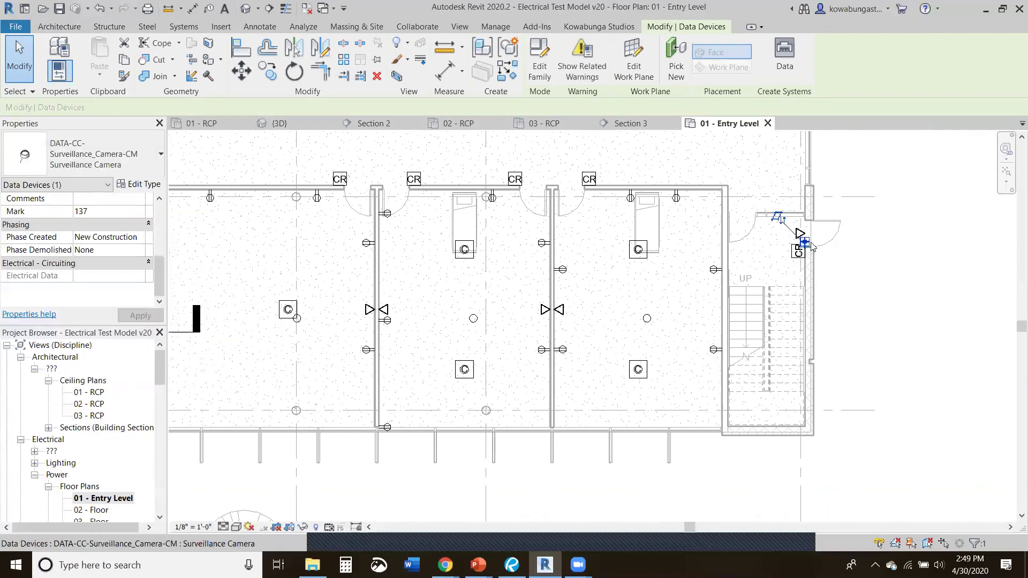
click(871, 267)
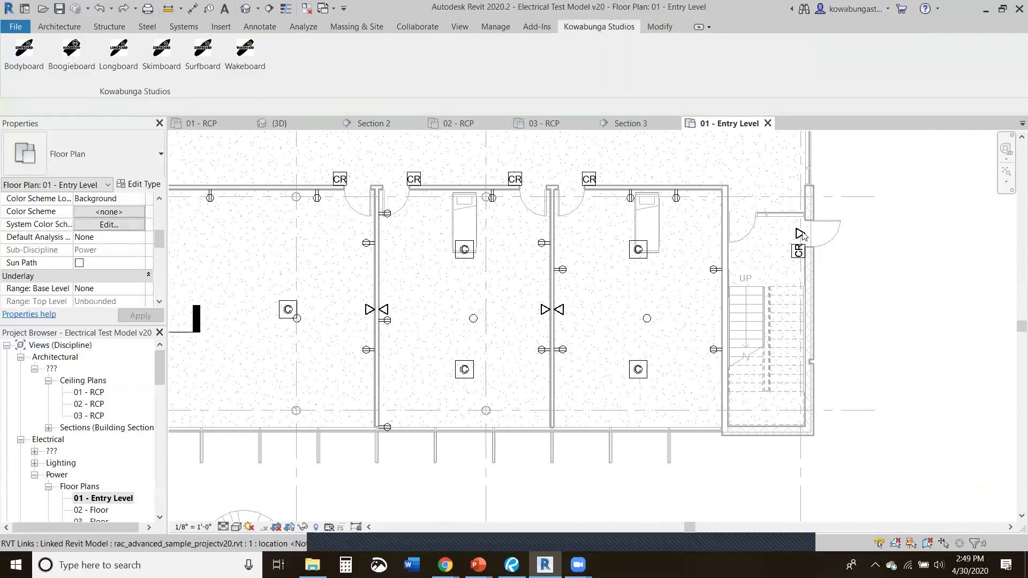
- Reselect the doorway device and assign it a different device type
click(800, 234)
click(76, 150)
scroll(126, 320, down, 3)
scroll(117, 311, up, 3)
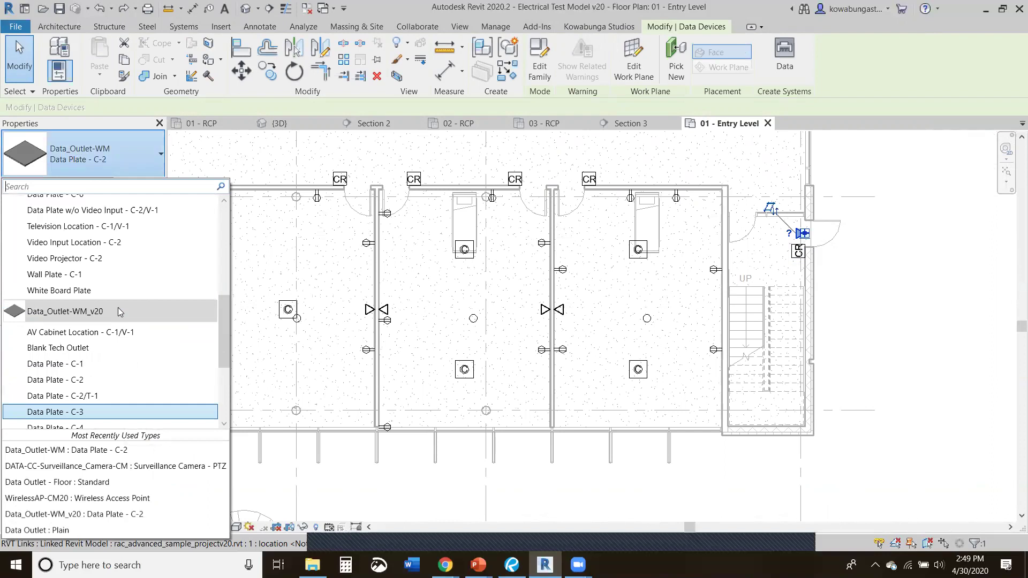
scroll(109, 329, up, 2)
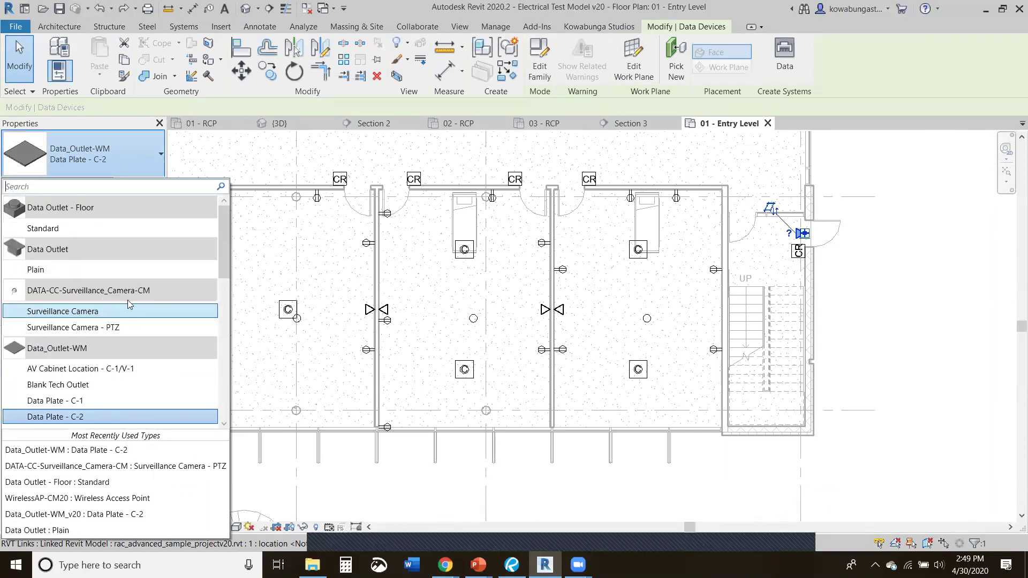
click(107, 270)
click(839, 252)
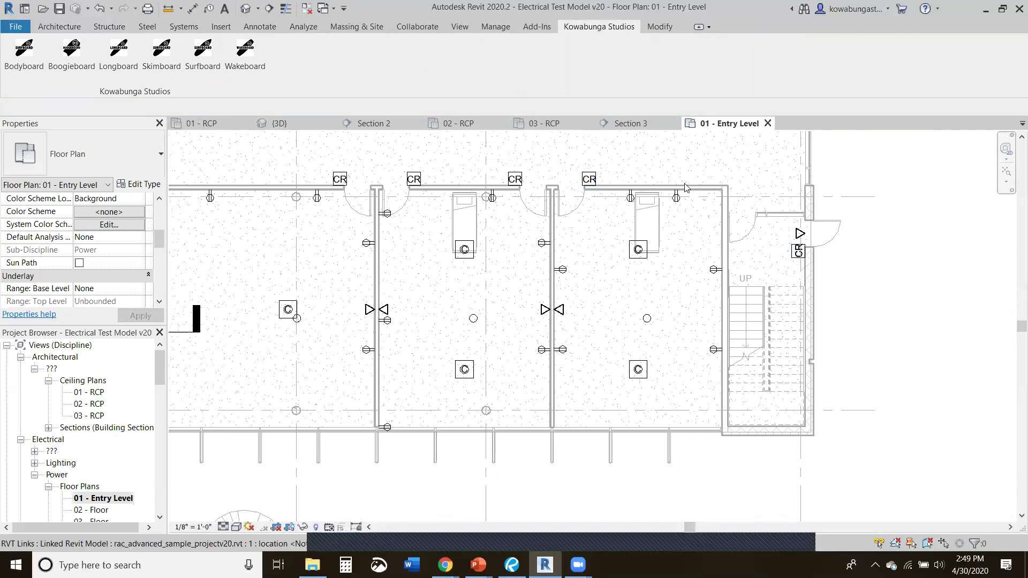
scroll(420, 425, down, 5)
- Open the 01 - RCP reflected ceiling plan
mouse_move(234, 272)
middle_down()
mouse_move(558, 322)
mouse_move(552, 373)
mouse_move(497, 479)
middle_up()
double_click(98, 397)
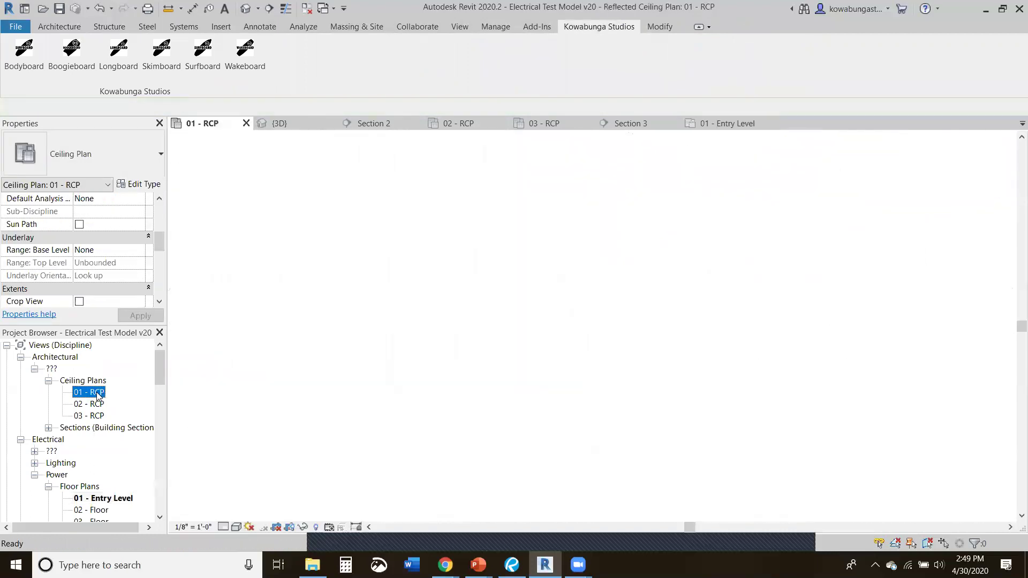
scroll(438, 407, up, 6)
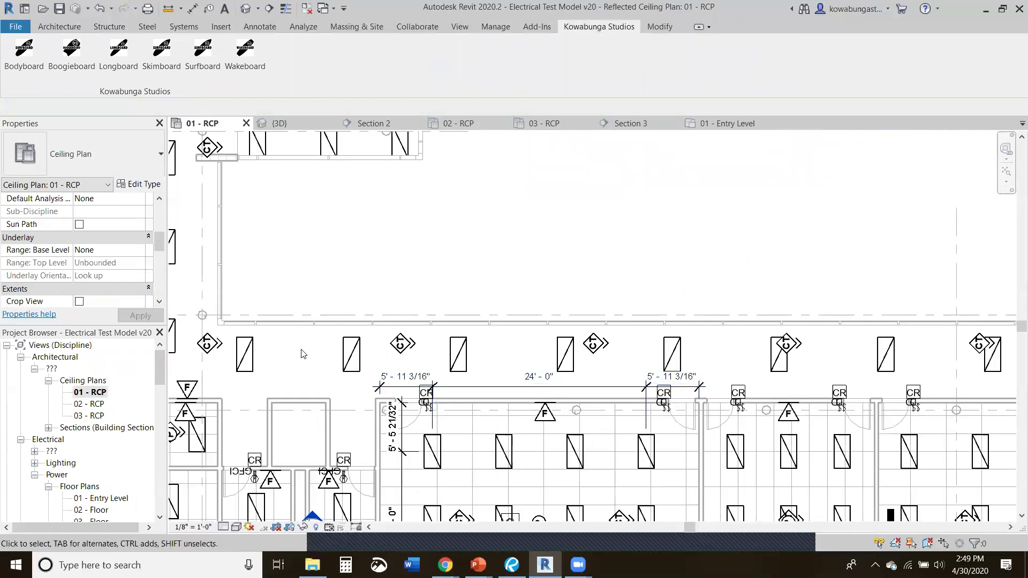
scroll(306, 354, down, 3)
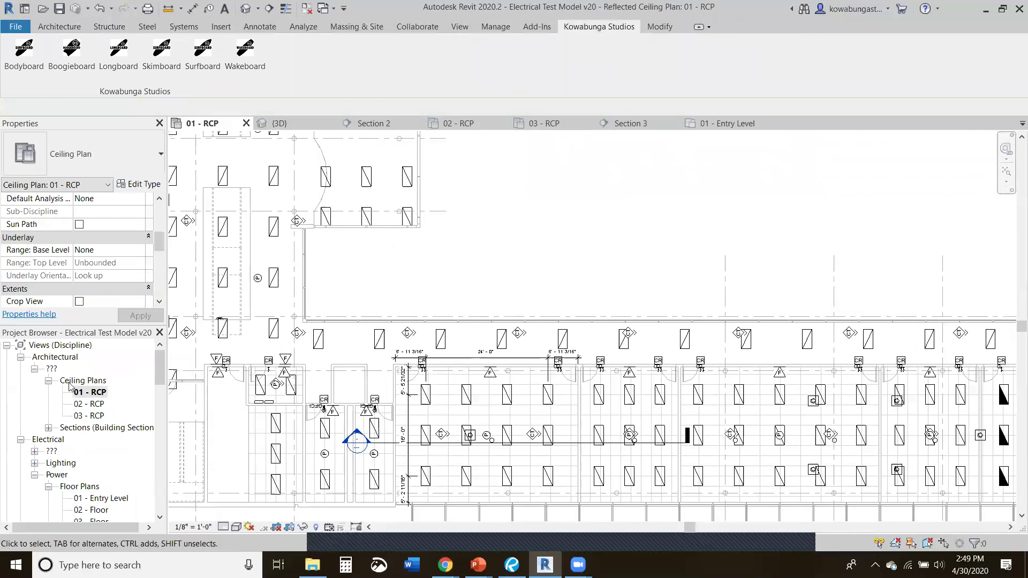
scroll(126, 281, down, 3)
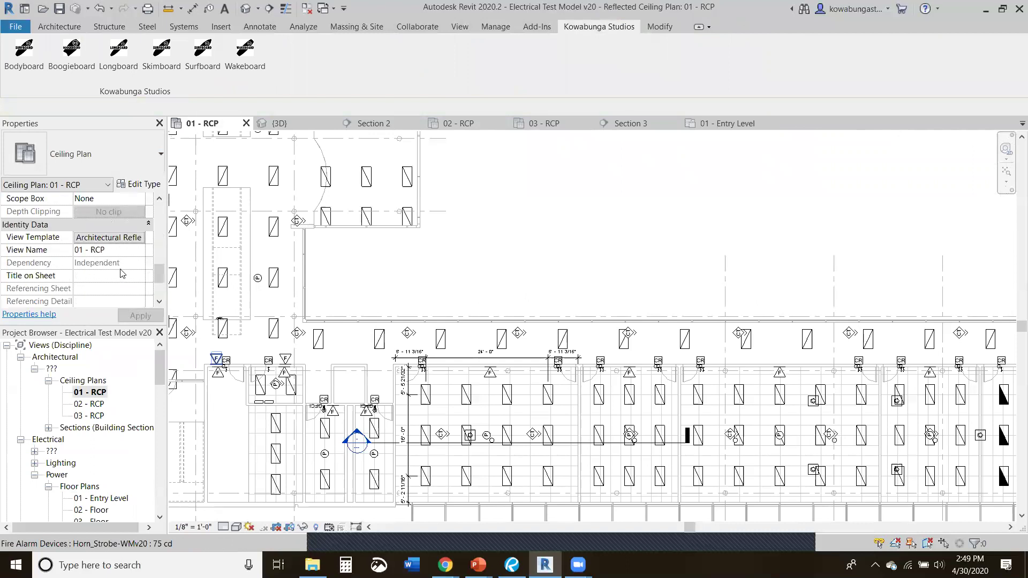
- Hide Lighting Fixtures in the Architectural Reflected Ceiling Plan view template's visibility settings
click(125, 239)
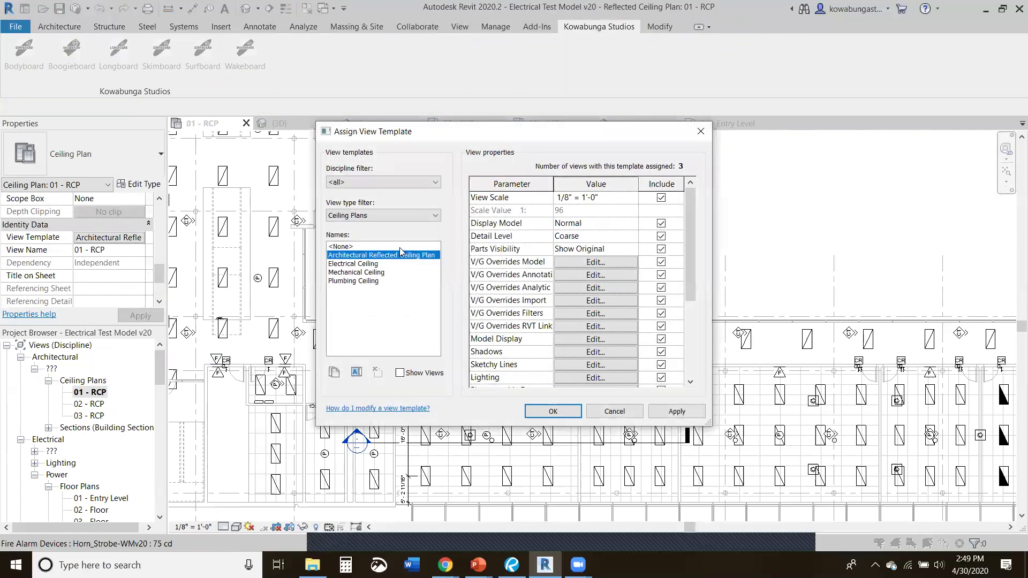
click(589, 265)
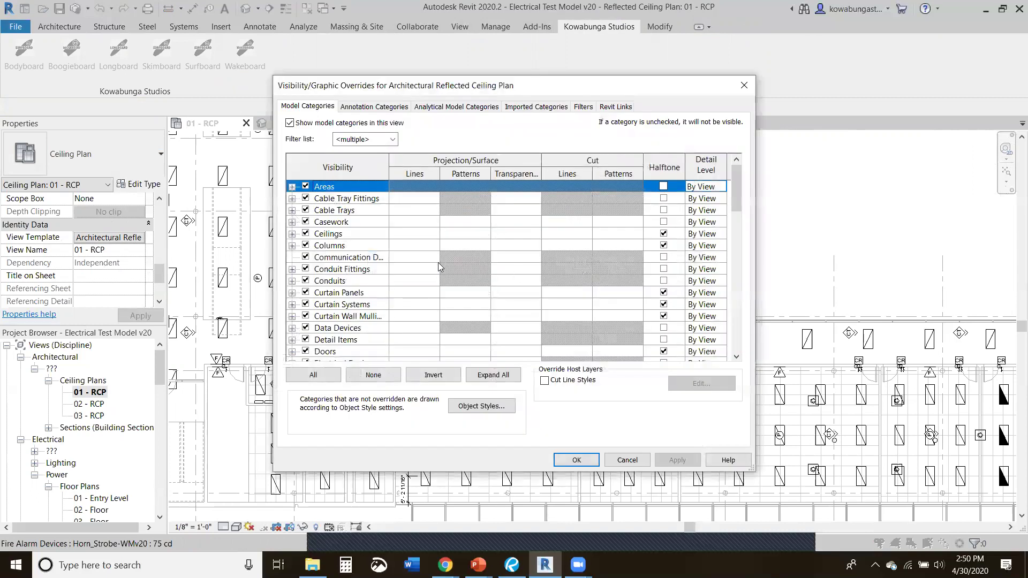
scroll(382, 278, down, 2)
scroll(326, 312, down, 4)
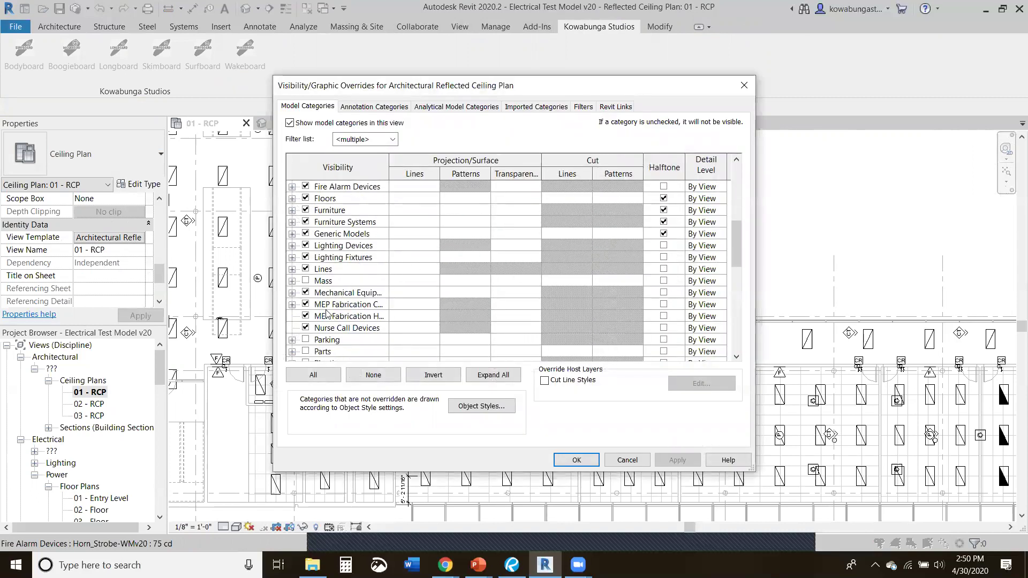
click(305, 258)
click(563, 461)
click(557, 408)
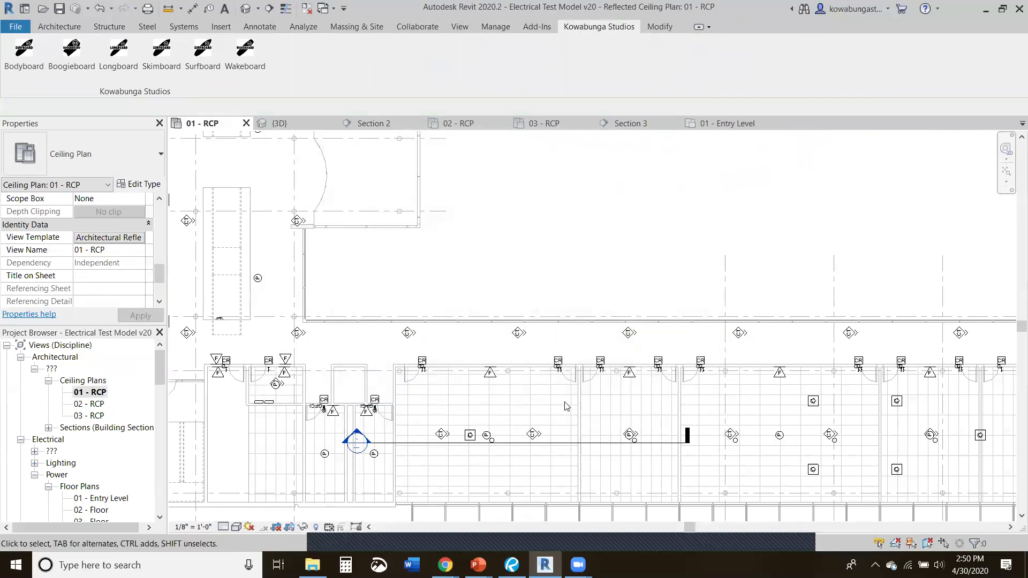
- Pan around the 01 - RCP plan and select a surveillance camera
scroll(557, 410, up, 5)
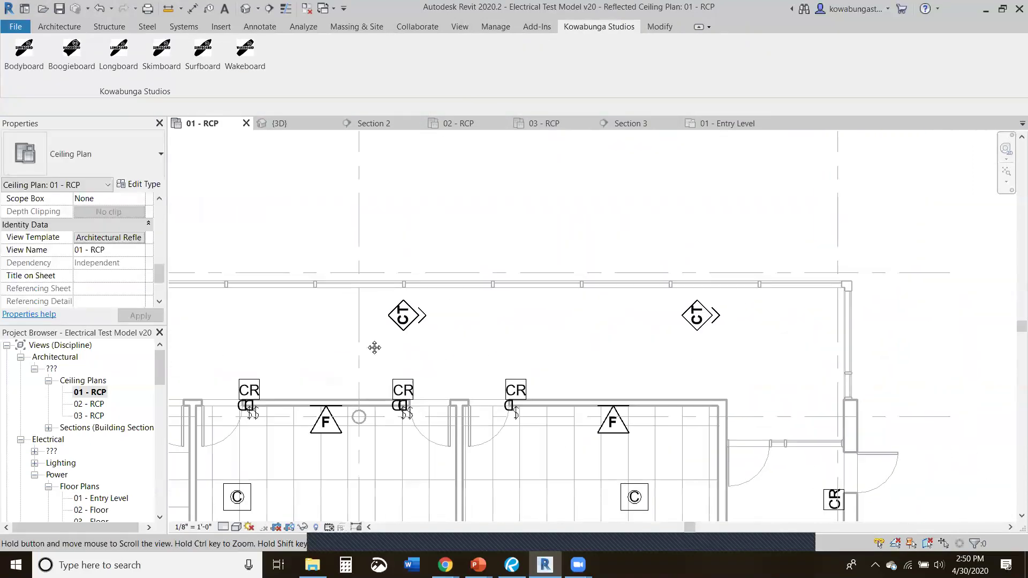
scroll(461, 349, down, 3)
middle_drag(387, 384, 597, 409)
scroll(418, 365, up, 5)
click(426, 360)
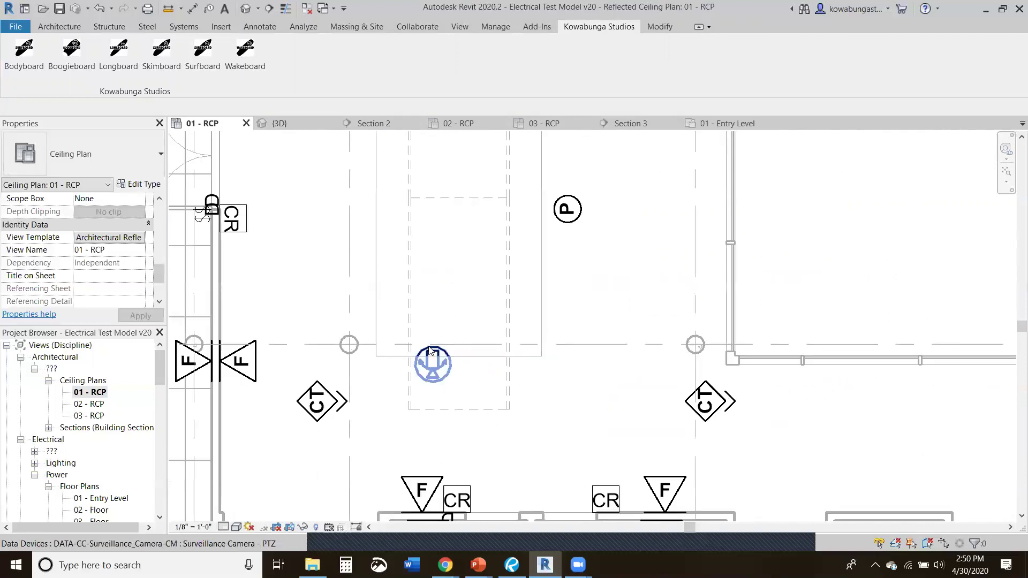
scroll(423, 354, down, 3)
middle_drag(423, 355, 566, 331)
scroll(484, 402, down, 3)
scroll(566, 330, up, 5)
middle_drag(529, 234, 534, 265)
scroll(615, 316, down, 3)
scroll(614, 317, up, 1)
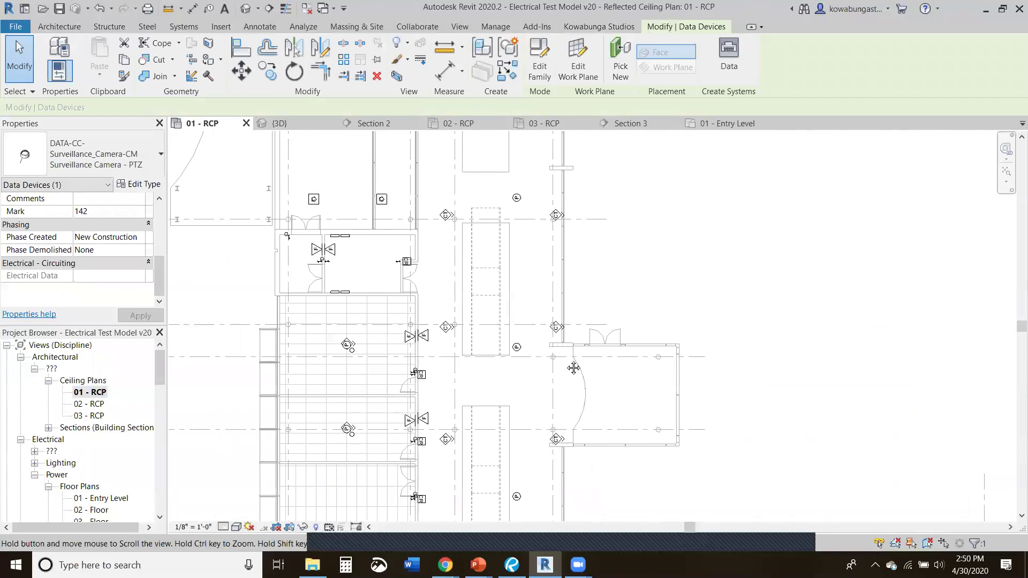
scroll(614, 318, down, 2)
- Select all 20 surveillance camera instances in the entire project, then clear the selection
right_click(559, 312)
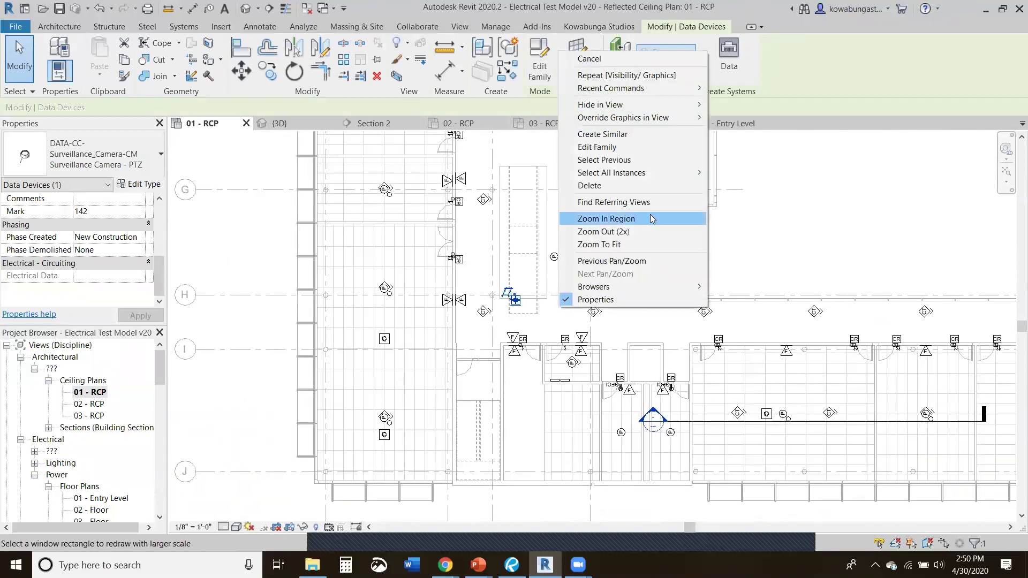
mouse_move(661, 173)
click(761, 184)
scroll(831, 218, down, 4)
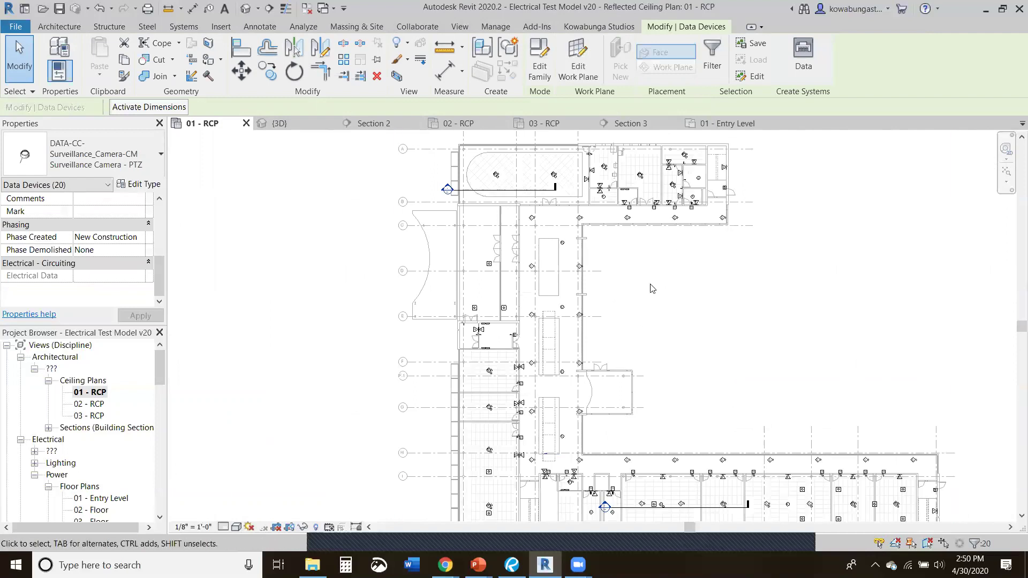
key(Escape)
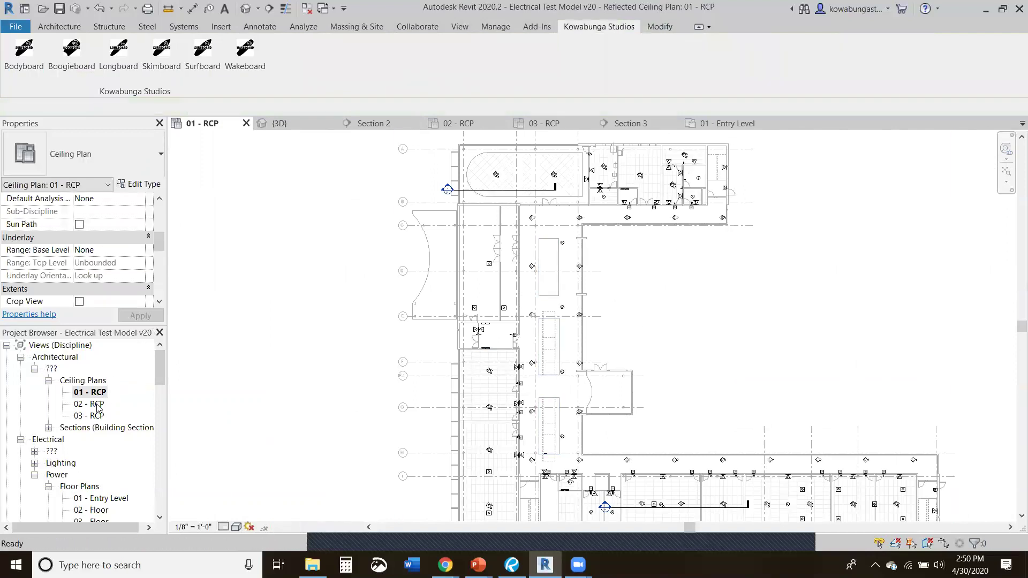
- Open 02 - RCP and review its surveillance cameras and devices across the plan
double_click(97, 405)
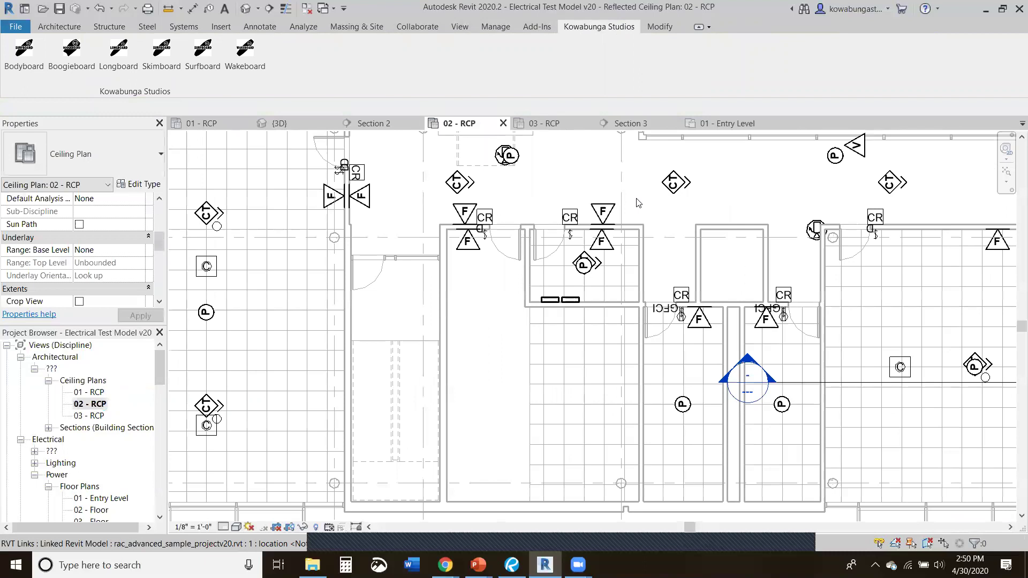
scroll(482, 279, up, 3)
click(501, 265)
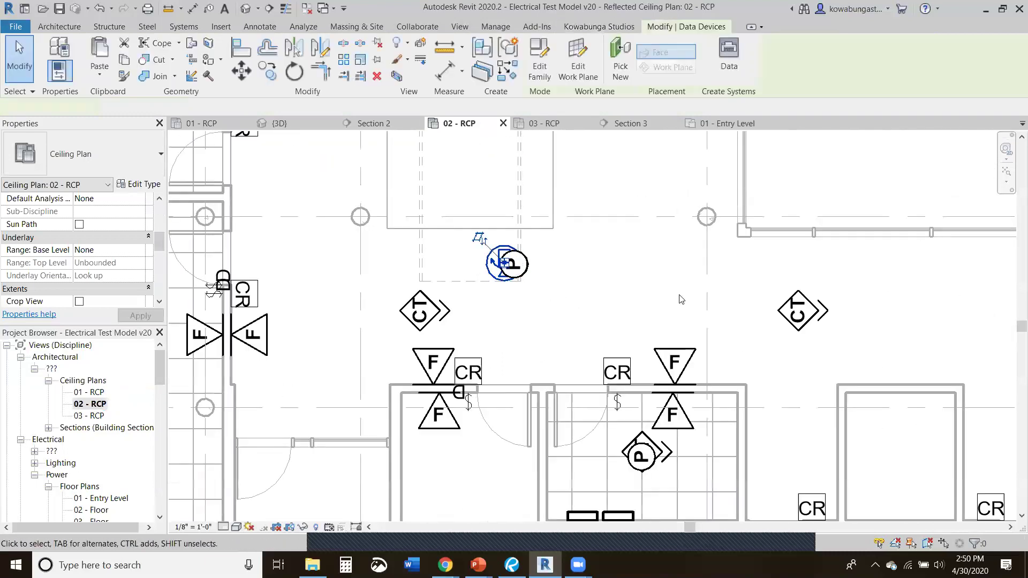
scroll(681, 299, down, 3)
middle_drag(680, 299, 477, 304)
scroll(374, 300, down, 2)
middle_drag(343, 160, 428, 343)
mouse_move(428, 207)
middle_down()
mouse_move(466, 372)
mouse_move(278, 223)
mouse_move(421, 195)
middle_up()
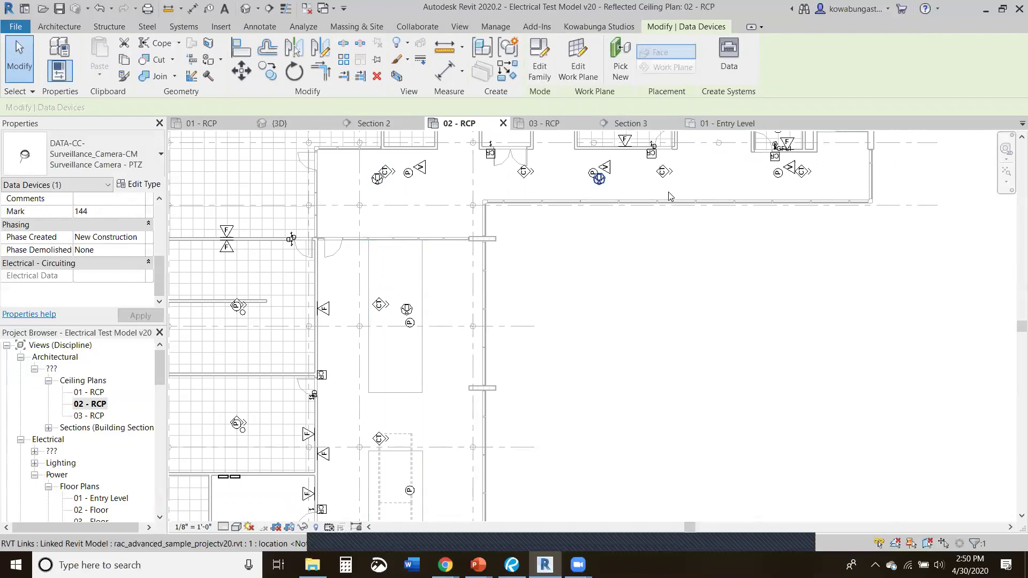
middle_drag(654, 170, 616, 300)
- Open 03 - RCP, inspect a card reader, and view the whole building
double_click(89, 416)
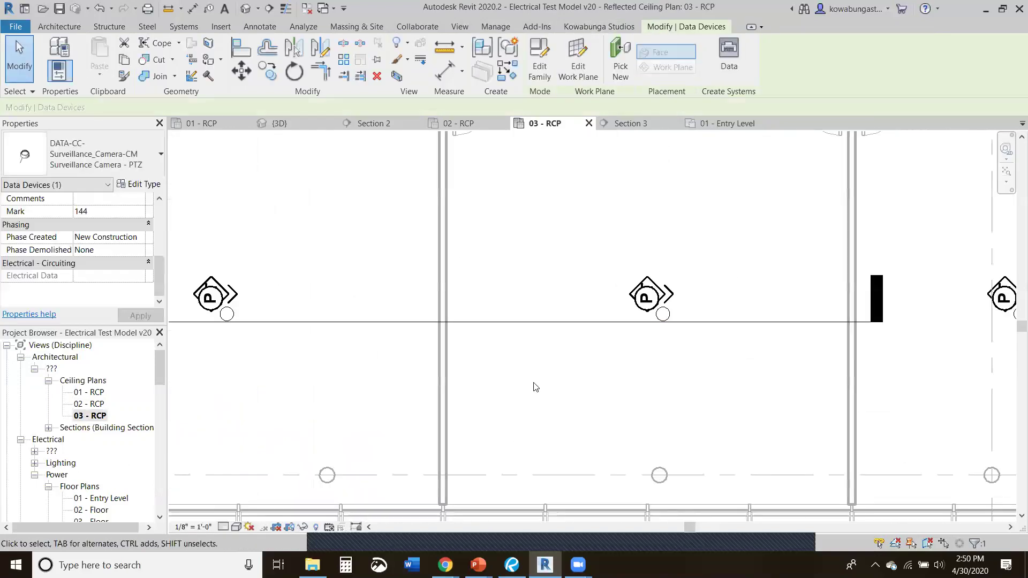
middle_drag(227, 167, 486, 230)
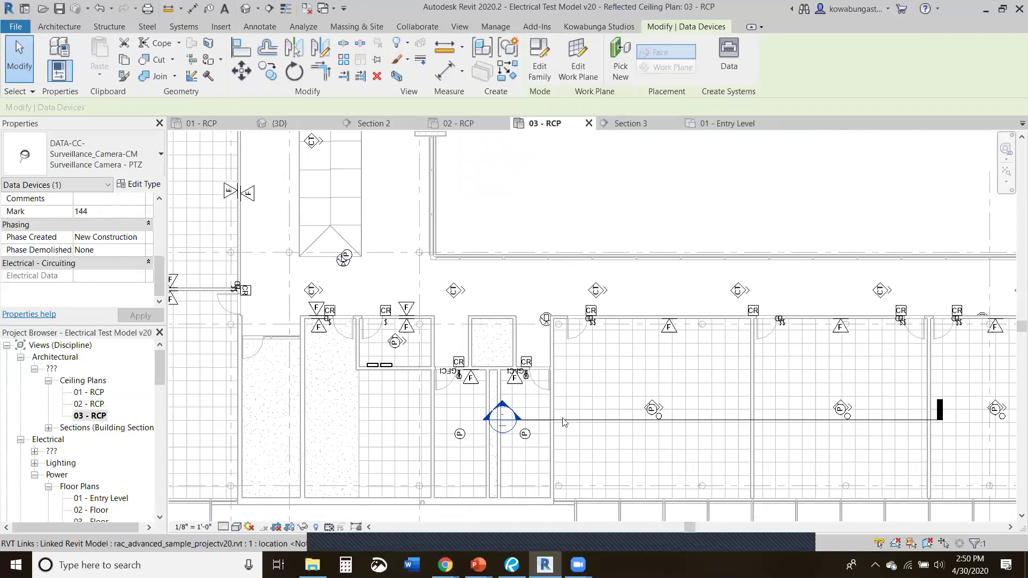
click(536, 363)
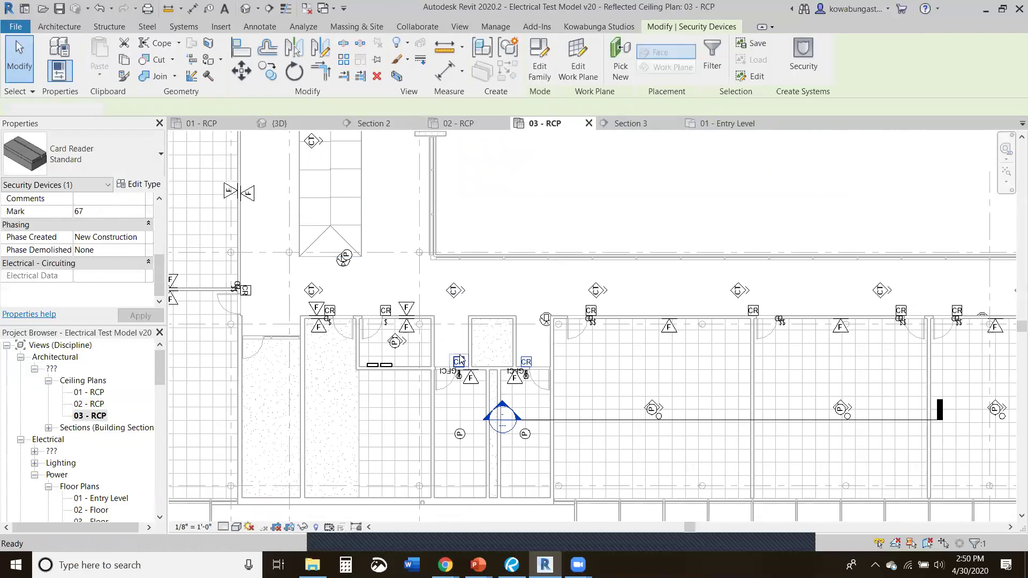
click(376, 478)
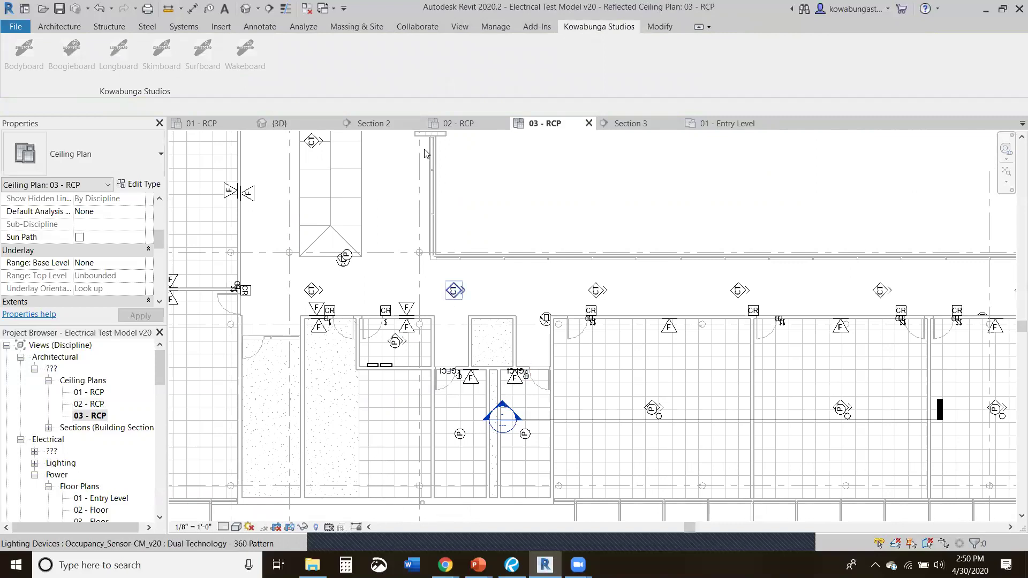
middle_drag(477, 348, 494, 427)
scroll(494, 427, down, 4)
middle_drag(432, 221, 494, 471)
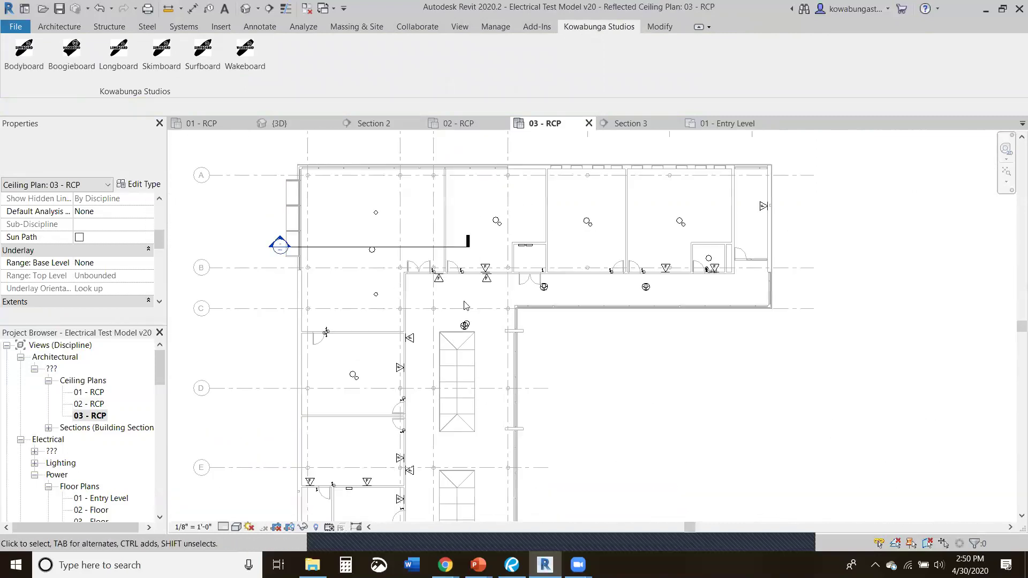
scroll(466, 332, up, 4)
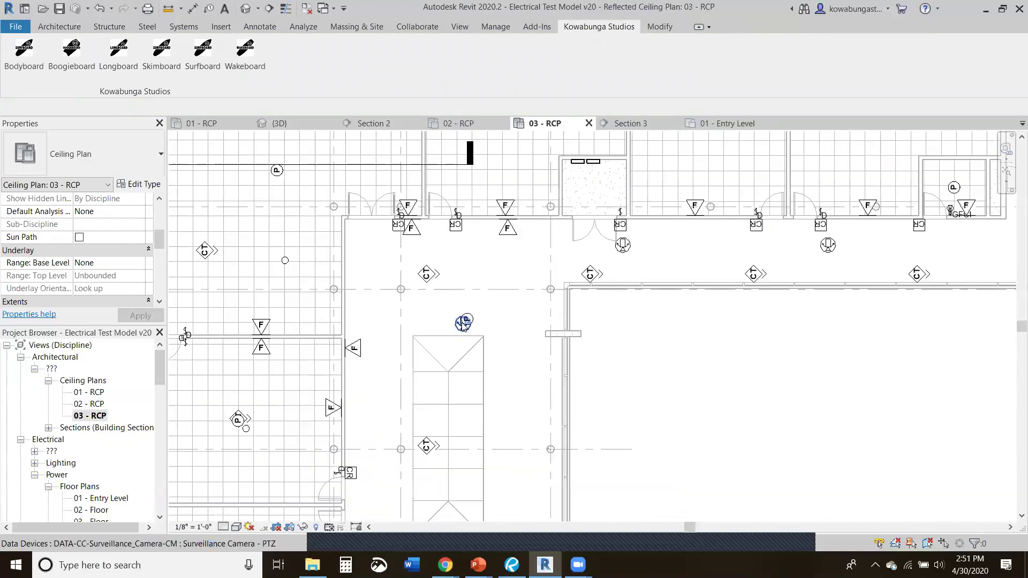
- Reposition the stair camera up-left and two corridor cameras right and left
drag(464, 322, 435, 303)
key(Escape)
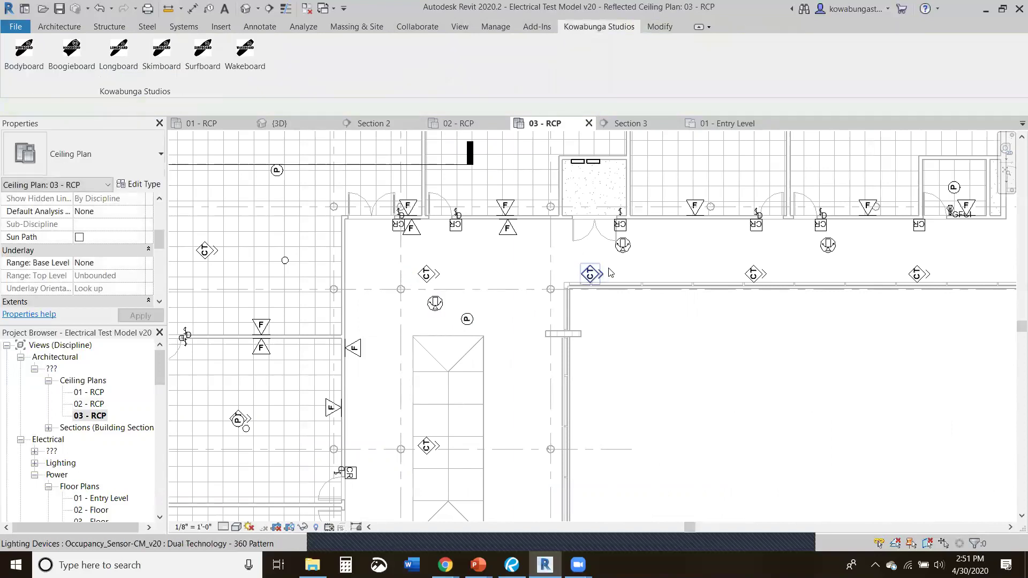
scroll(622, 256, down, 2)
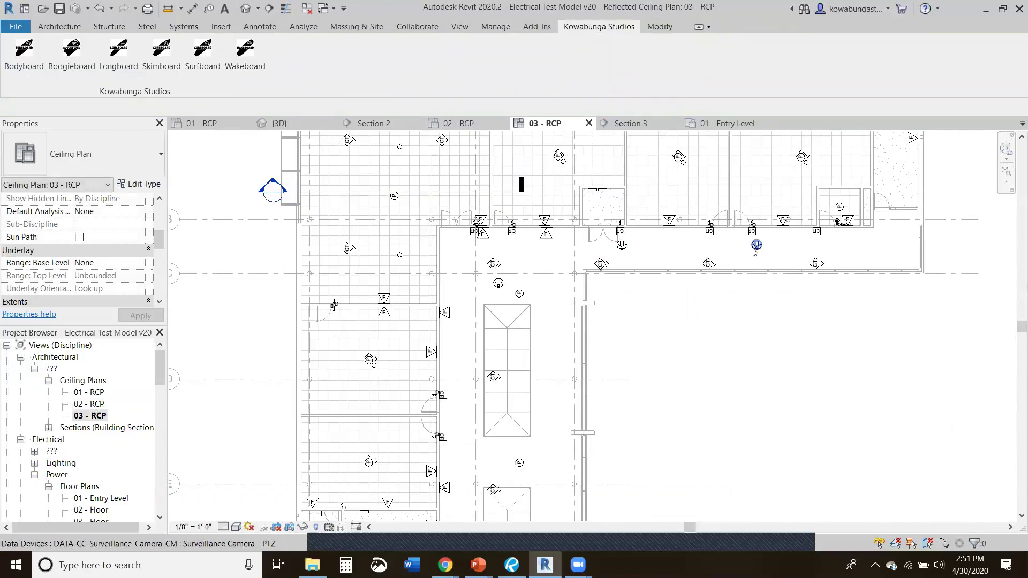
drag(777, 250, 893, 251)
key(Escape)
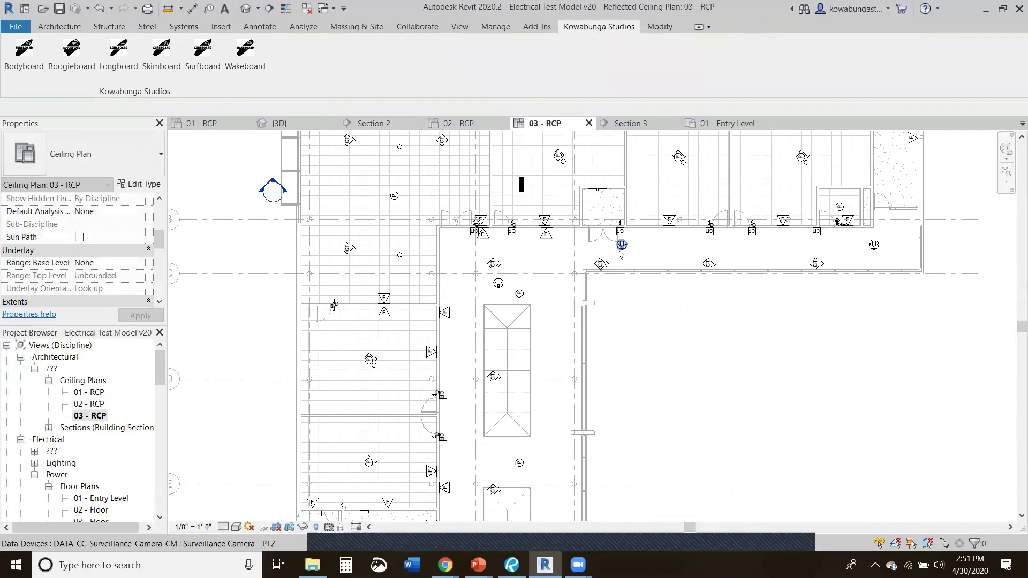
drag(616, 253, 558, 252)
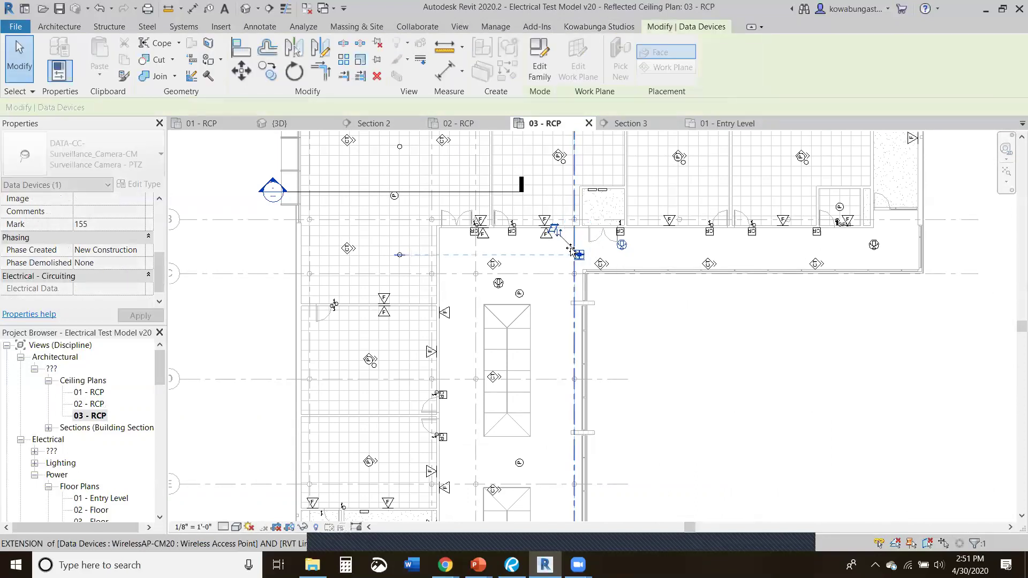
key(Escape)
scroll(568, 291, down, 3)
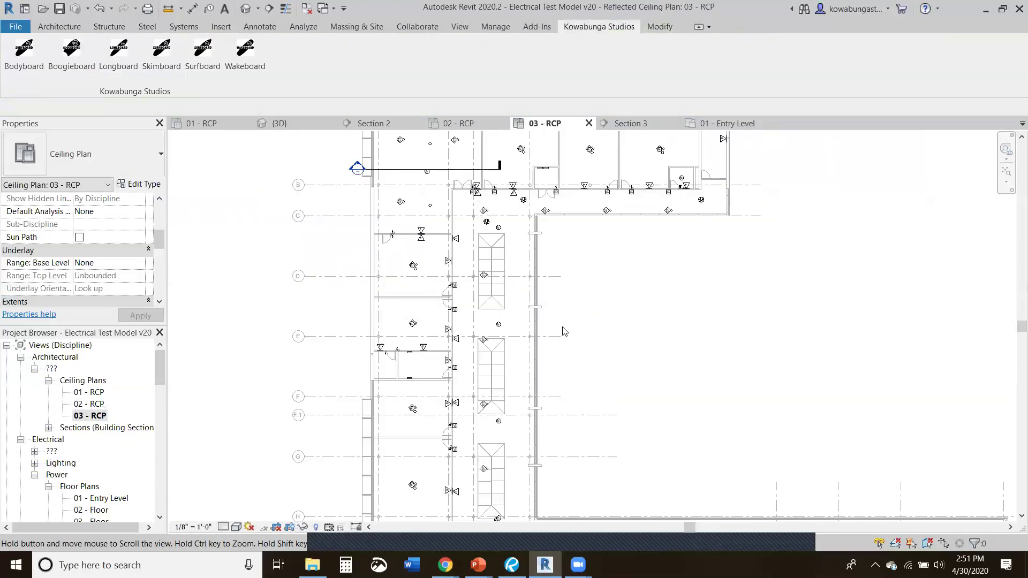
scroll(563, 328, up, 2)
middle_drag(551, 494, 514, 387)
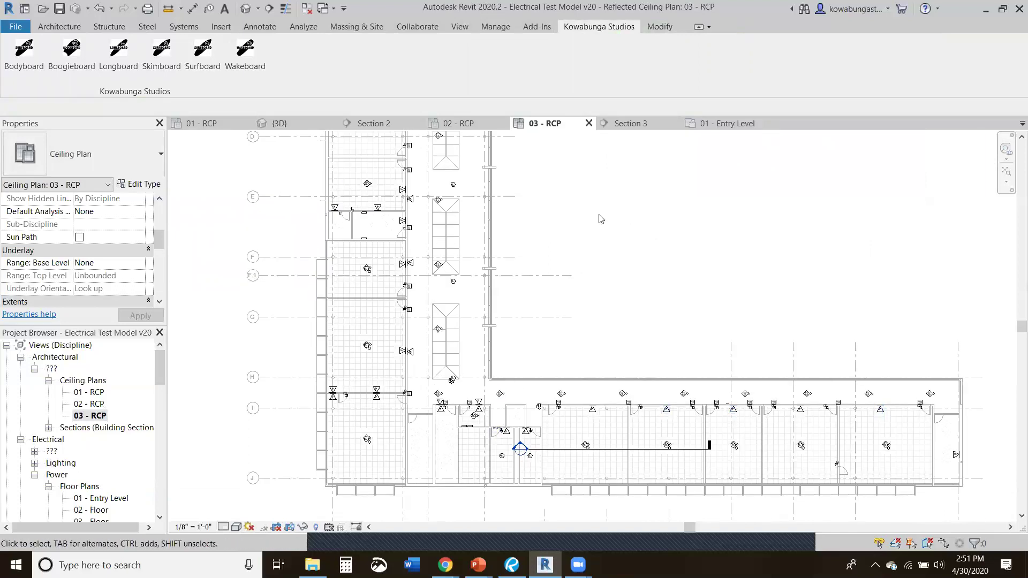
middle_drag(616, 228, 643, 361)
scroll(630, 358, down, 2)
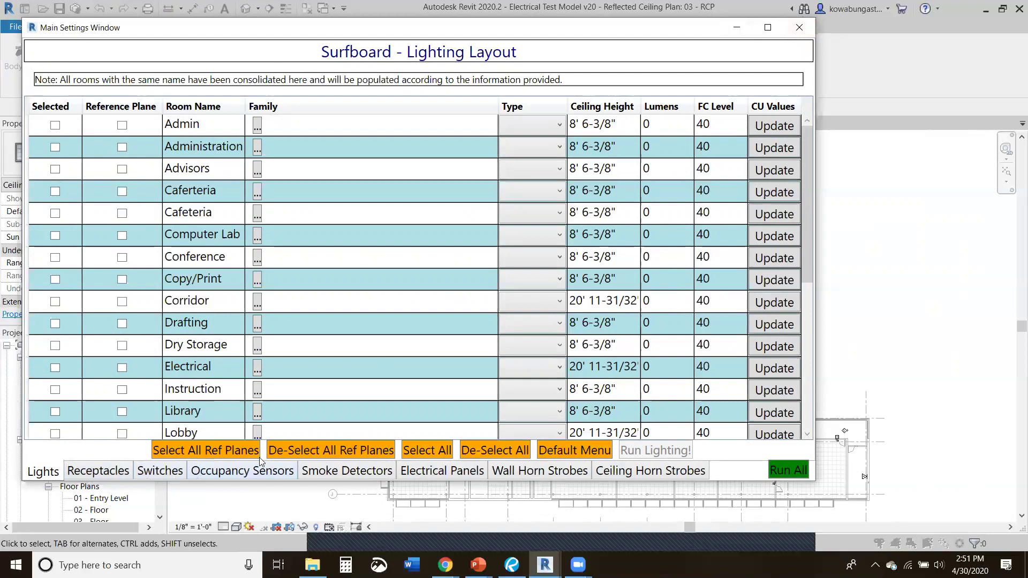
click(799, 28)
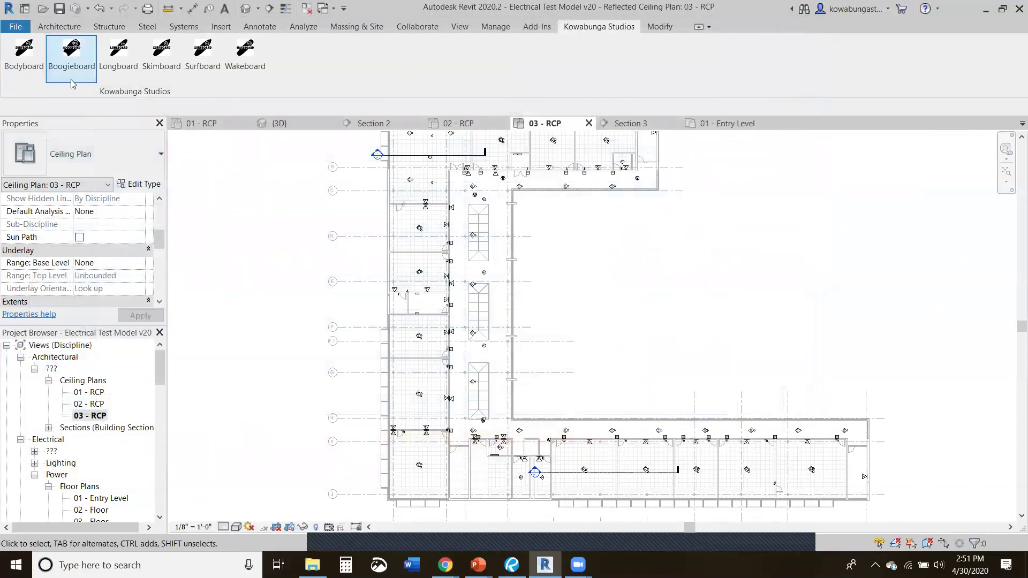